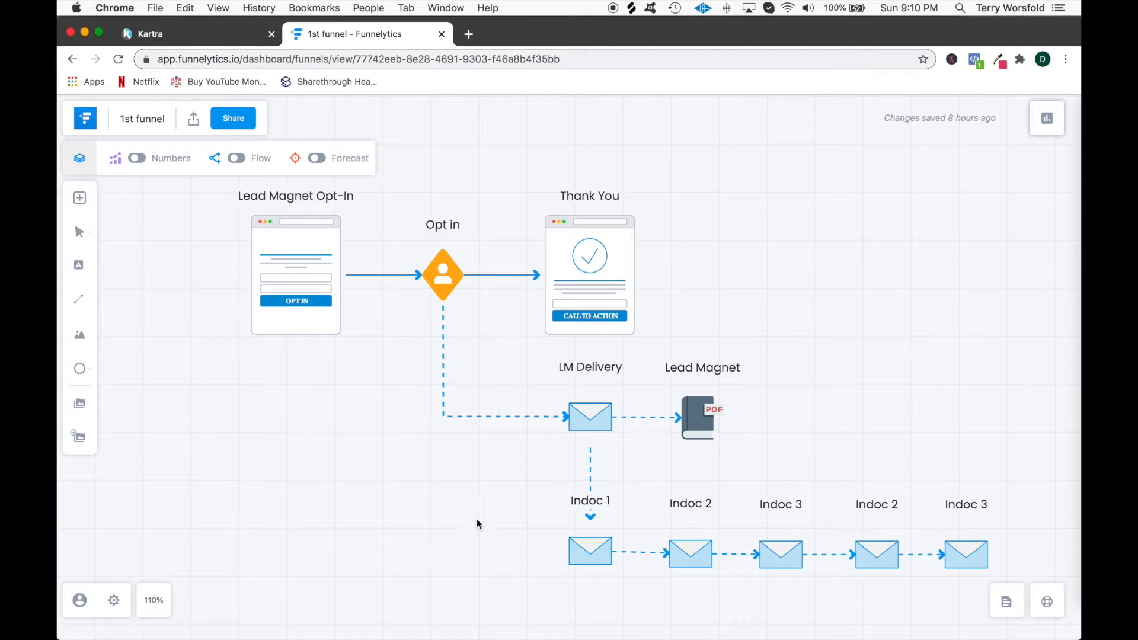
drag(471, 505, 993, 578)
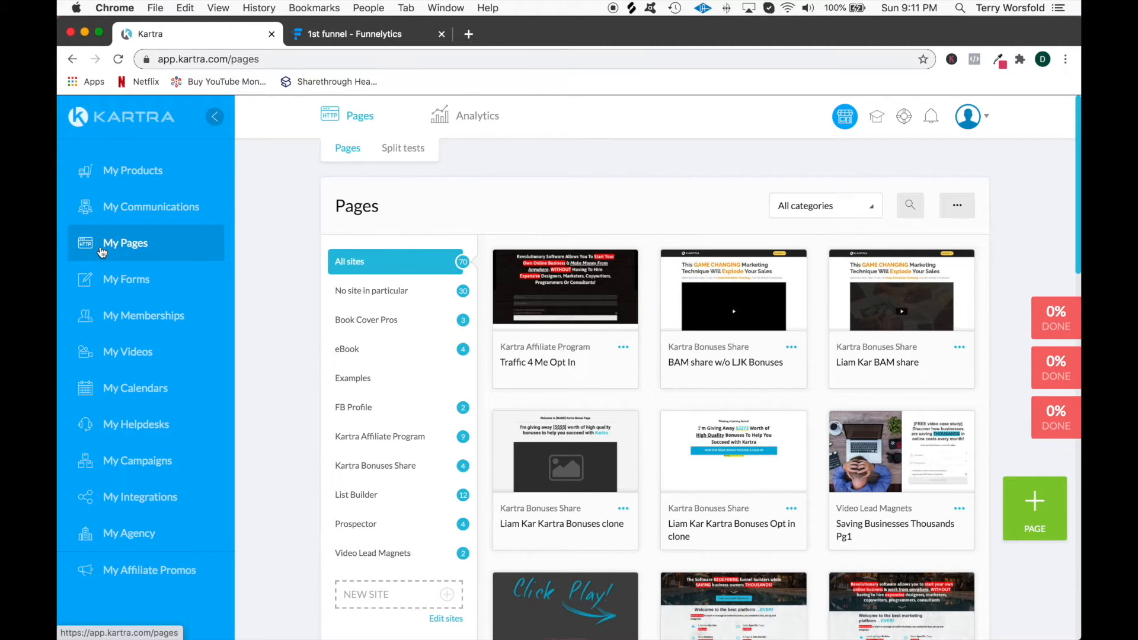
Start a new page in the builder from the "Get 20 Design Resources Now!" book template in the Squeeze Pages category
click(1037, 501)
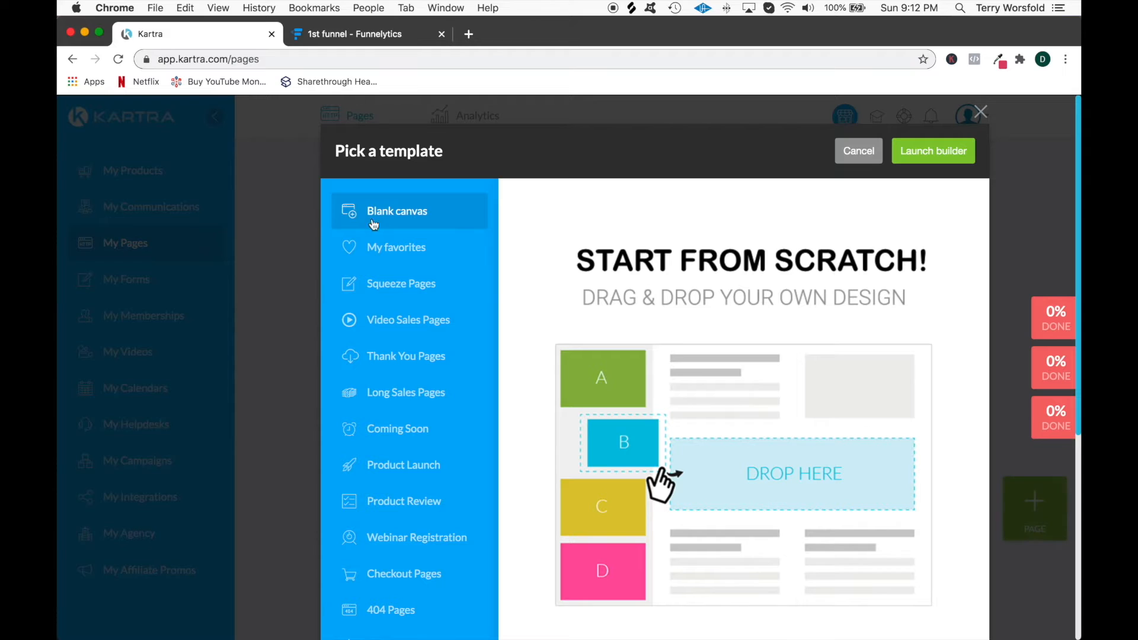
click(417, 288)
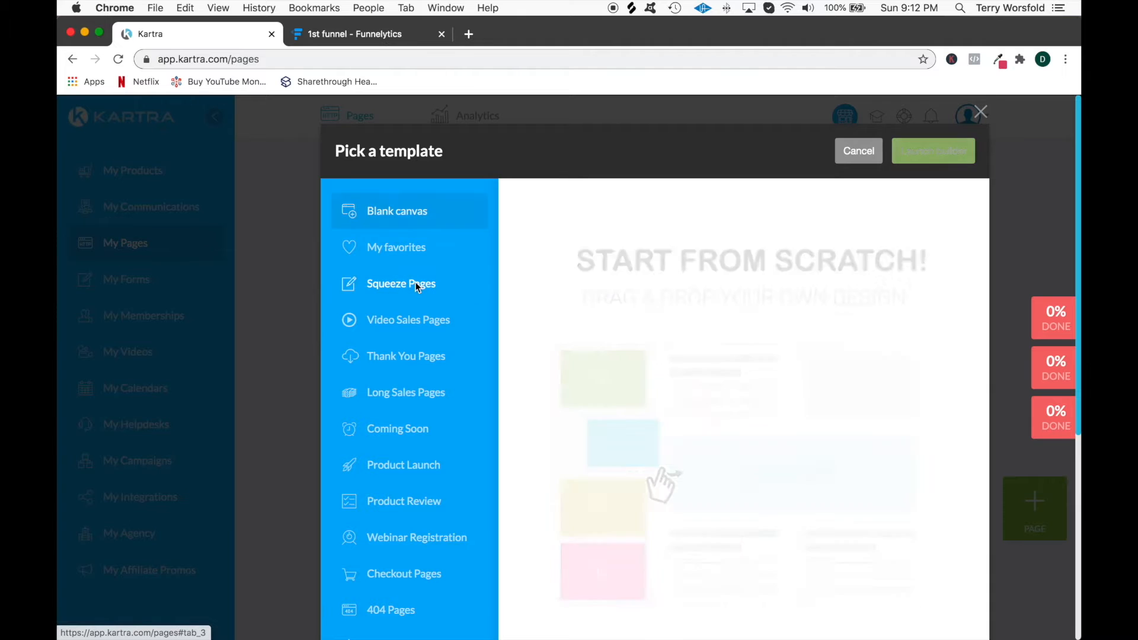
scroll(841, 426, down, 8)
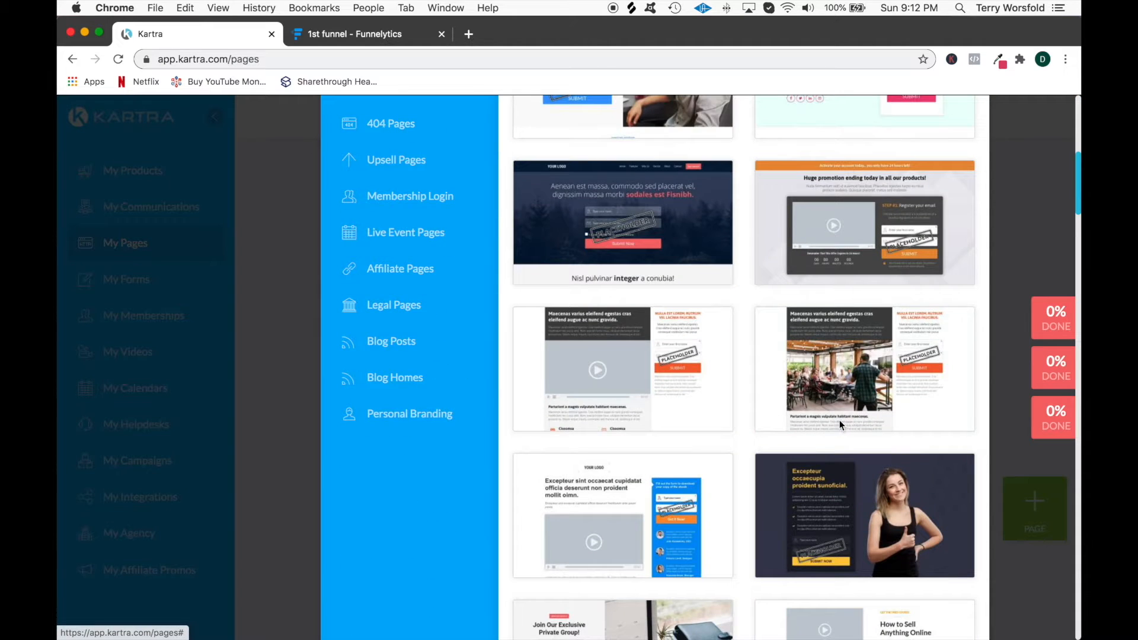
scroll(839, 420, down, 3)
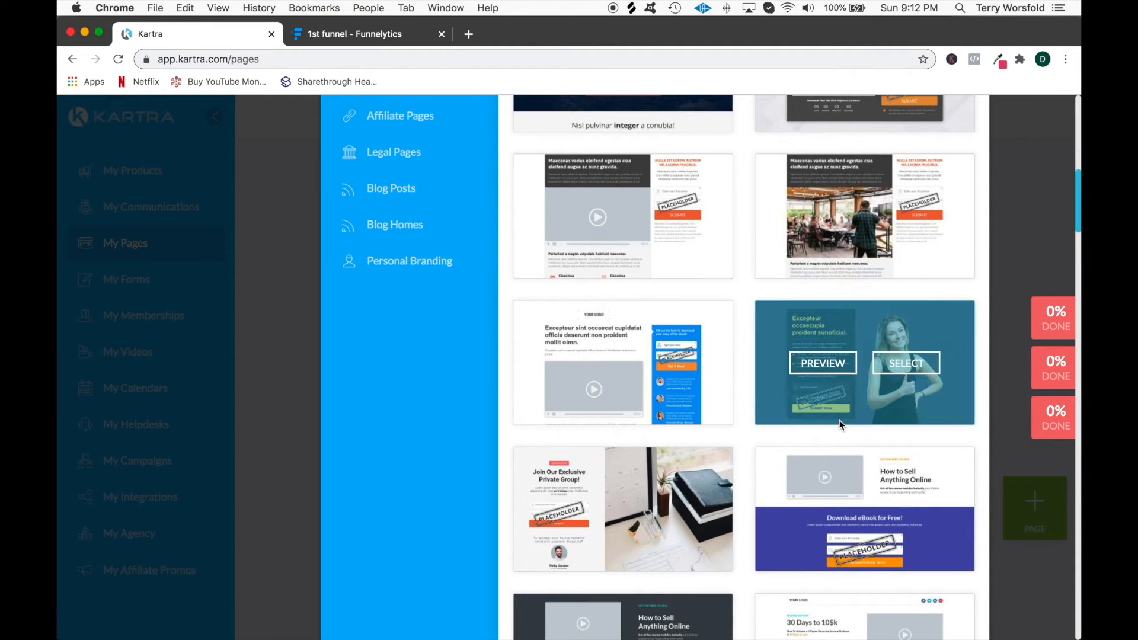
scroll(839, 420, down, 7)
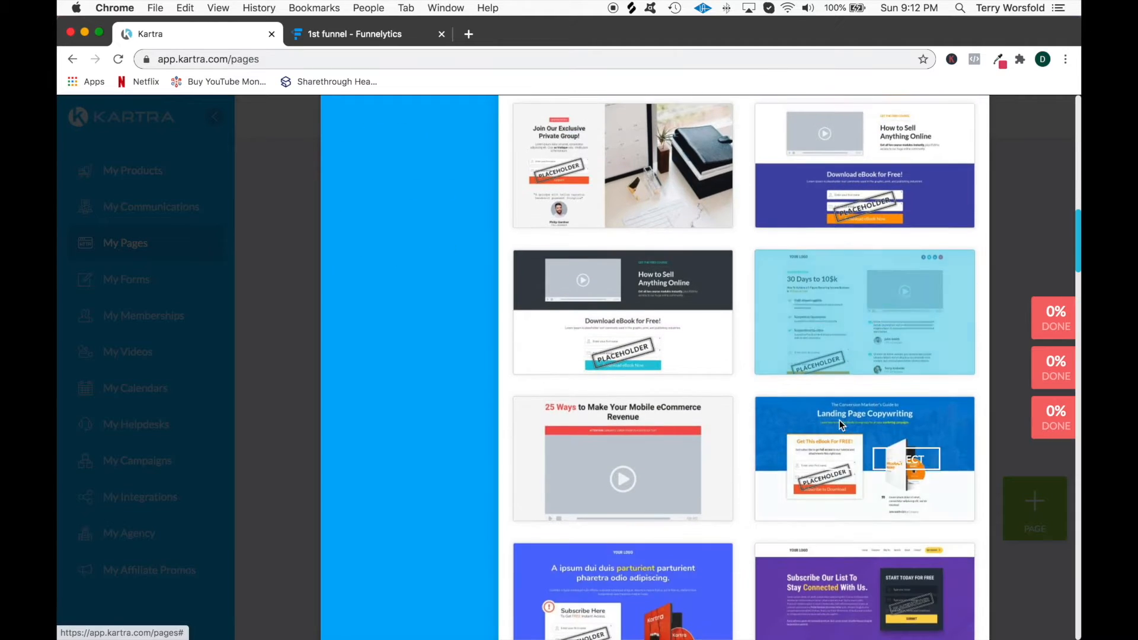
scroll(839, 420, down, 14)
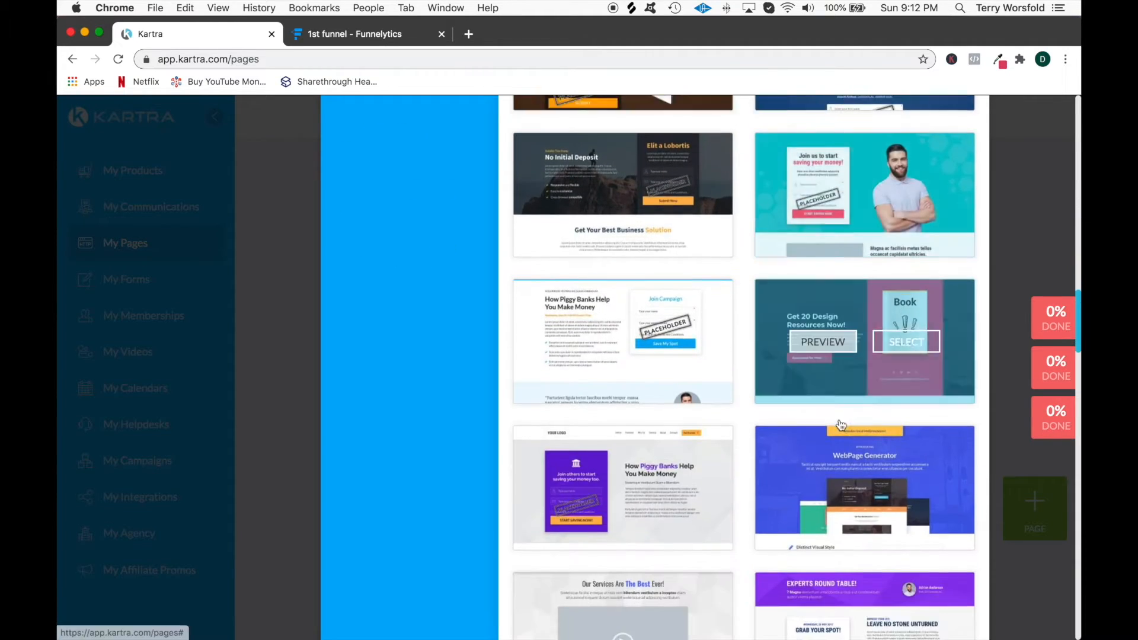
scroll(630, 246, down, 2)
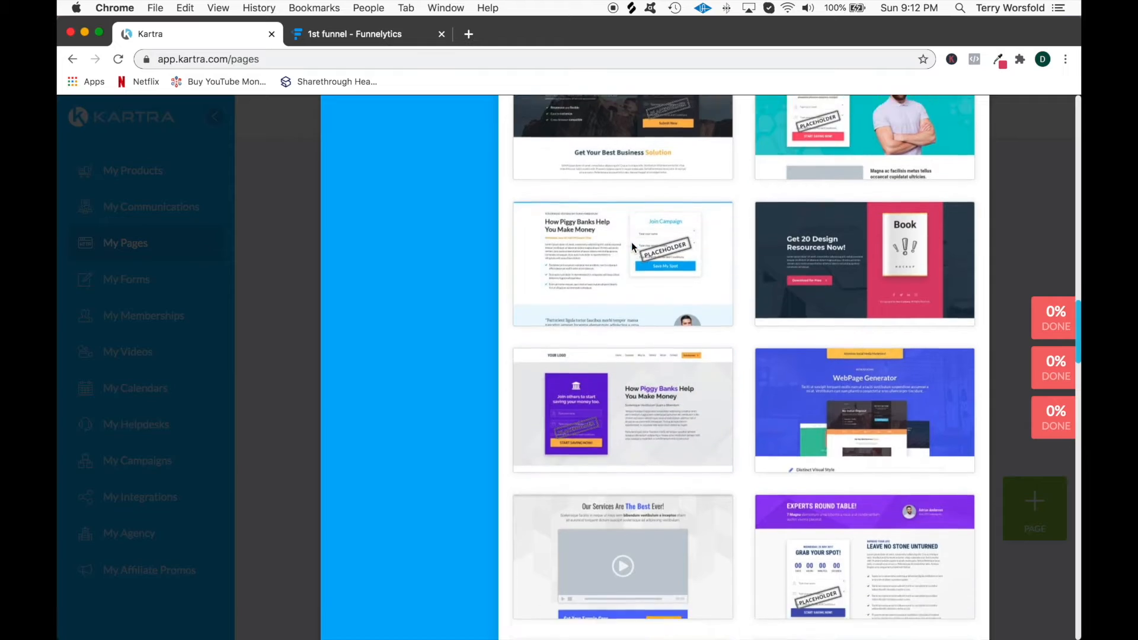
mouse_move(864, 267)
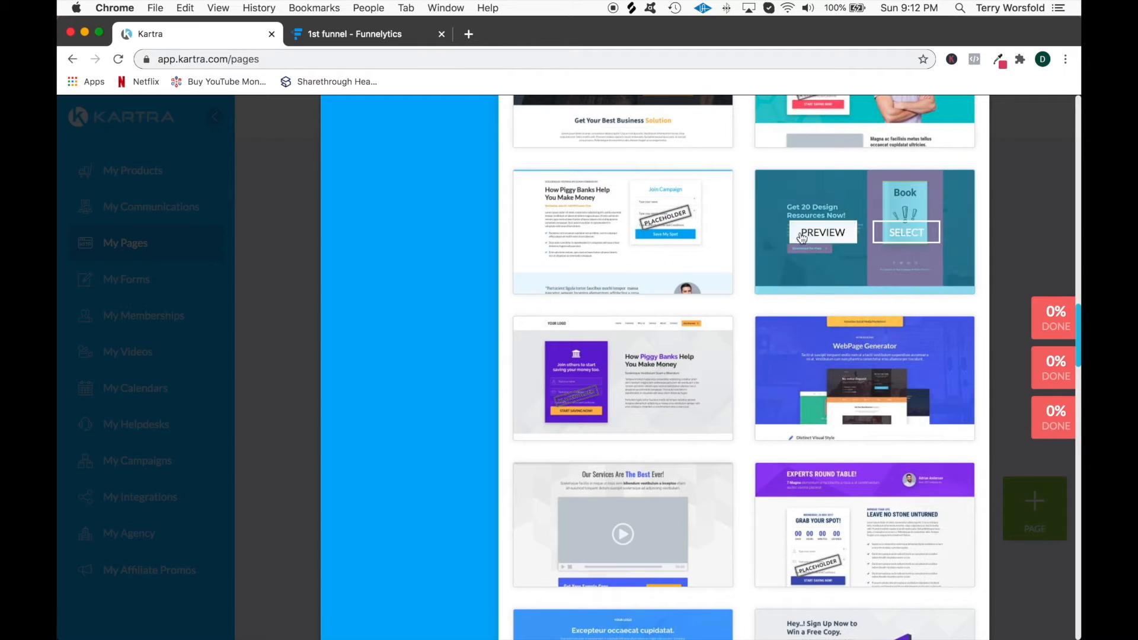
scroll(741, 243, down, 15)
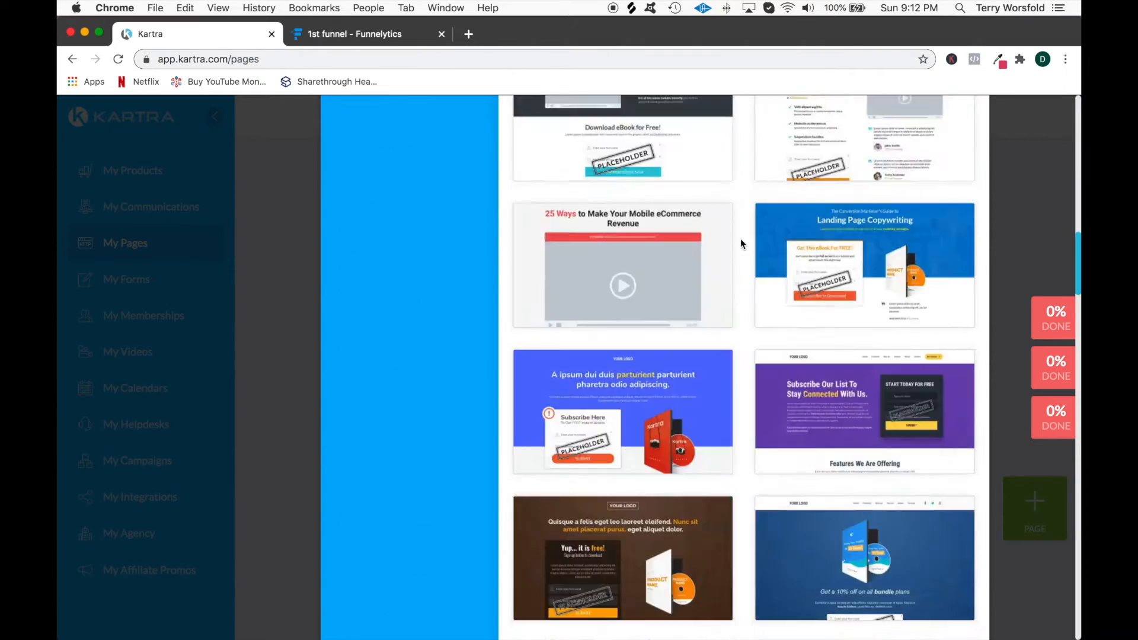
scroll(741, 243, down, 10)
scroll(741, 238, up, 8)
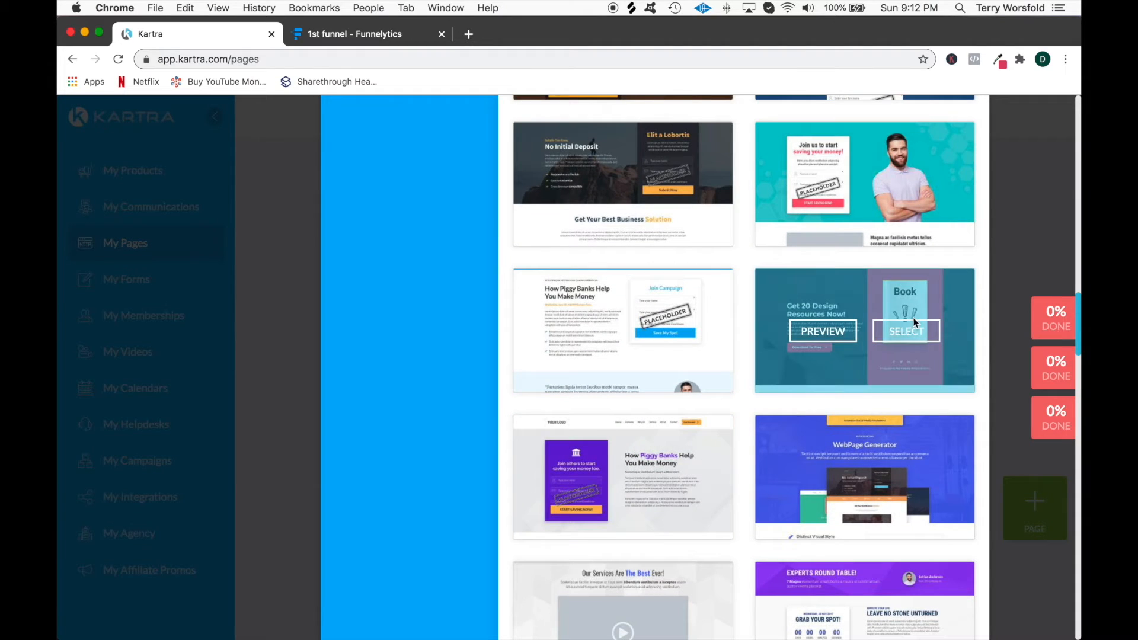
click(910, 330)
click(933, 151)
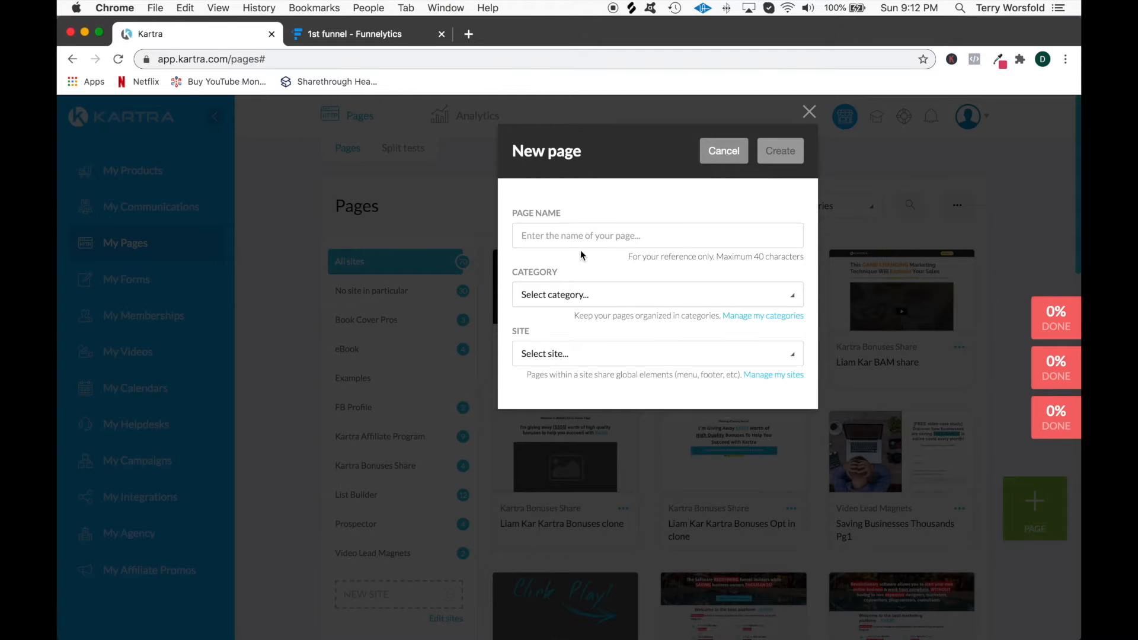
Name the new page "60 Day Email Sequence Lead Mag" and assign it to the Lead Magnets category
click(591, 237)
text(60)
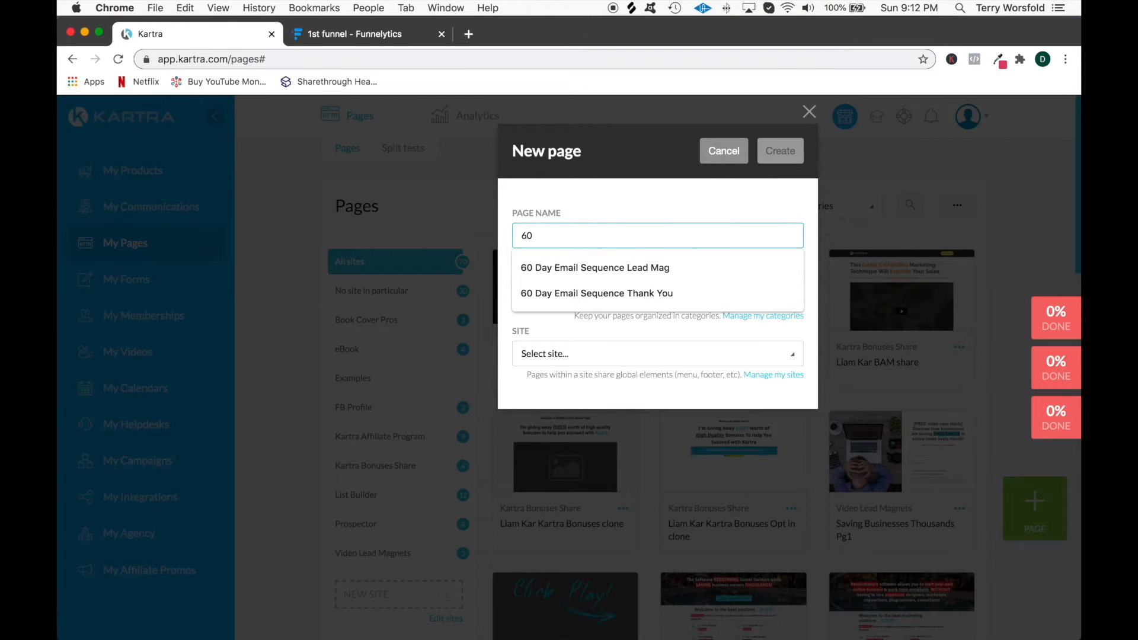
key(Down)
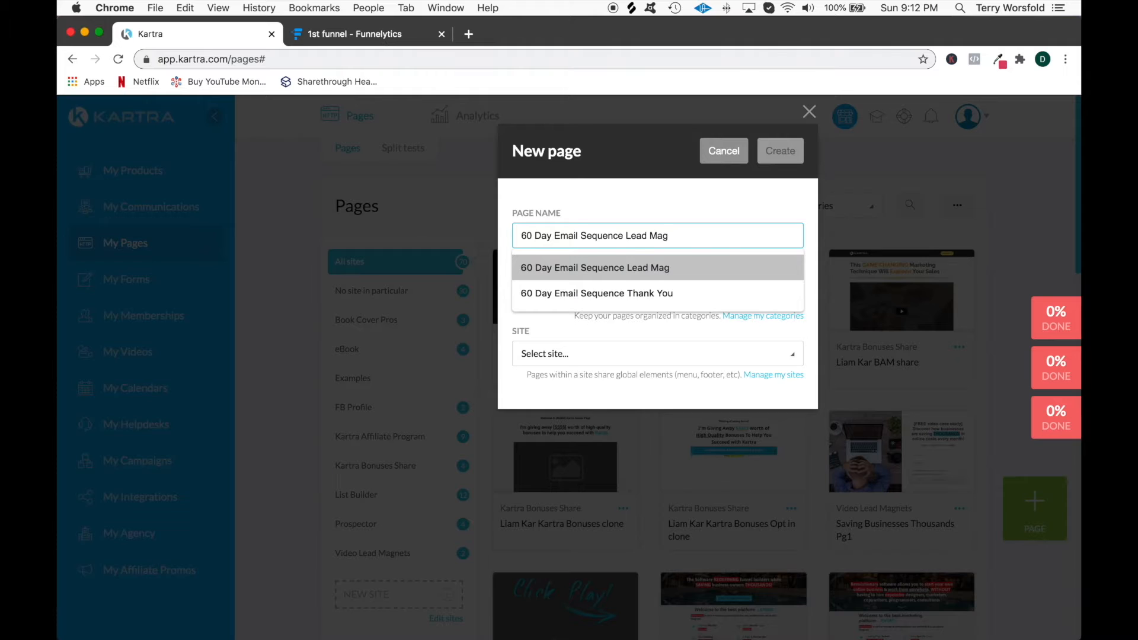
key(Return)
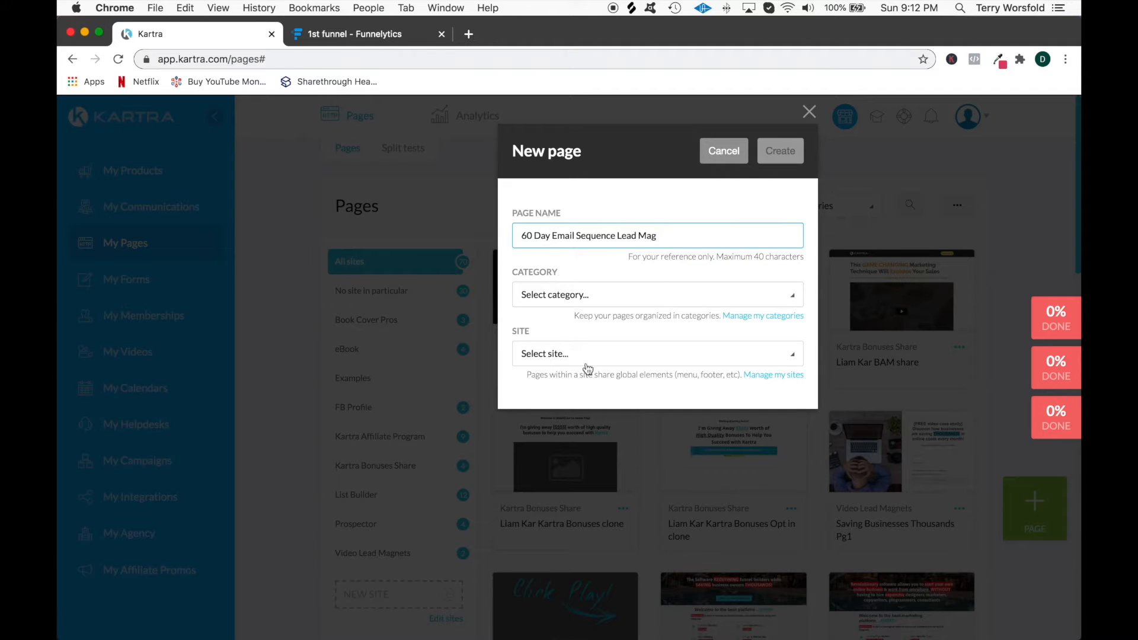
click(617, 297)
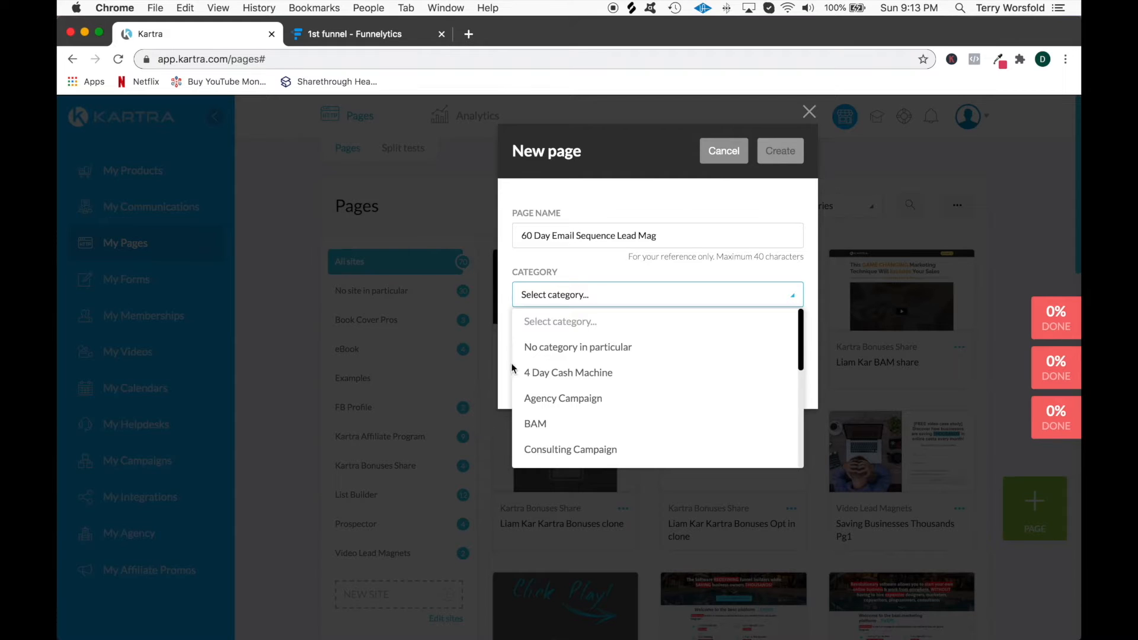
scroll(605, 372, down, 3)
scroll(604, 371, down, 5)
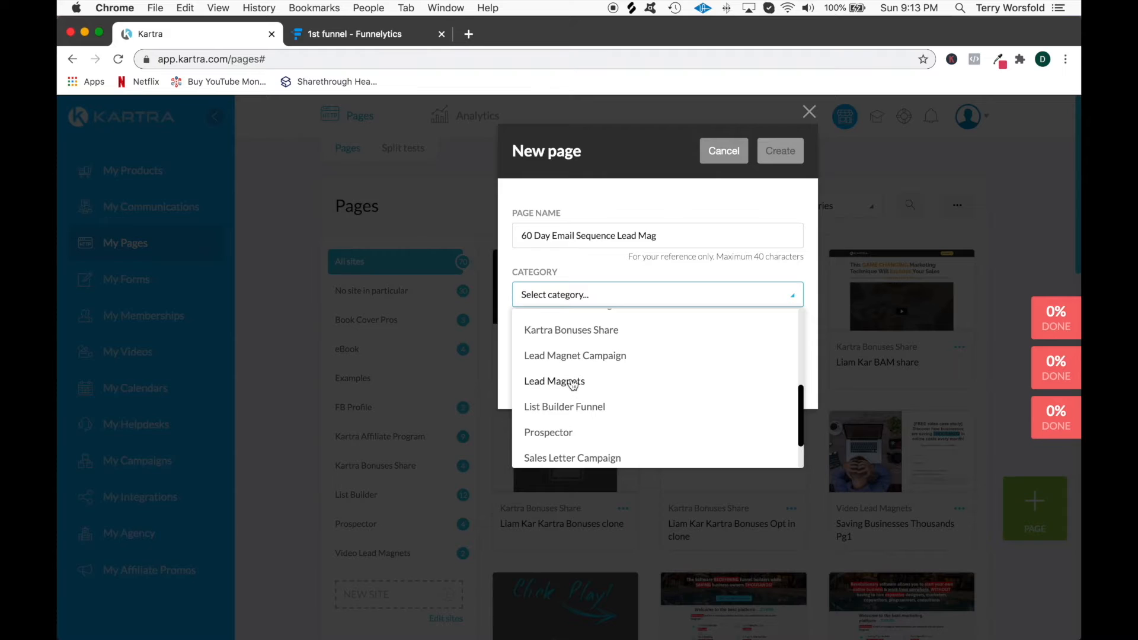
click(572, 382)
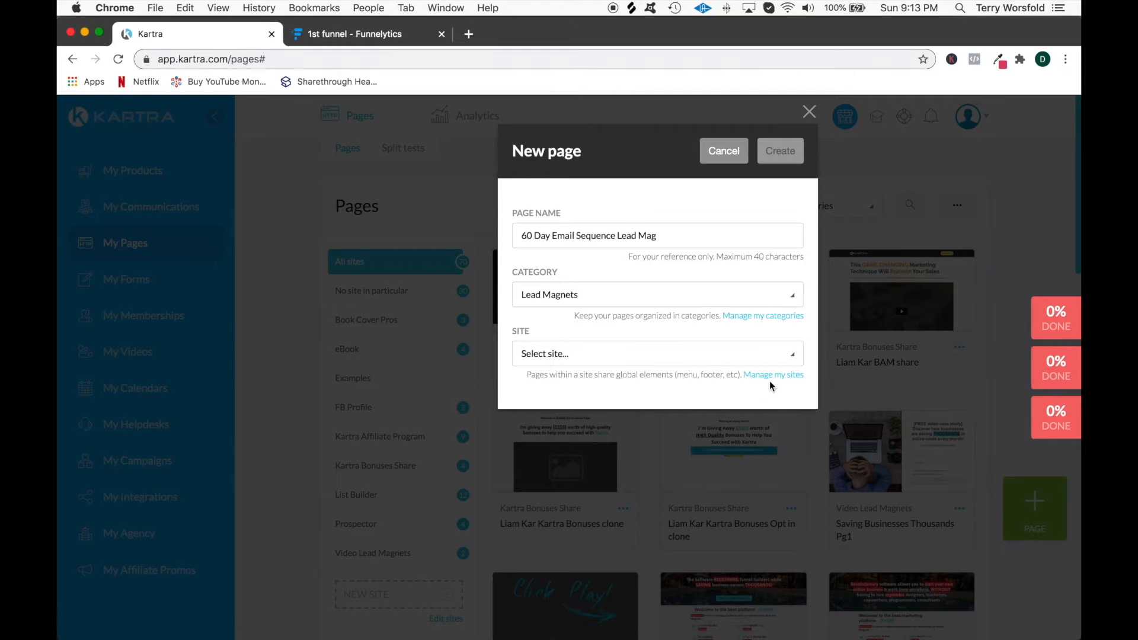
Assign the new page to the Examples site and create it
click(673, 356)
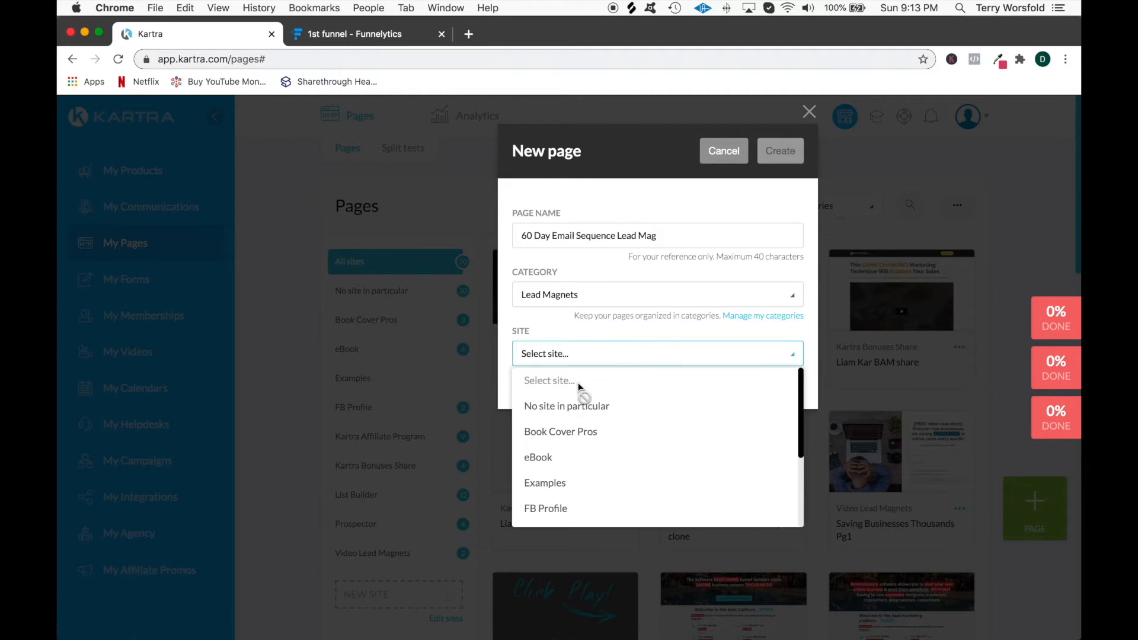
scroll(633, 445, down, 1)
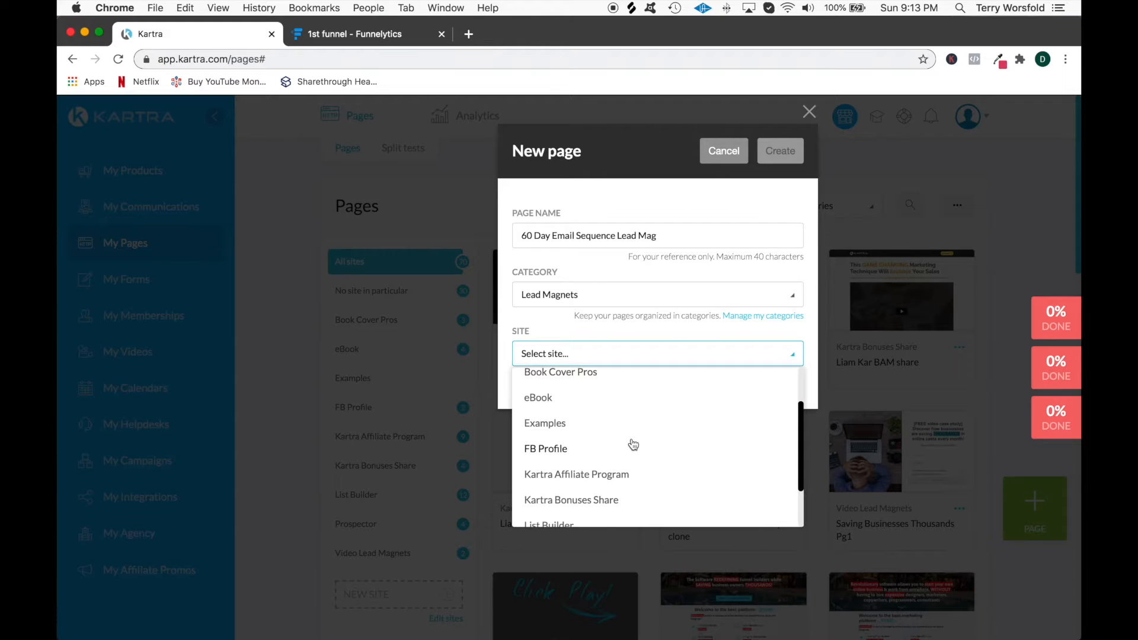
click(550, 425)
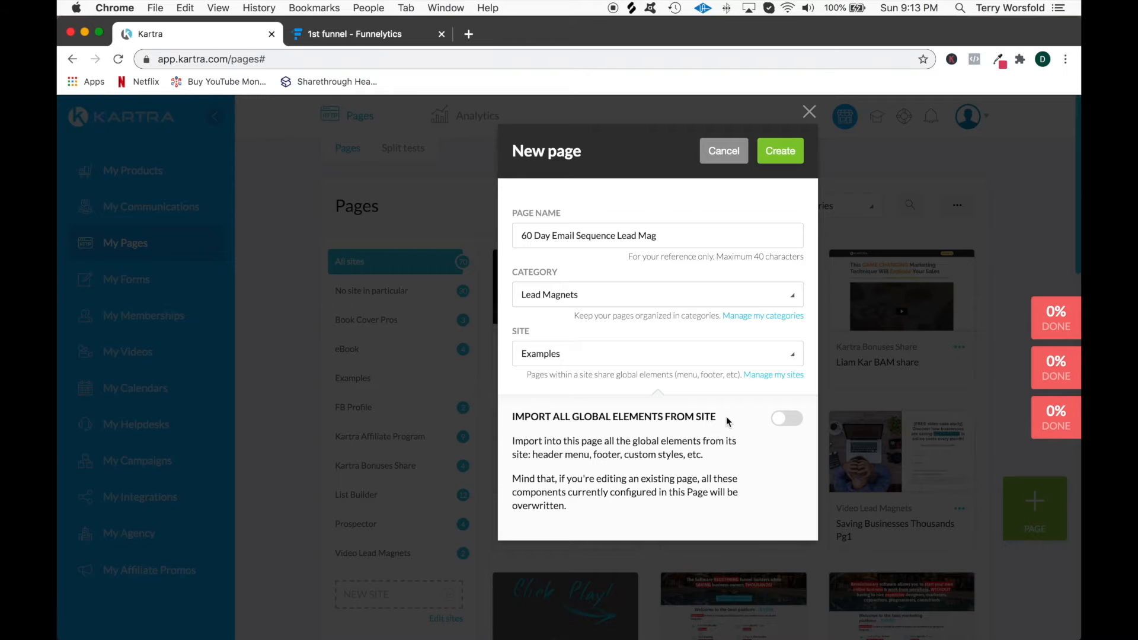
click(778, 165)
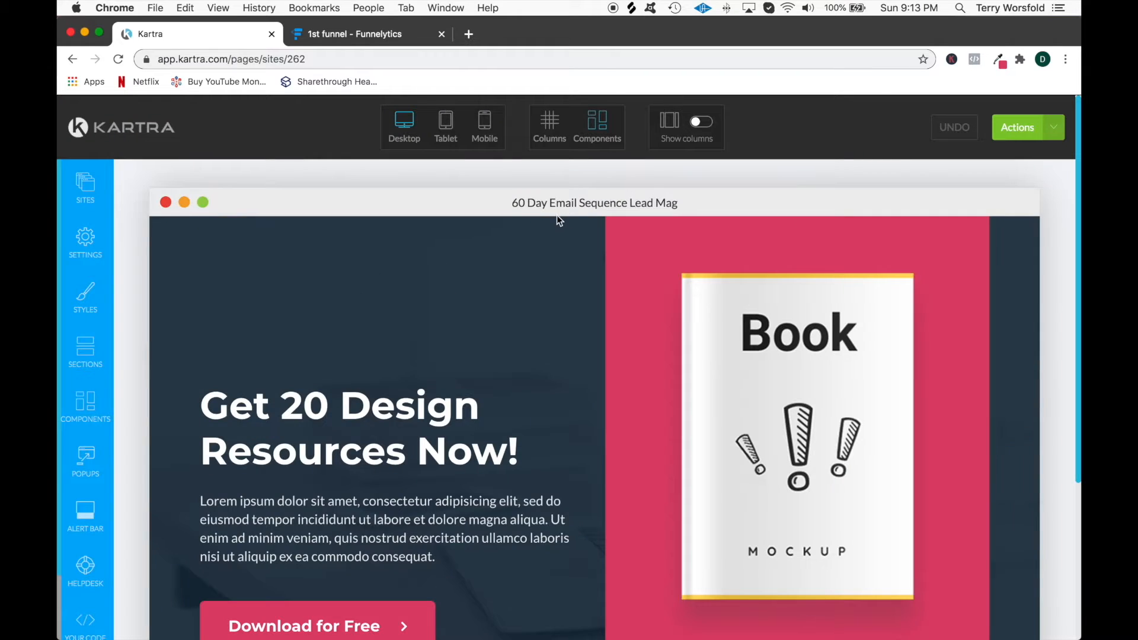
Replace the page's main headline with "[FREE] 60 Day High Converting Email Sequence"
mouse_move(391, 323)
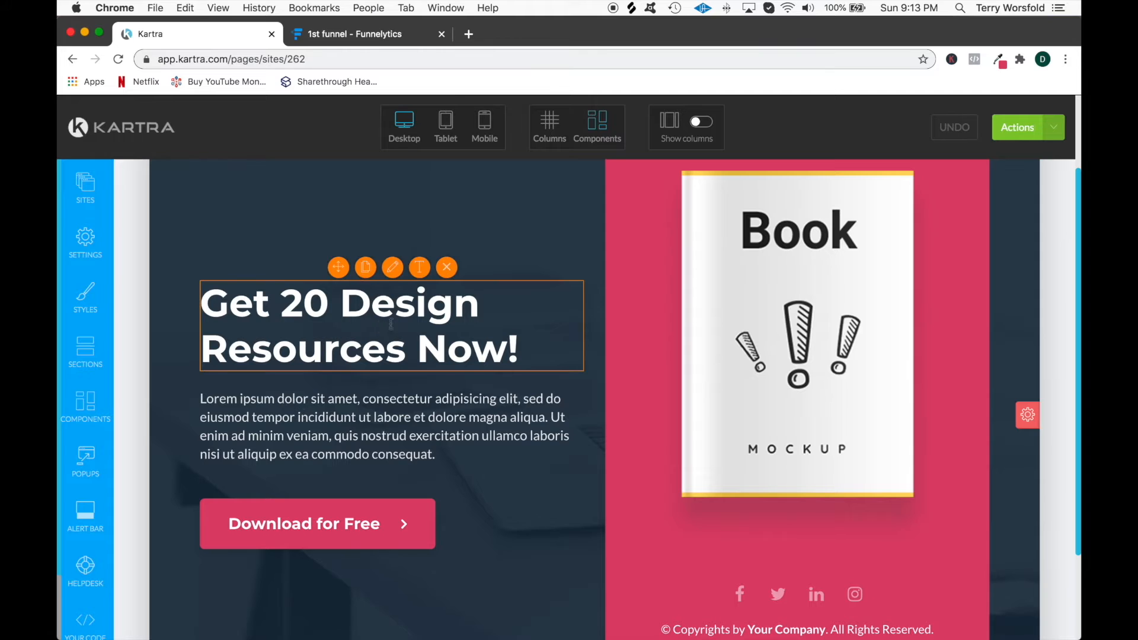
click(421, 268)
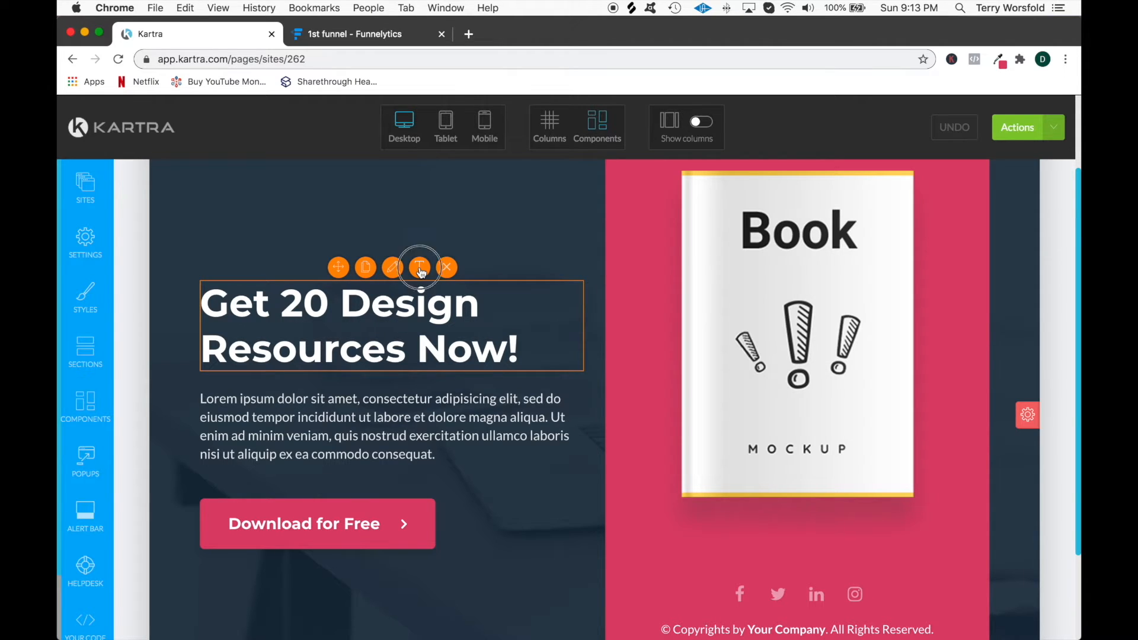
triple_click(340, 301)
text([FREE)
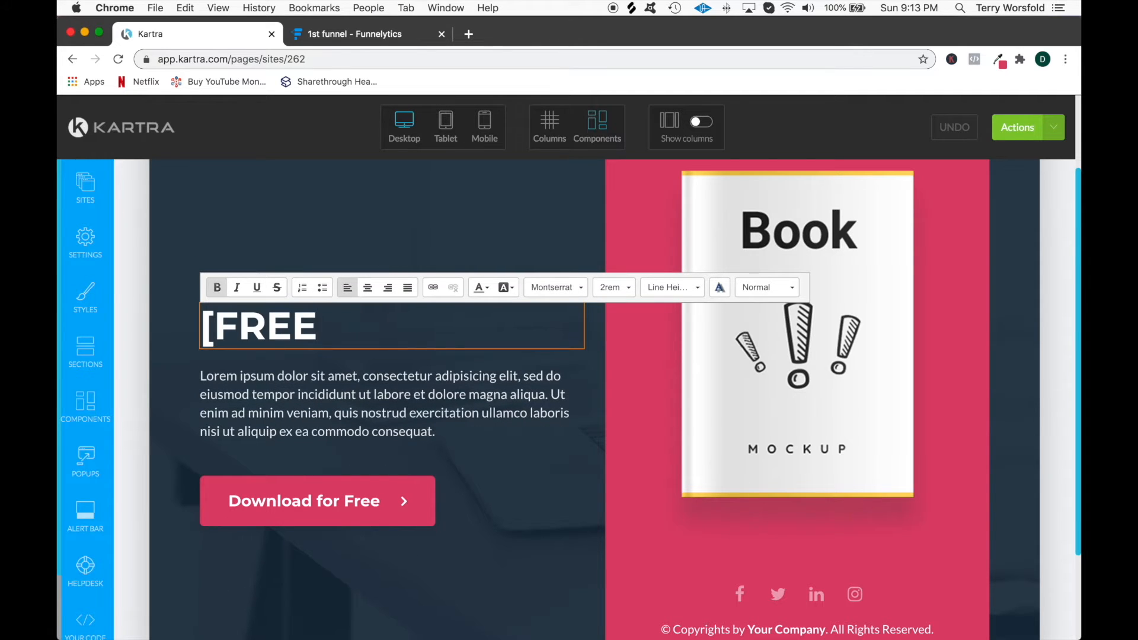
text(] 60 Day Hgh)
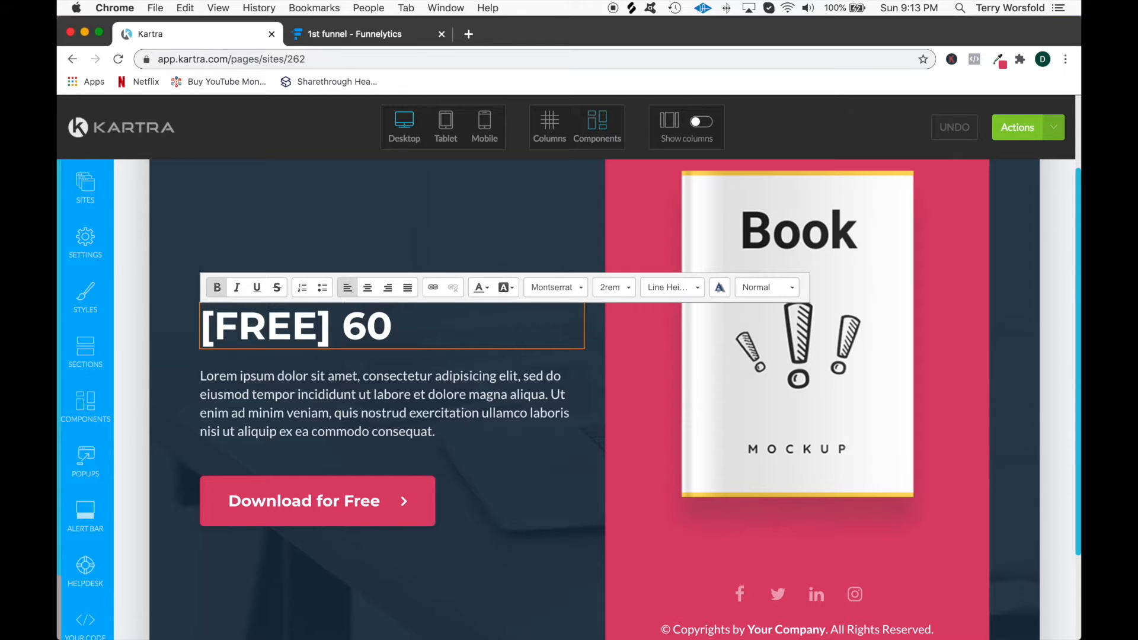
key(BackSpace)
key(BackSpace)
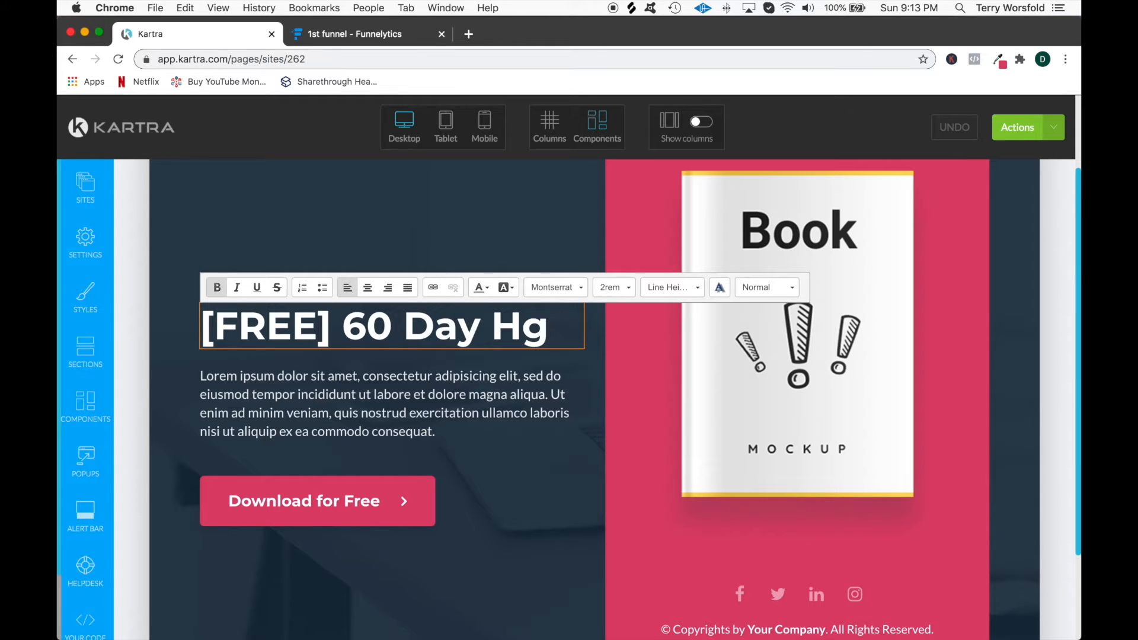
text(igh Conertio)
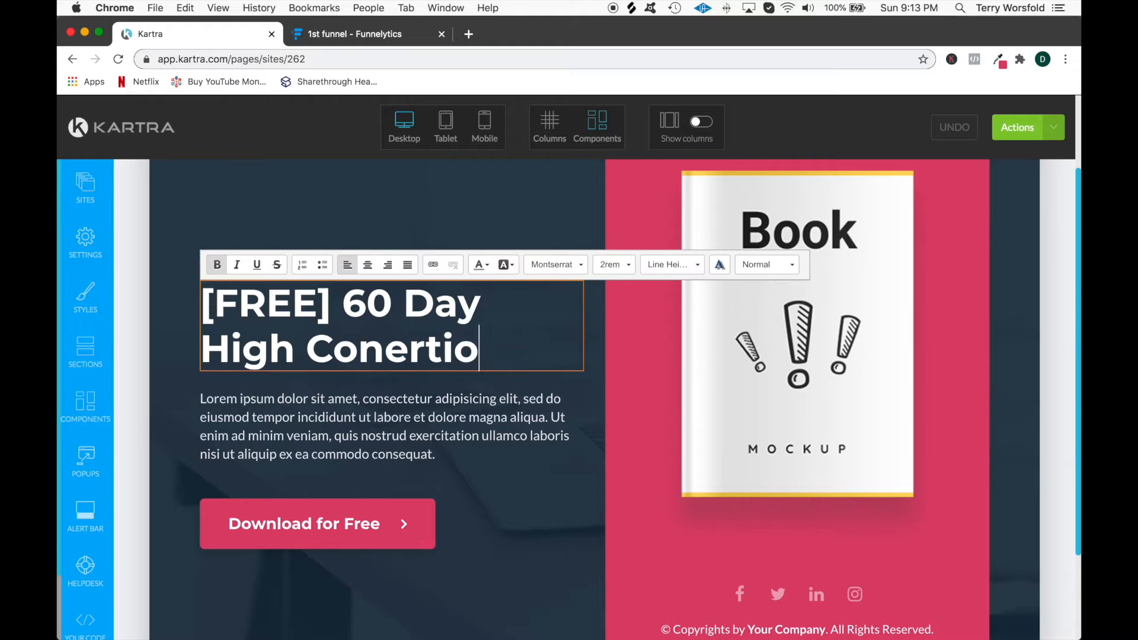
key(BackSpace)
text(ng Email)
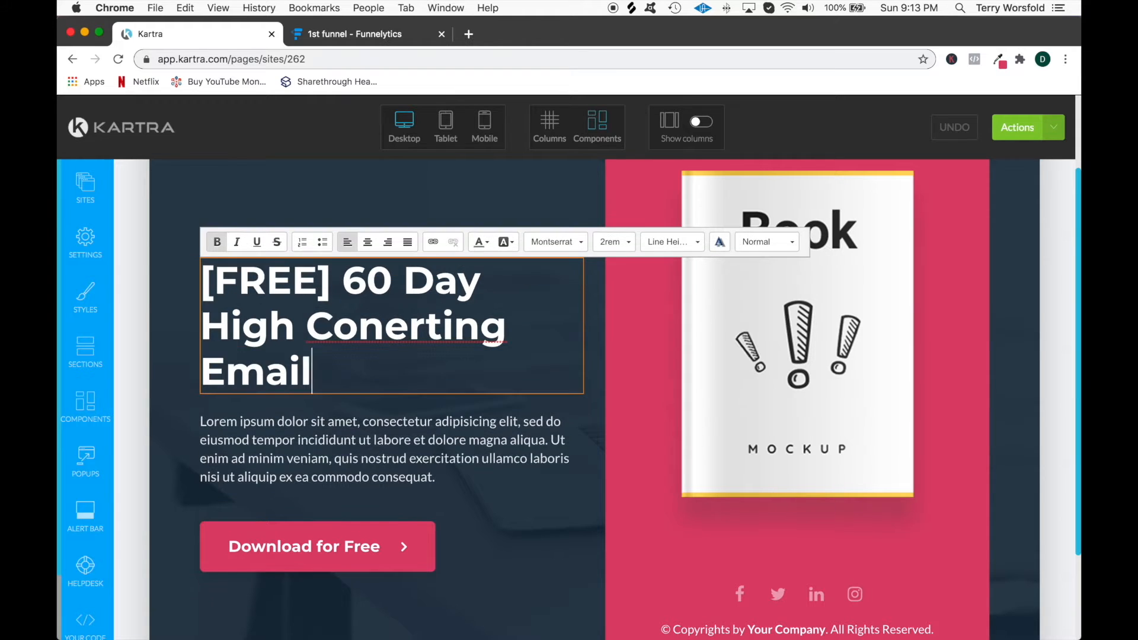
text( Sequence)
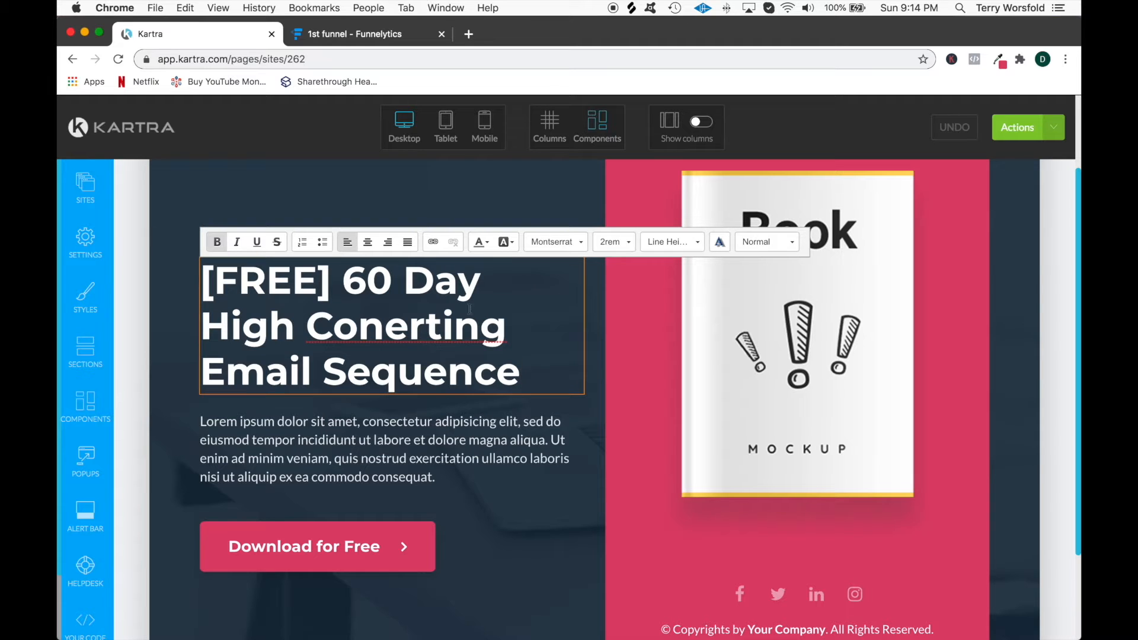
click(406, 326)
text(v)
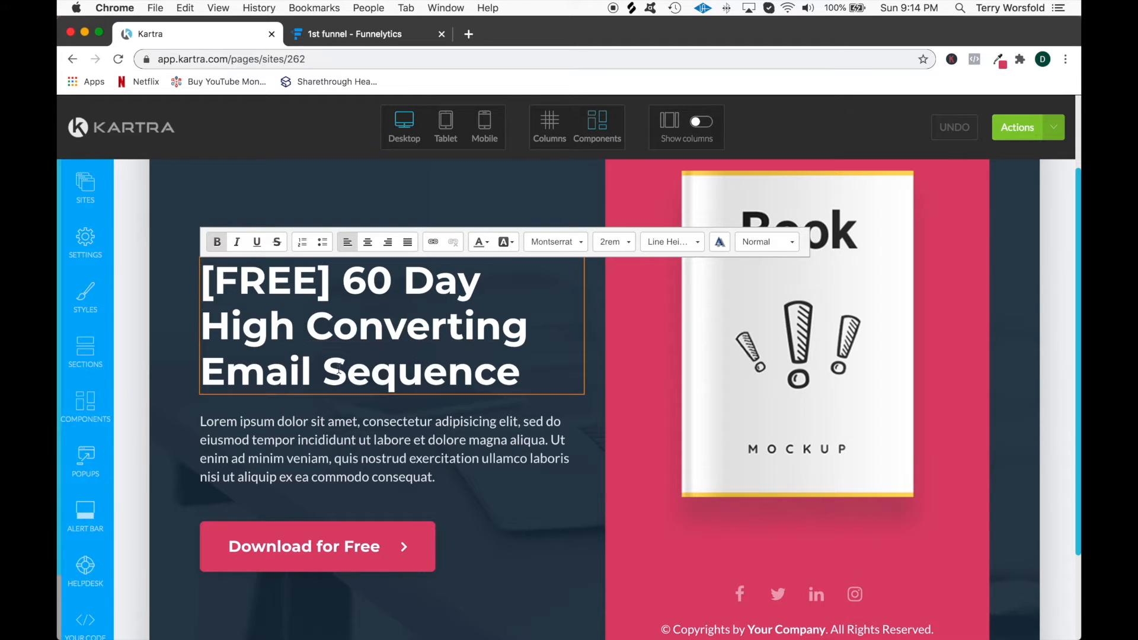
click(314, 409)
Replace the placeholder paragraph under the headline with "These emails have been proven to convert very well in the MMO & internet marketing niches."
click(419, 391)
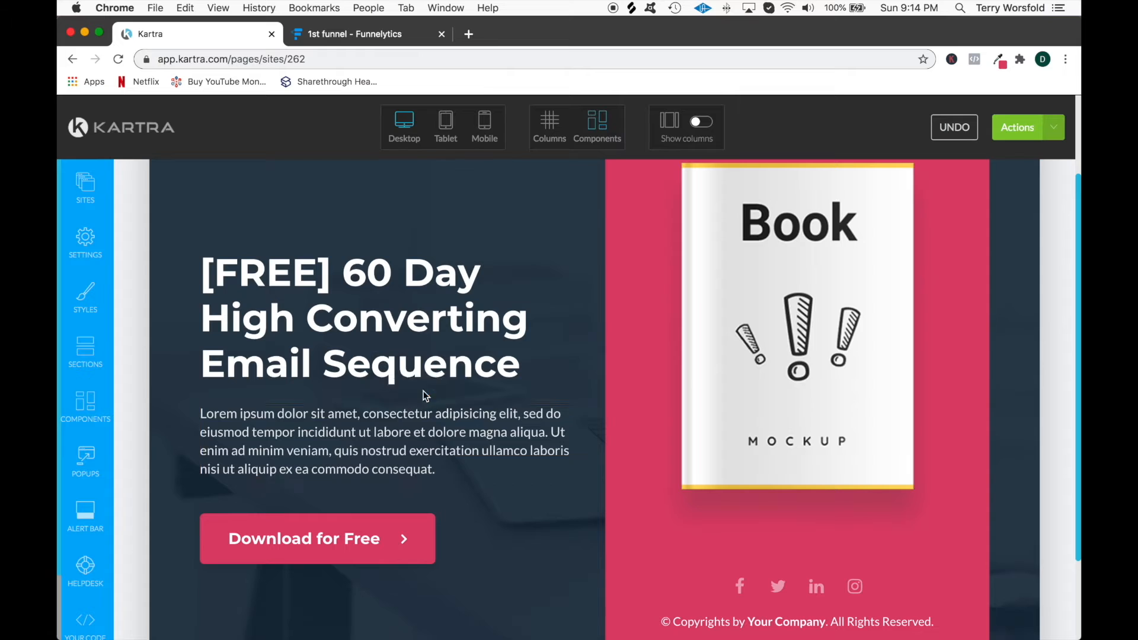
key(super+a)
text(These emails have )
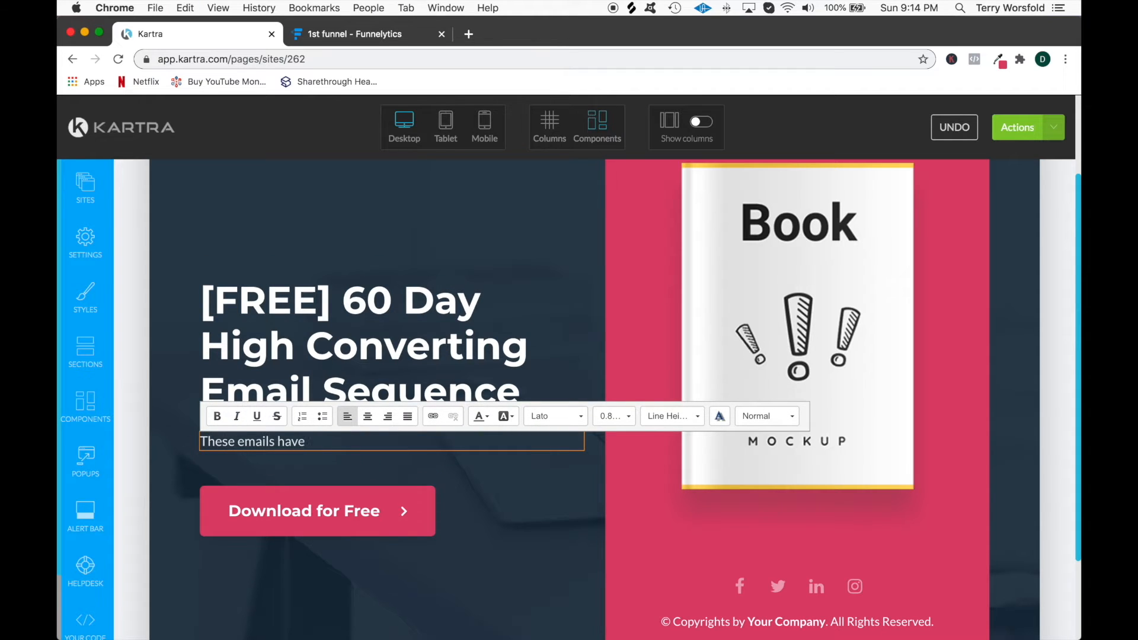
text(been proven)
key(alt+Left)
text(p)
key(super+Right)
text(t)
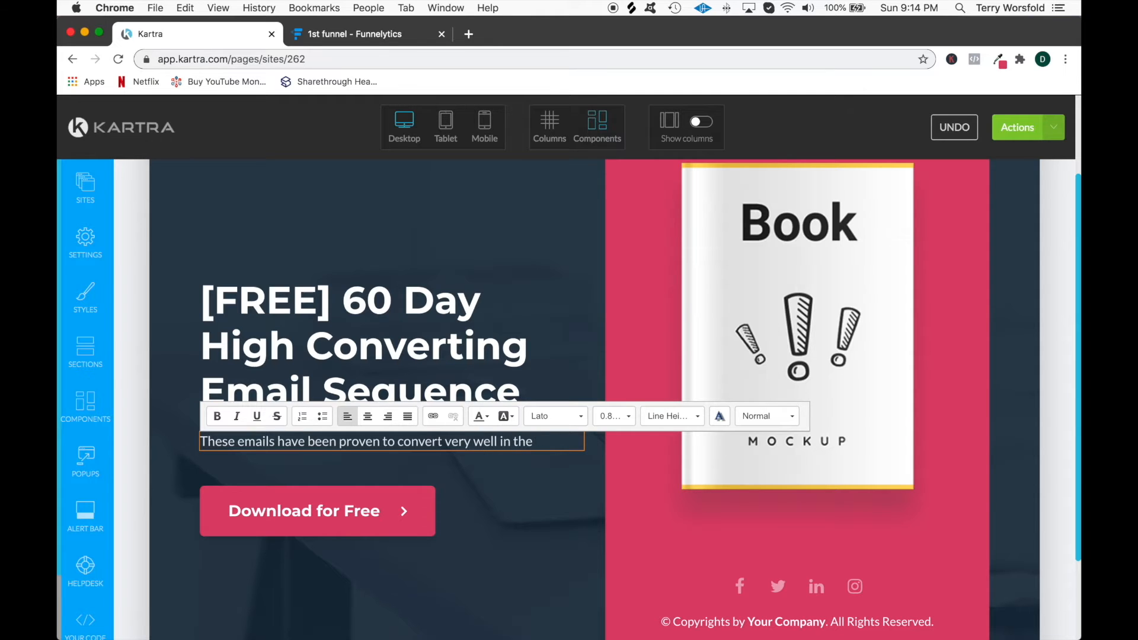
text(MO & INtern)
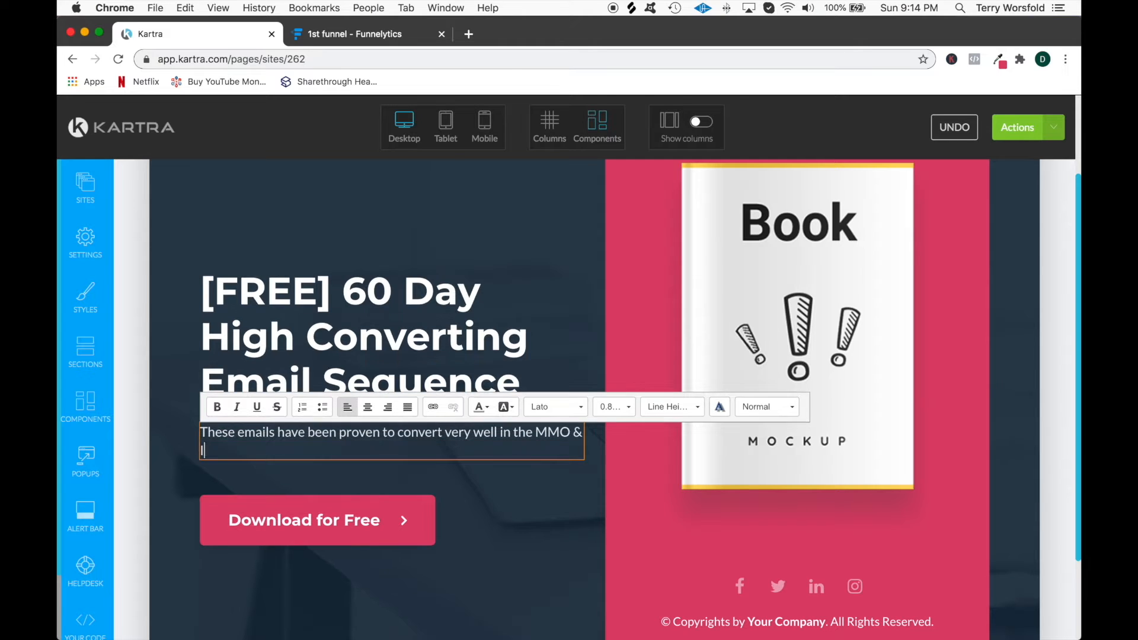
text(et)
key(BackSpace)
key(BackSpace)
key(BackSpace)
key(BackSpace)
key(BackSpace)
key(BackSpace)
key(BackSpace)
key(BackSpace)
text(internet marketing niches.)
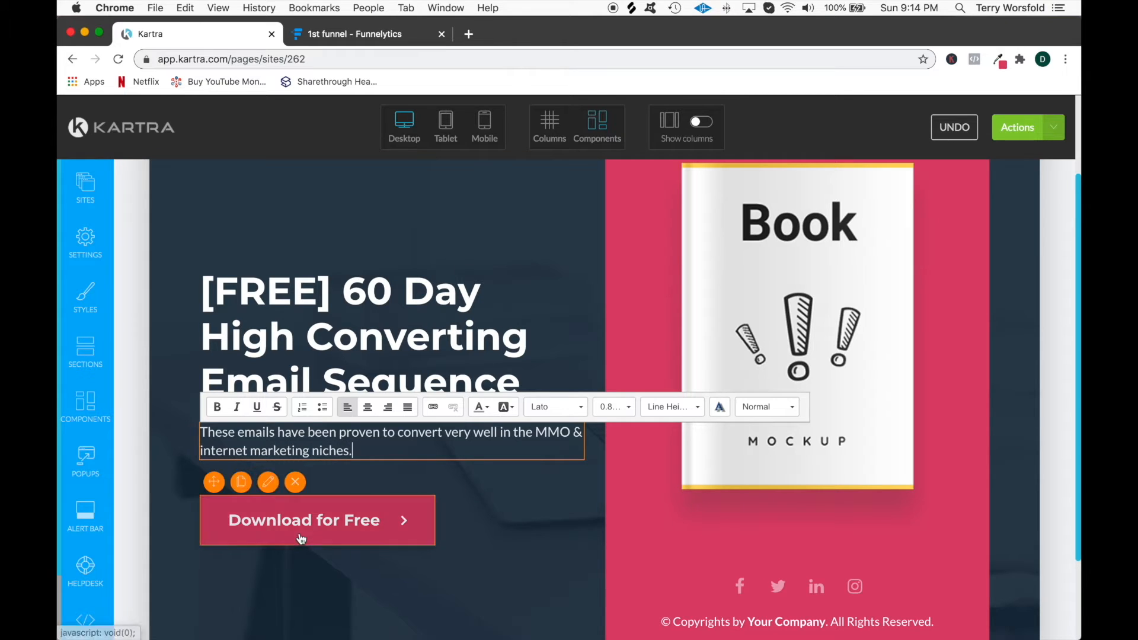
click(633, 482)
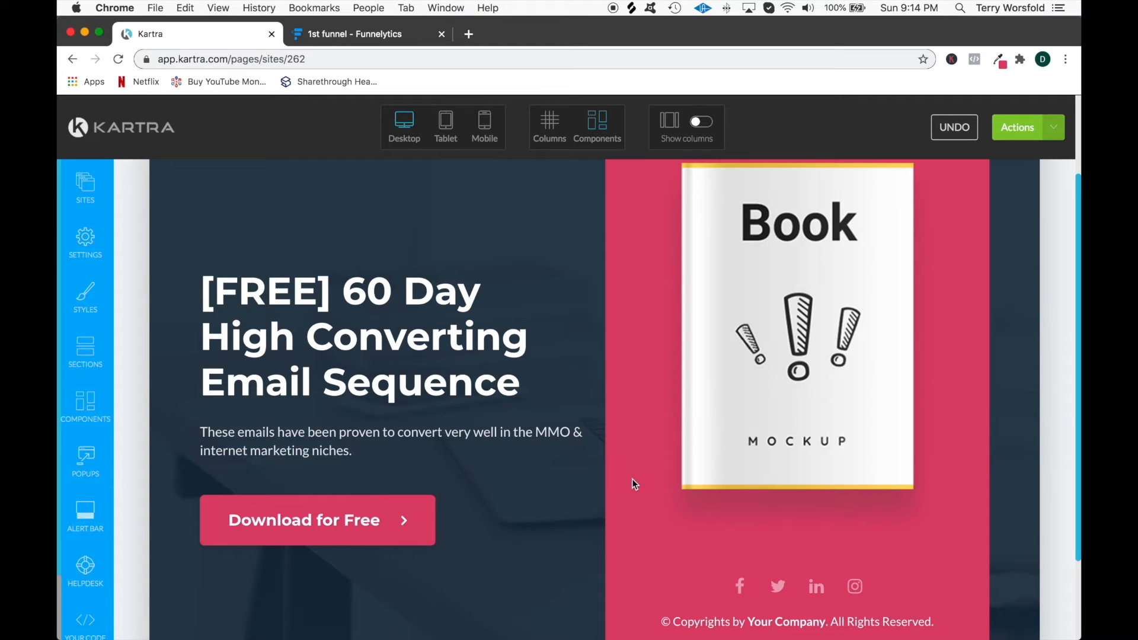
Open the book mockup's image settings and search the library's royalty-free images for "email marketing"
click(826, 261)
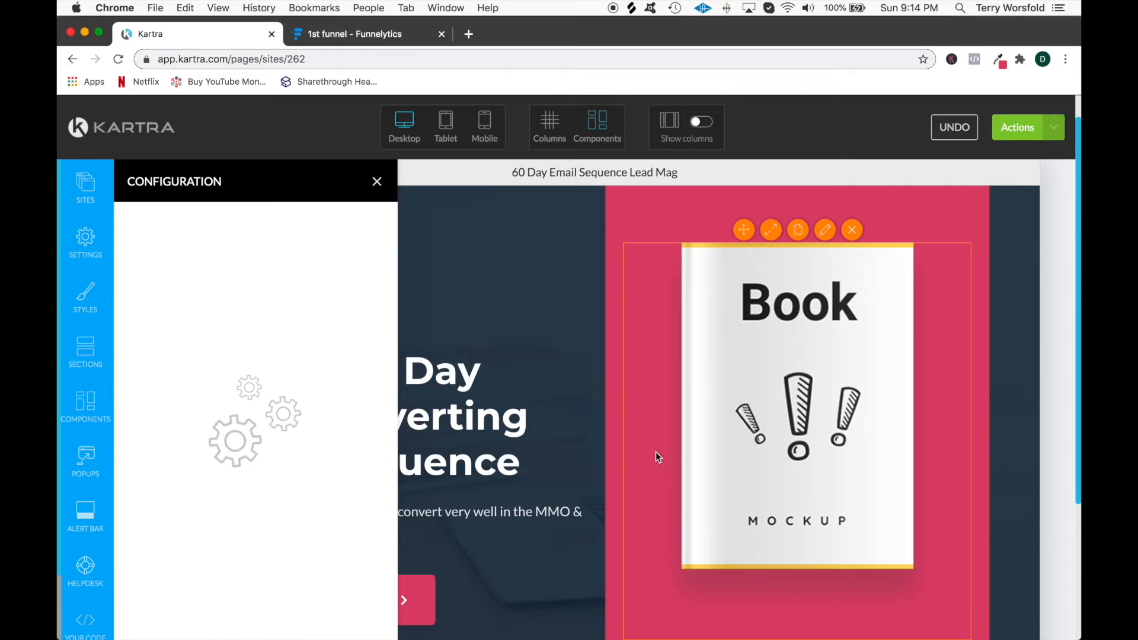
click(220, 225)
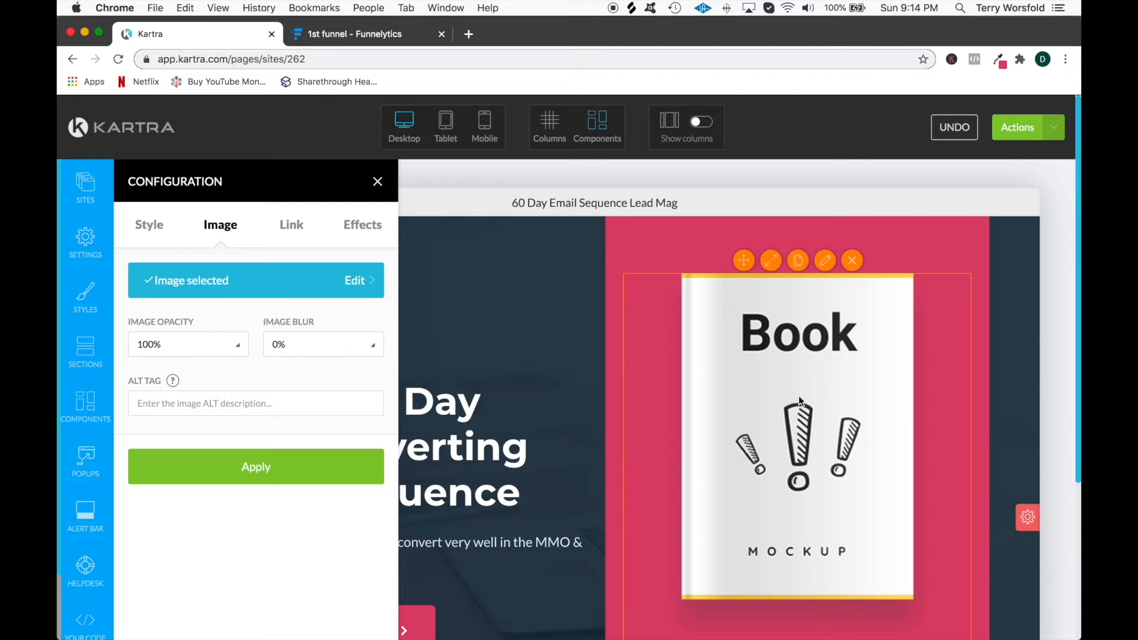
mouse_move(788, 312)
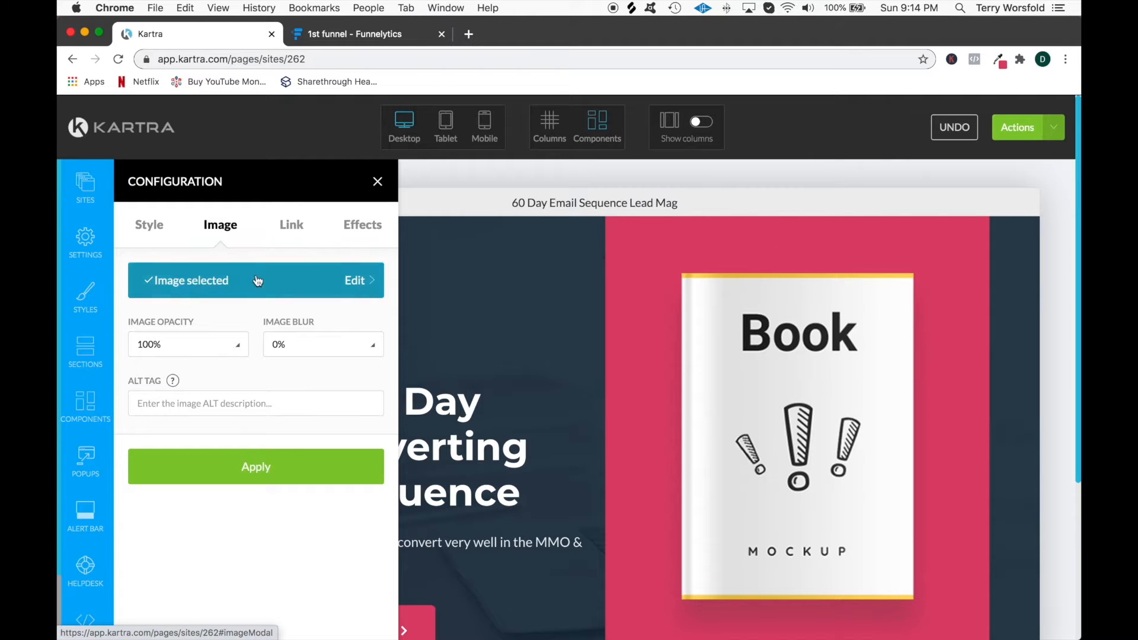
click(367, 291)
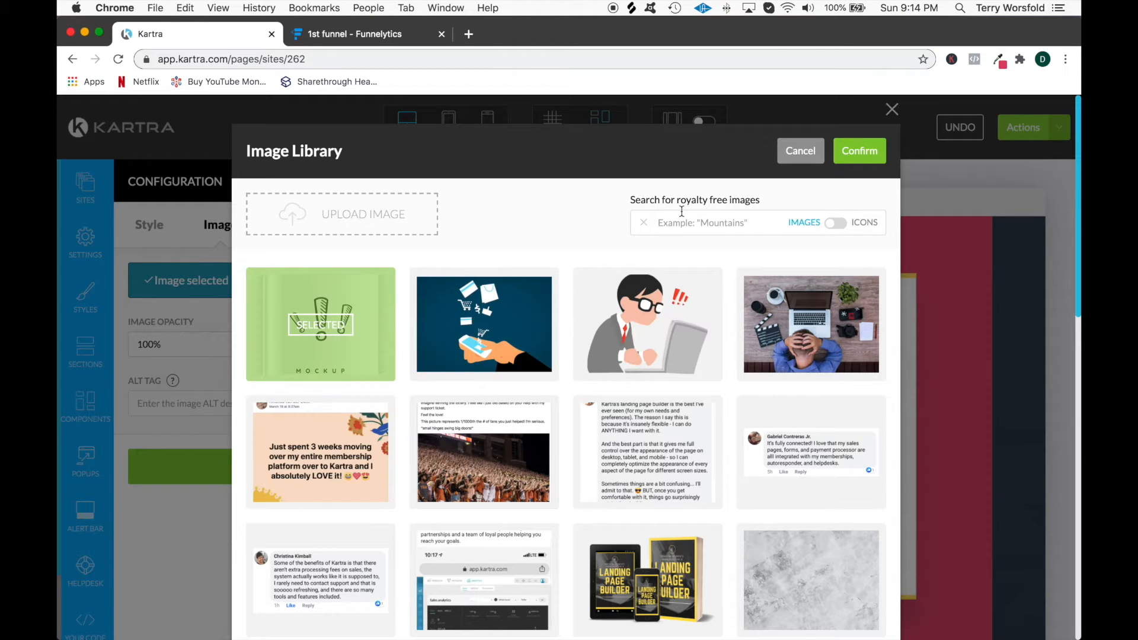
click(723, 222)
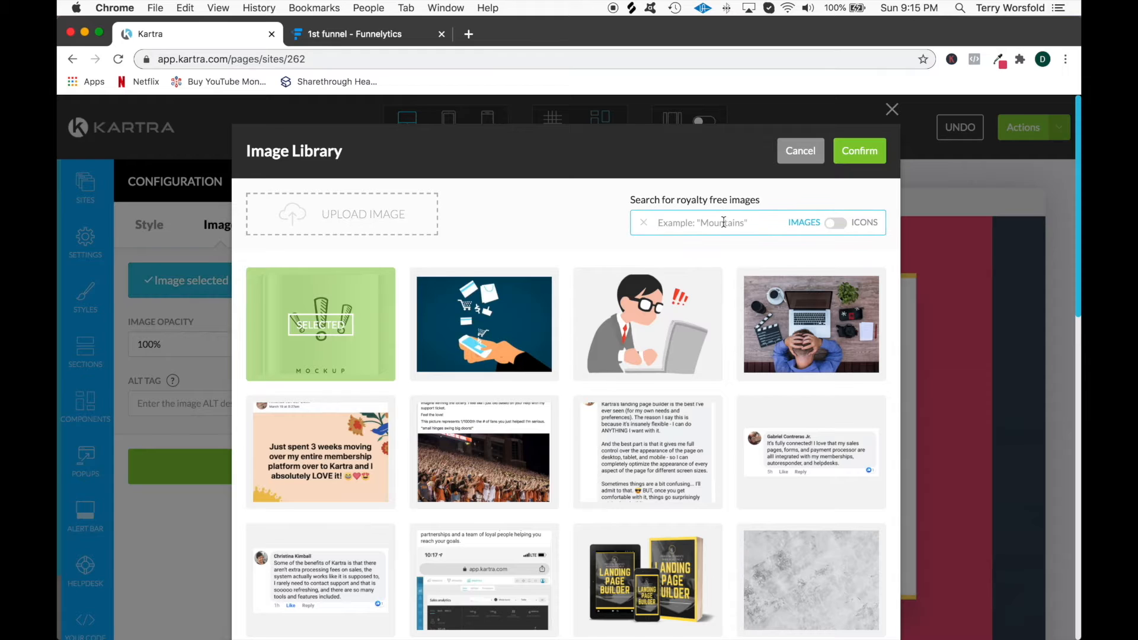
text(email marketing)
key(Return)
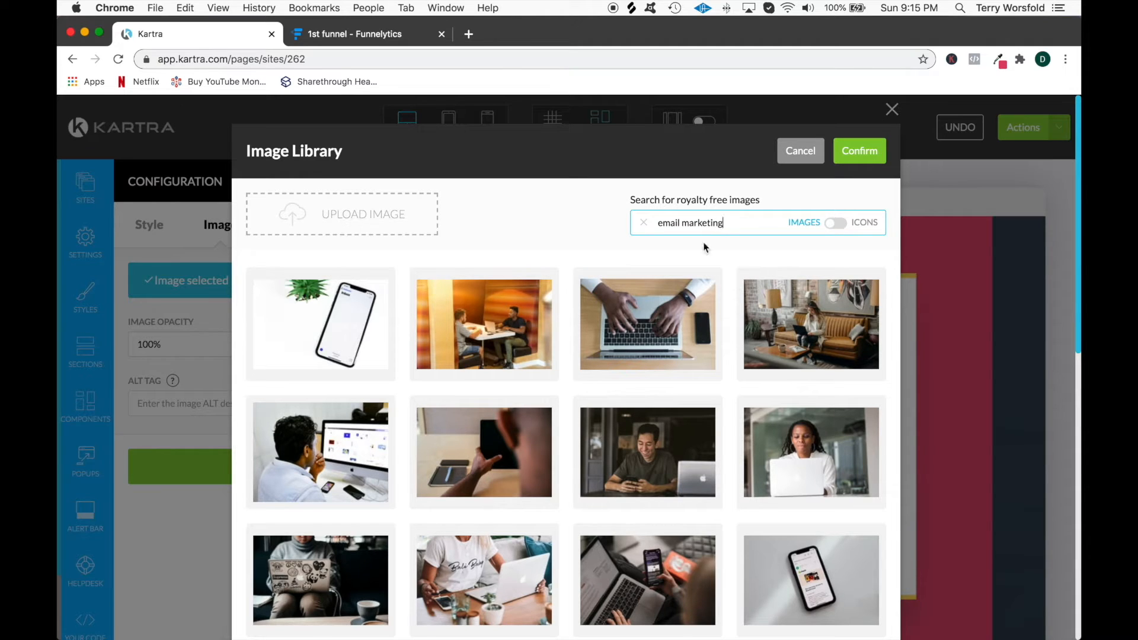
Replace the book mockup with the stock photo of hands typing on a laptop and apply the change
mouse_move(655, 323)
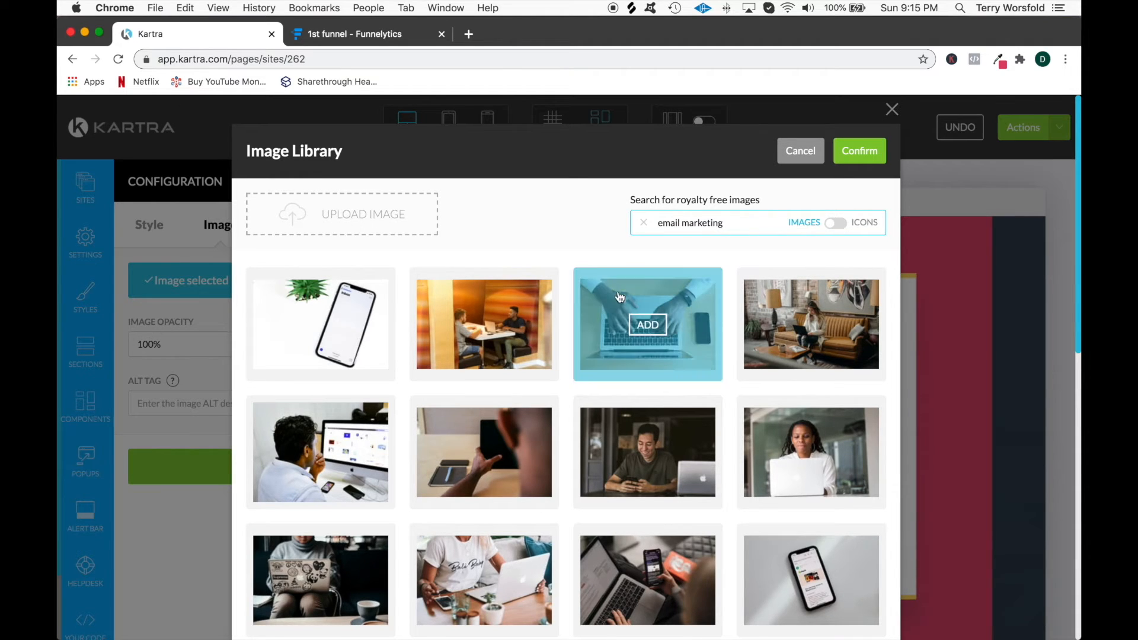
click(647, 326)
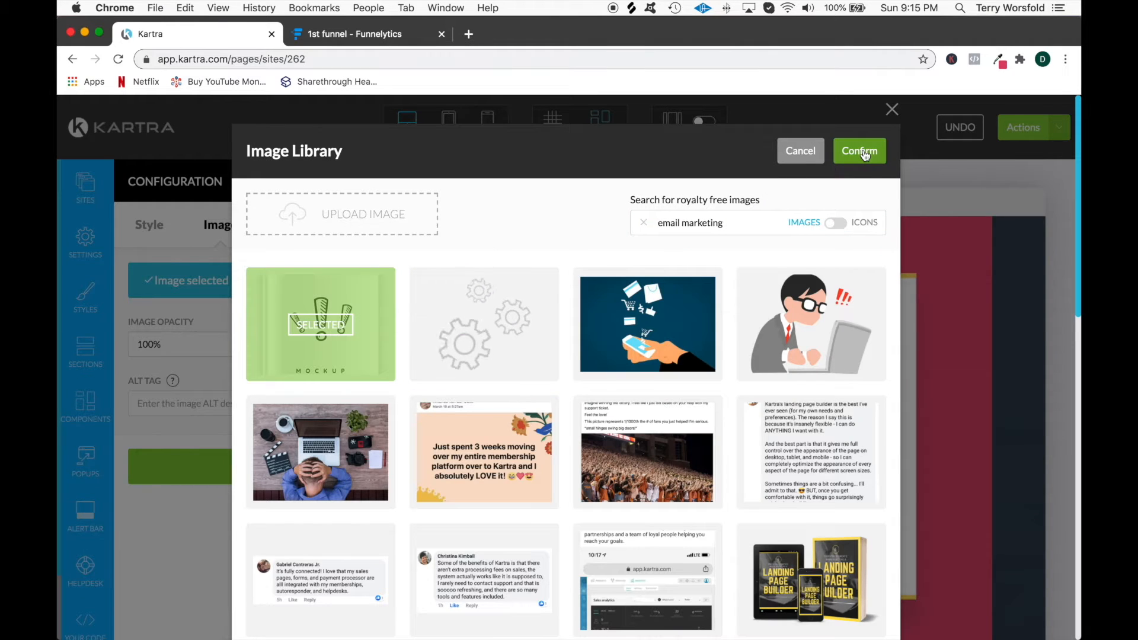
click(484, 324)
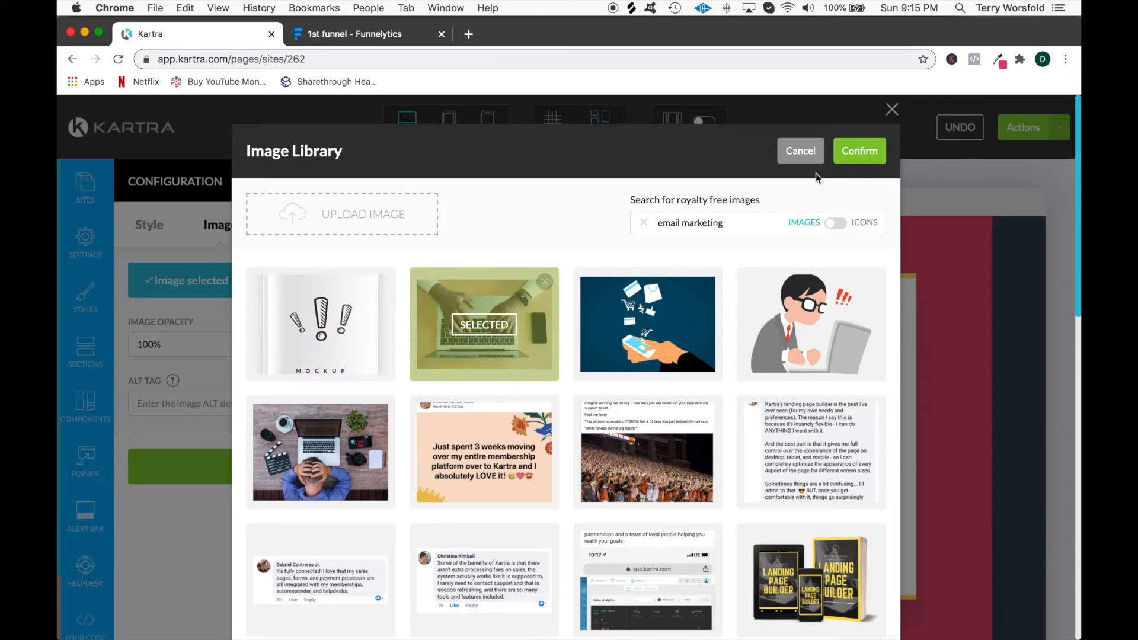
click(861, 154)
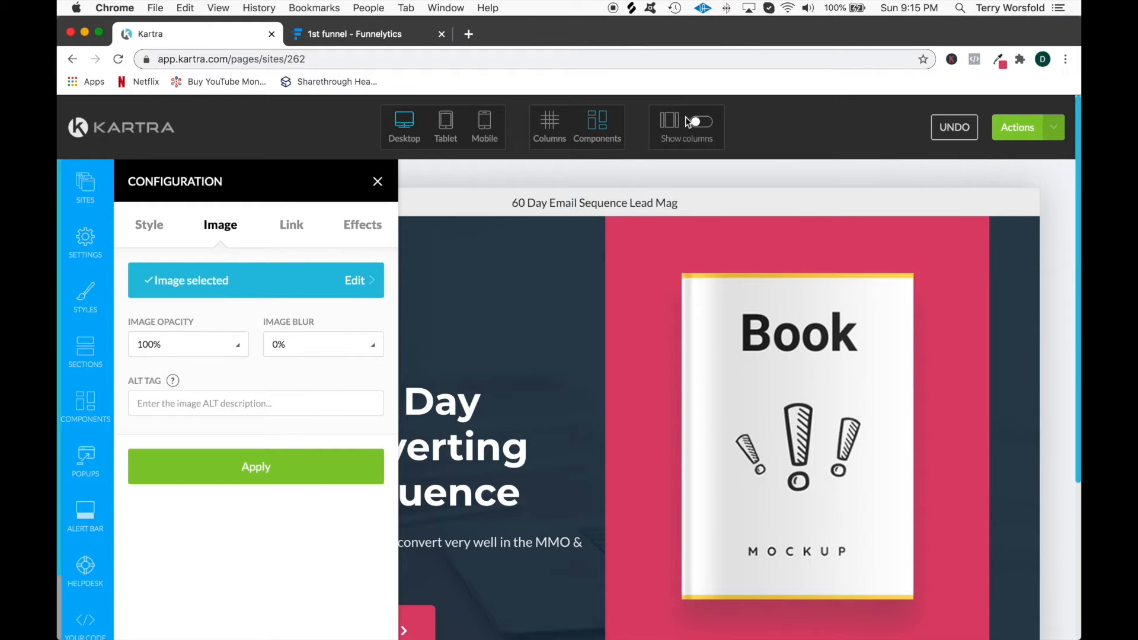
click(265, 465)
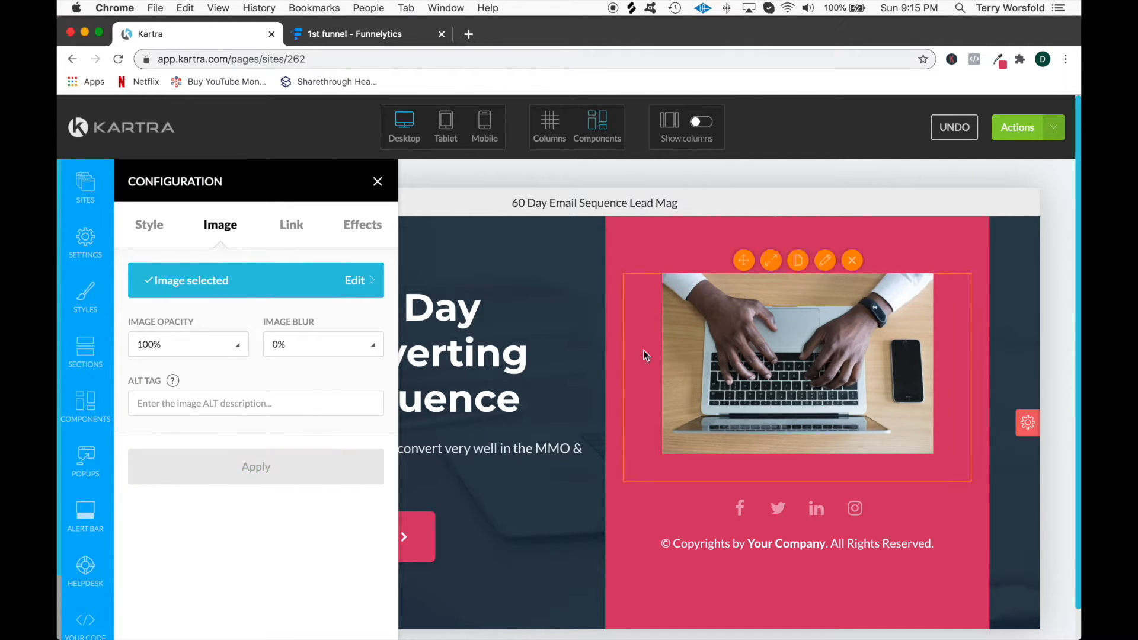
click(377, 183)
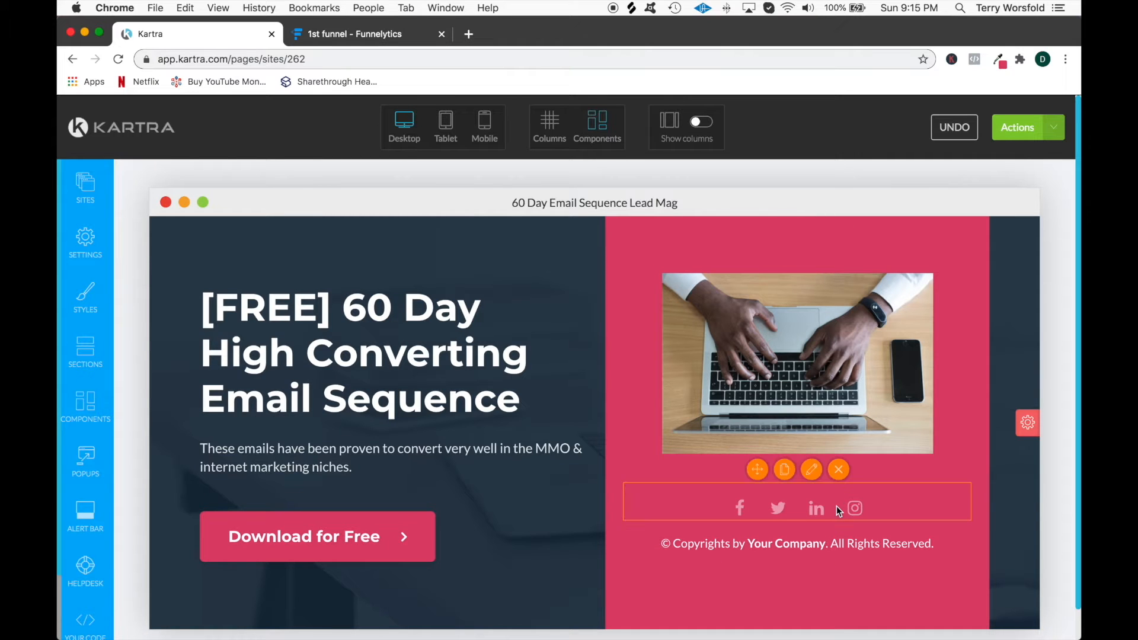
Delete the social media icons and the copyright line below the laptop photo
click(839, 468)
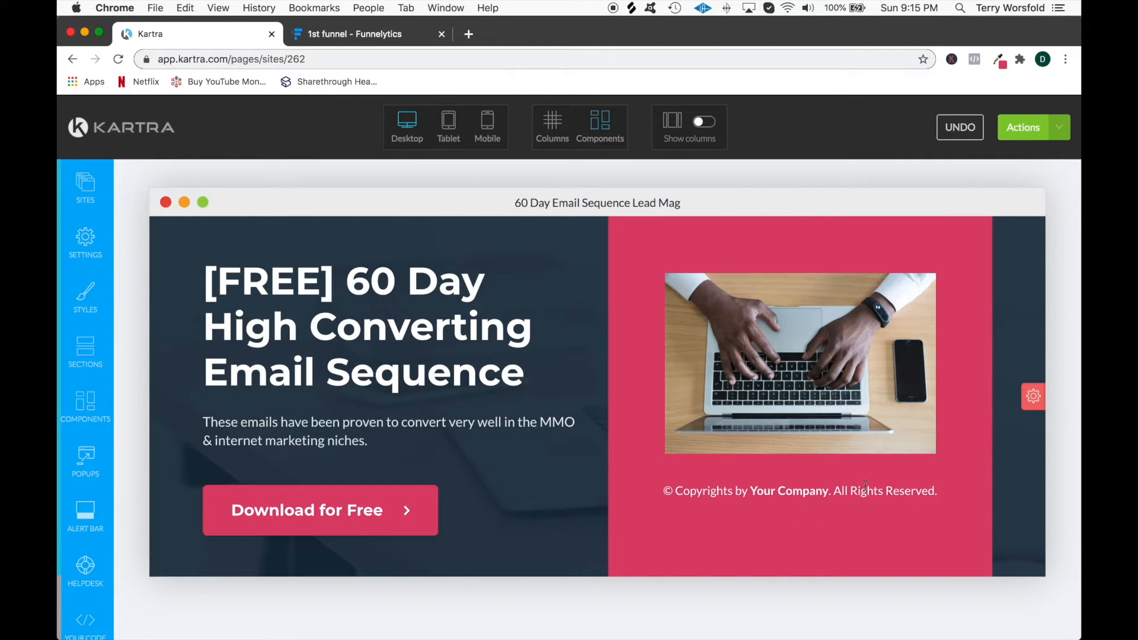
click(846, 471)
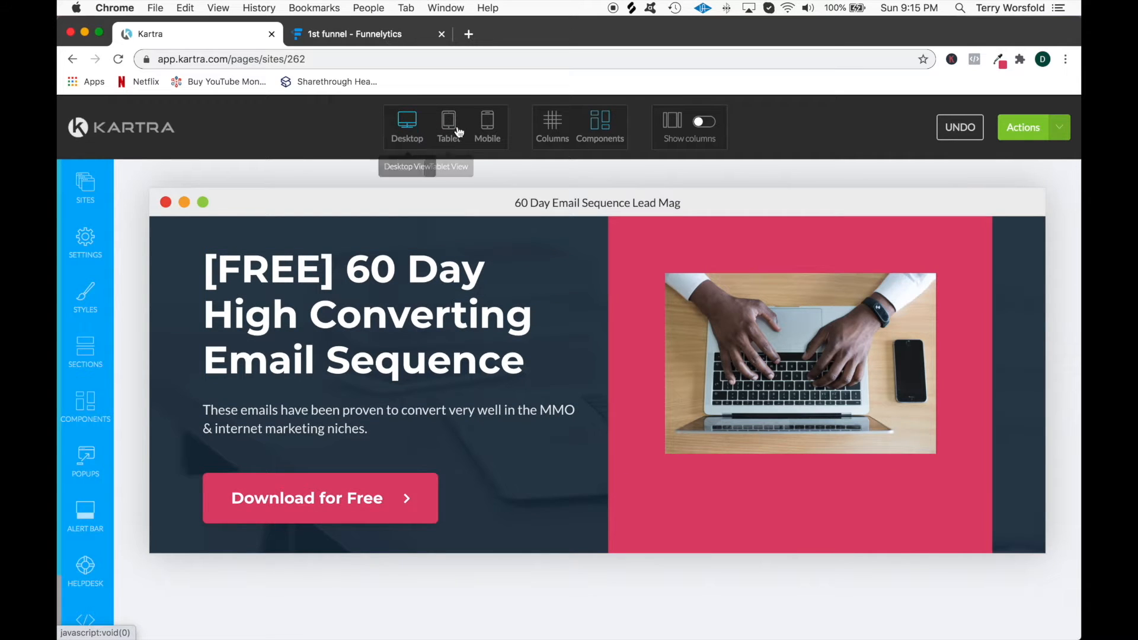
Switch to the mobile layout and remove the pink block with the laptop photo below the download button
click(487, 127)
scroll(627, 400, down, 3)
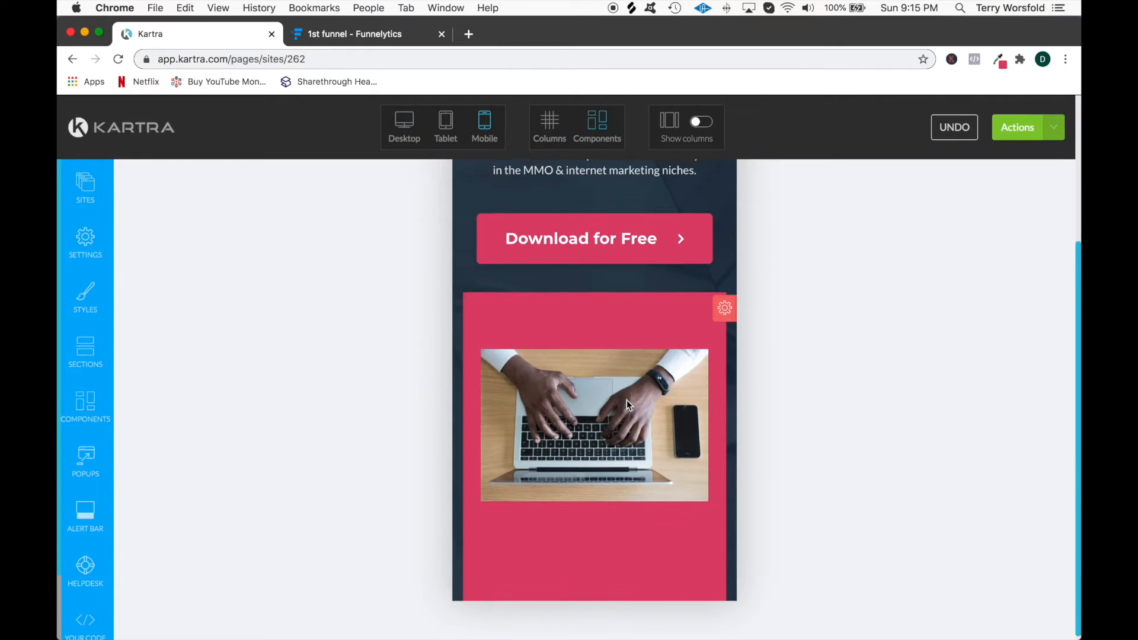
scroll(627, 400, up, 3)
scroll(627, 400, down, 3)
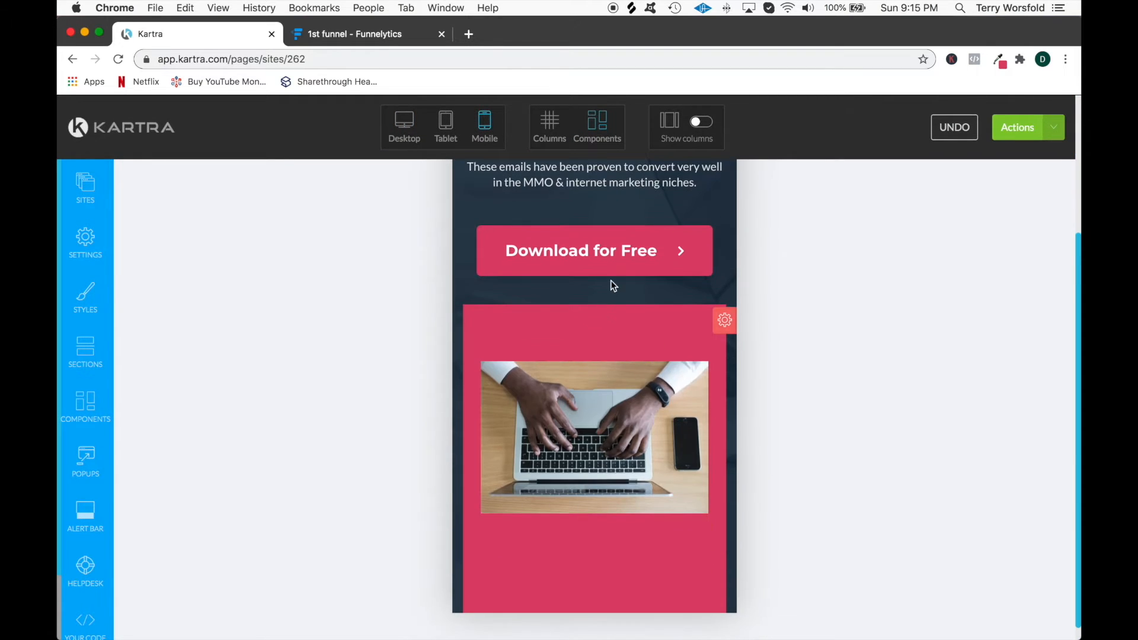
mouse_move(597, 318)
click(636, 292)
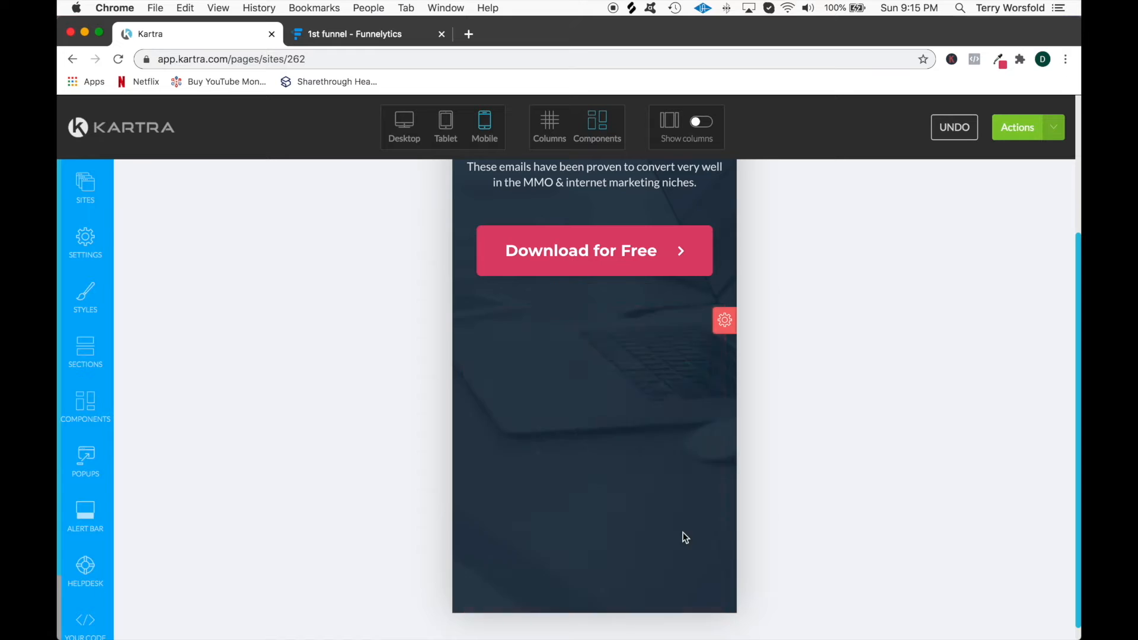
Add the Small Light Fields opt-in form component between the paragraph and the Download for Free button
scroll(592, 381, up, 3)
scroll(592, 381, down, 2)
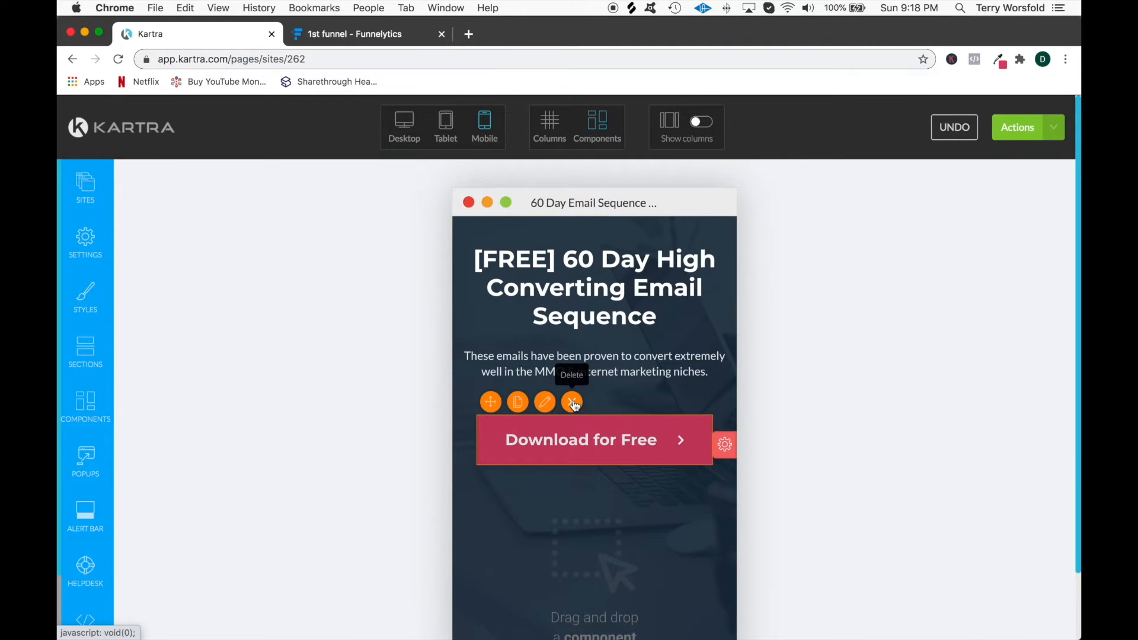
scroll(574, 403, down, 2)
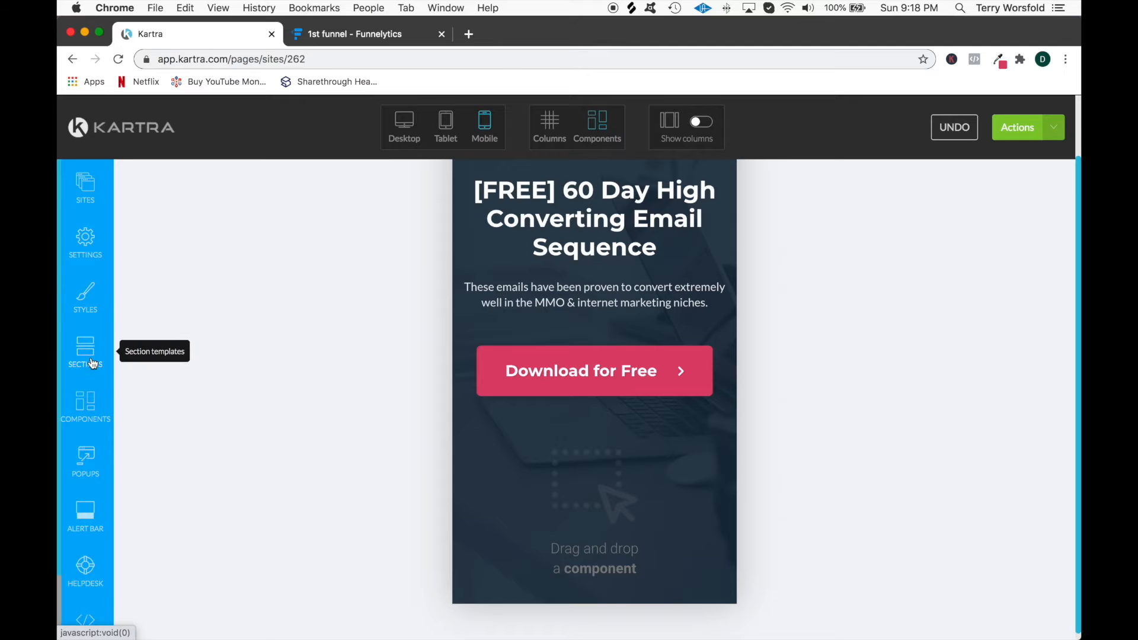
click(91, 404)
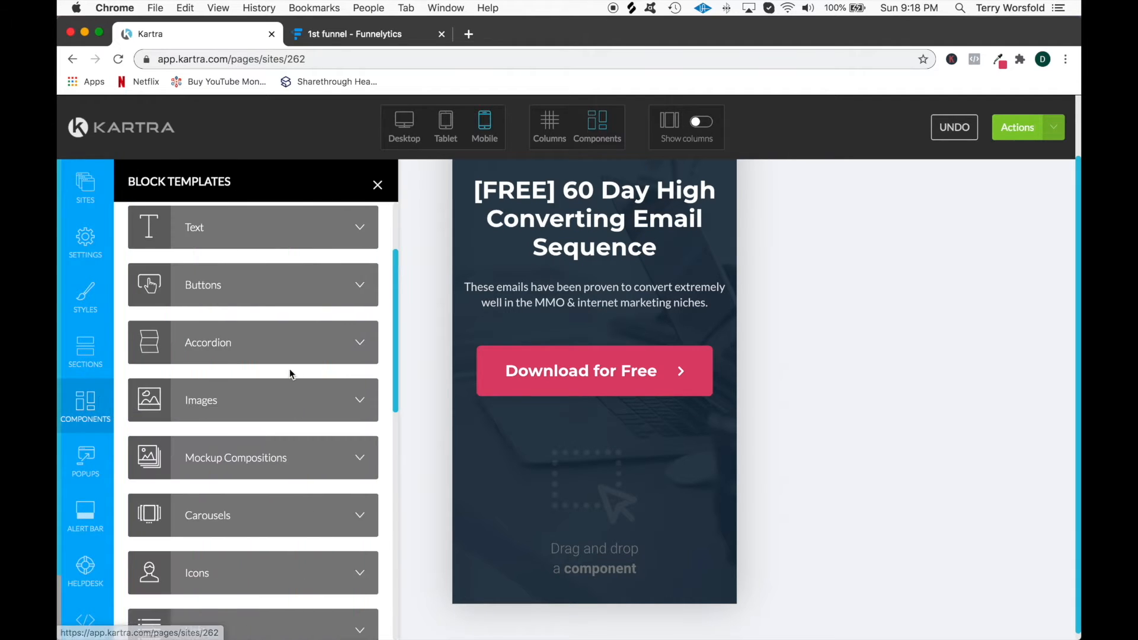
scroll(288, 373, down, 10)
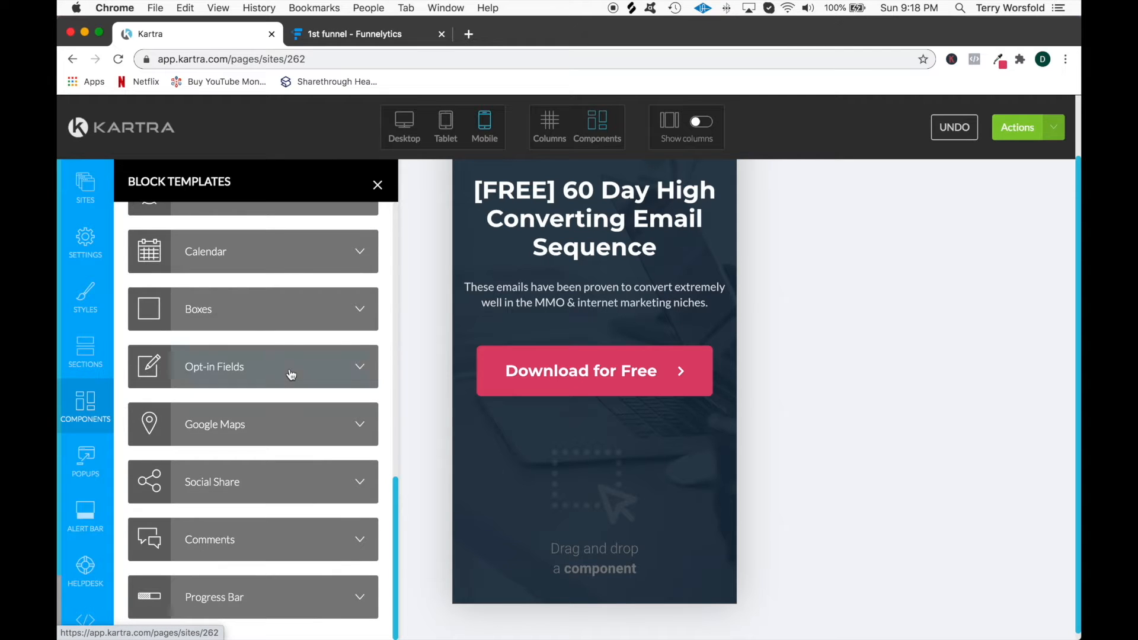
click(275, 374)
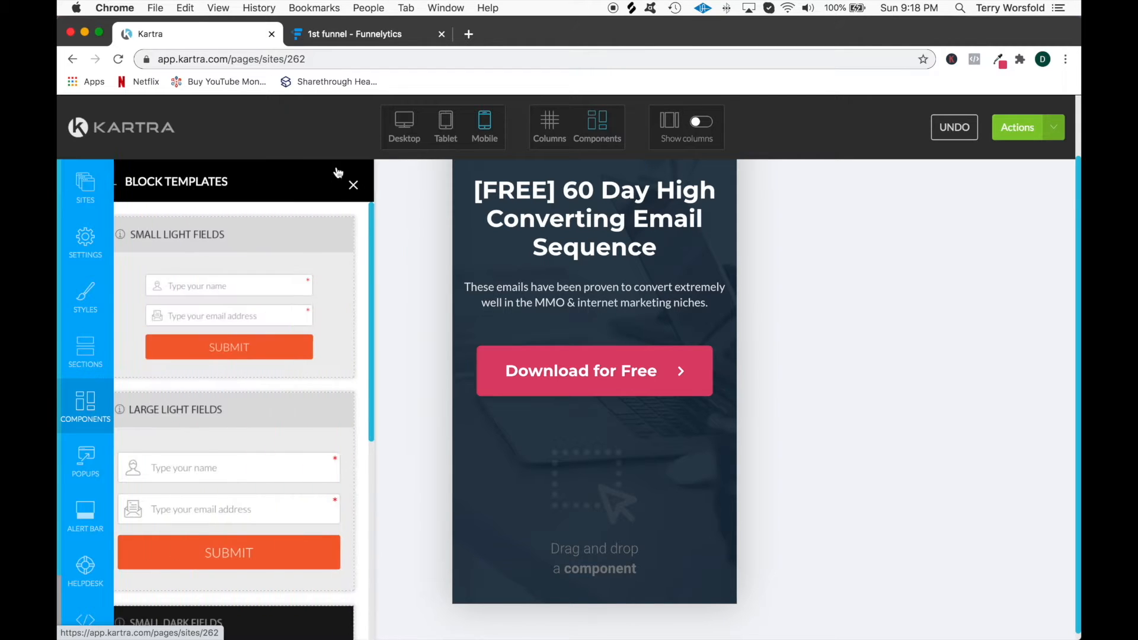
drag(233, 251, 521, 402)
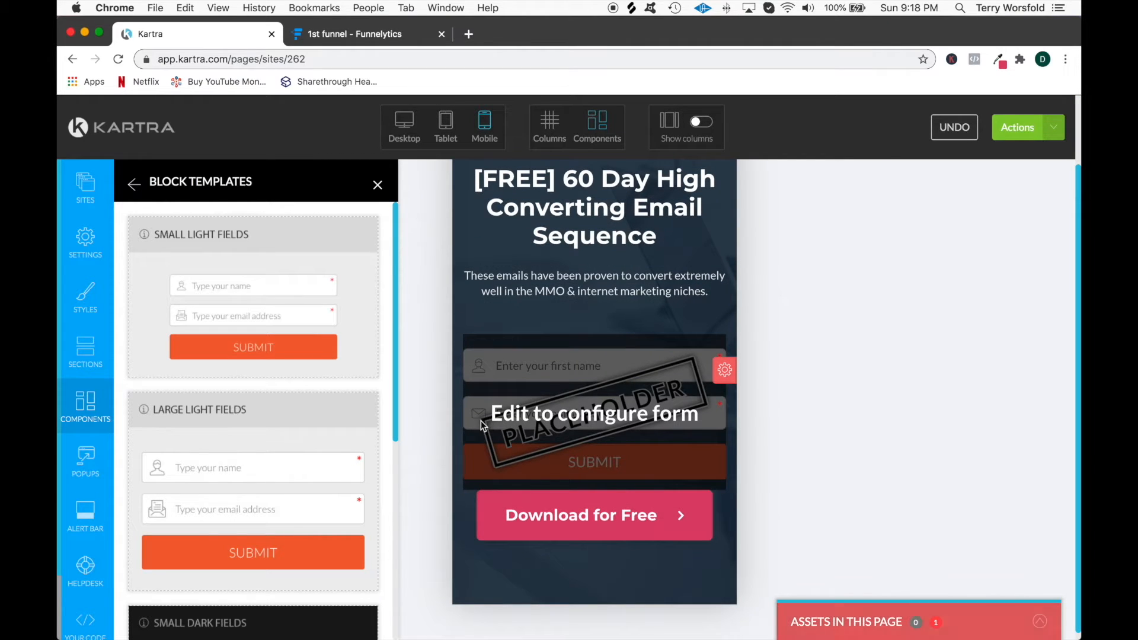
Create a new opt-in form placeholder named "60 Day Email Sequence" for the added form fields
mouse_move(593, 361)
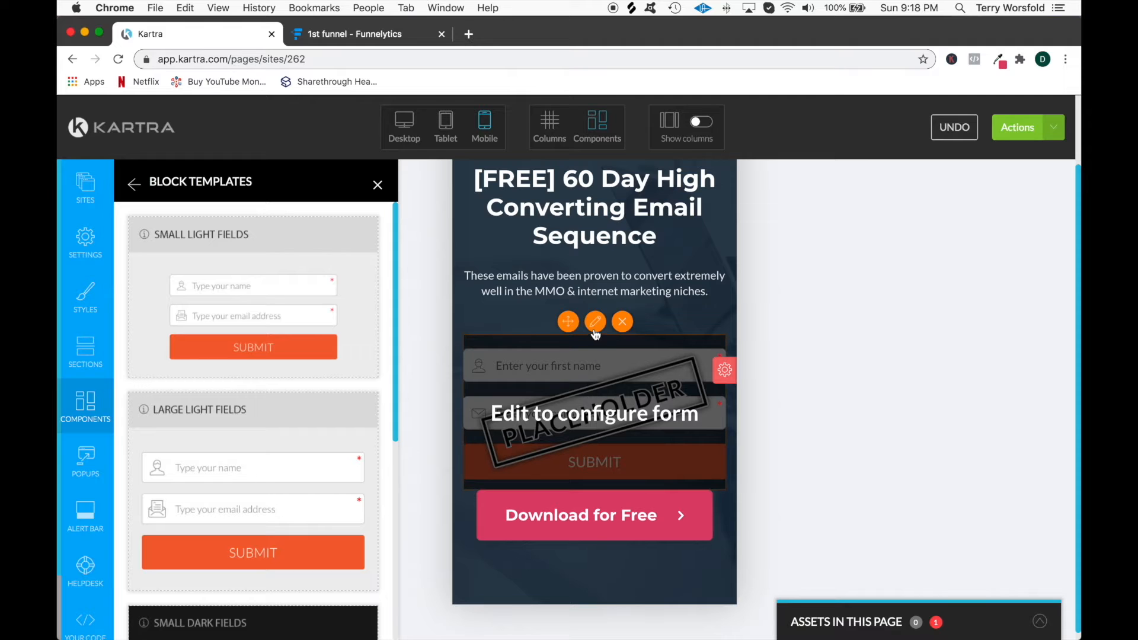
click(595, 331)
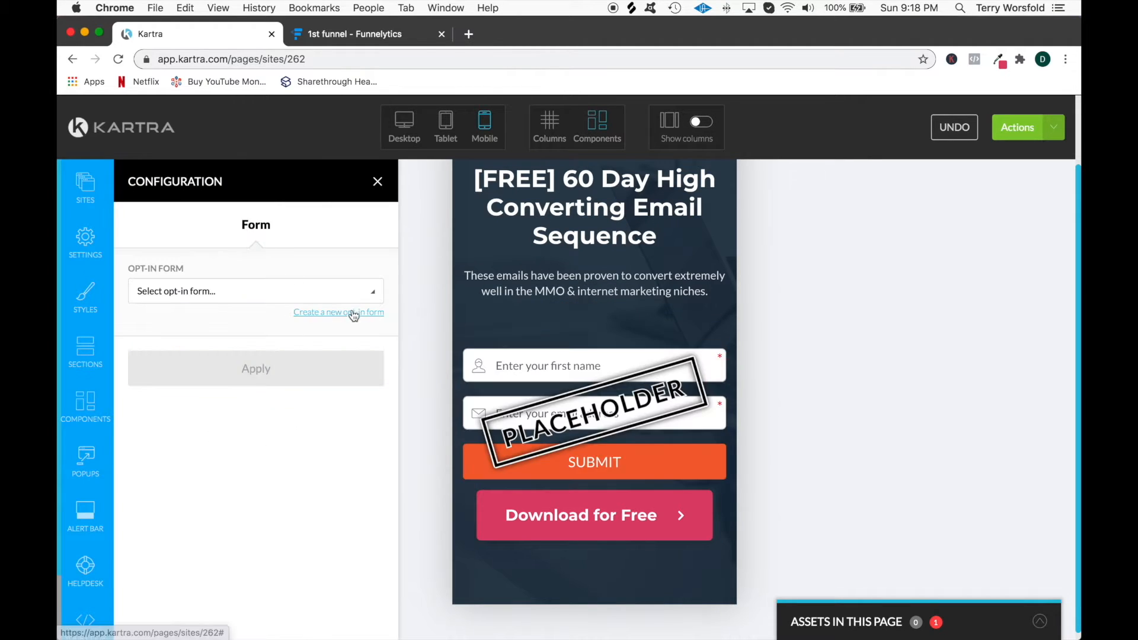
click(353, 313)
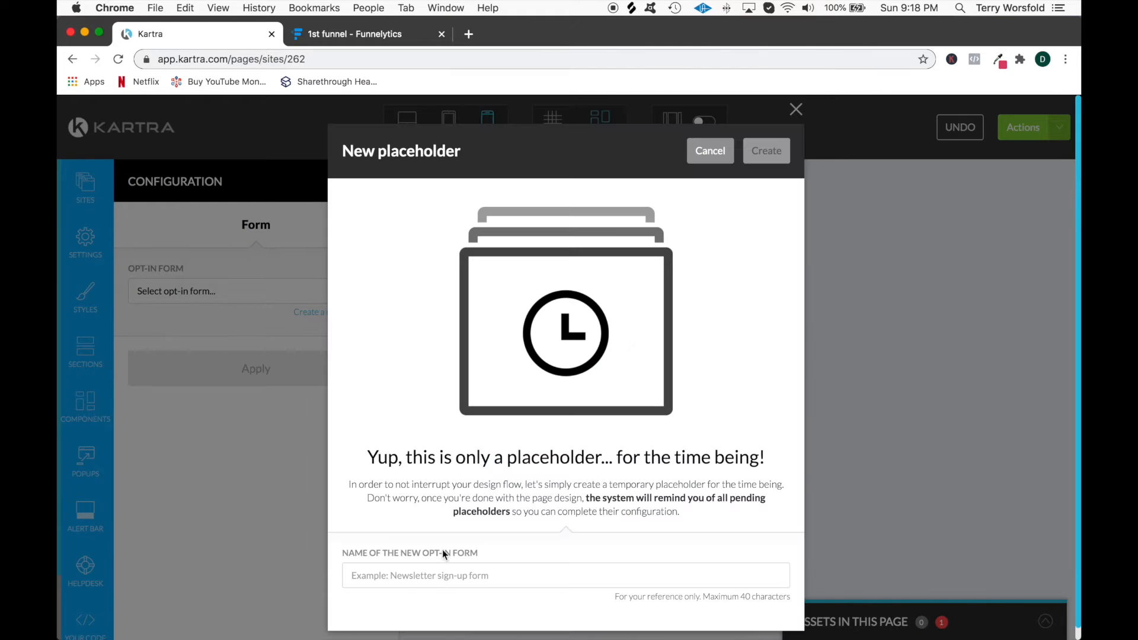
click(434, 578)
text(60 Day Email Sequence)
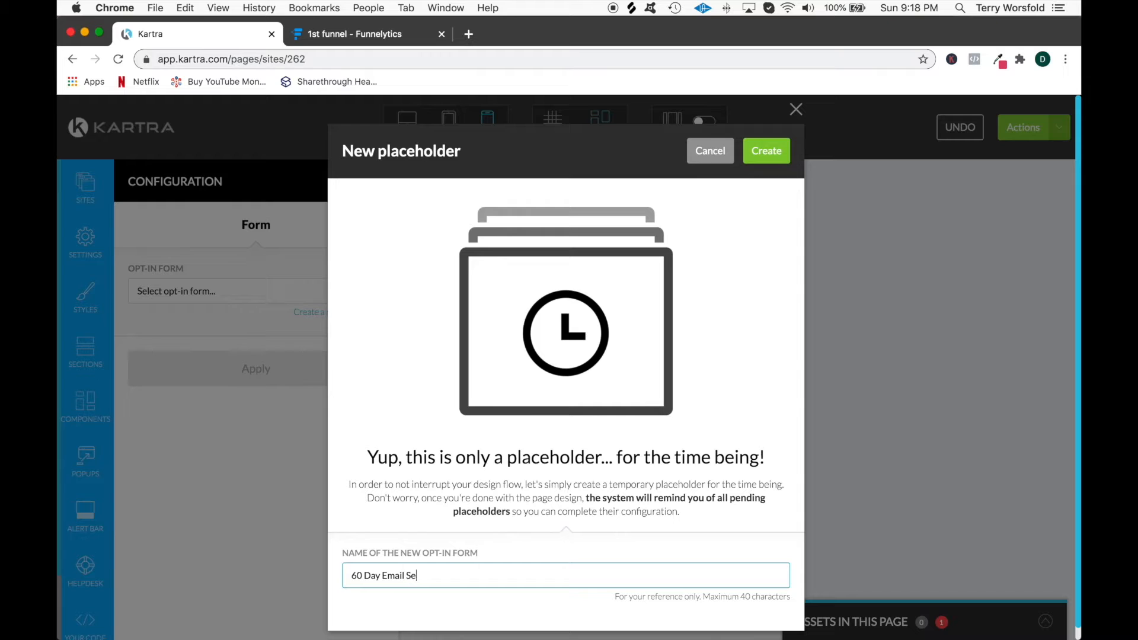
click(766, 150)
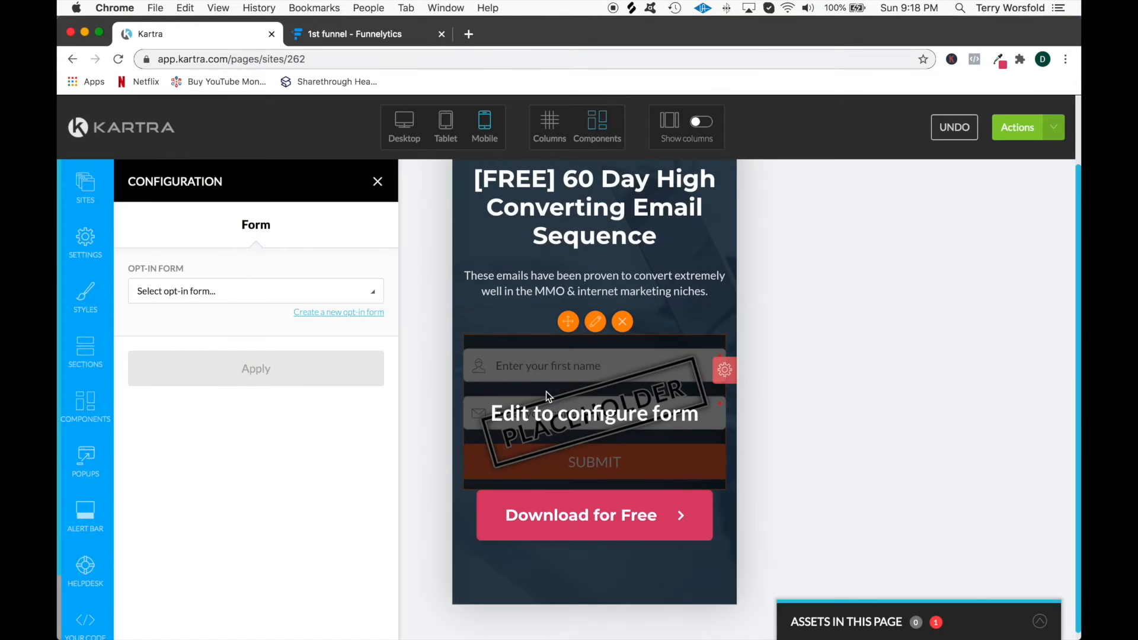
mouse_move(587, 367)
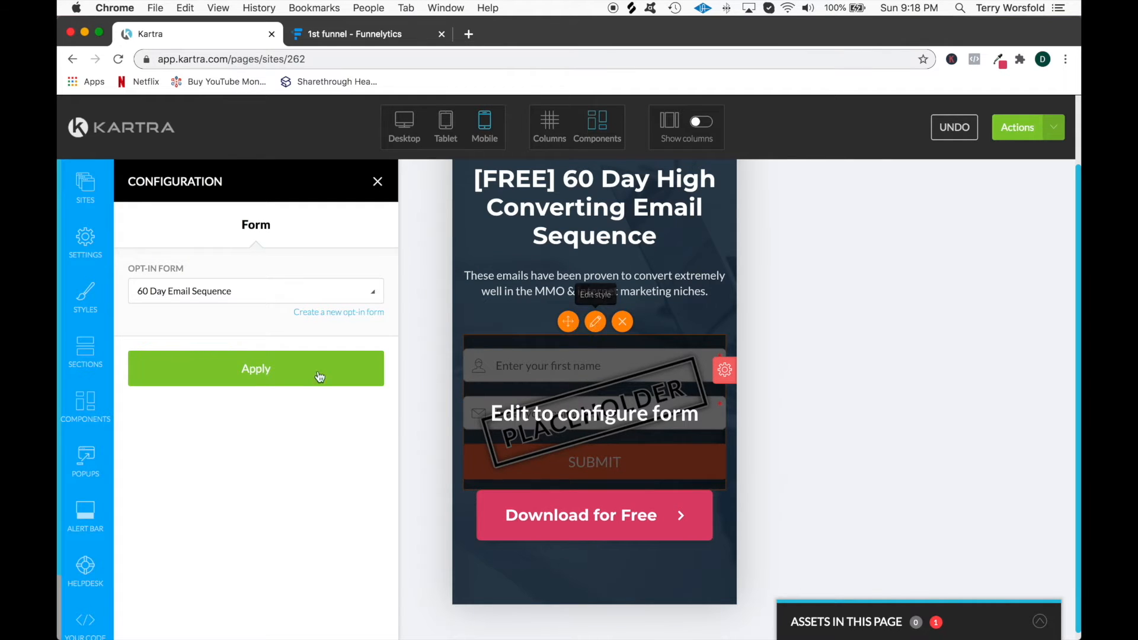
Apply the 60 Day Email Sequence opt-in form to the form component above the Download for Free button
click(293, 370)
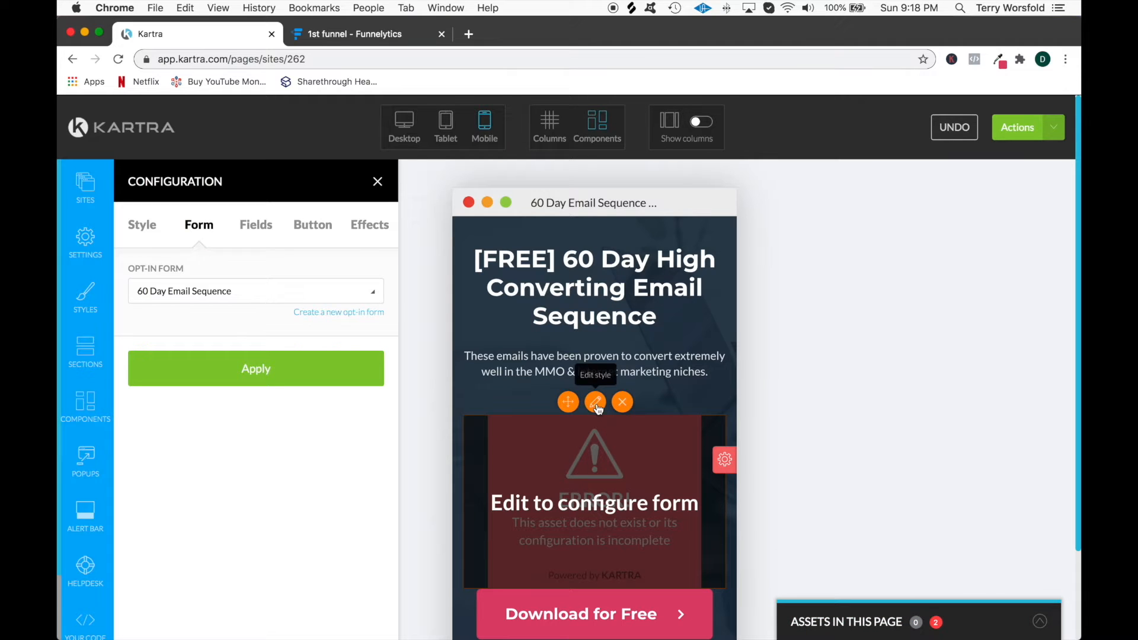
scroll(572, 391, down, 3)
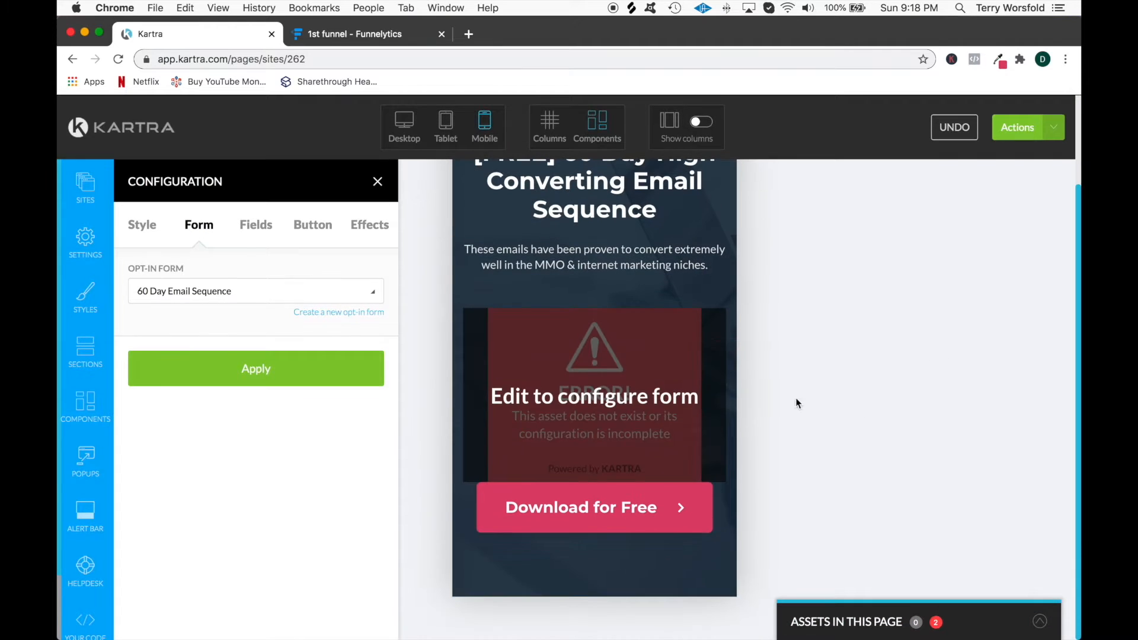
mouse_move(593, 281)
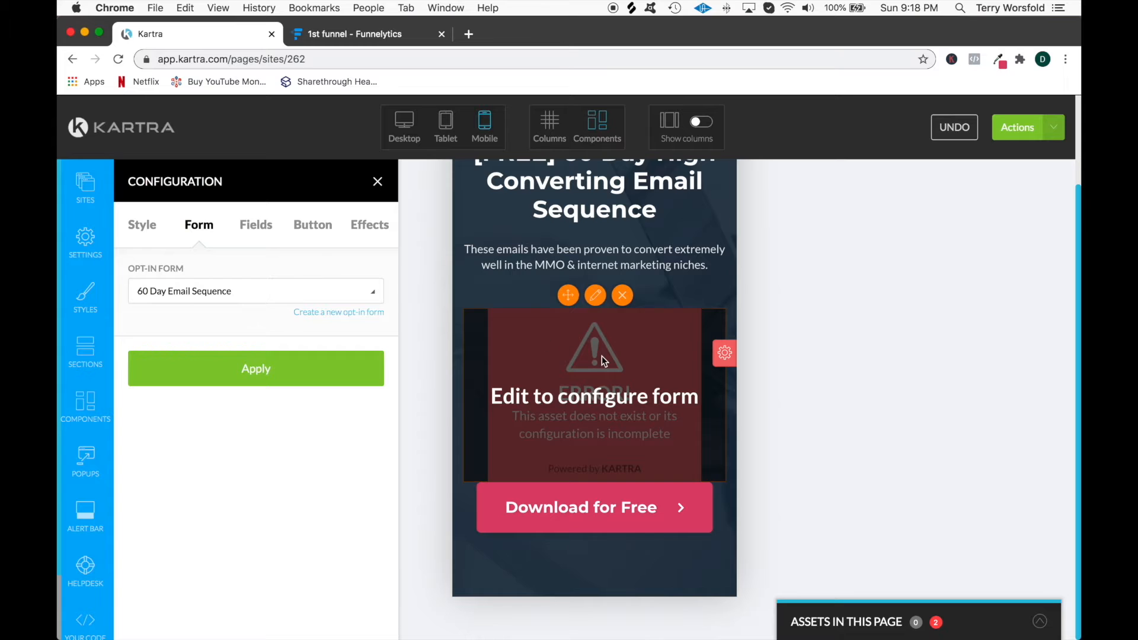
scroll(714, 373, up, 1)
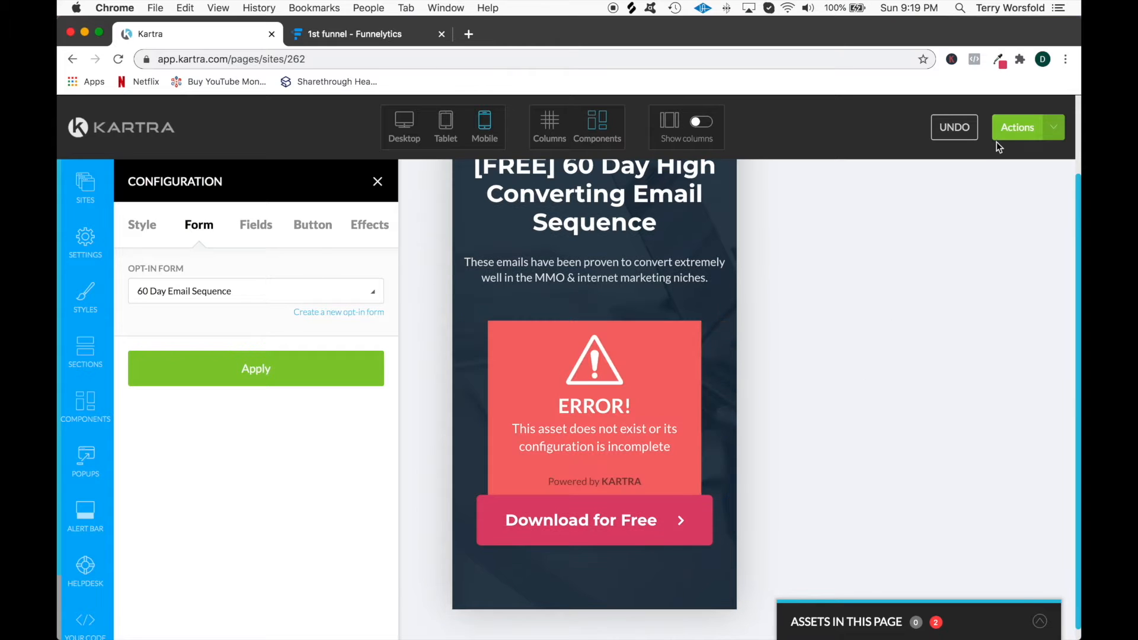
Save the page through its publish action and close the publishing options without getting a link or code
click(1042, 128)
click(972, 248)
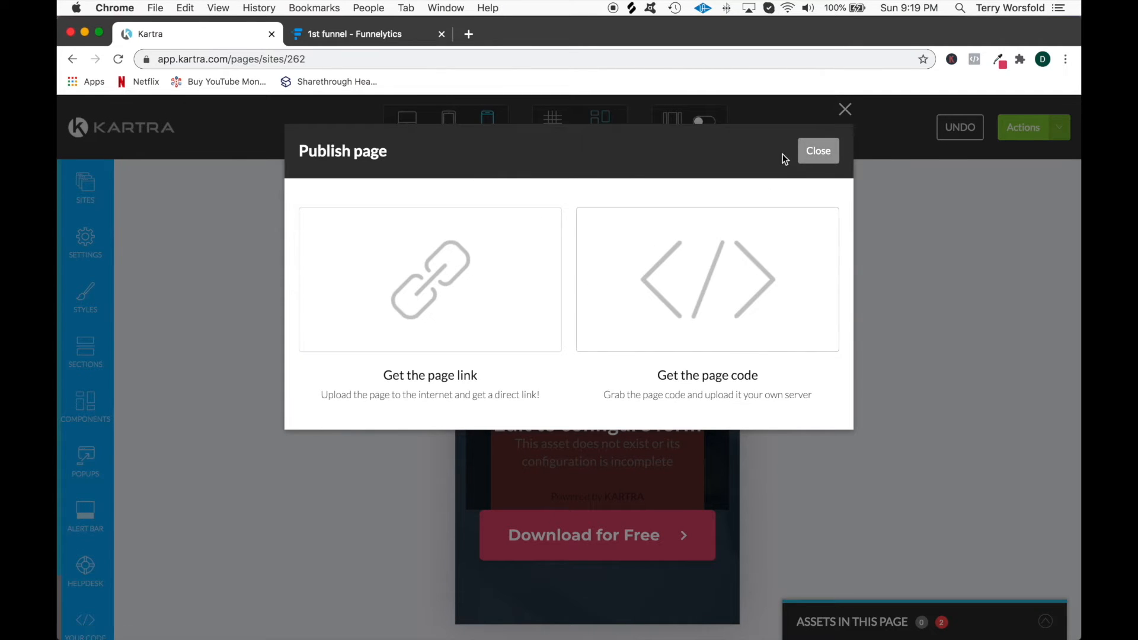
click(815, 151)
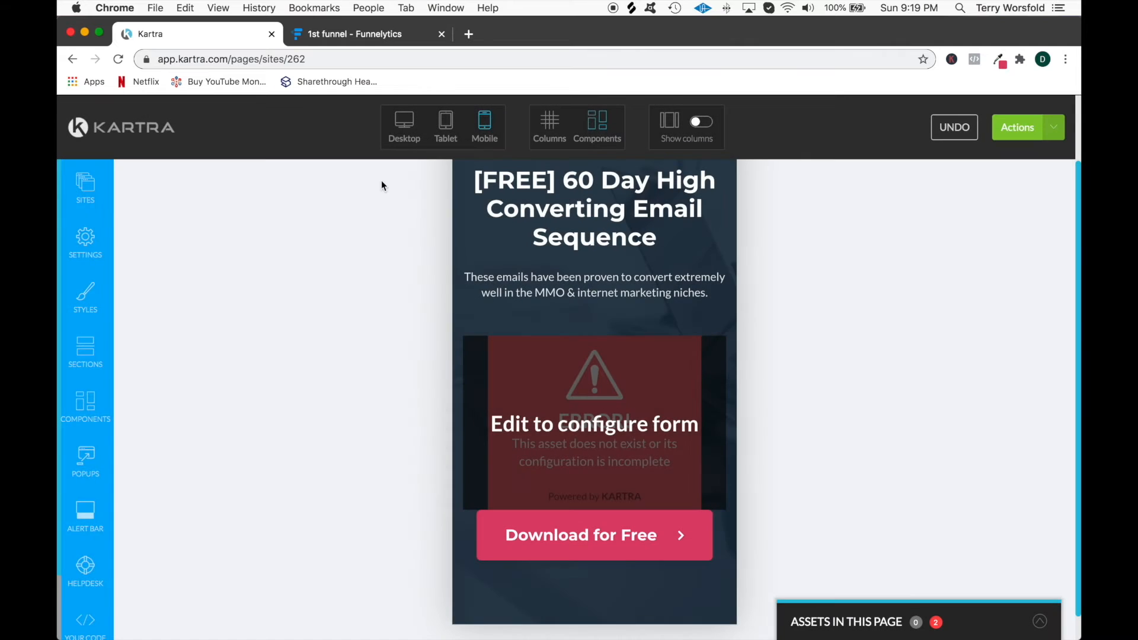
Open the Kartra dashboard in a new browser tab and open the 60 Day Email Sequence form for editing
super+click(128, 131)
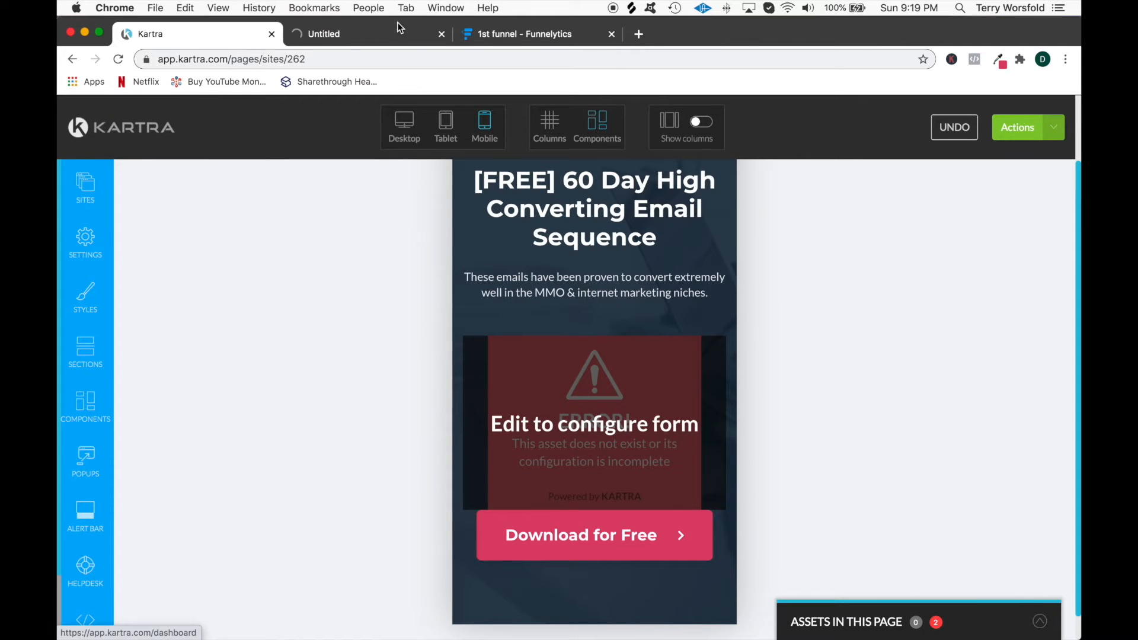
click(370, 34)
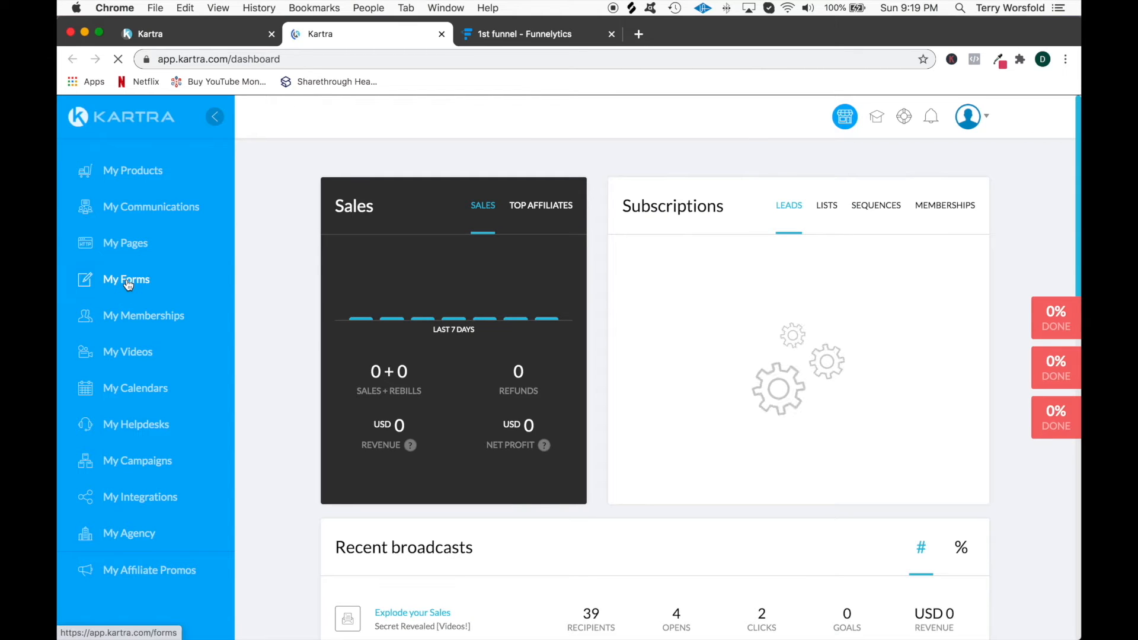
click(128, 285)
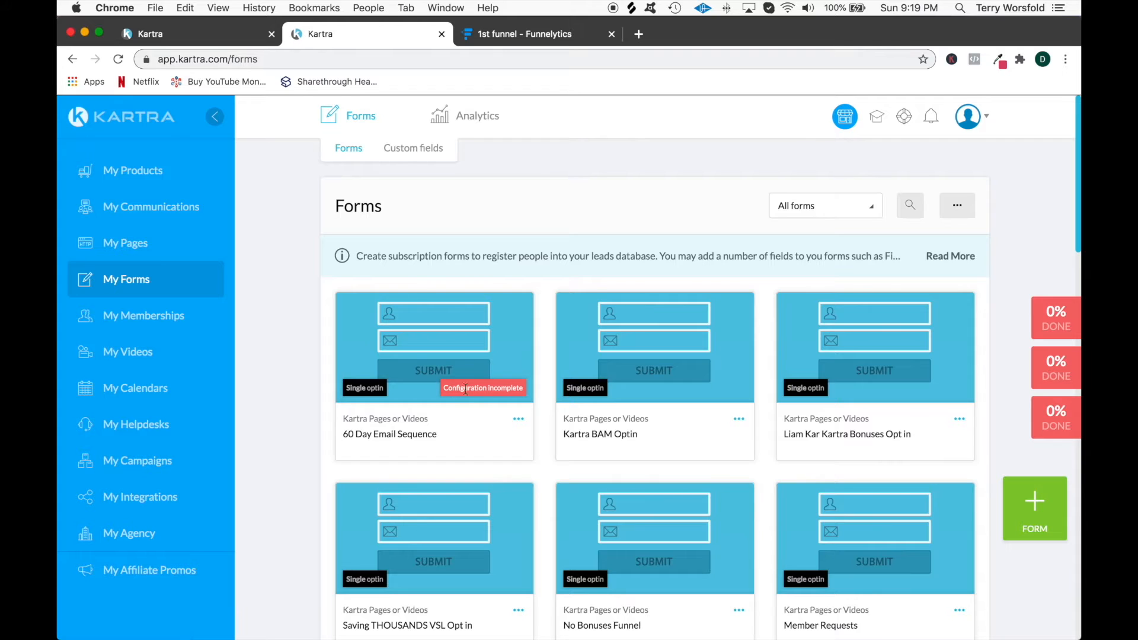
click(518, 419)
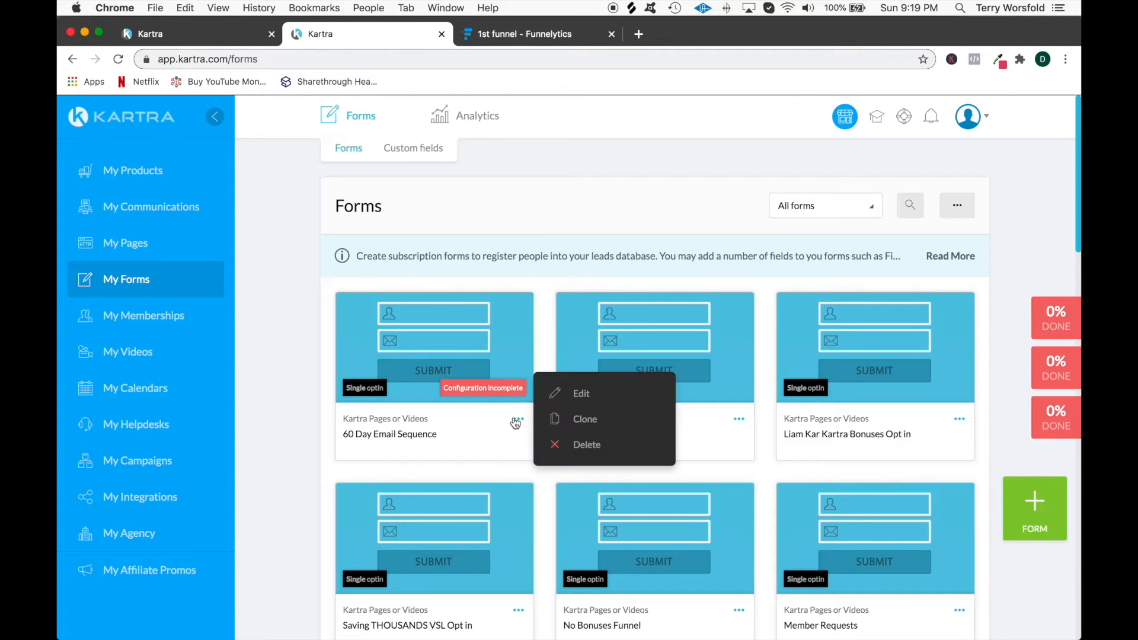
click(586, 394)
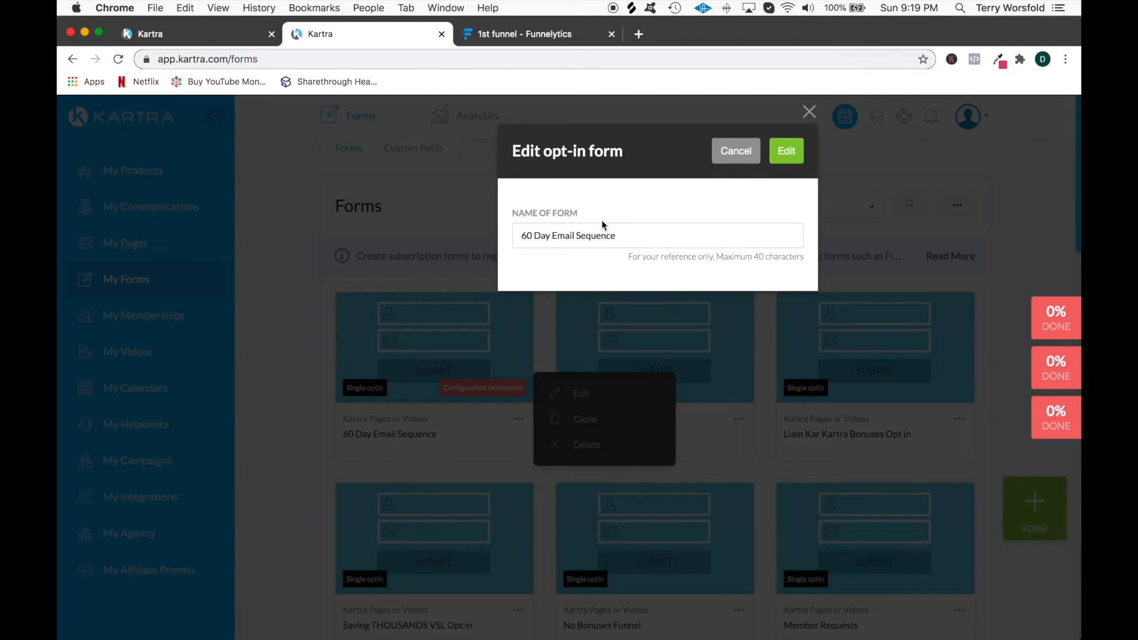
click(787, 152)
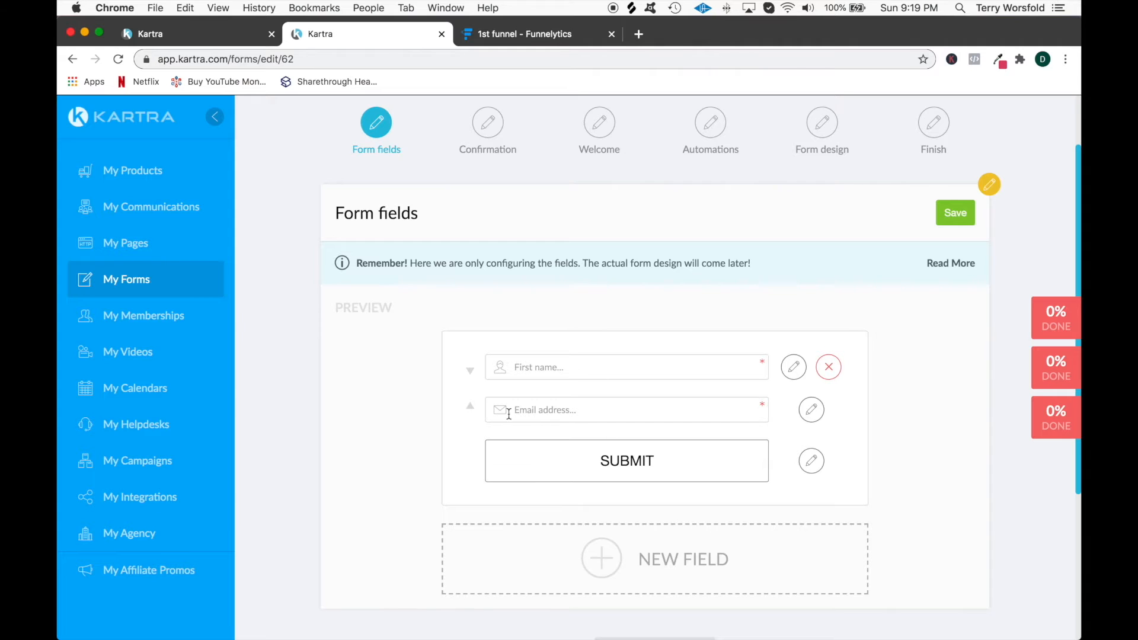
Save the opt-in form with the first name and email fields and the single opt-in option
click(955, 212)
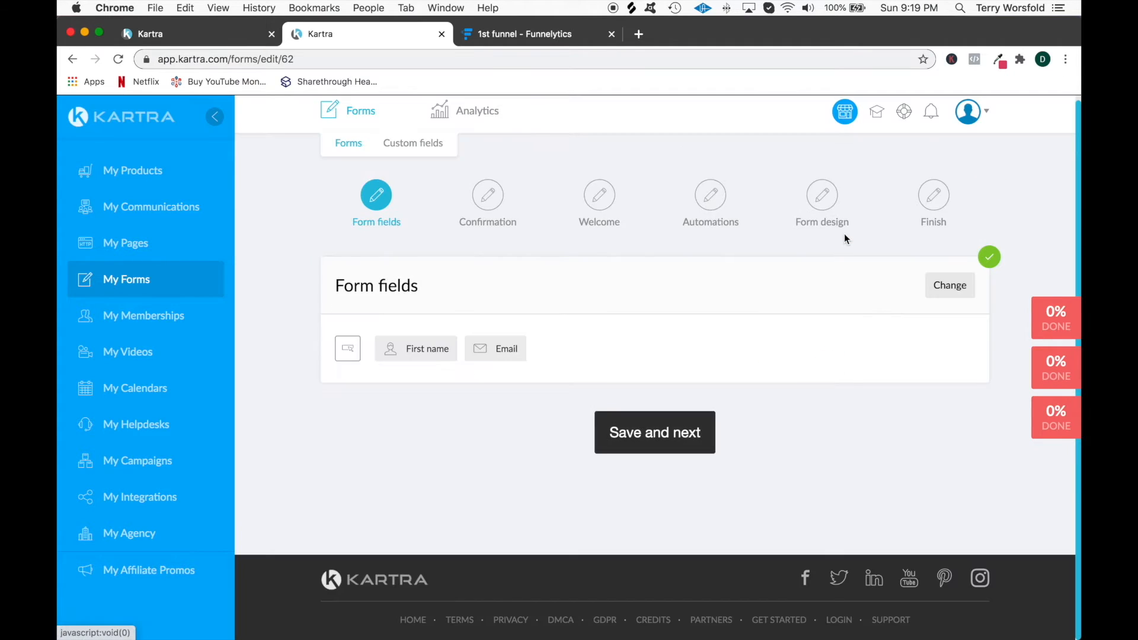
click(662, 451)
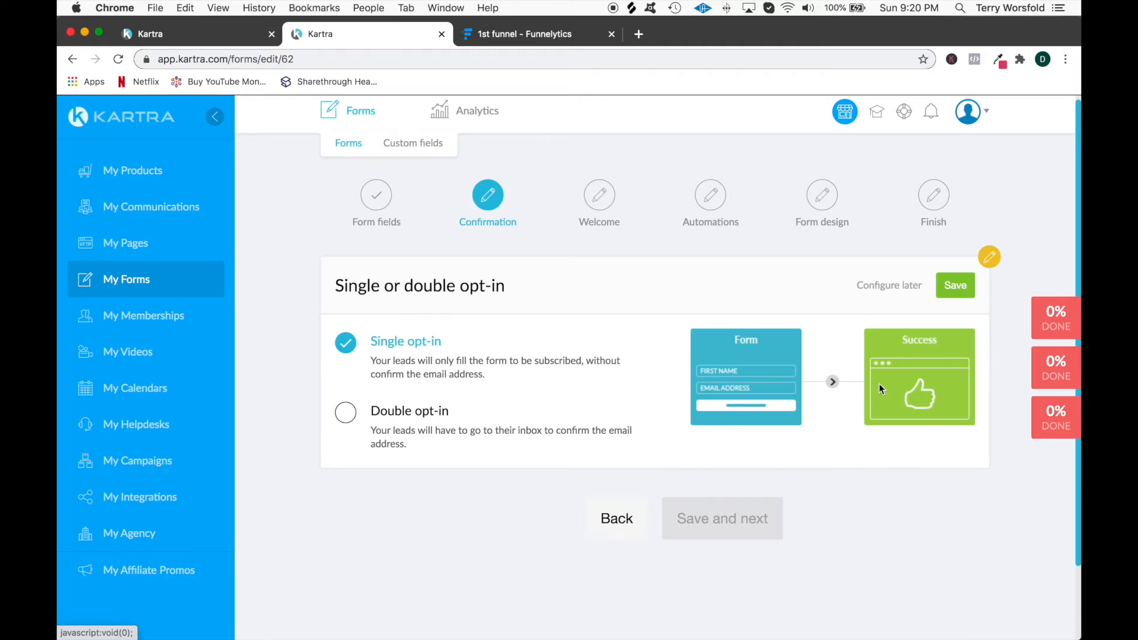
click(955, 289)
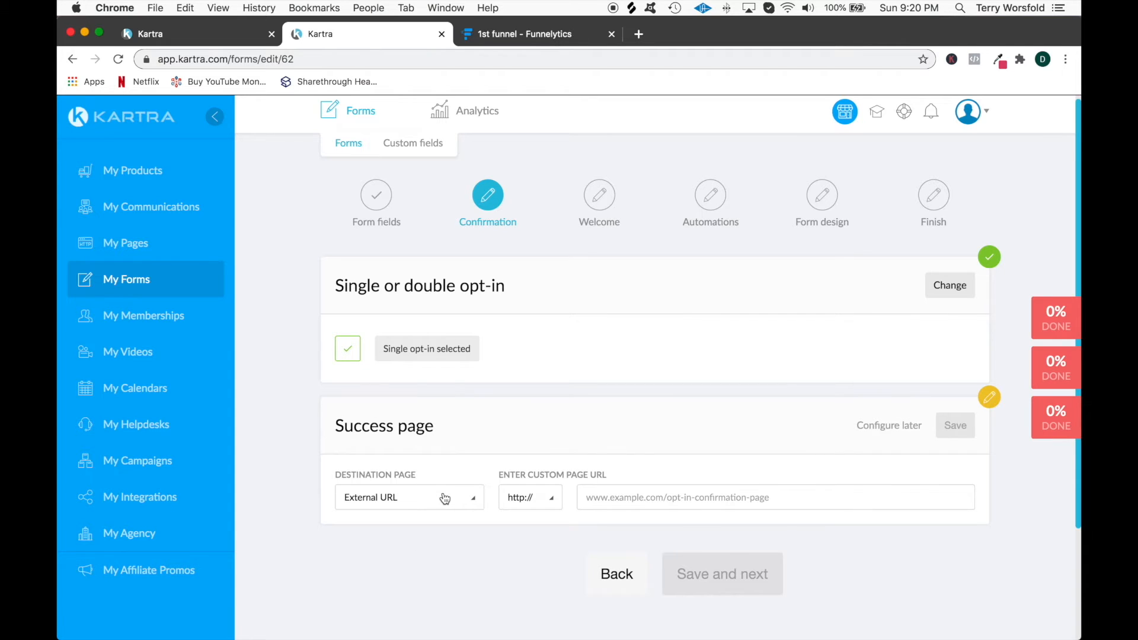
Postpone the form's success page configuration and continue without a welcome message
click(887, 426)
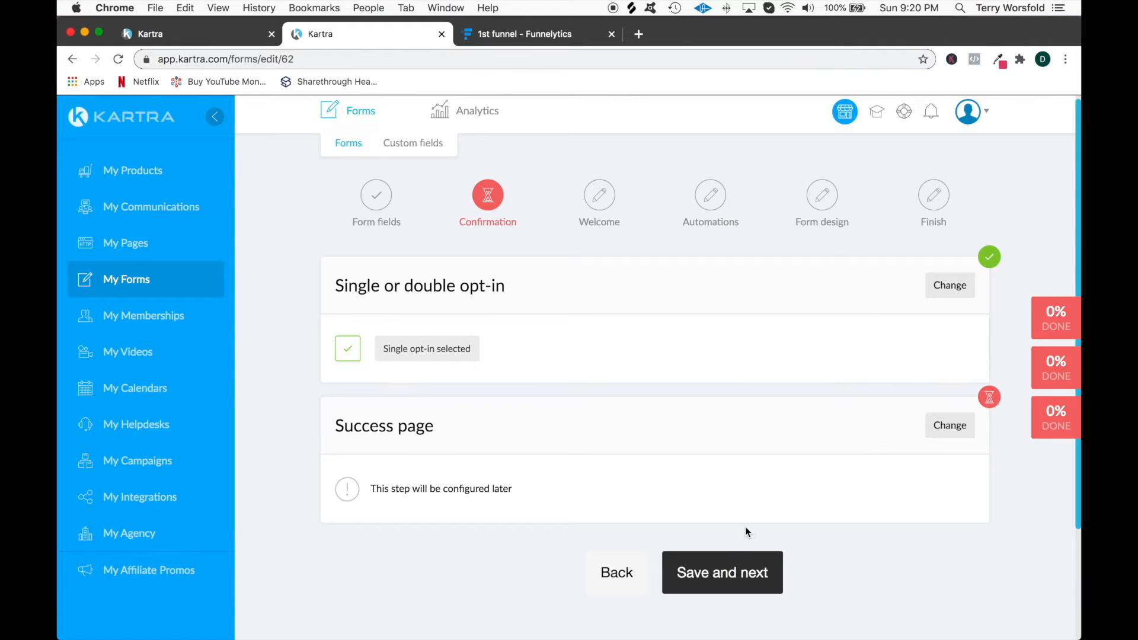
click(736, 573)
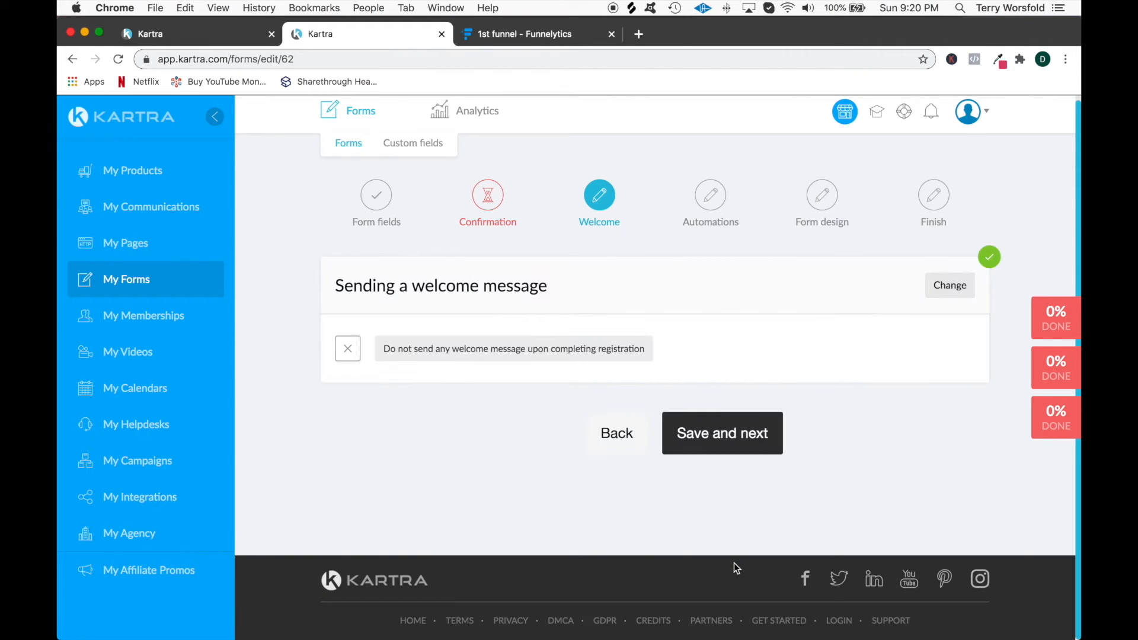
click(721, 433)
Switch the form's list automation to subscribe leads to a list
scroll(701, 277, down, 2)
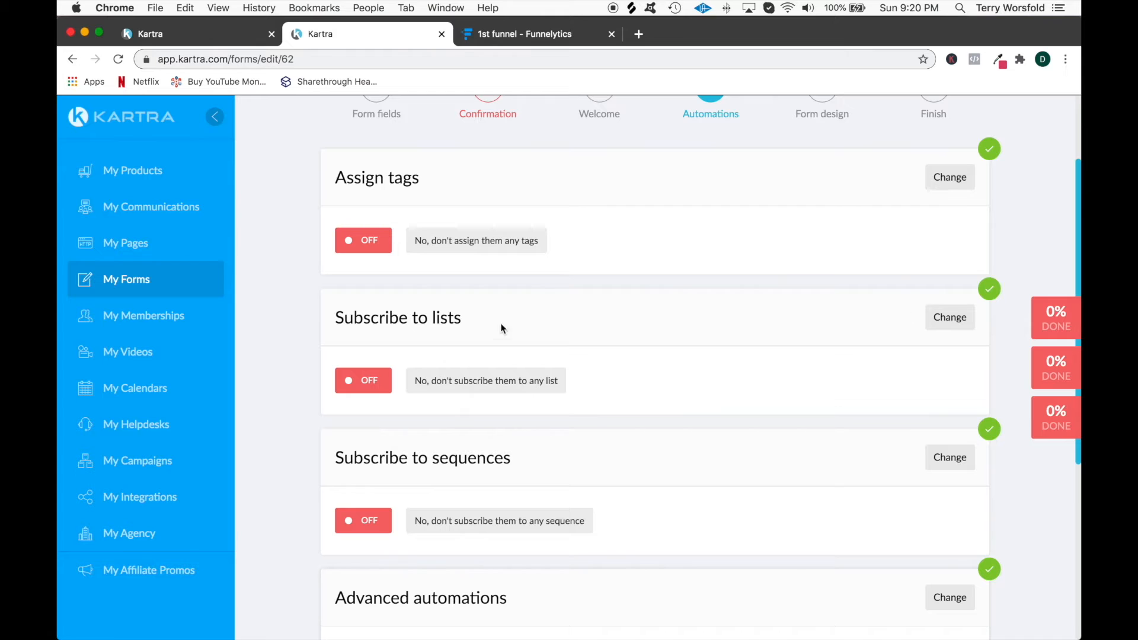
click(950, 317)
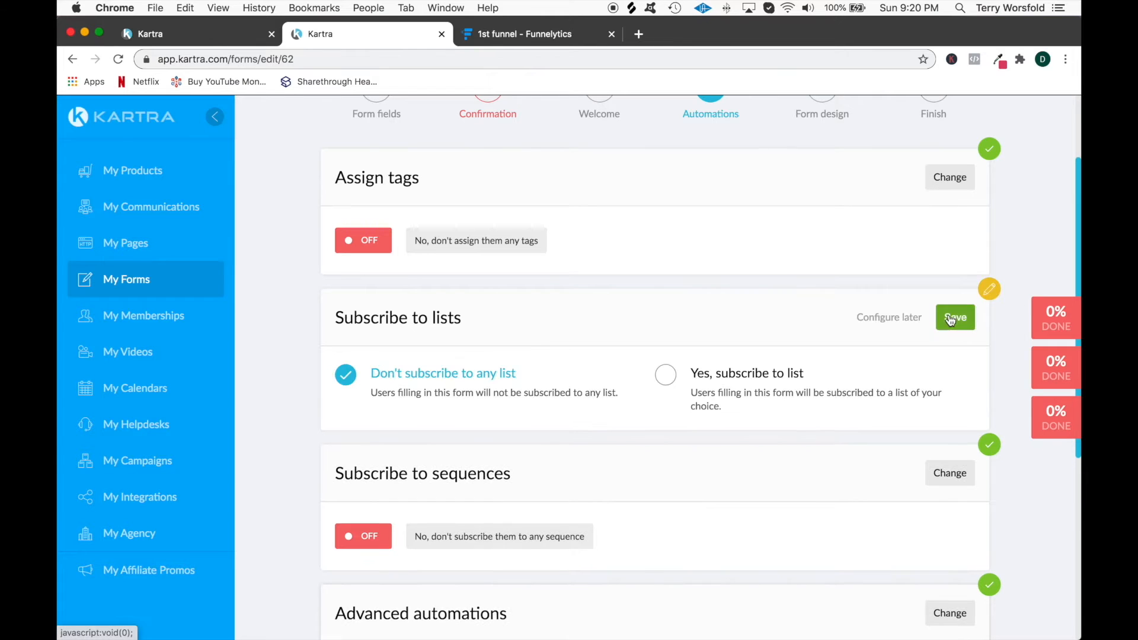
click(666, 379)
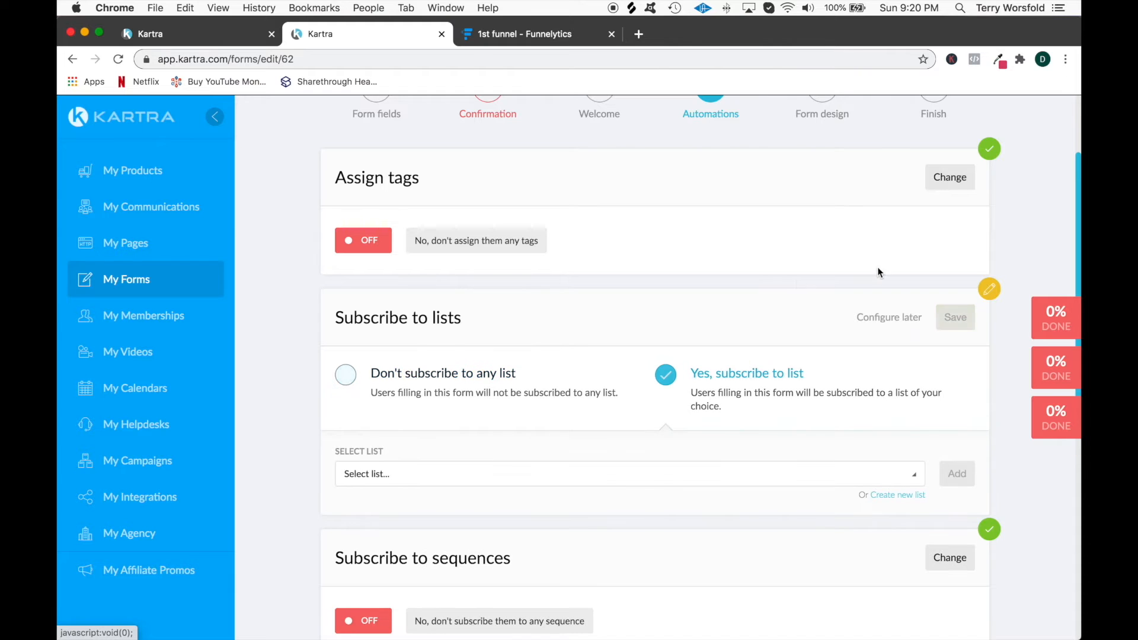
Create a list named "60 Day Sequence" with the same public description and add it to the form's list subscriptions
click(892, 497)
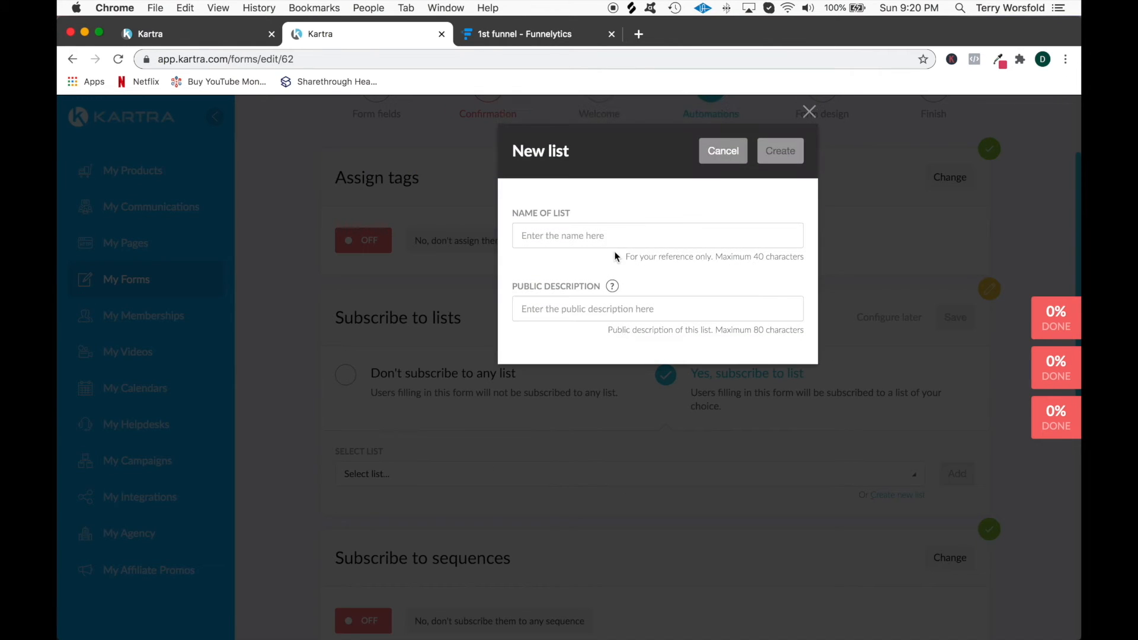
click(613, 231)
text(60 Day Sequence)
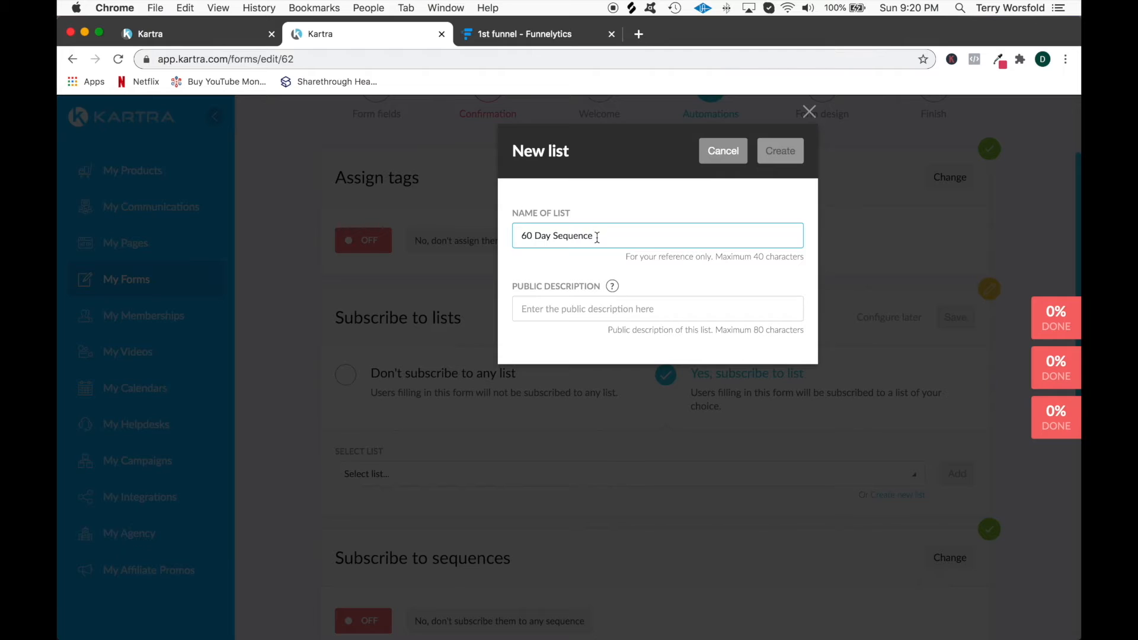
key(super+a)
key(super+c)
click(568, 308)
key(super+v)
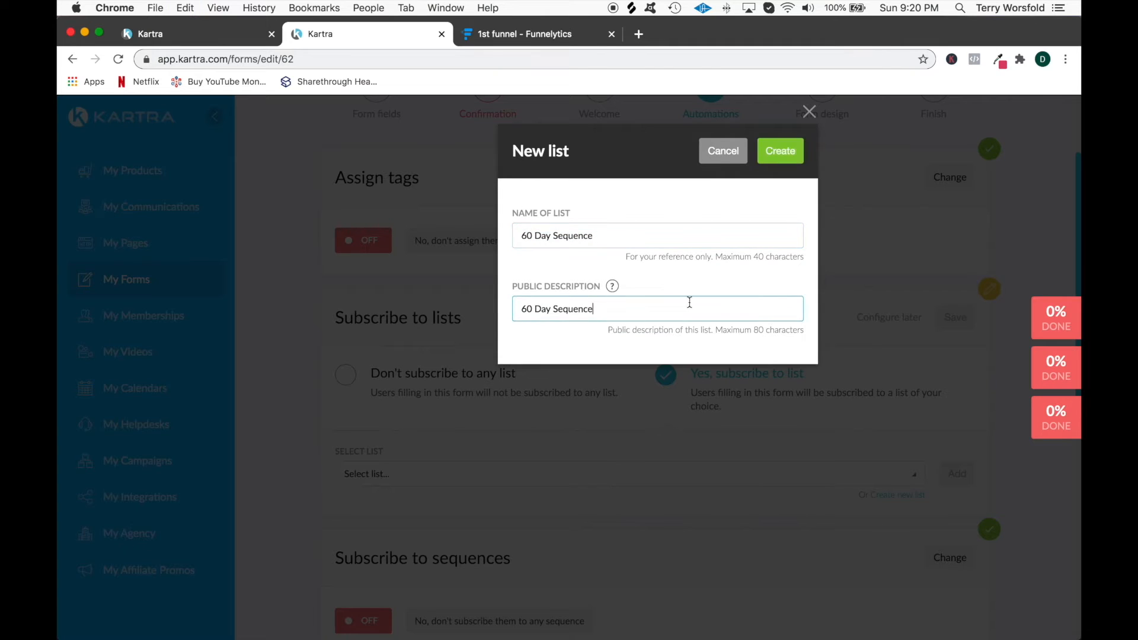
click(795, 156)
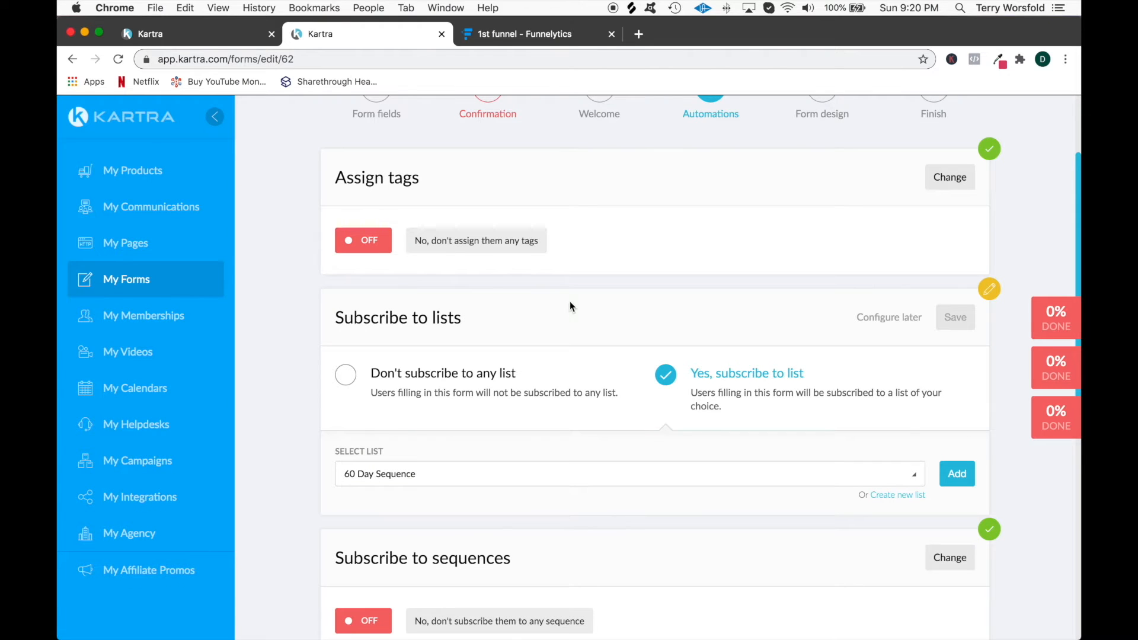
scroll(765, 373, down, 2)
click(958, 385)
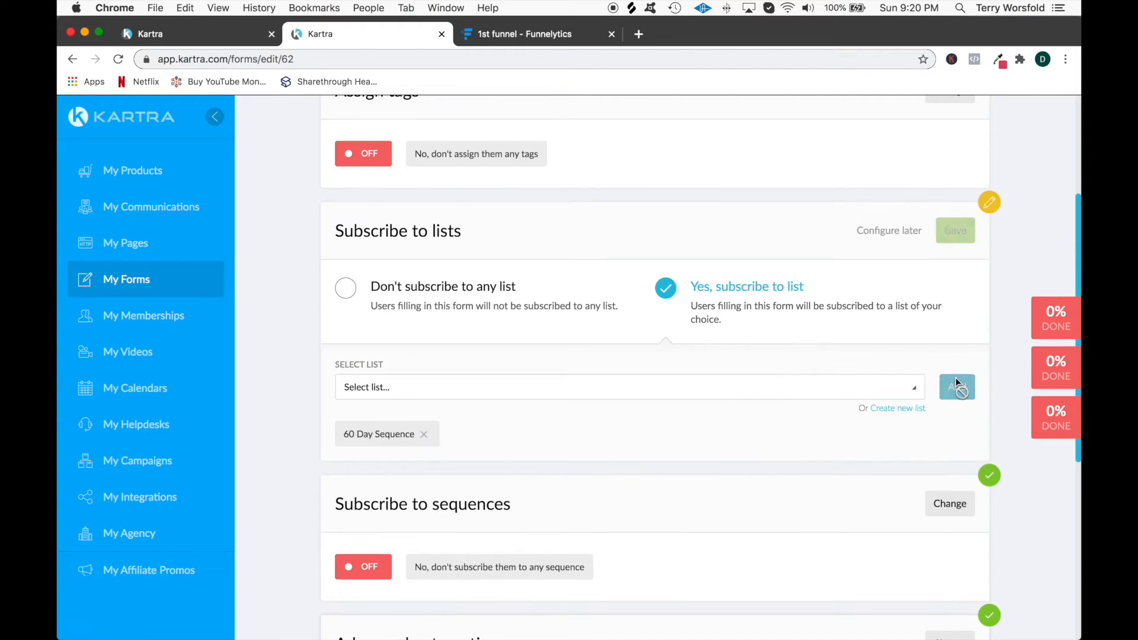
Postpone the form's sequence subscription setup and save its list subscription
scroll(569, 432, down, 3)
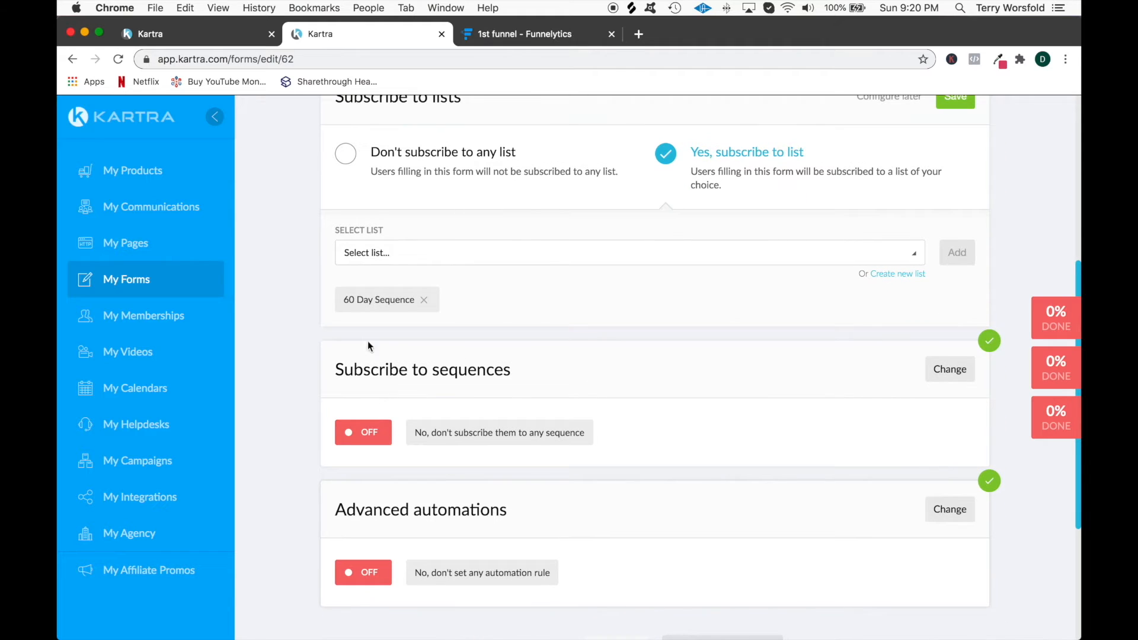
click(948, 370)
click(734, 418)
scroll(734, 418, down, 2)
click(888, 291)
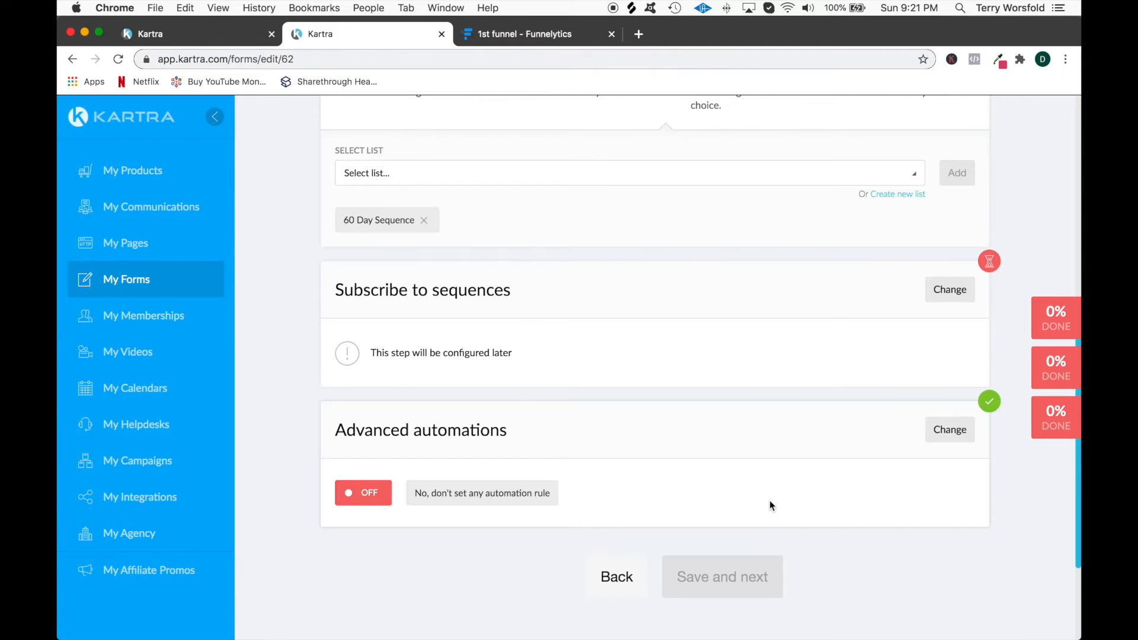
scroll(769, 500, up, 5)
click(955, 304)
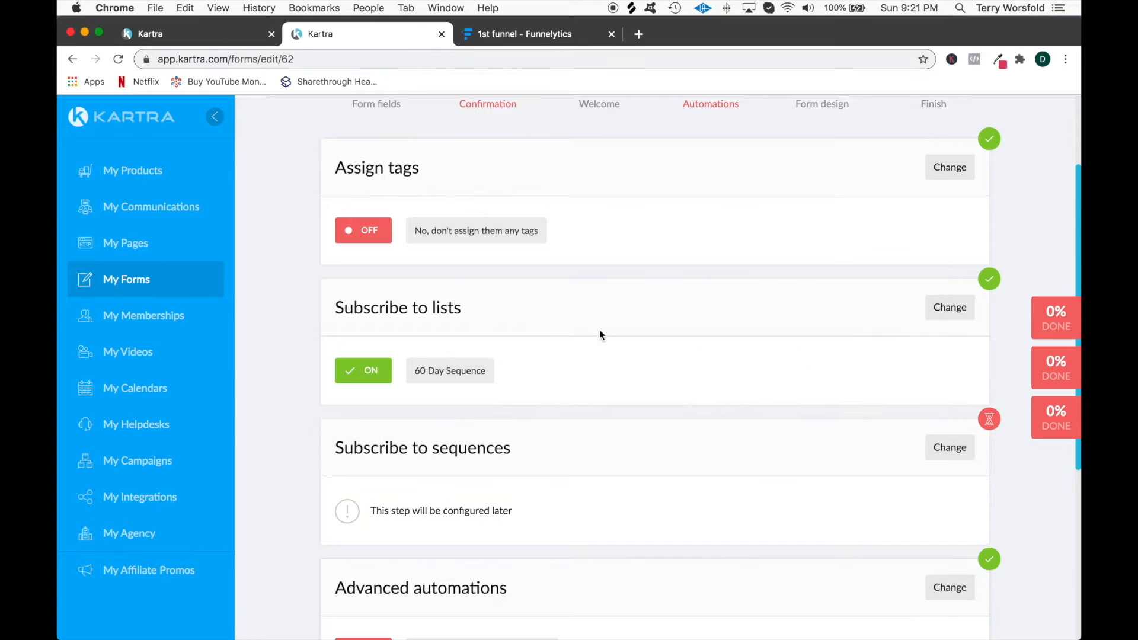
Save the automations and finish the form with the design option for use in another Kartra asset
scroll(599, 329, down, 5)
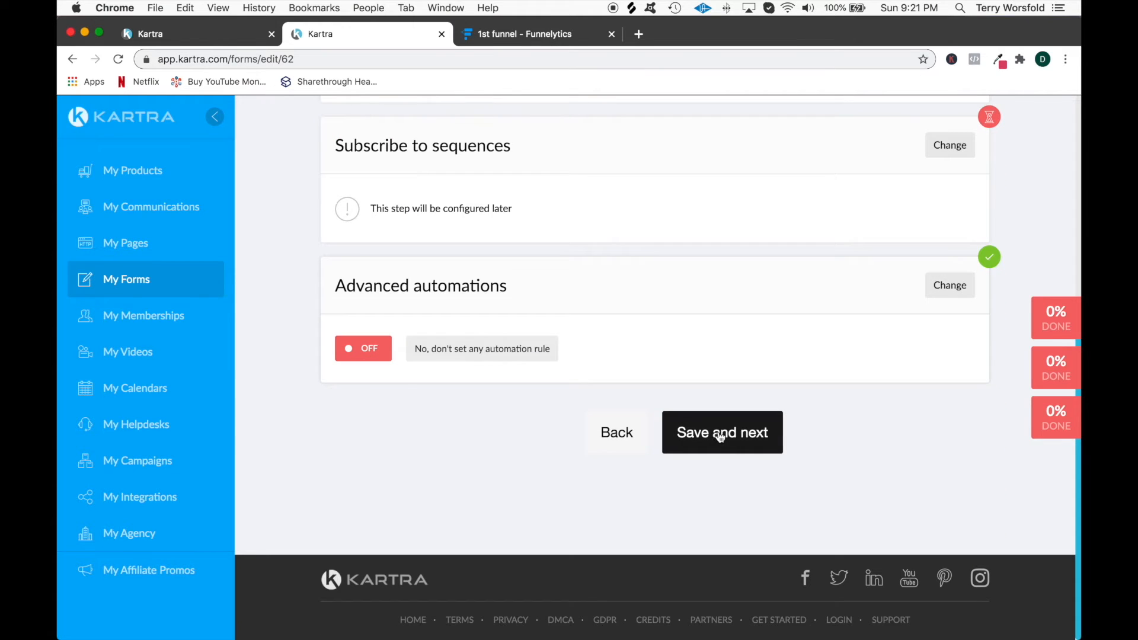
click(725, 434)
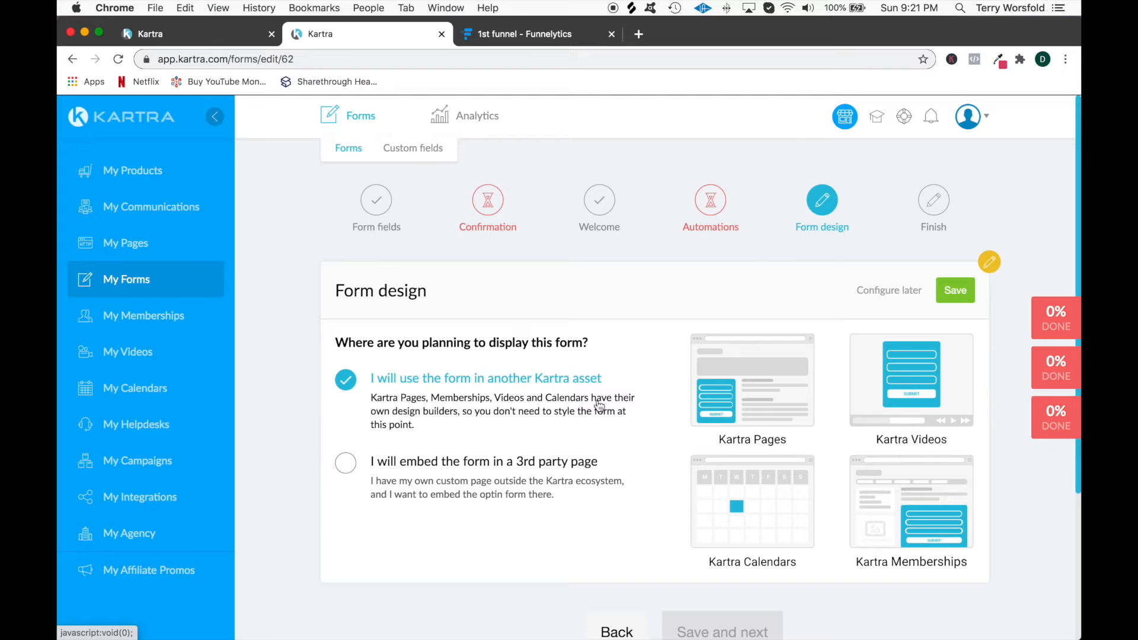
click(951, 291)
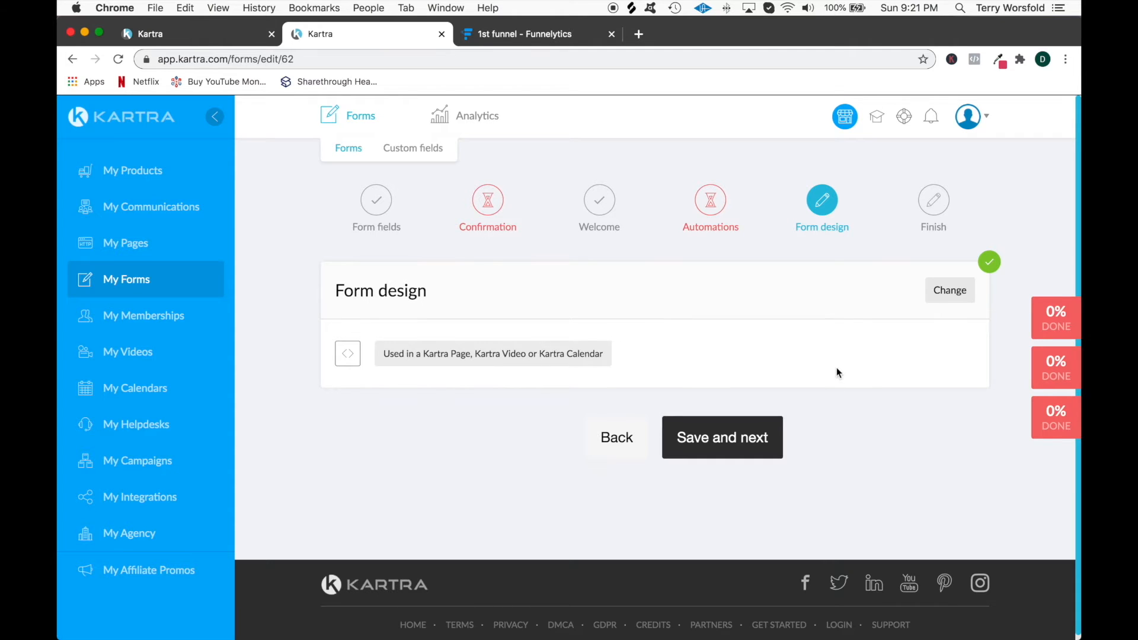
click(723, 439)
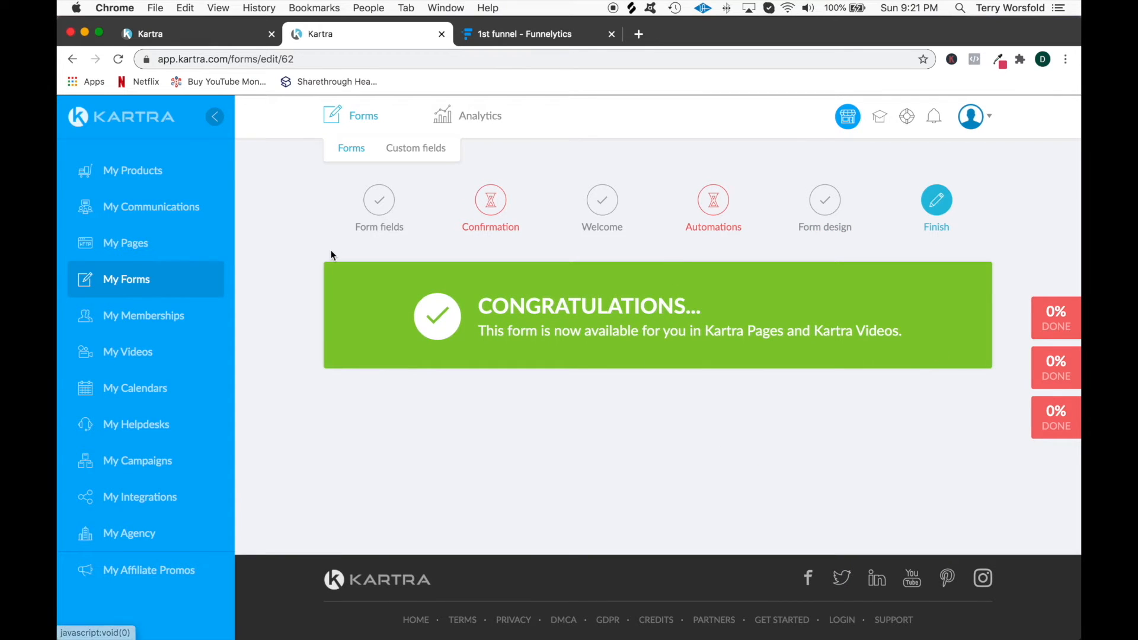
Start a new page from the "Welcome Onboard!" thank-you template with the download icon and launch the builder
click(131, 244)
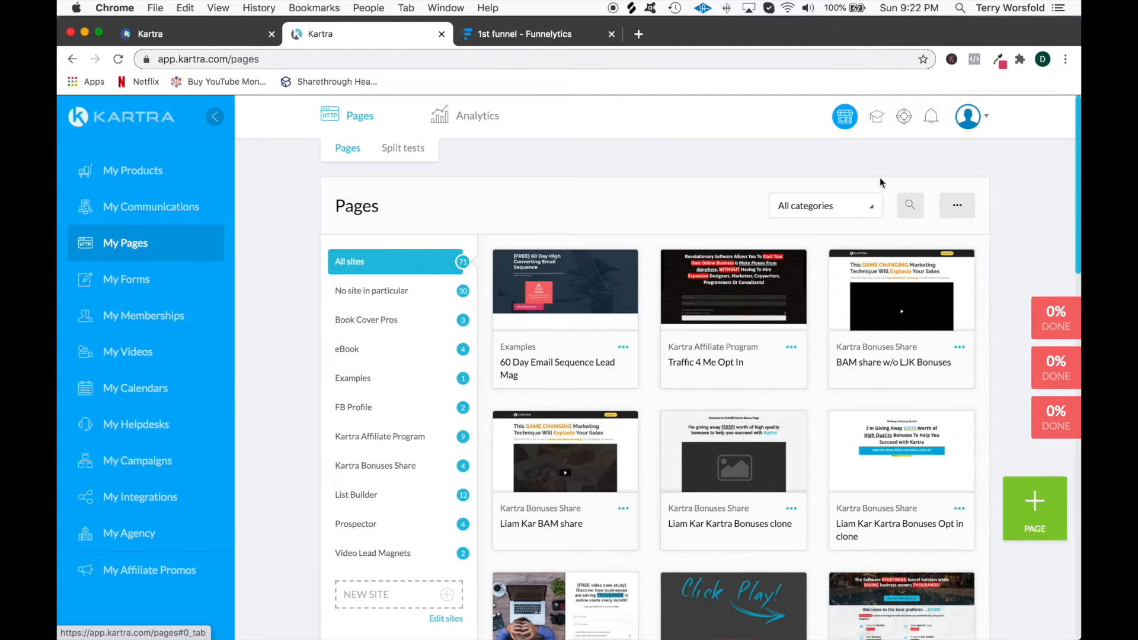
click(1027, 504)
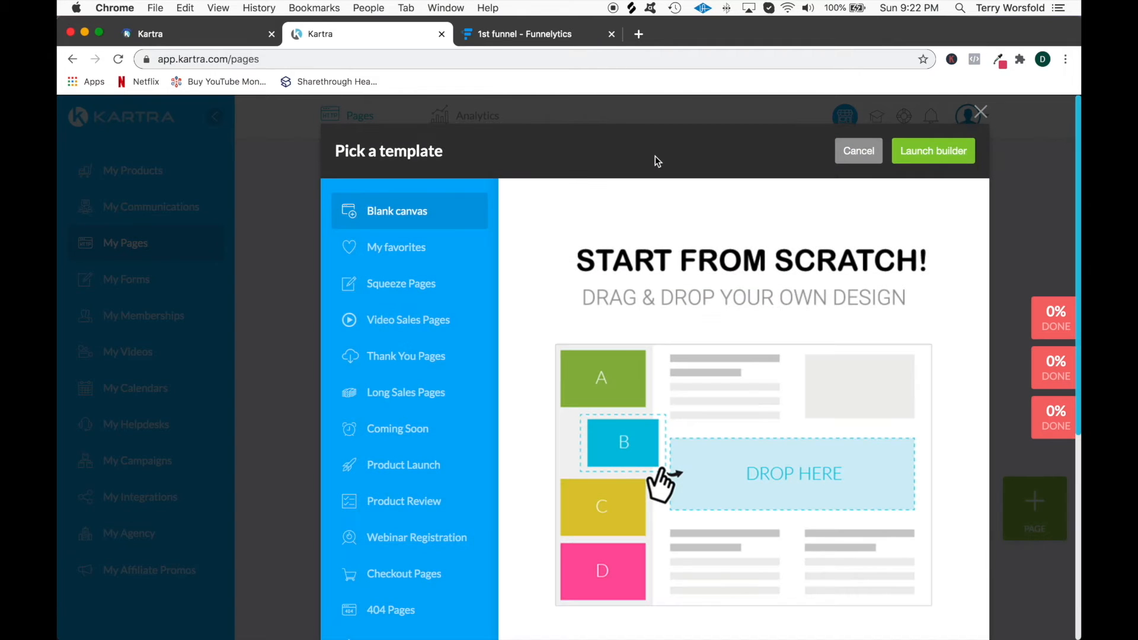
click(393, 356)
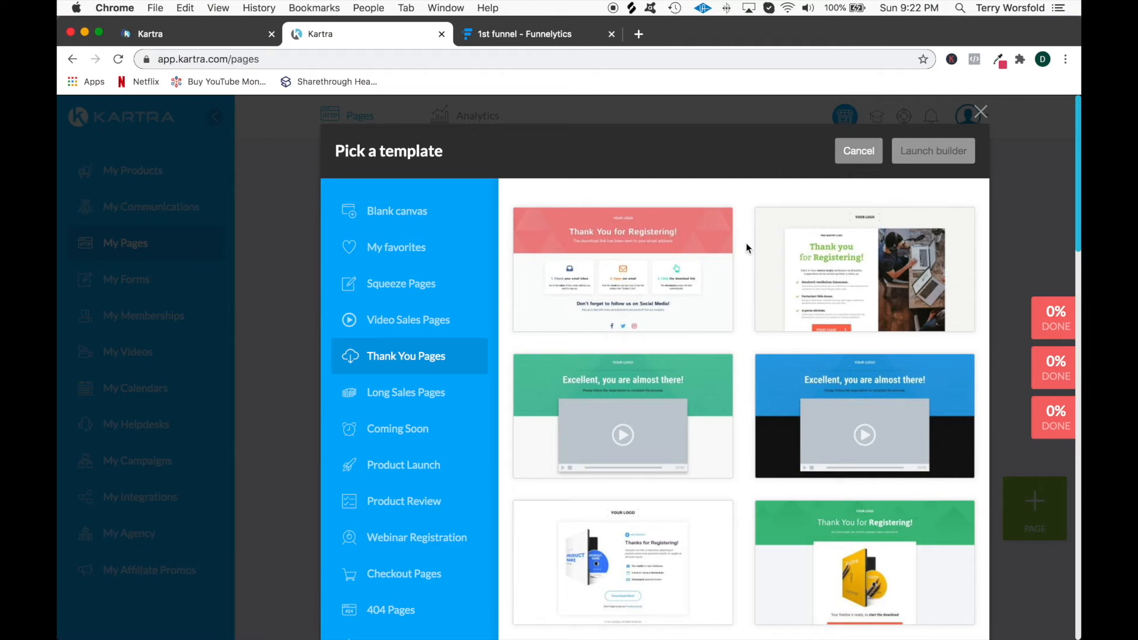
mouse_move(548, 334)
scroll(796, 431, down, 4)
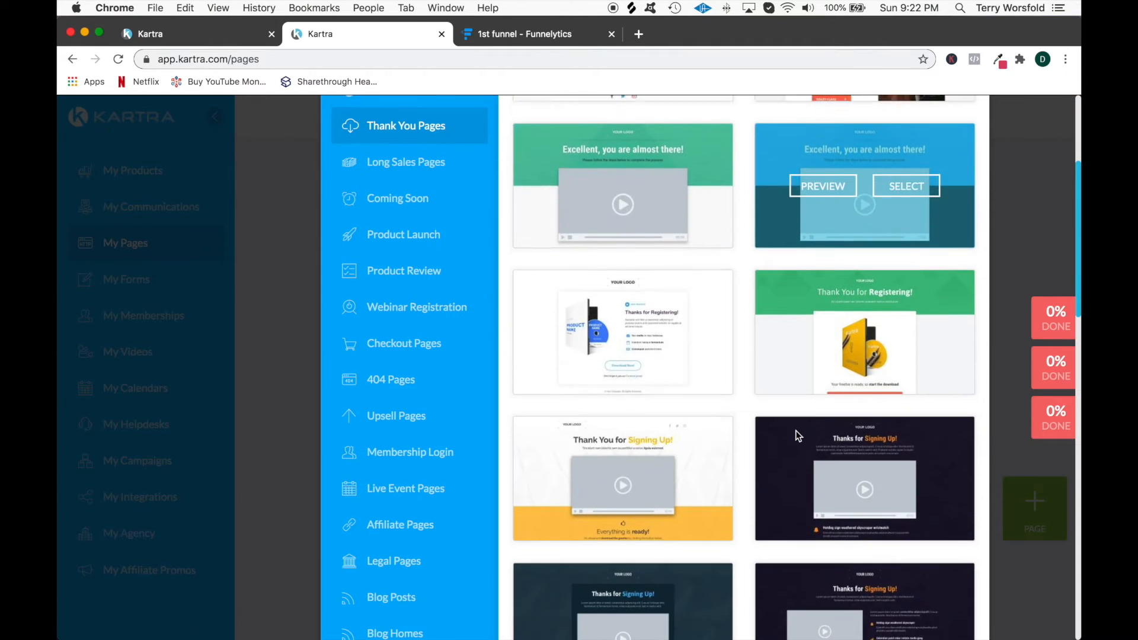
scroll(713, 380, down, 7)
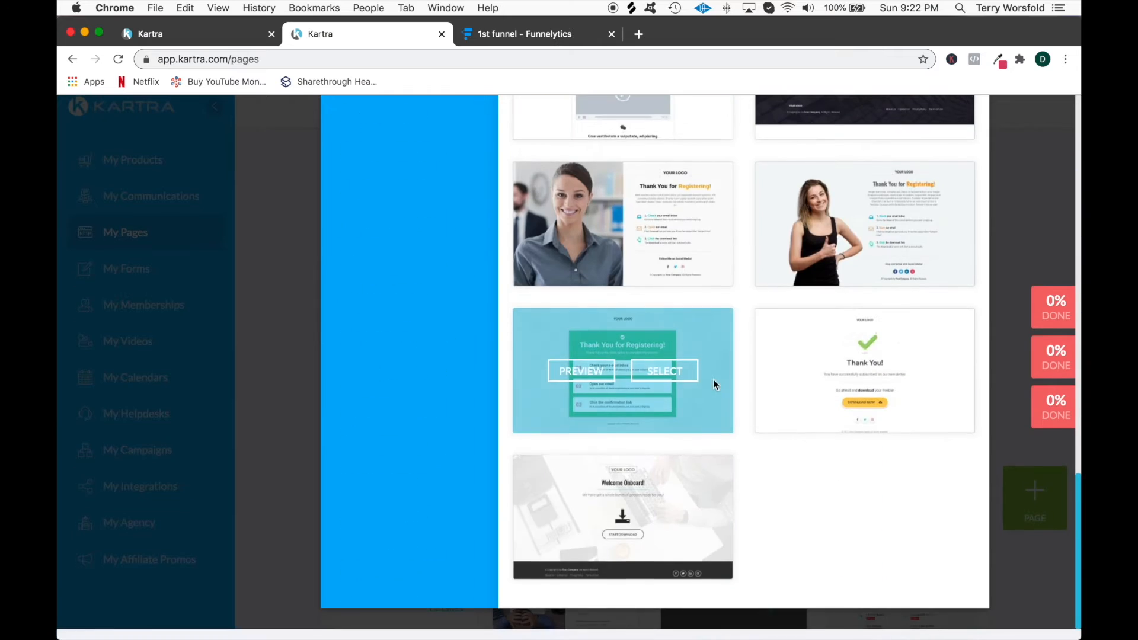
click(670, 530)
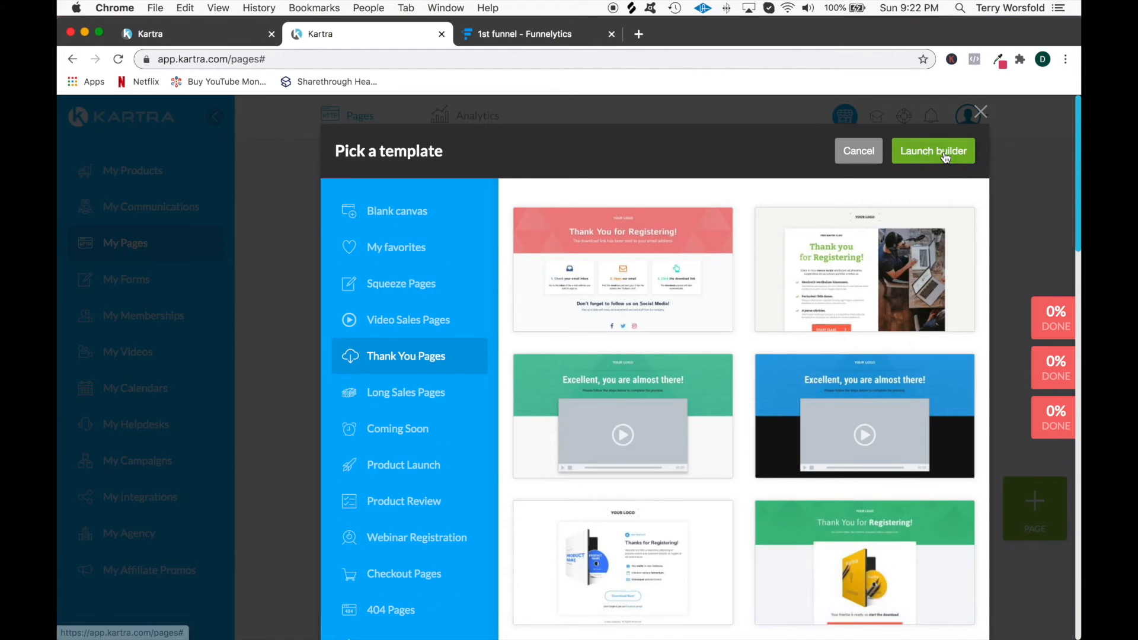
click(945, 155)
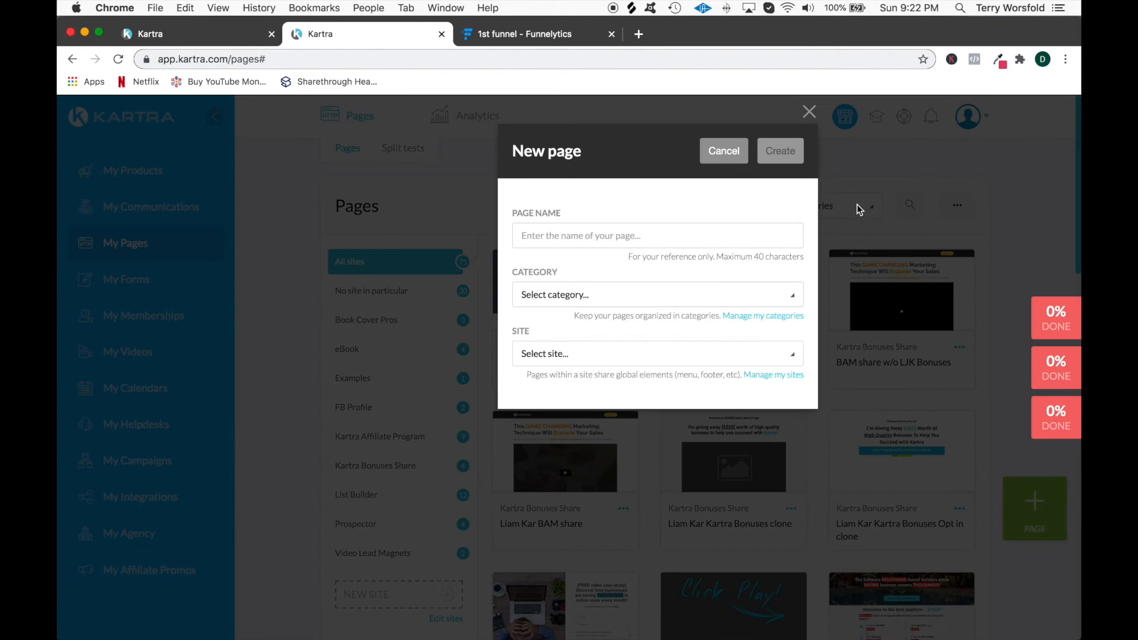
Name the new page "60 Day Email Sequence TY"
click(645, 236)
click(616, 267)
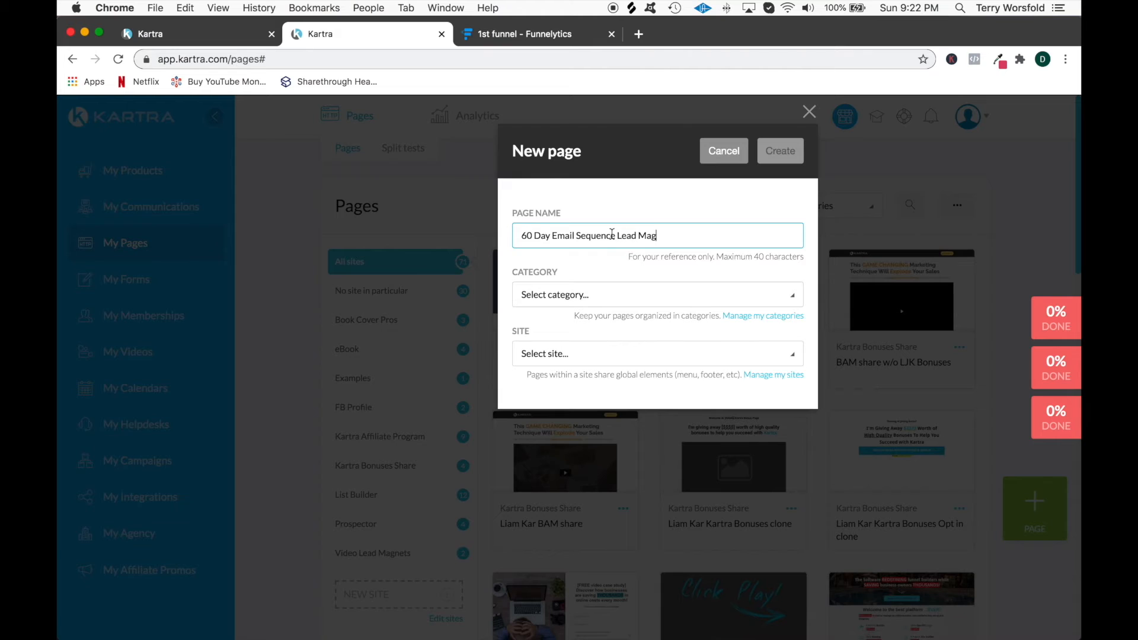
drag(614, 232, 693, 231)
key(BackSpace)
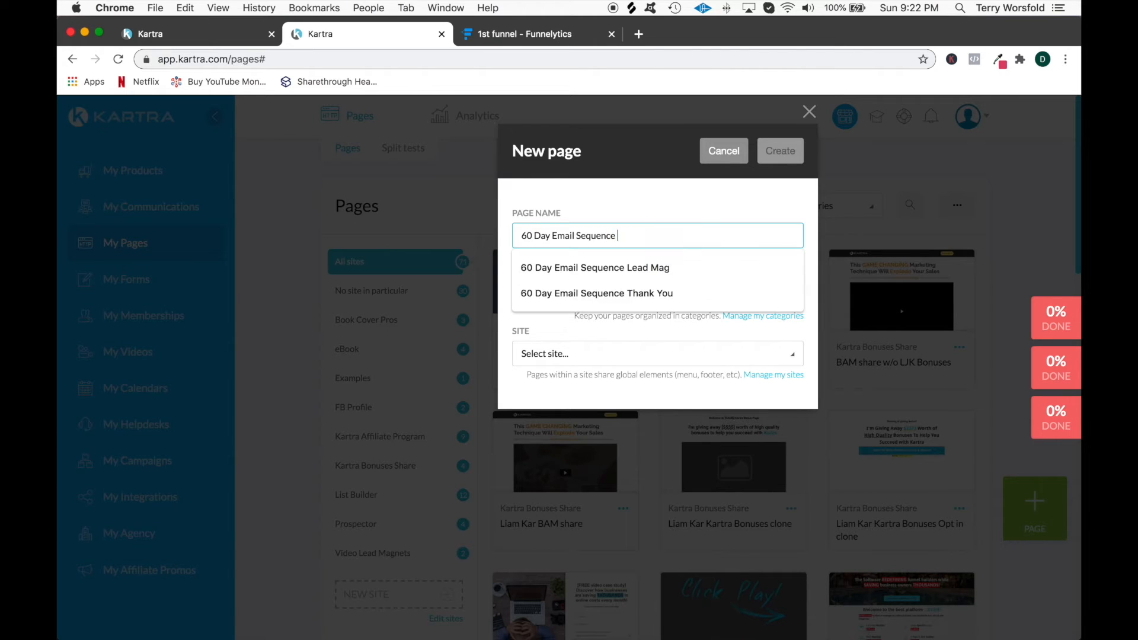
text(TY)
Assign the page to the Lead Magnets category and the Examples site, and create it
click(620, 296)
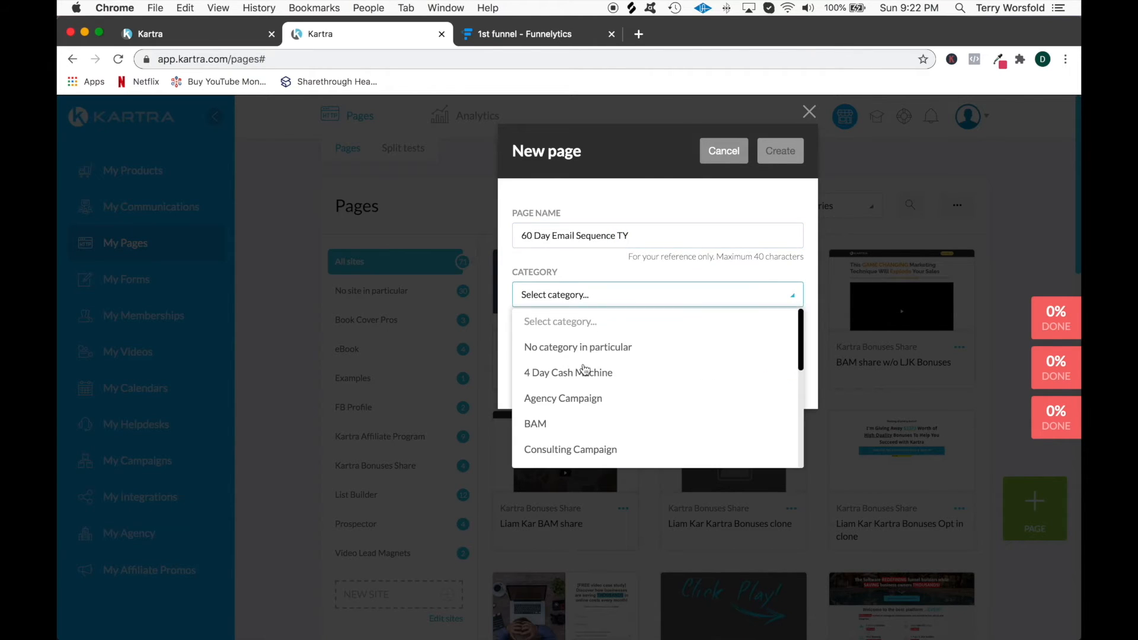
scroll(579, 373, down, 3)
scroll(579, 396, down, 3)
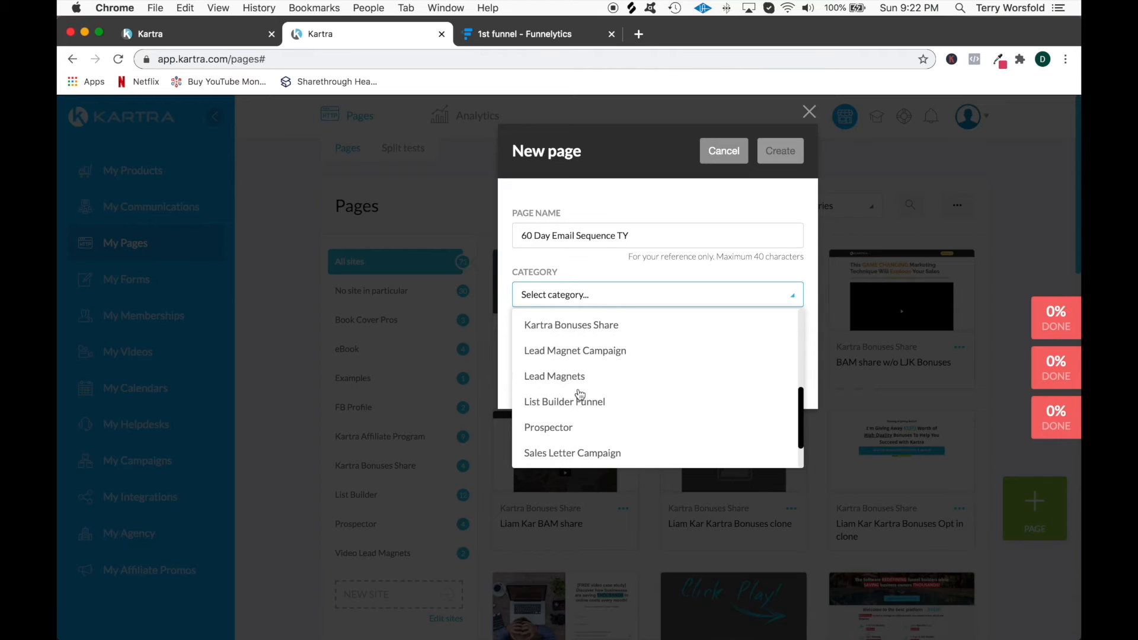
click(593, 376)
click(617, 363)
scroll(592, 433, down, 1)
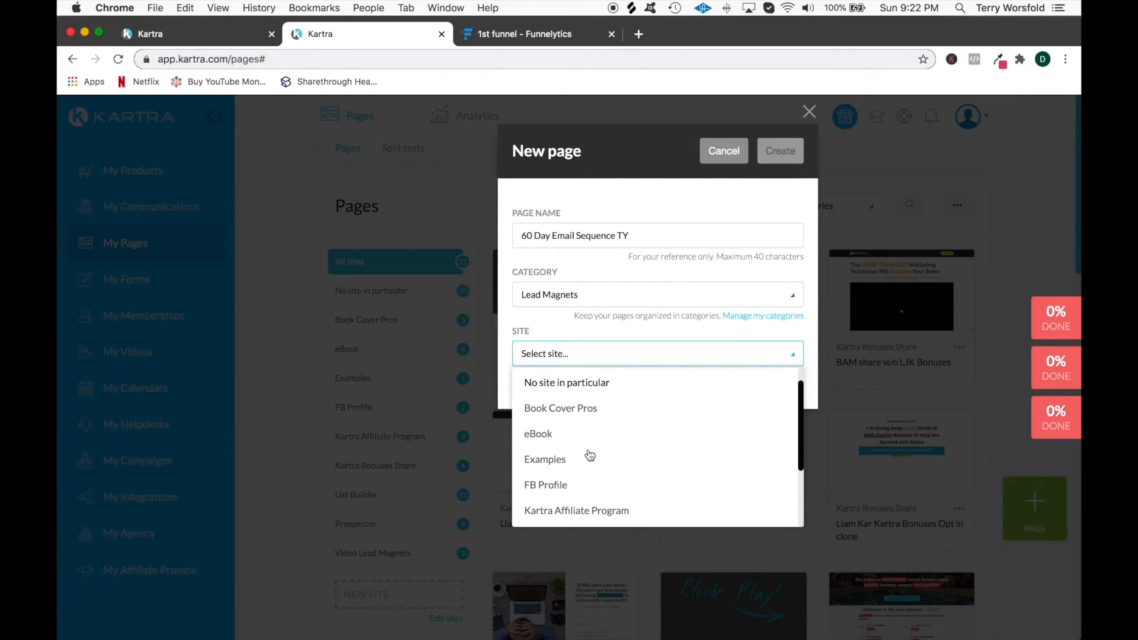
click(571, 461)
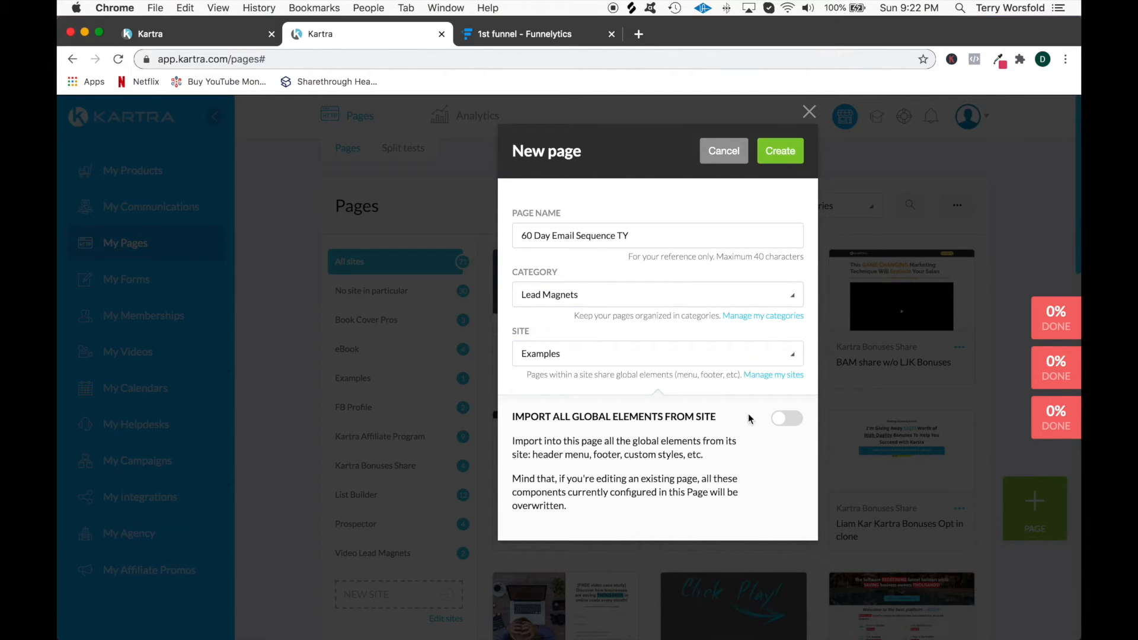
click(778, 152)
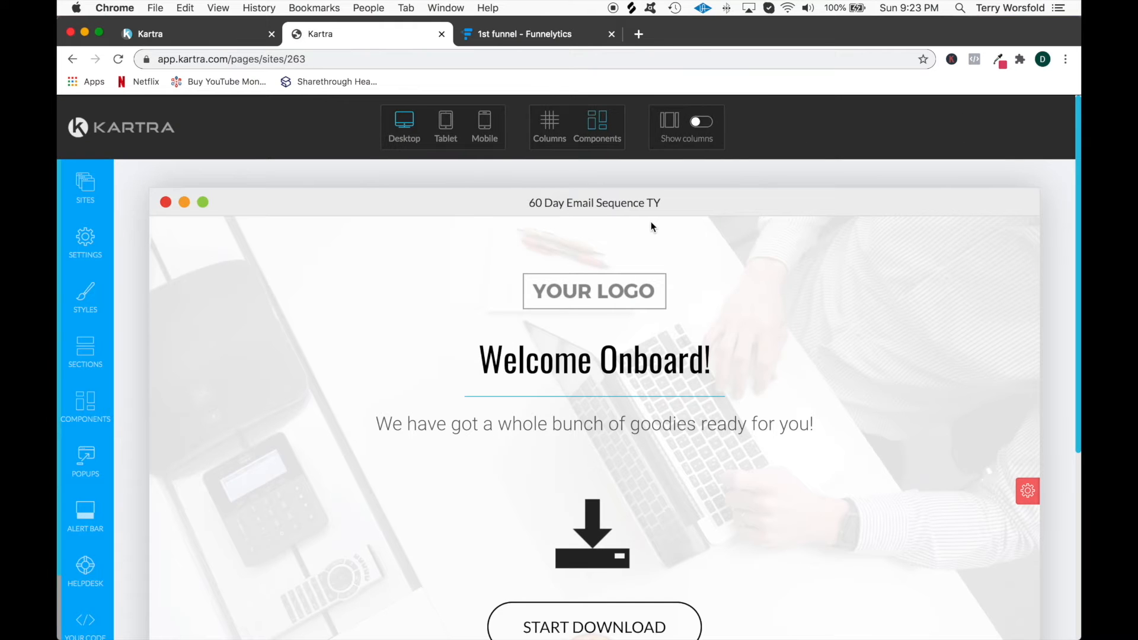
Delete the logo placeholder and replace the "Welcome Onboard!" headline with "Thank You!"
mouse_move(636, 296)
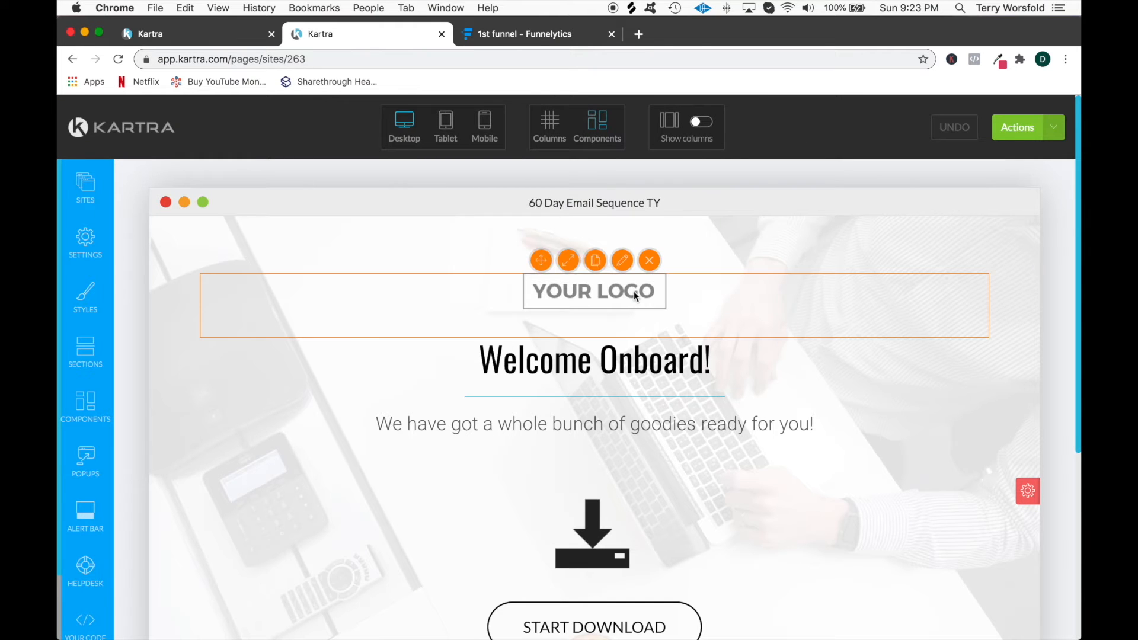
click(650, 260)
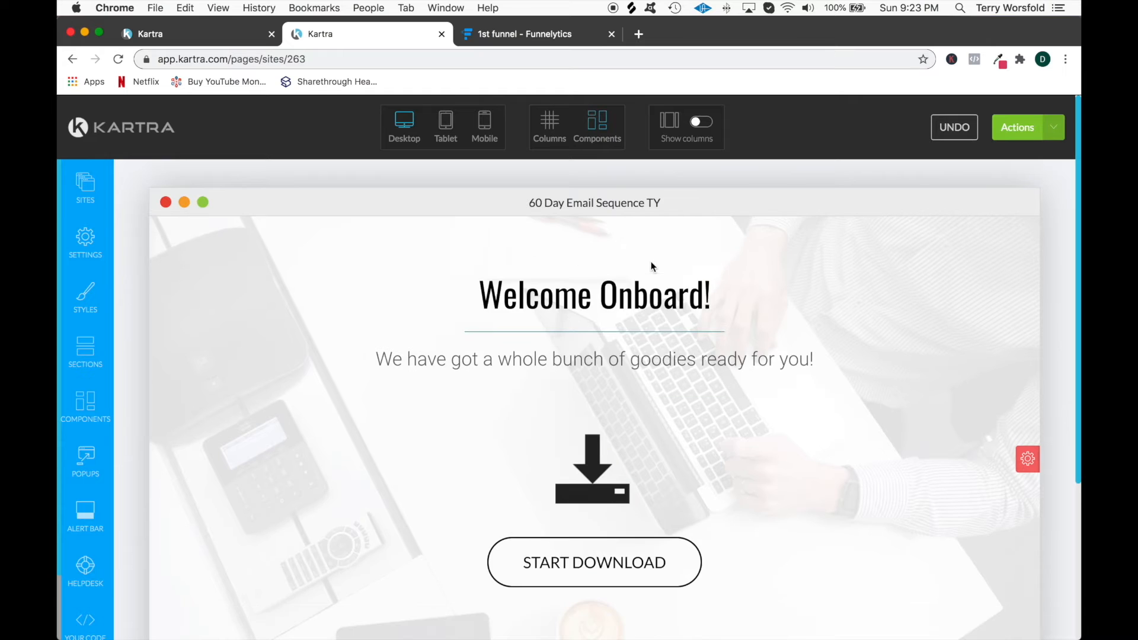
click(622, 261)
triple_click(606, 297)
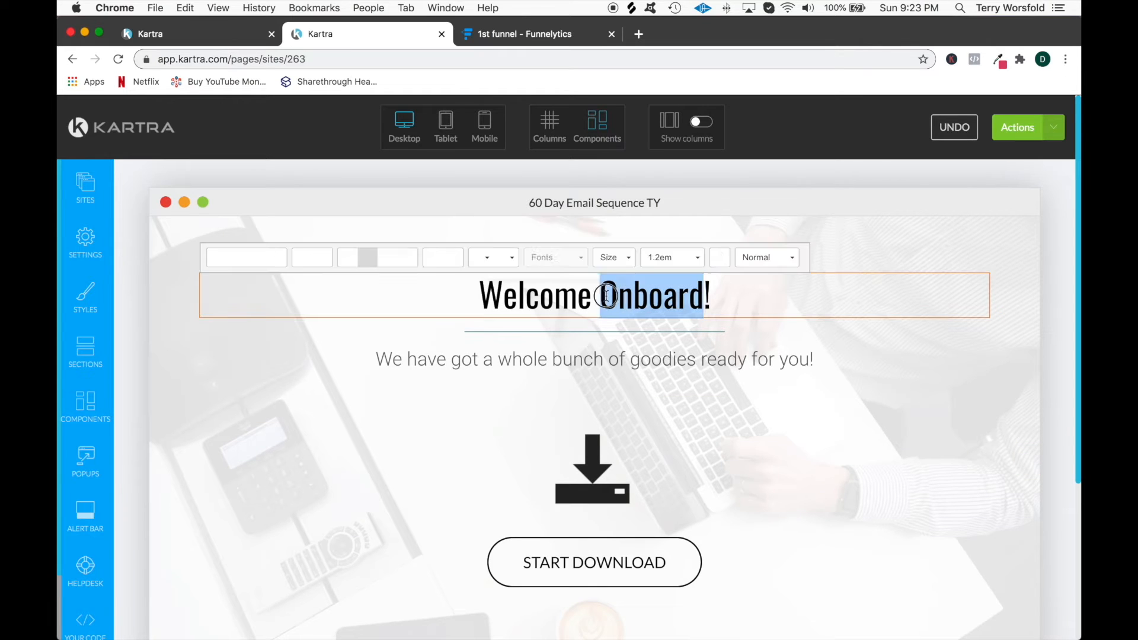
text(THank you)
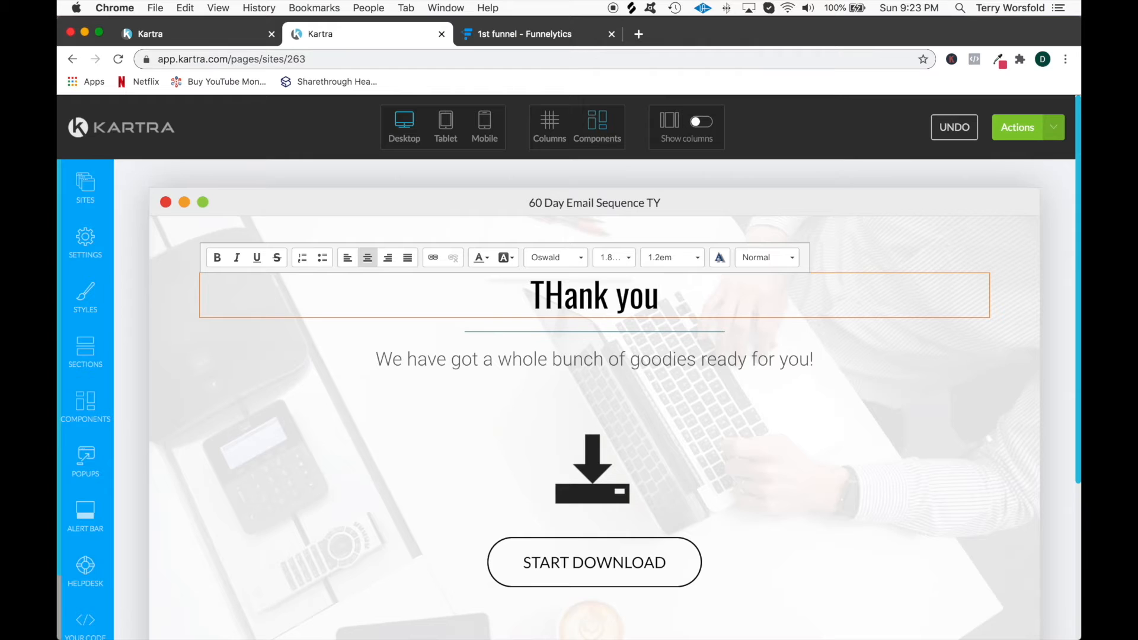
key(ctrl+a)
key(BackSpace)
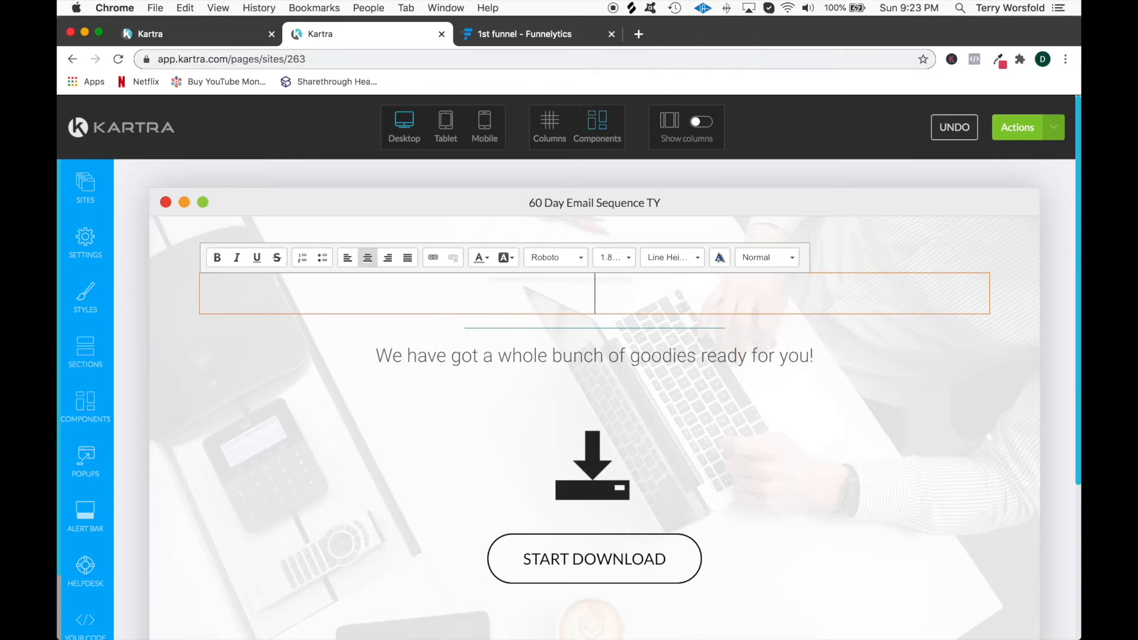
text(Thank You!)
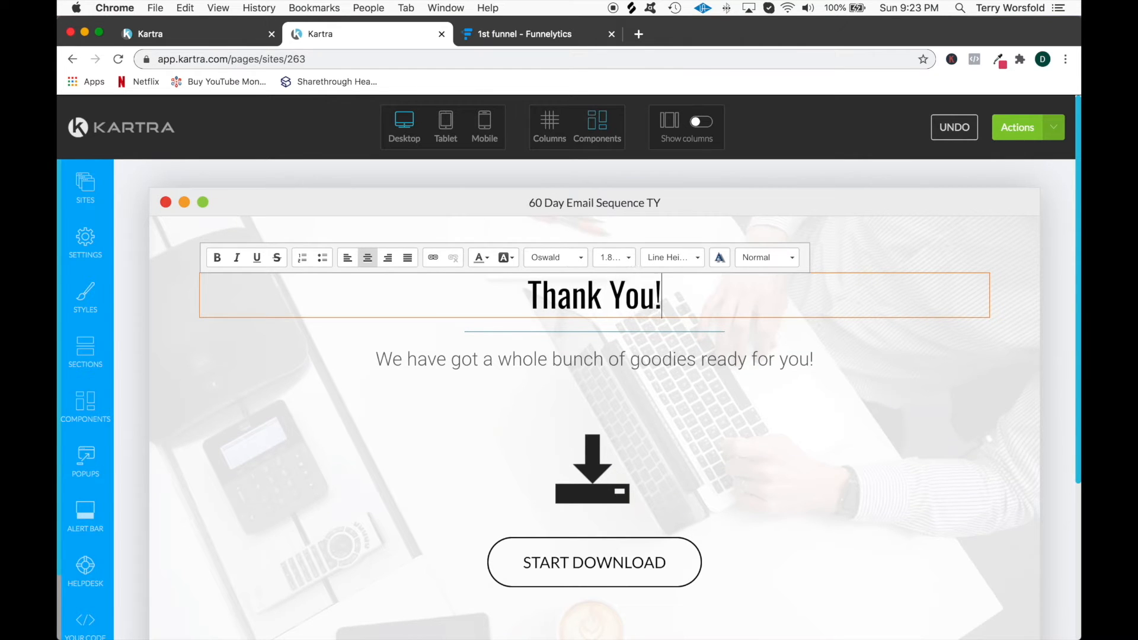
Extend the headline after "Thank You!" with "Please Check Your Email For Your Download!"
text( Please Ch)
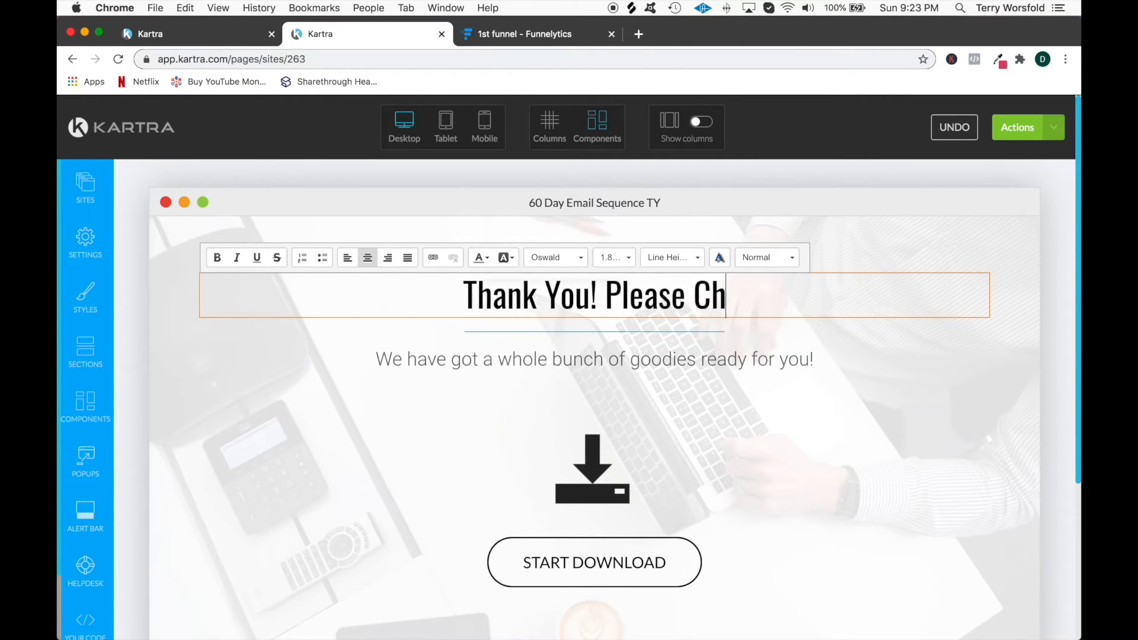
text(eck YOur)
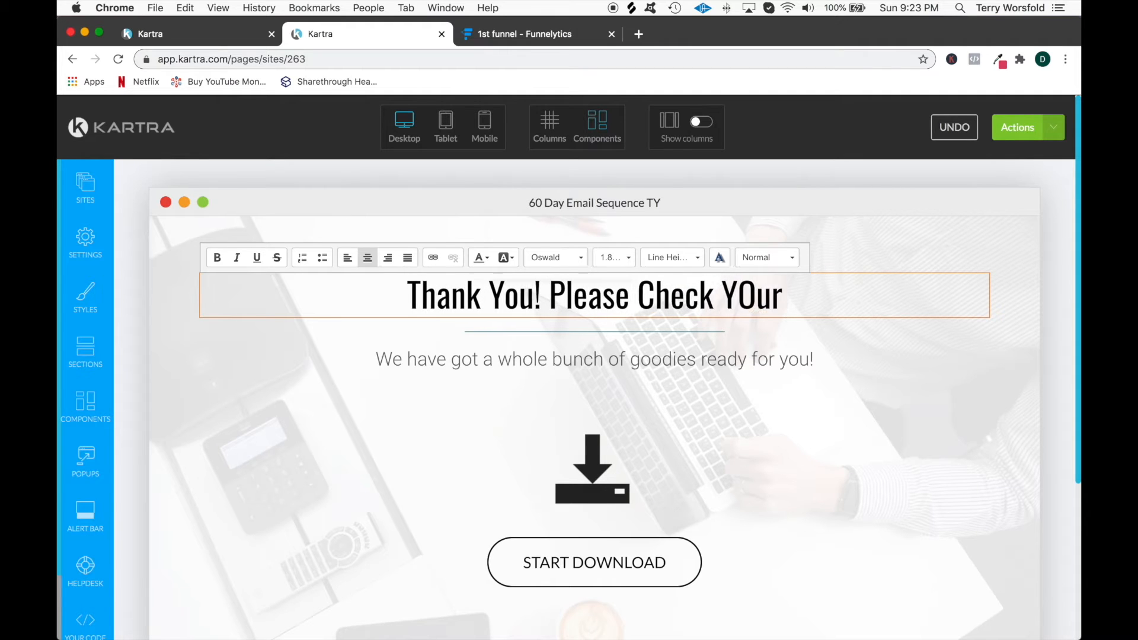
key(BackSpace)
key(BackSpace)
key(BackSpace)
text(our Email f)
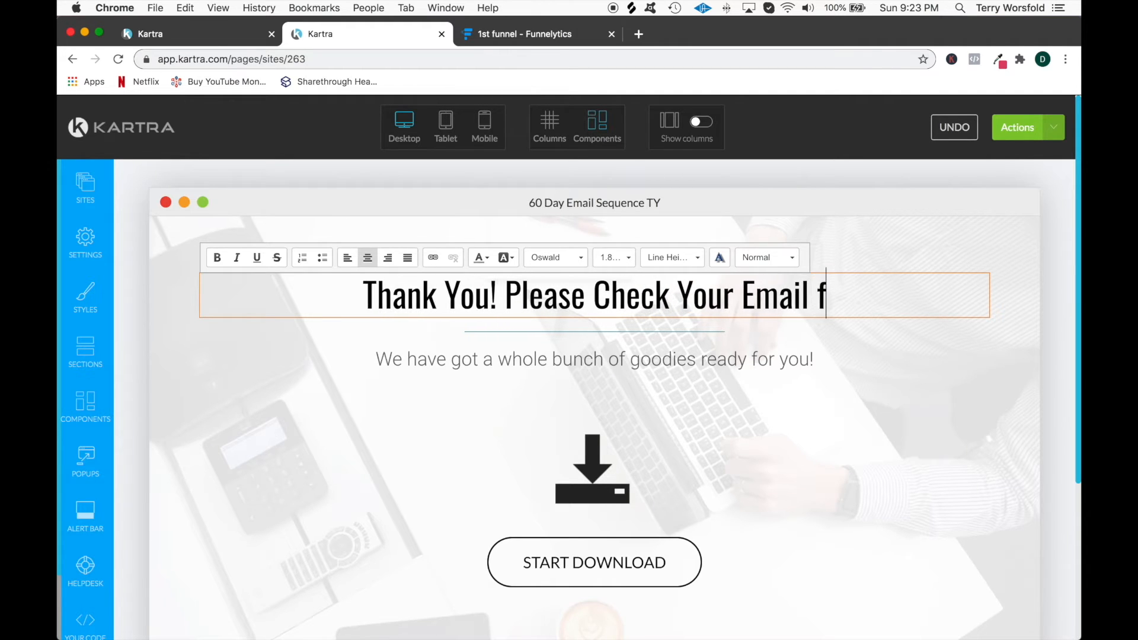
key(BackSpace)
text(Fr)
key(BackSpace)
text(or )
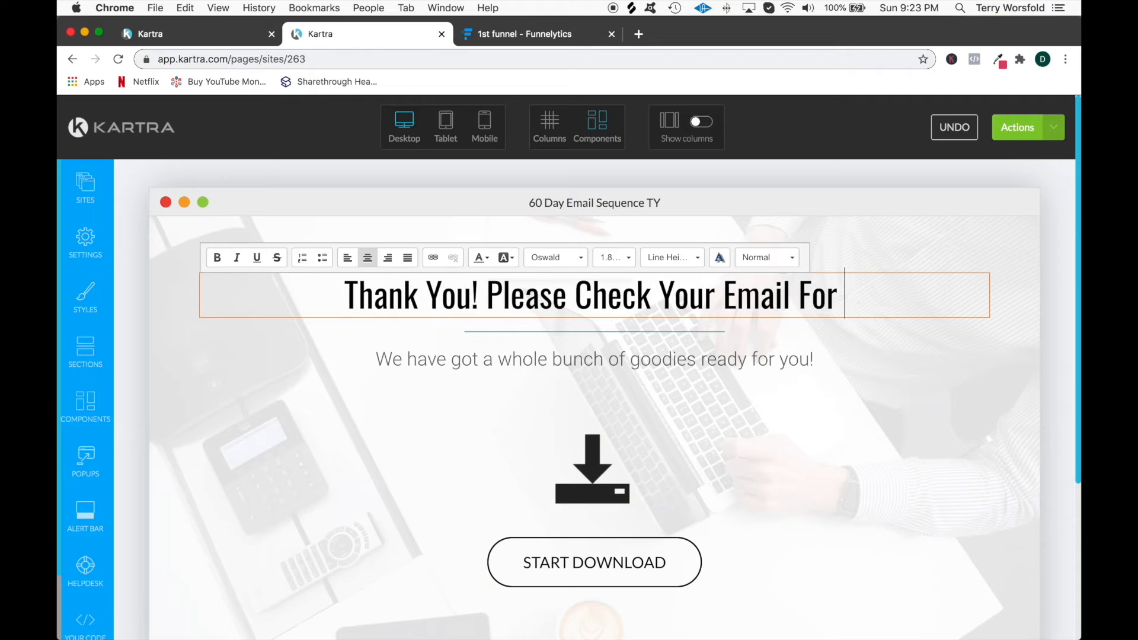
text(Your Download!)
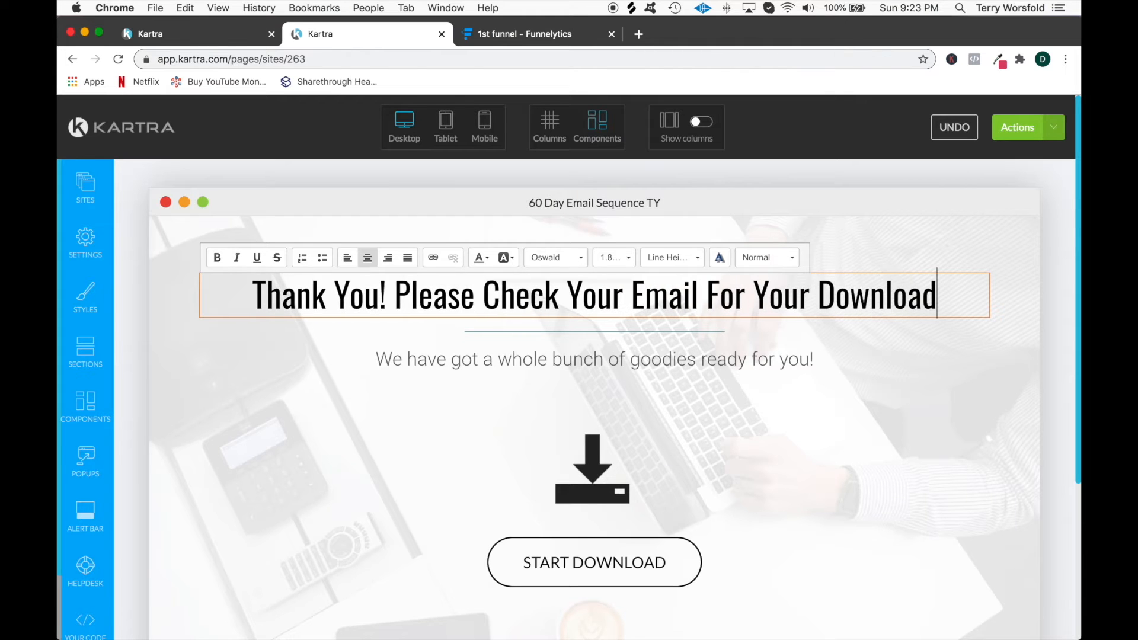
click(575, 375)
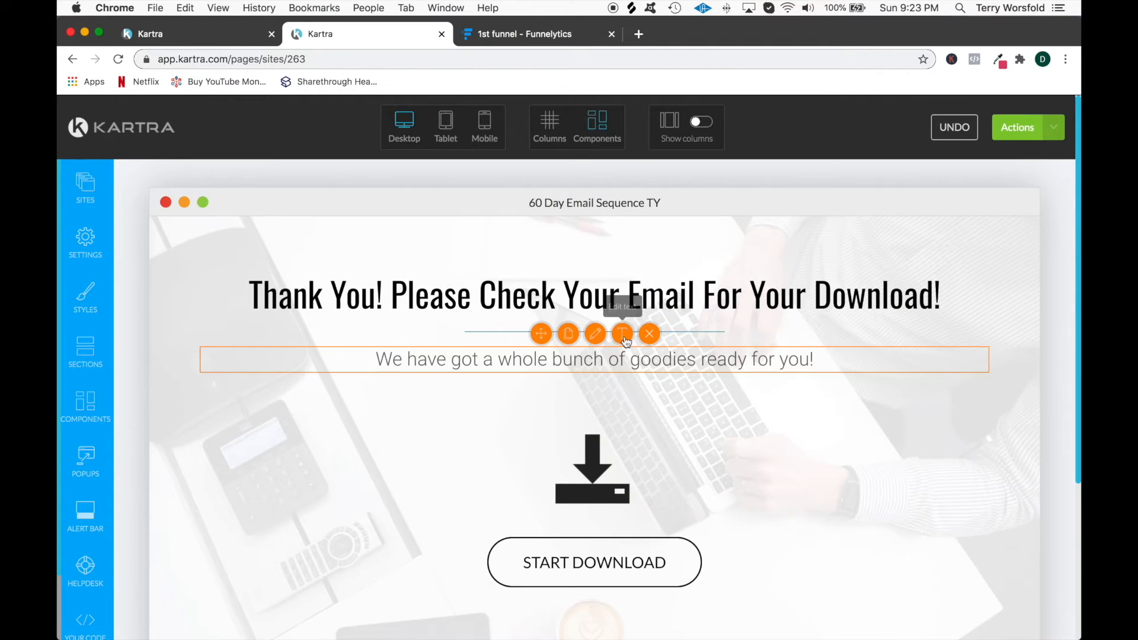
Replace the subheadline with "Be sure to check all folders, even spam just in case."
click(618, 353)
triple_click(613, 354)
text(Be sure t)
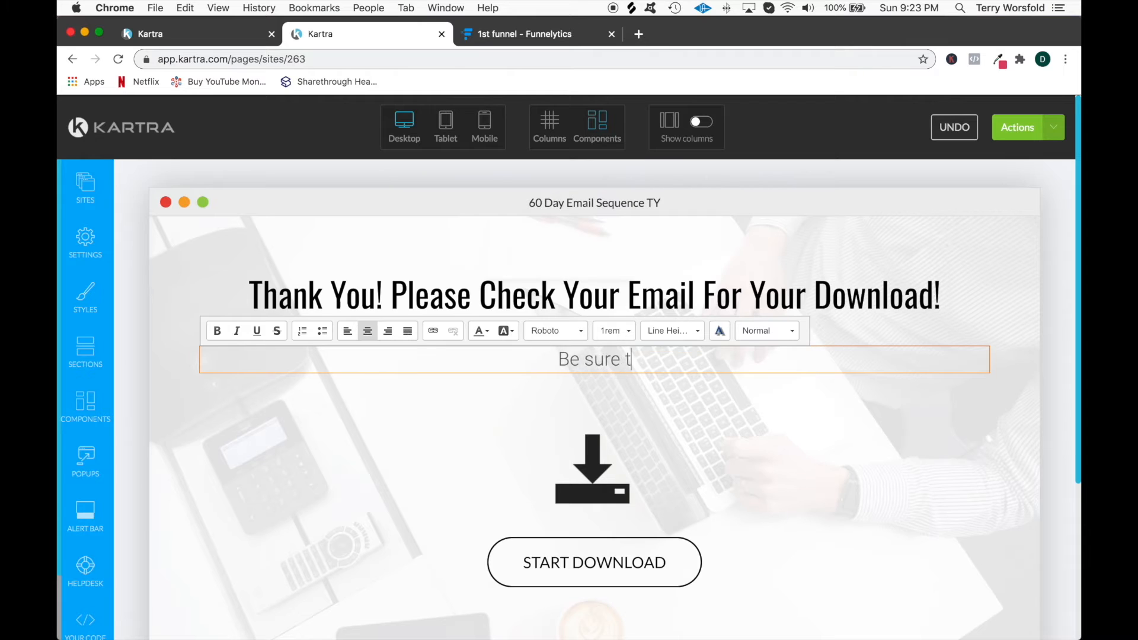
text(o check all )
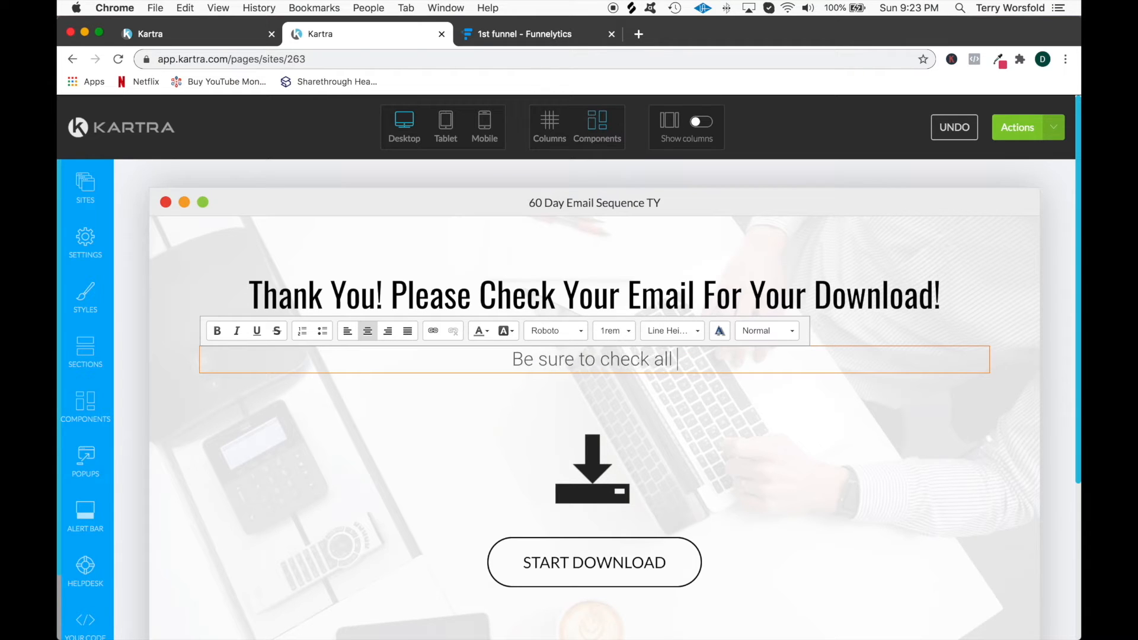
text(folders)
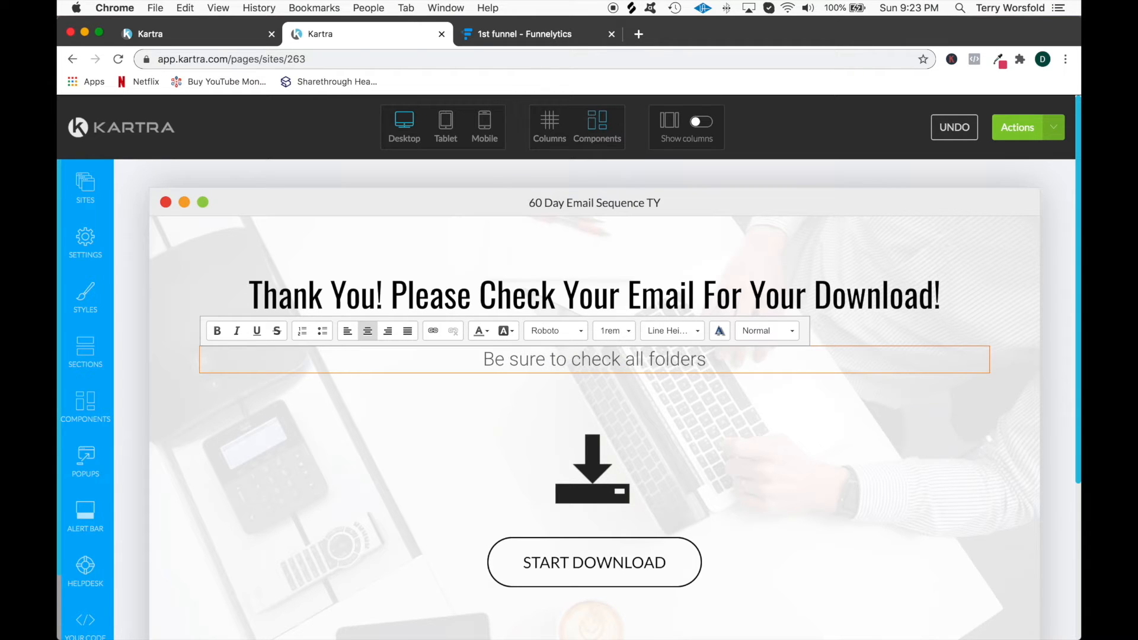
text(, even)
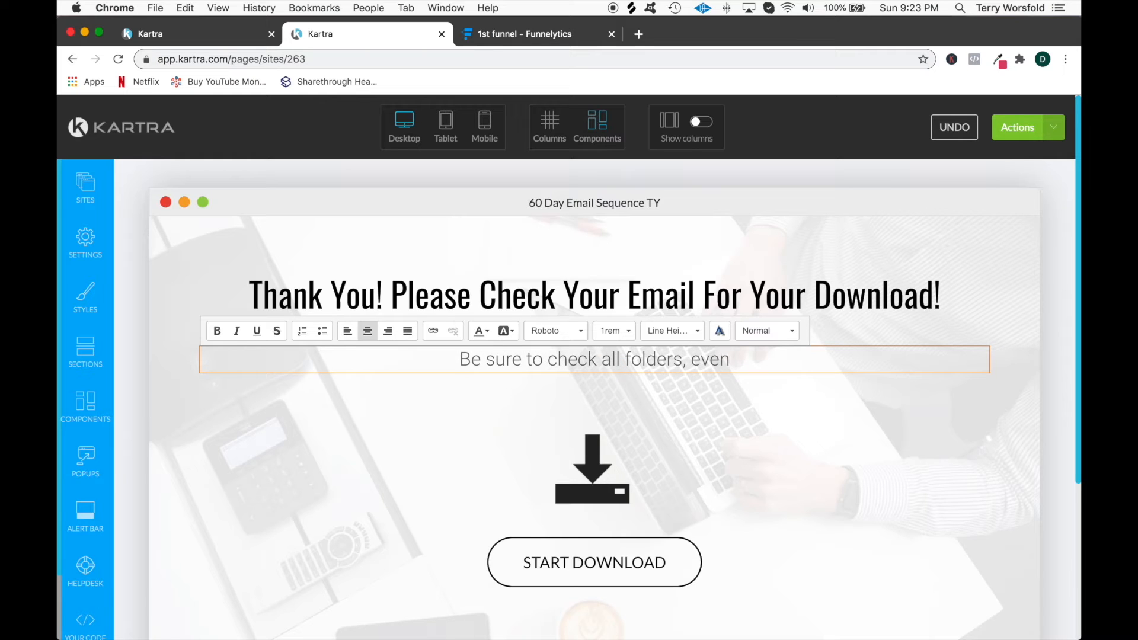
text( sa)
key(BackSpace)
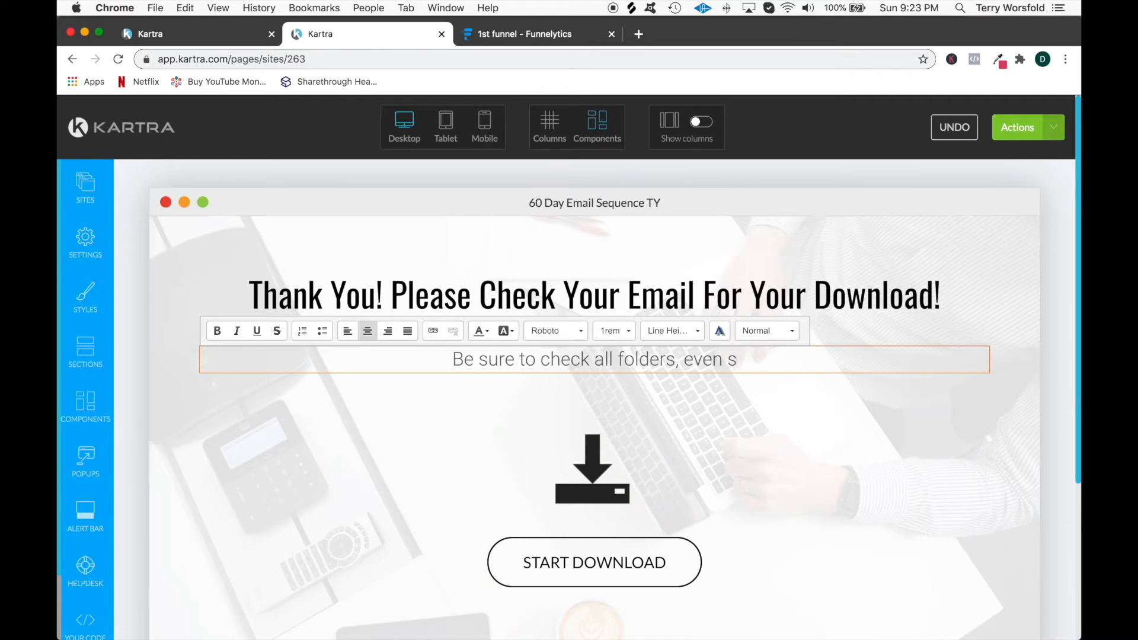
text(pam just in case)
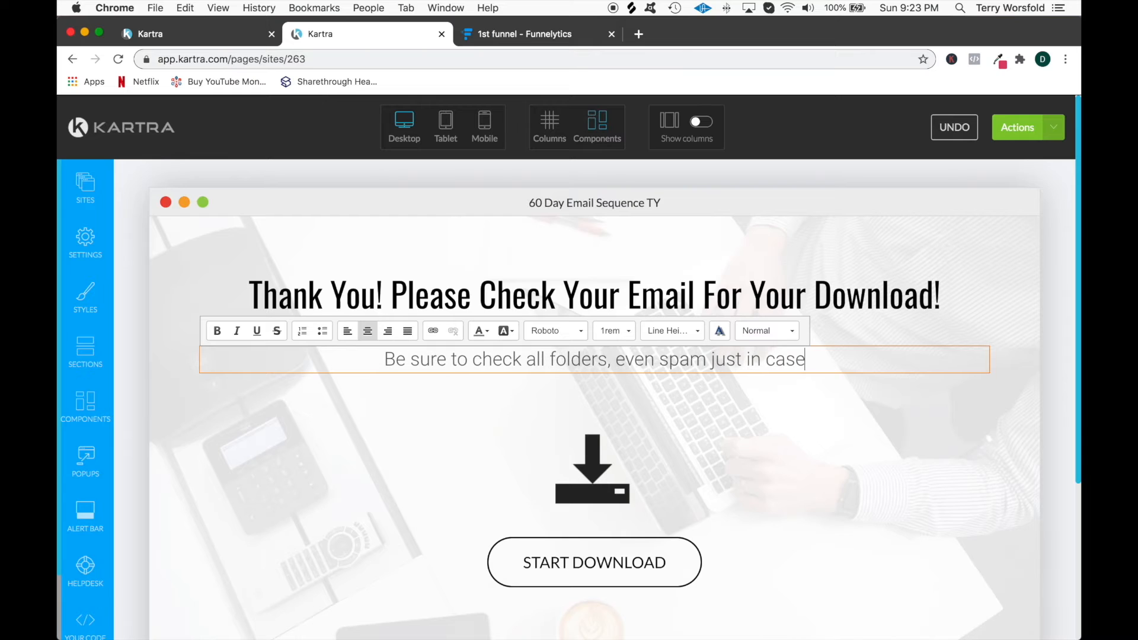
text(.)
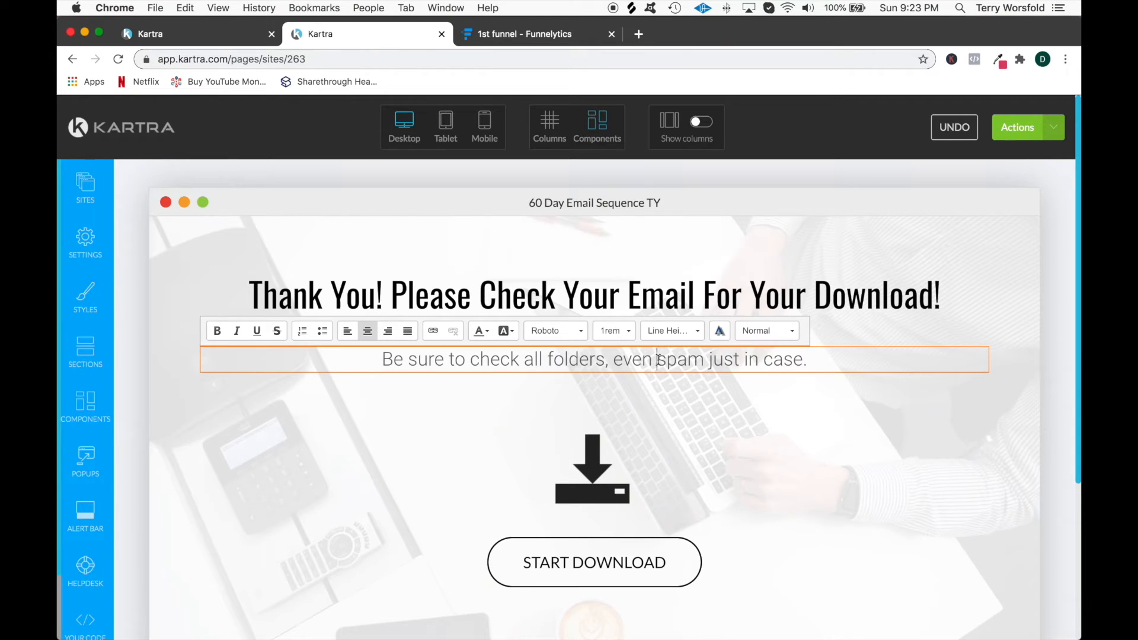
Reword "even spam" in the subheadline to "even the spam folder" and finish editing the text
text(the )
text( folder)
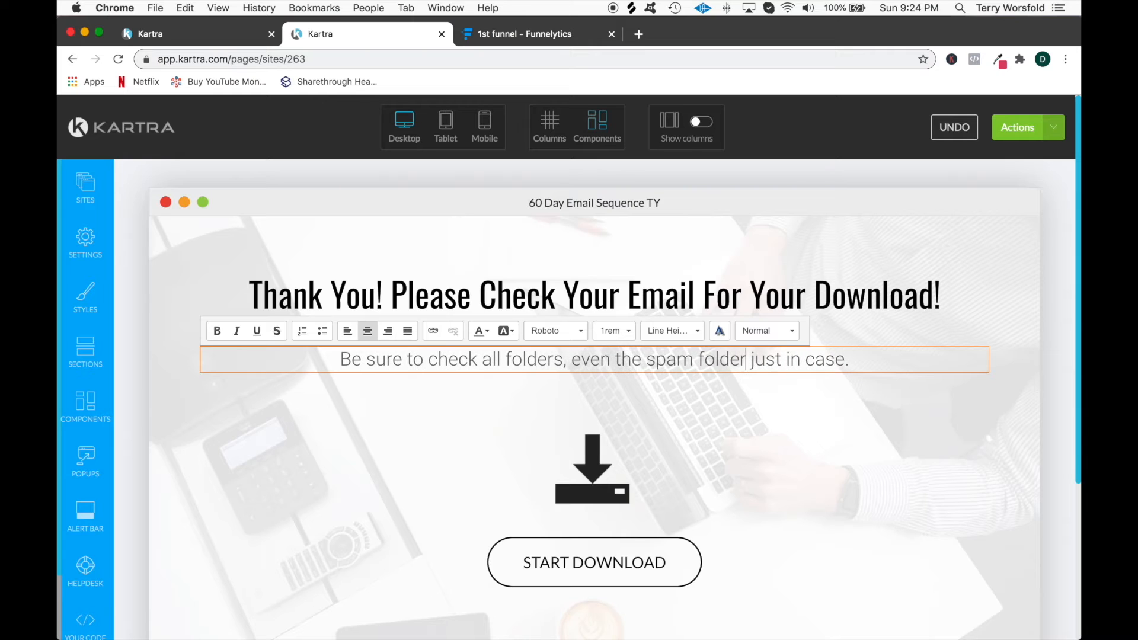
click(822, 417)
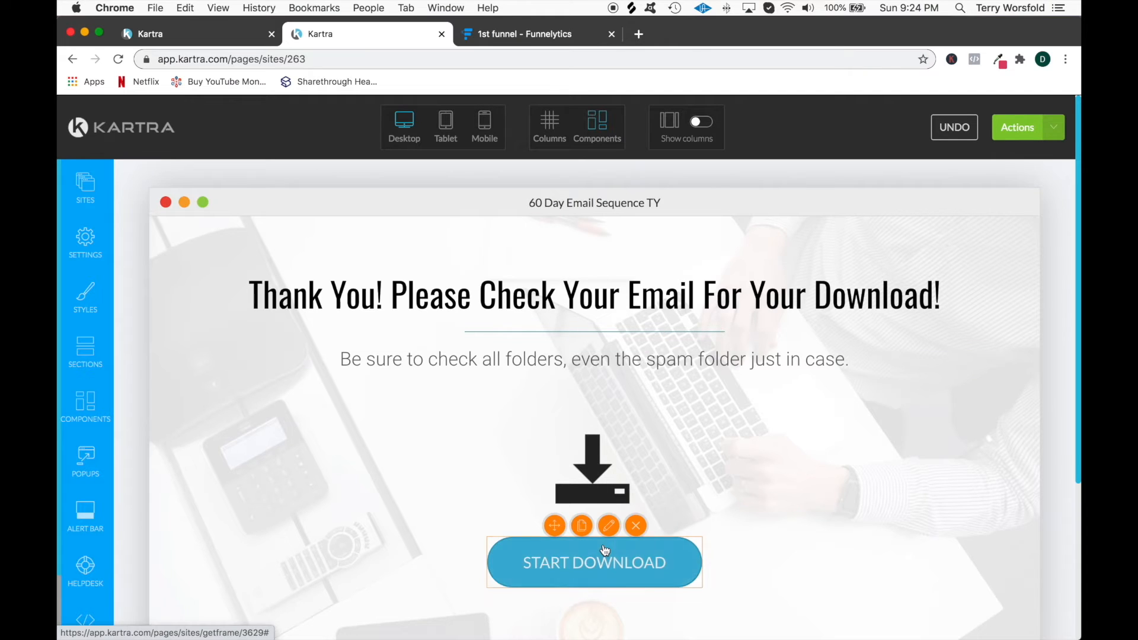
Replace the START DOWNLOAD button's text with "I entered an incorrect email, please. take me back!"
scroll(599, 552, down, 3)
mouse_move(614, 382)
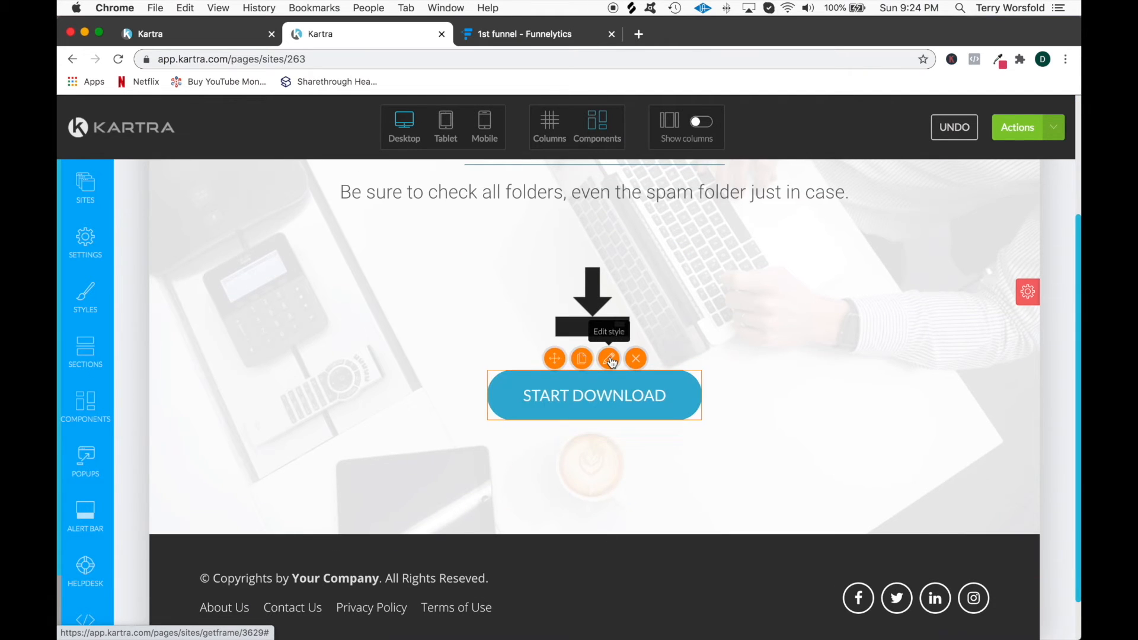
click(611, 360)
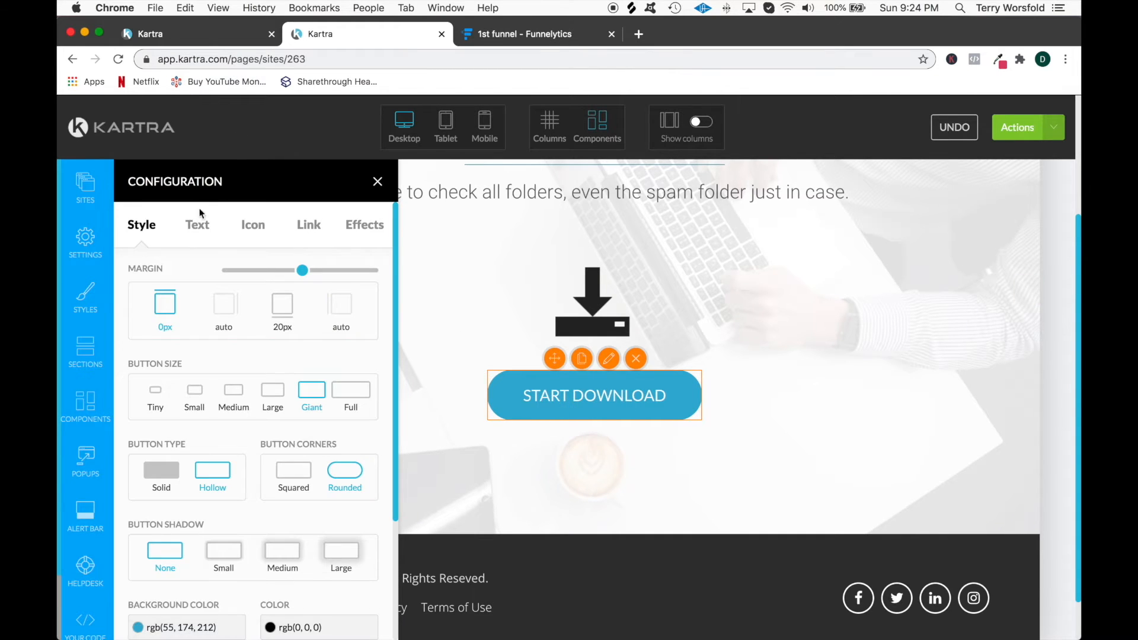
click(198, 228)
triple_click(244, 292)
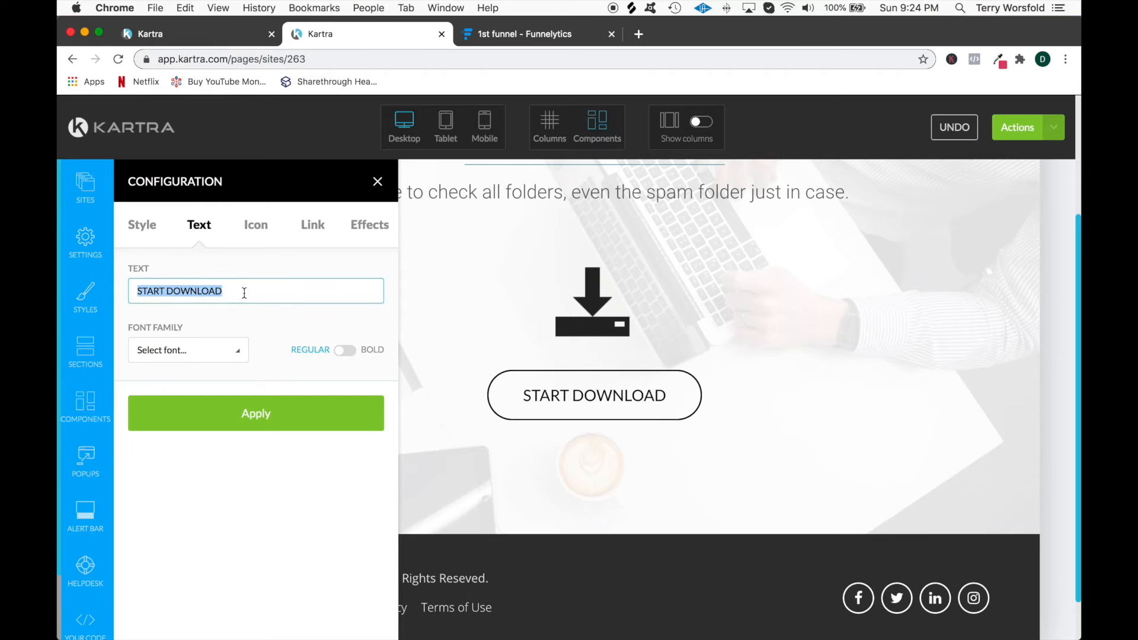
text(I Entered)
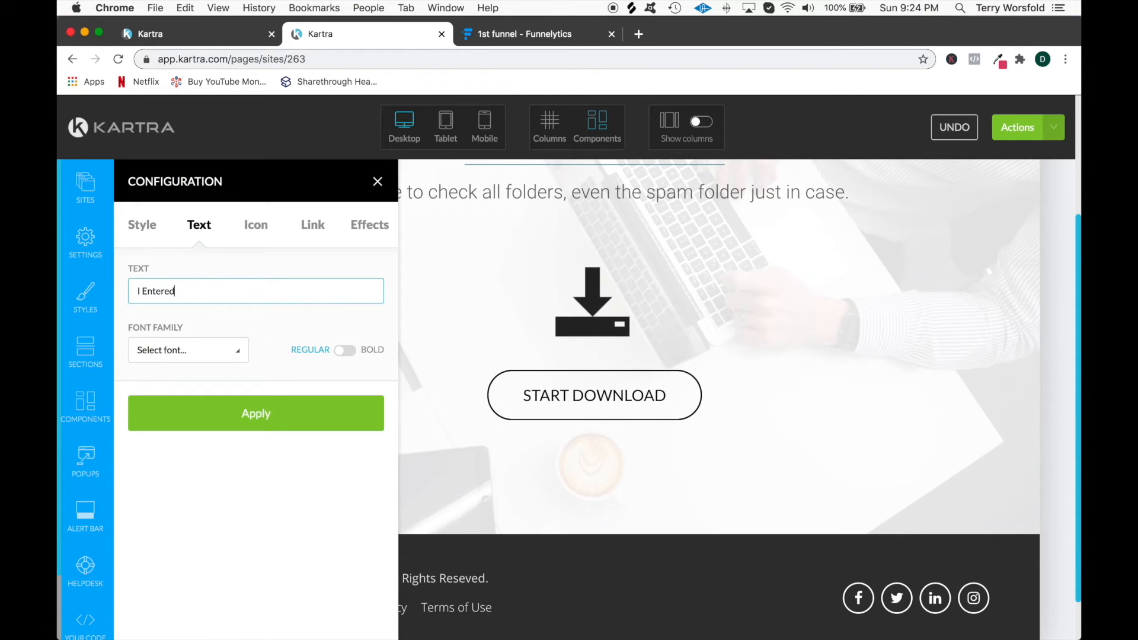
key(super+BackSpace)
text(I we)
text(, please. take me back!)
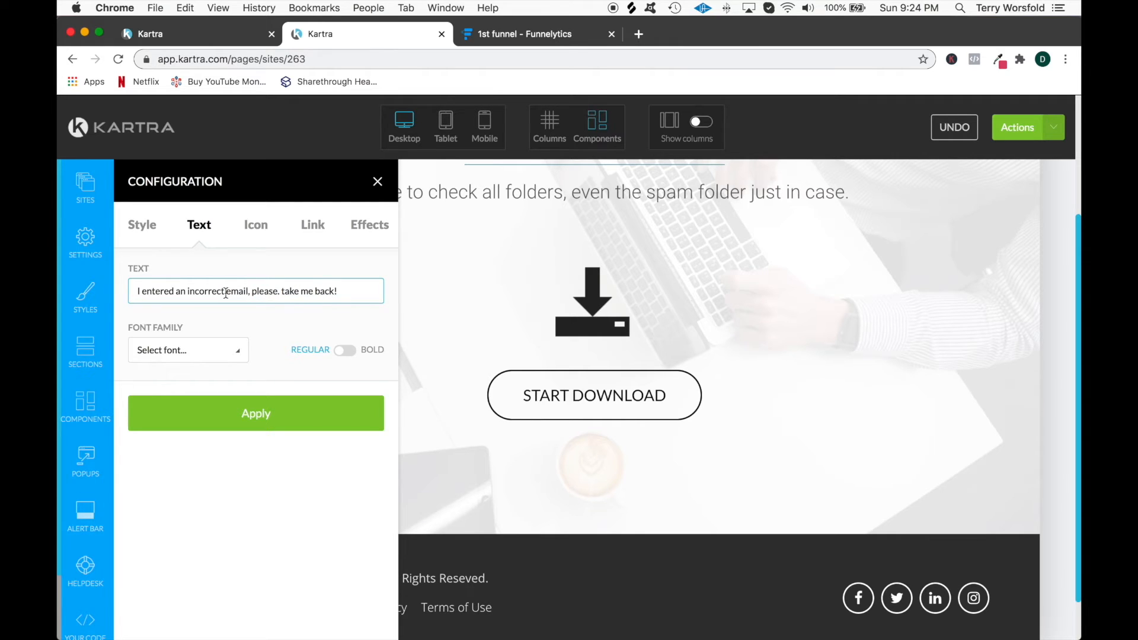
Change the period after "please" in the button text to a comma and apply the new text
click(280, 291)
key(BackSpace)
text(,)
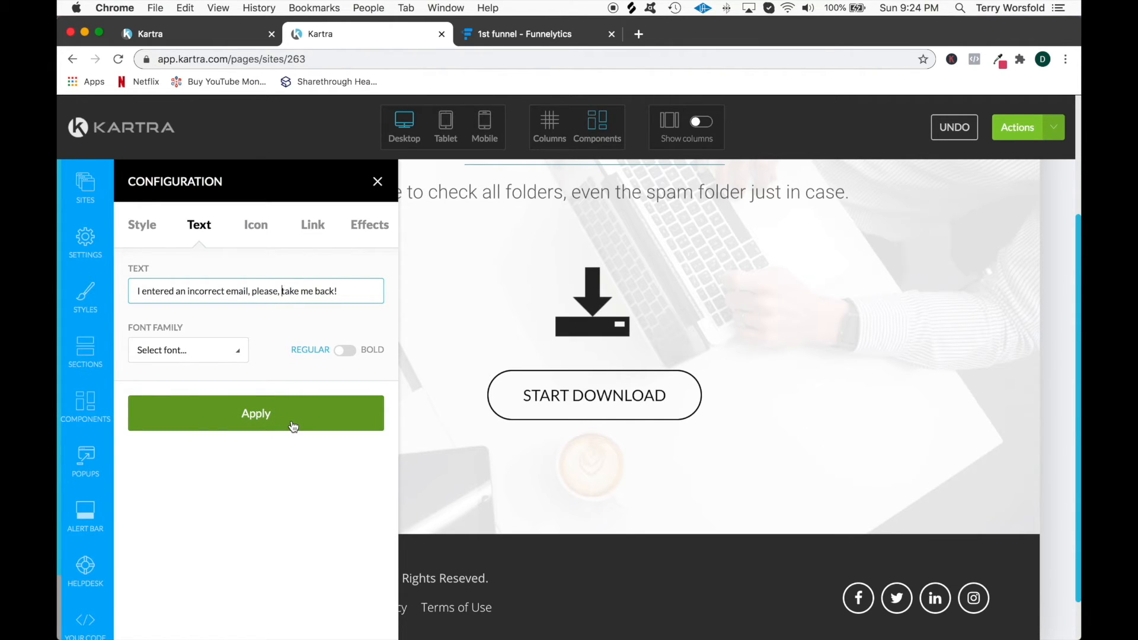
click(259, 415)
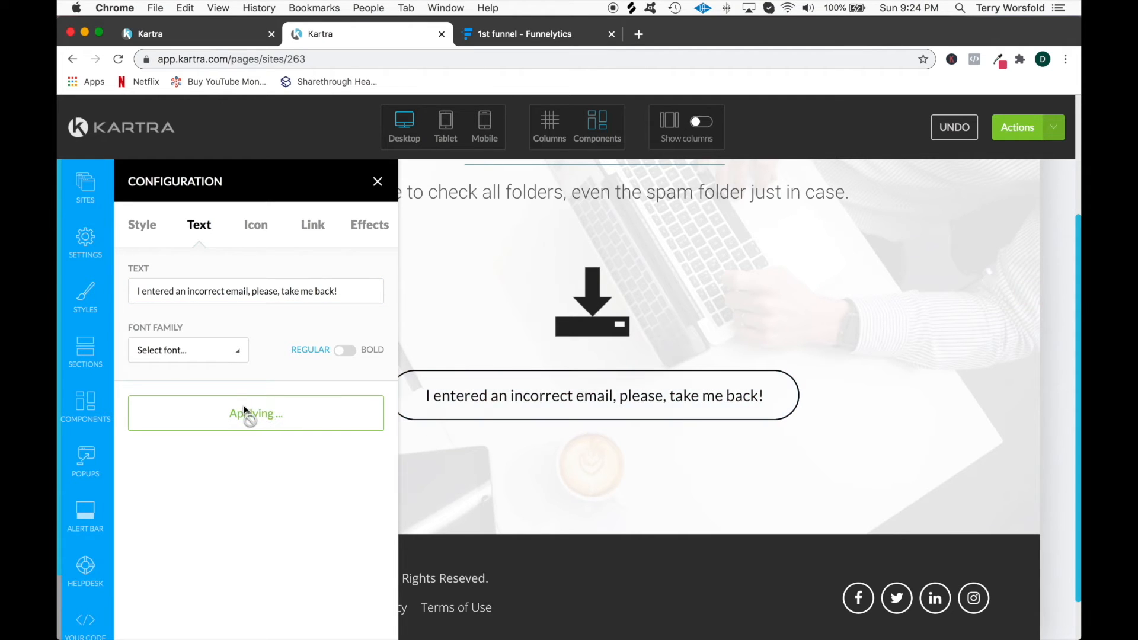
Make the button link to another Kartra page and select the Examples website for it
click(314, 227)
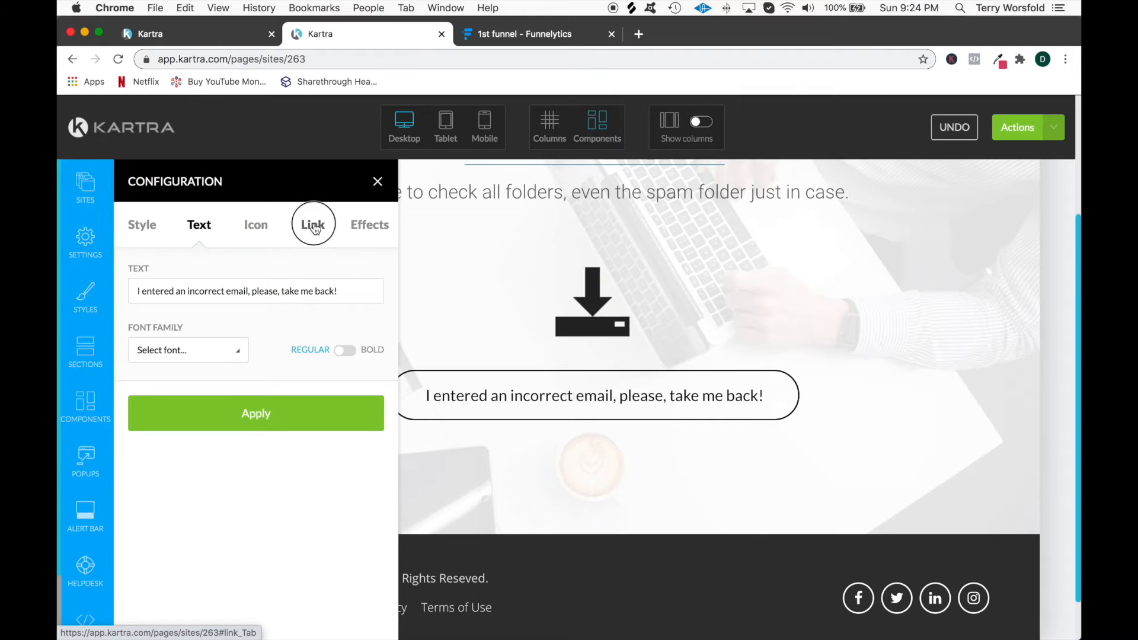
click(137, 304)
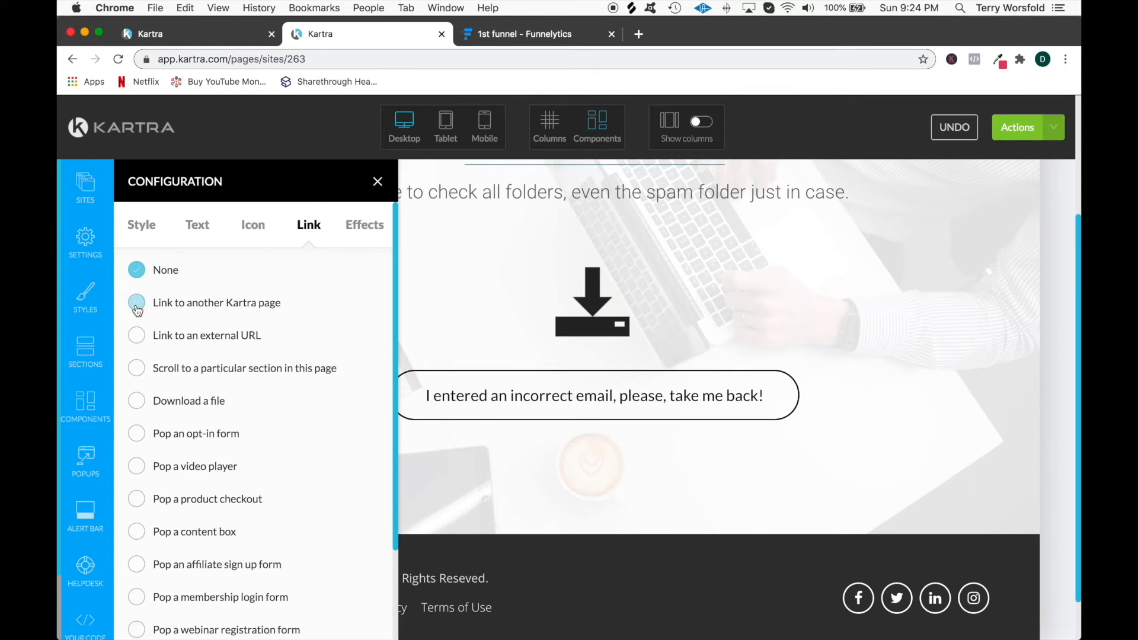
scroll(357, 405, down, 3)
click(232, 560)
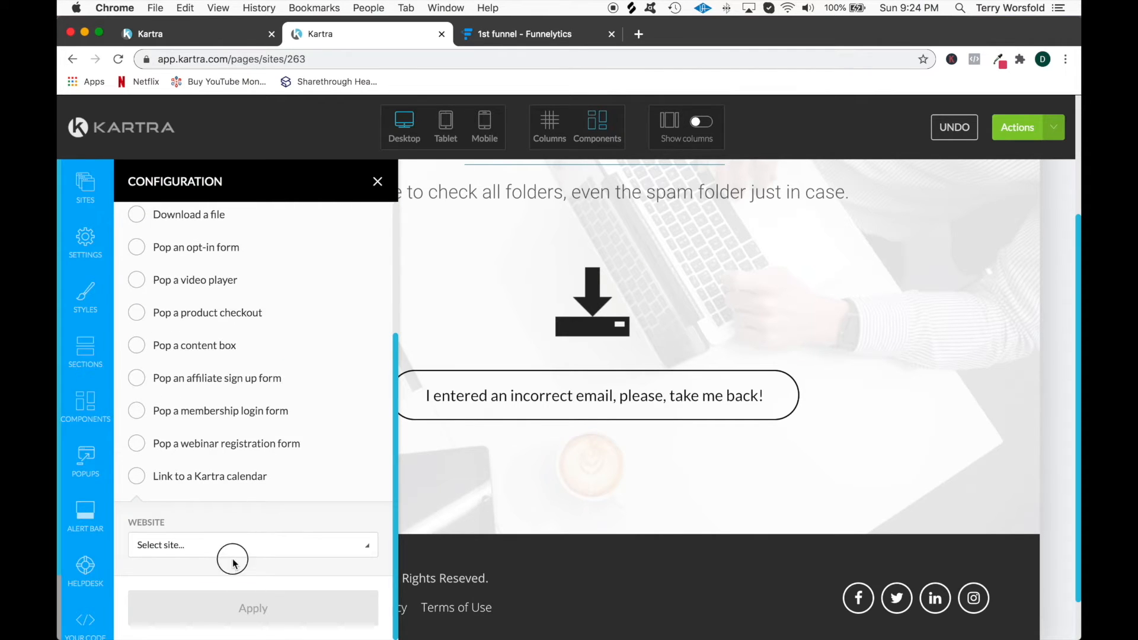
click(251, 553)
scroll(196, 524, down, 3)
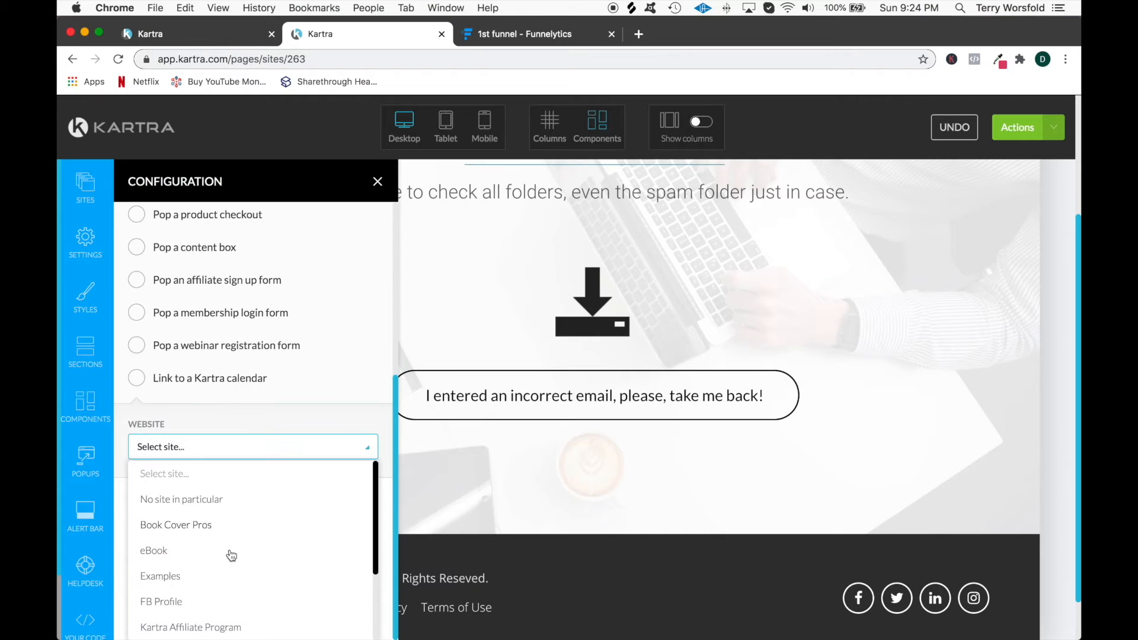
scroll(230, 555, down, 1)
Choose 60 Day Email Sequence Lead Mag as the button's destination page, apply the link and close the configuration
click(251, 541)
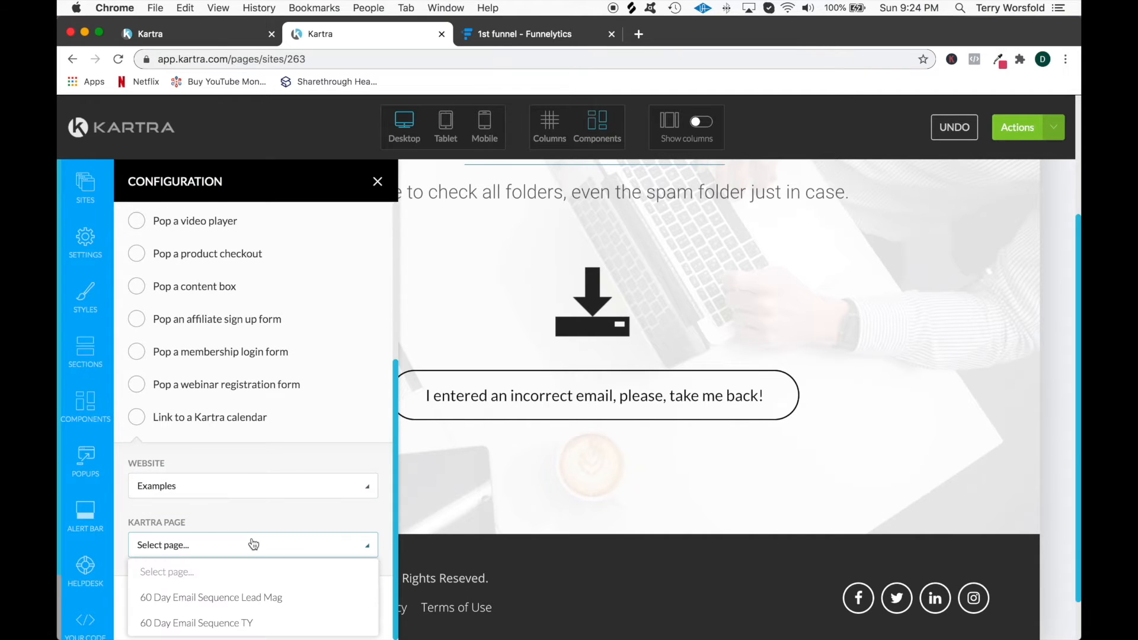
click(243, 594)
scroll(279, 585, down, 1)
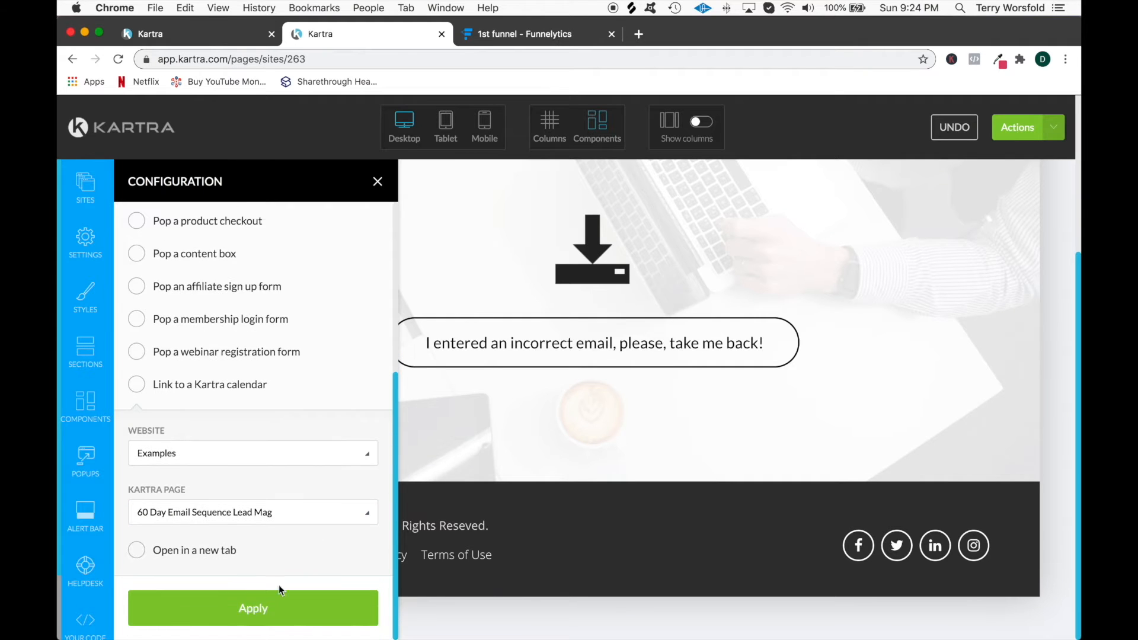
click(252, 616)
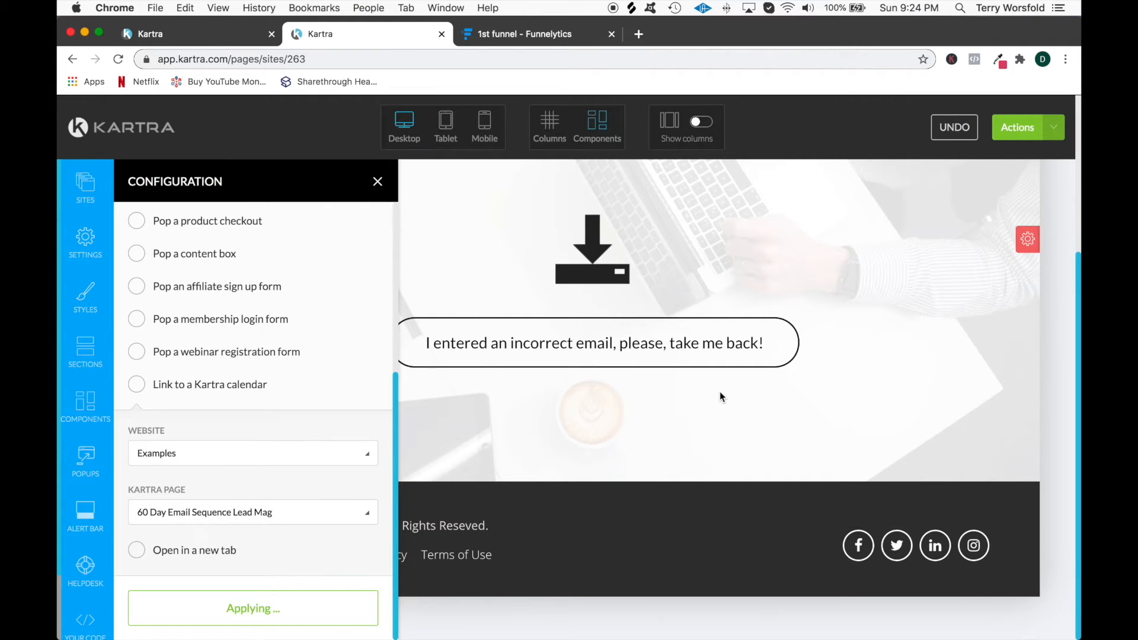
click(378, 180)
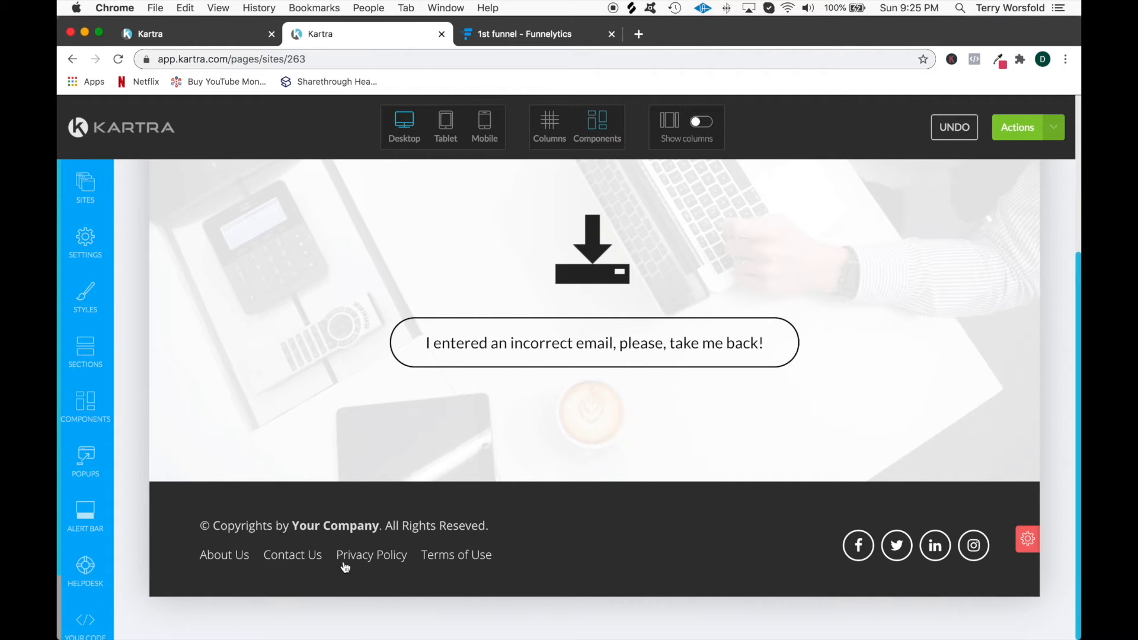
Delete the footer block with the copyright line, links and social icons from the thank-you page
click(1031, 549)
click(988, 539)
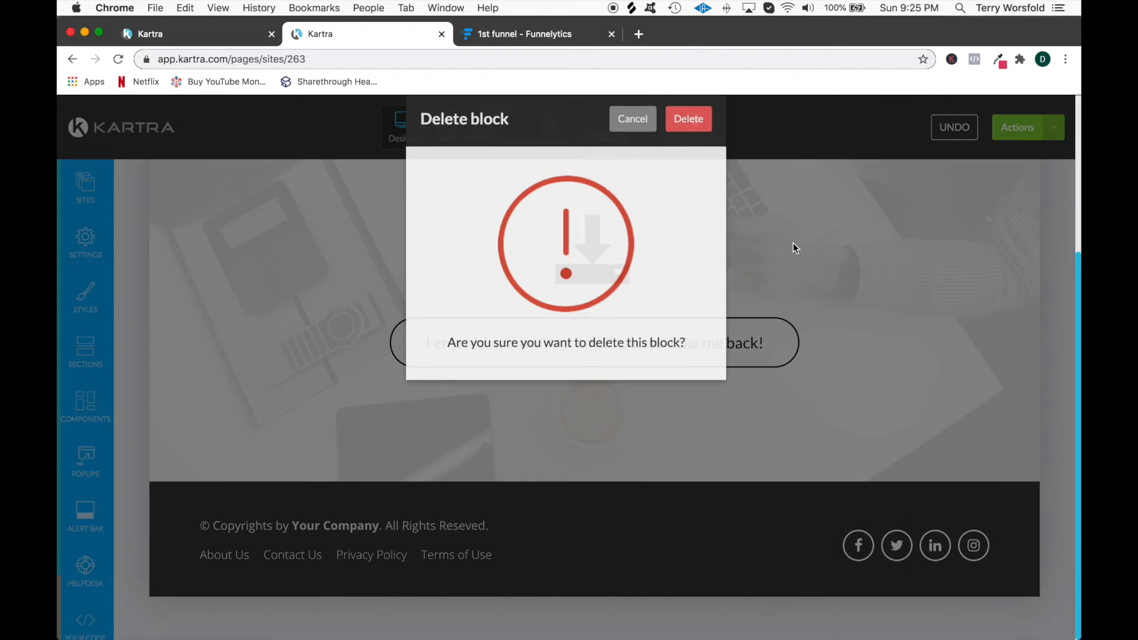
click(694, 150)
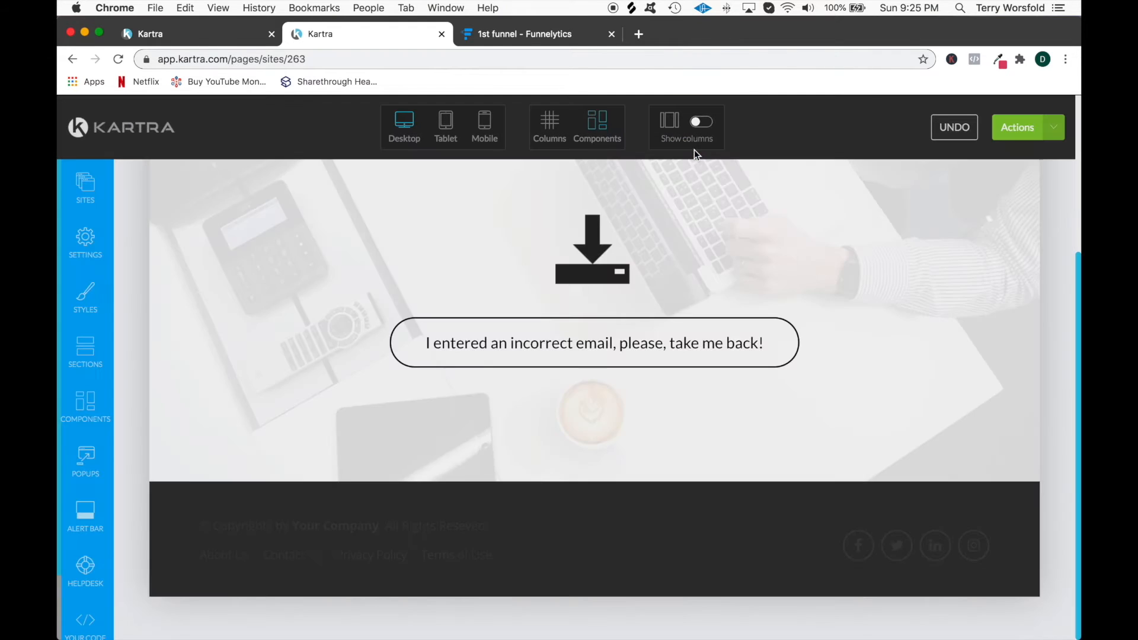
Publish the thank-you page live and close the publishing options
click(1054, 129)
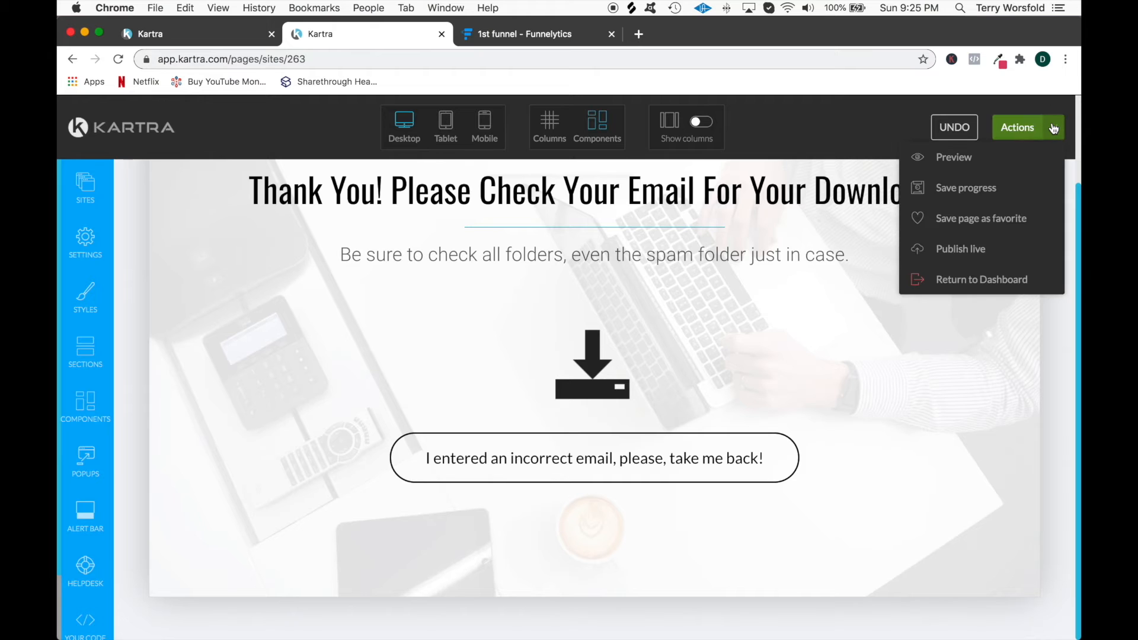
click(966, 248)
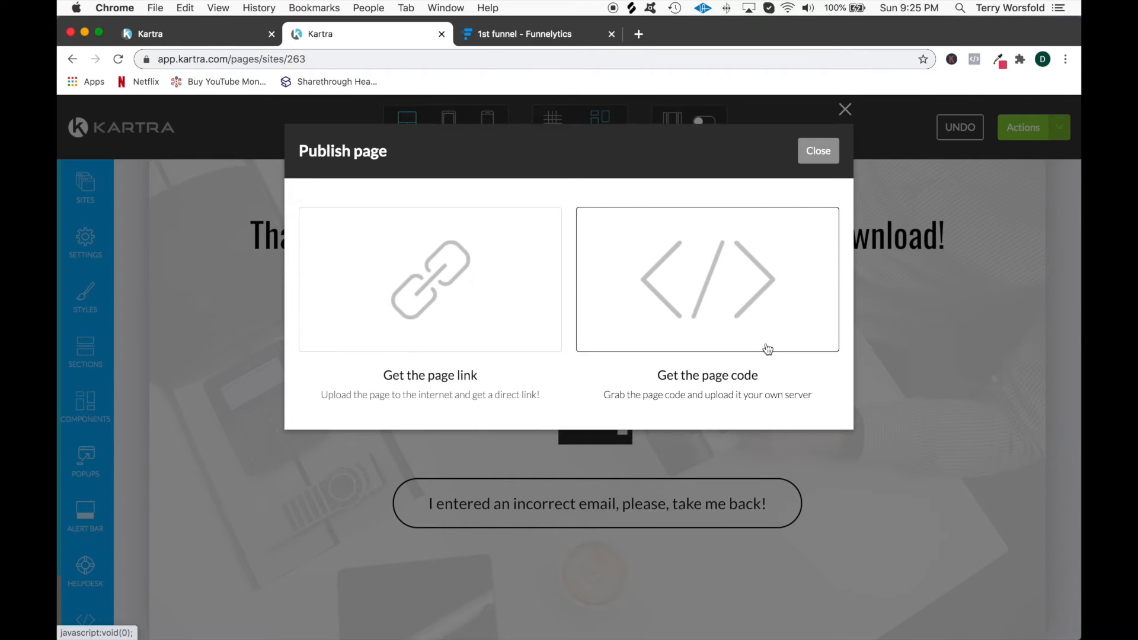
click(818, 152)
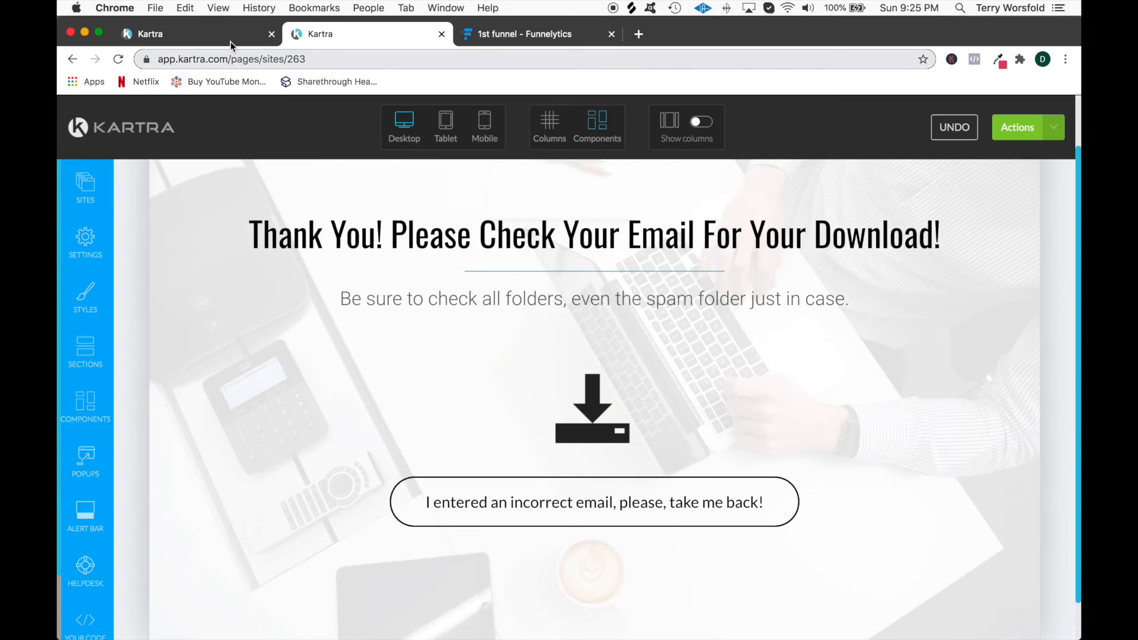
Open the Kartra dashboard in a new tab and open the 60 Day Email Sequence form for editing, keeping its name
click(198, 33)
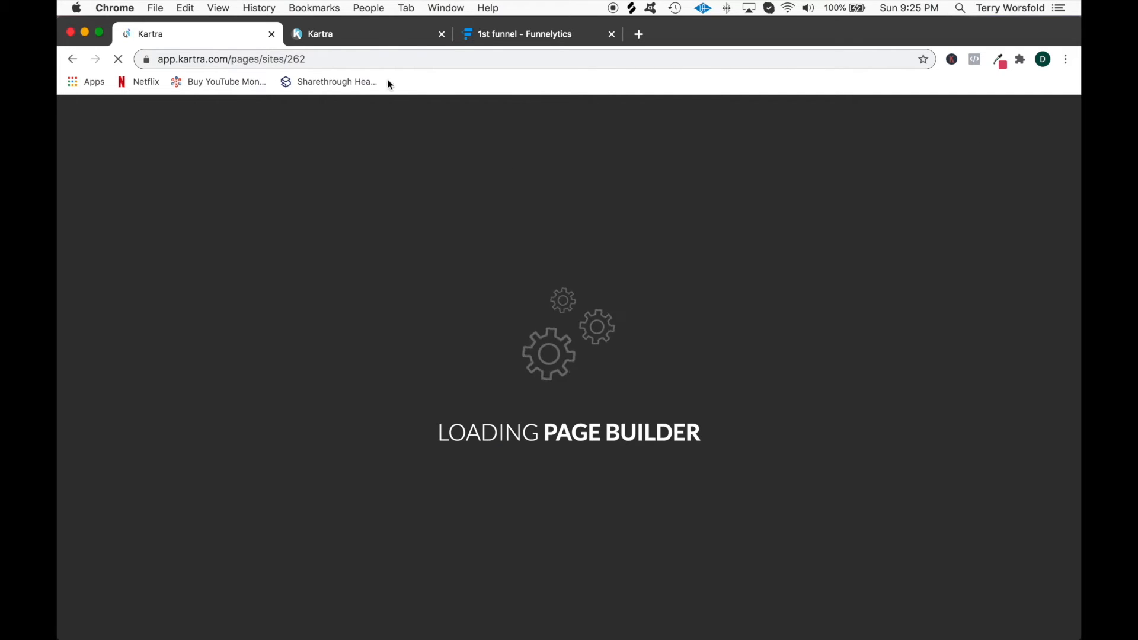
click(374, 30)
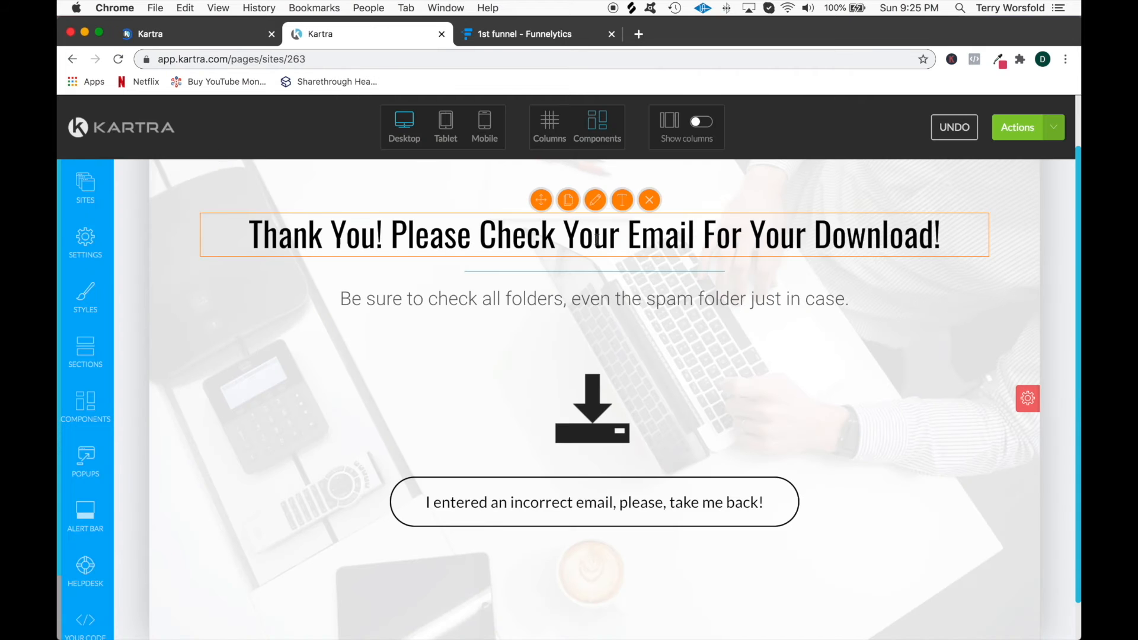
click(120, 134)
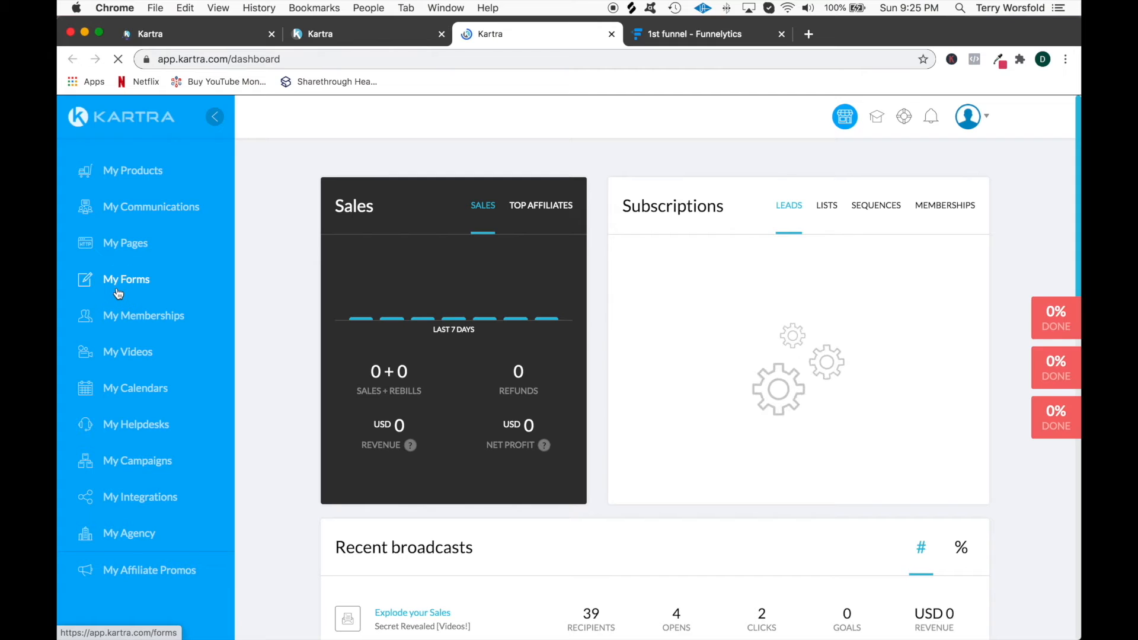
click(118, 292)
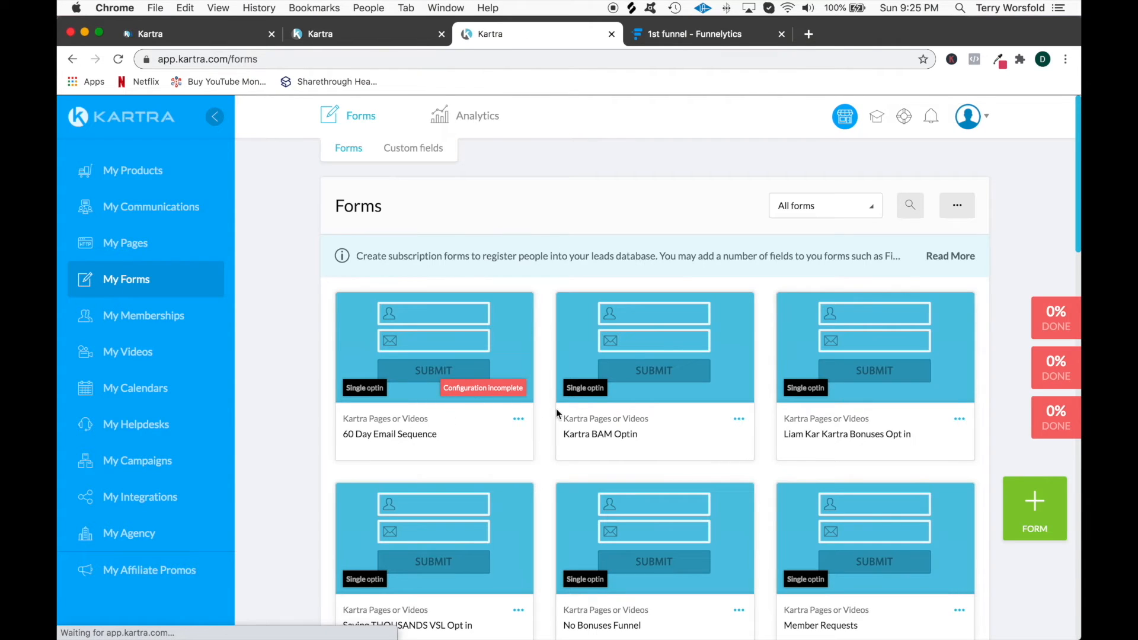
click(519, 423)
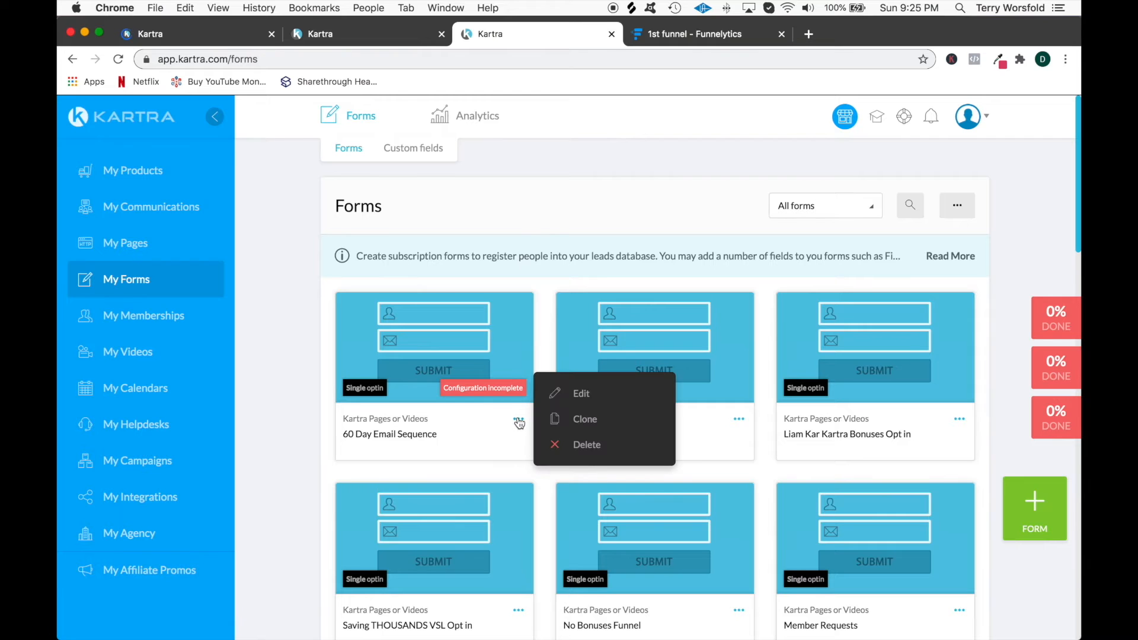
click(588, 391)
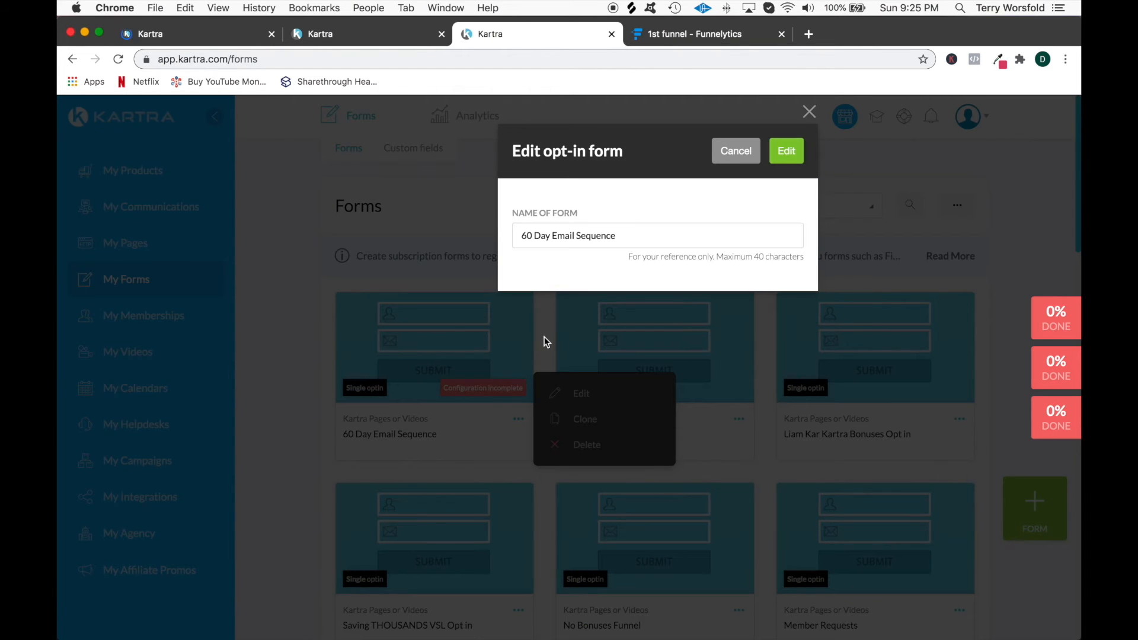
click(787, 151)
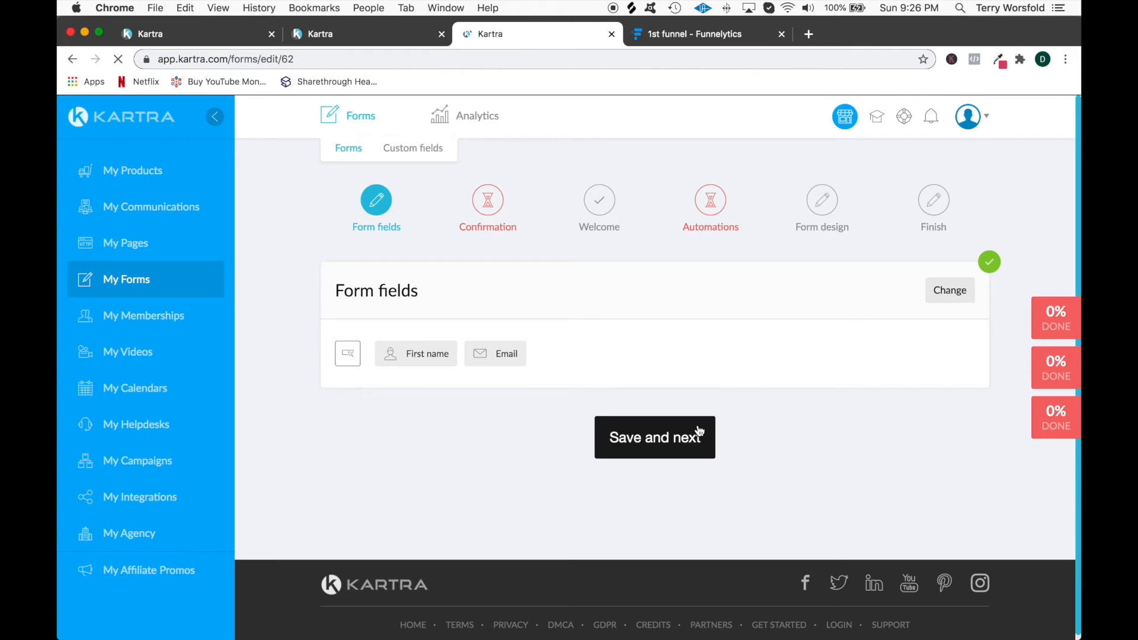
Set the form's success page to the Kartra page 60 Day Email Sequence TY from the Examples site and save it
click(700, 430)
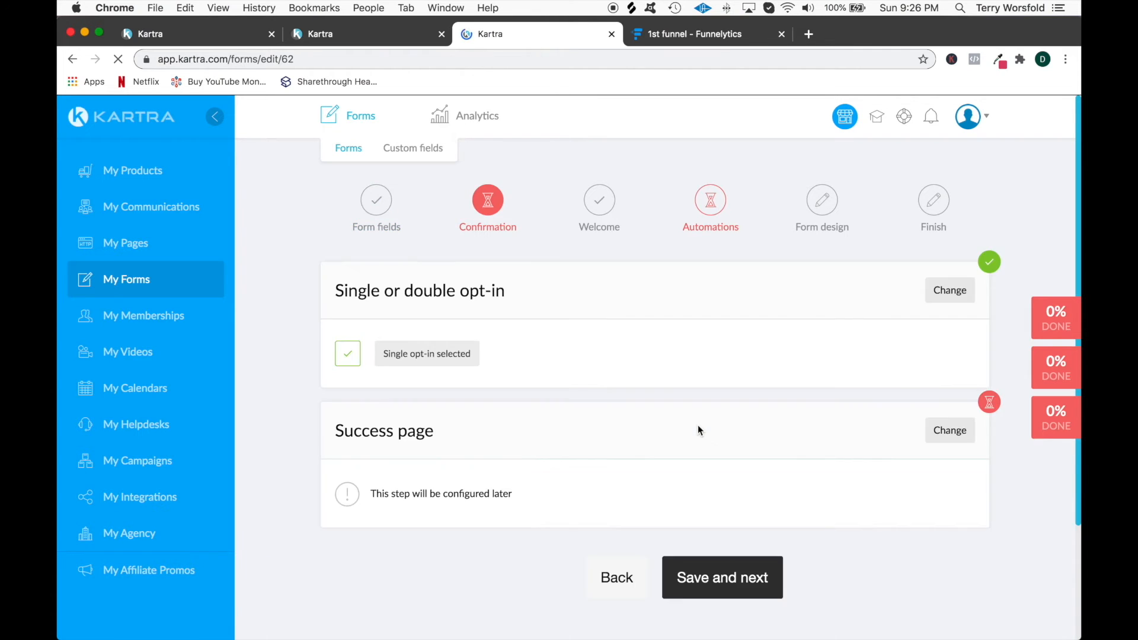
click(950, 430)
click(413, 508)
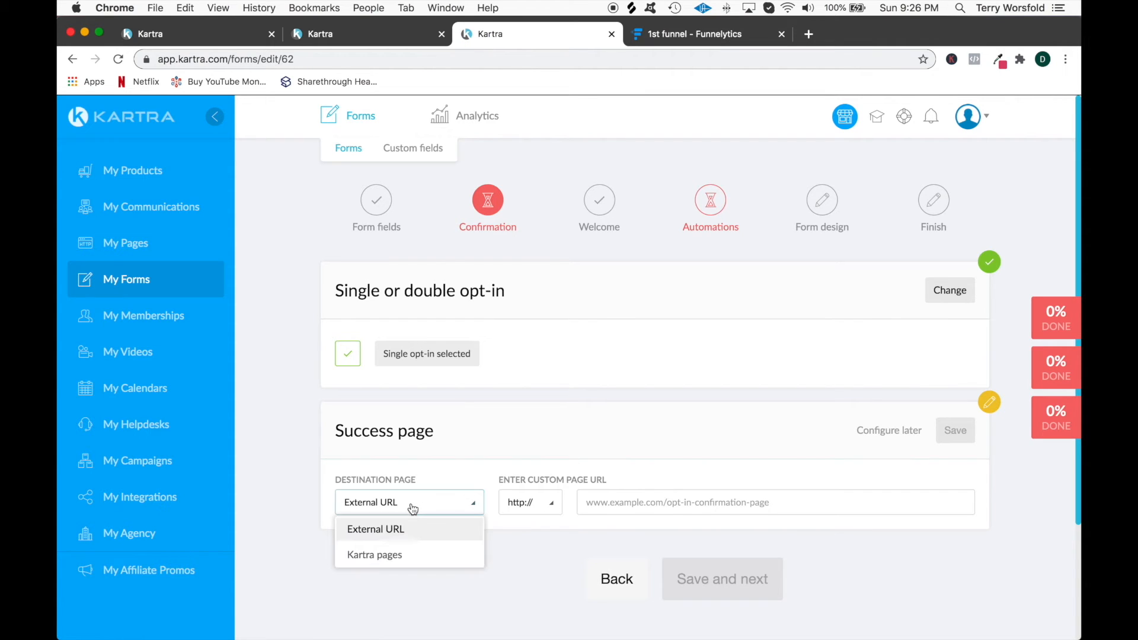
click(394, 546)
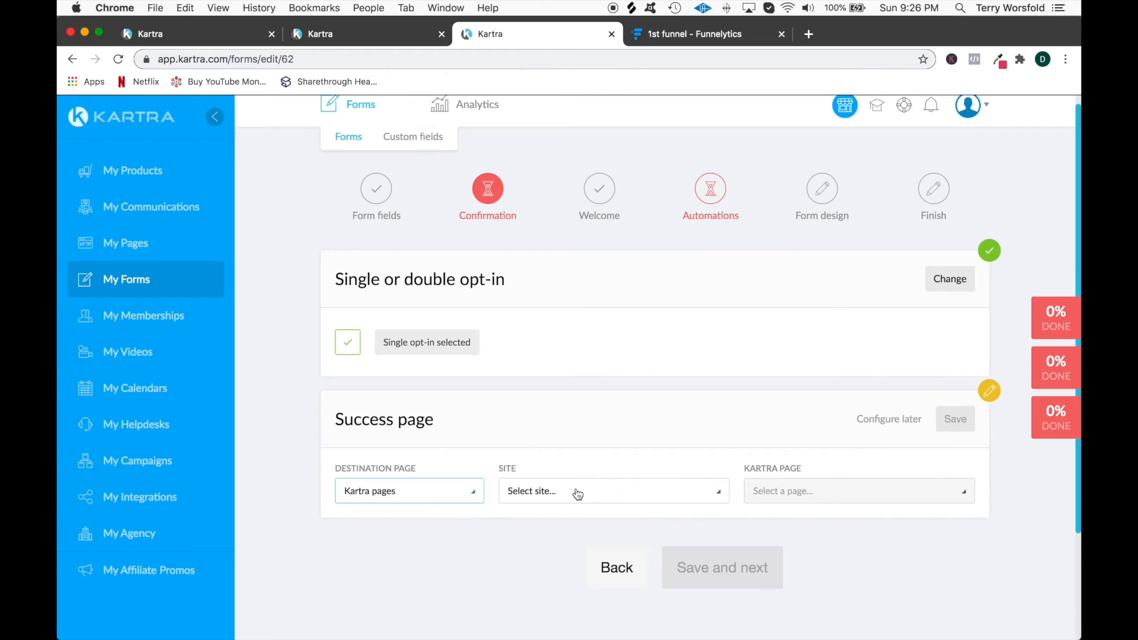
click(581, 498)
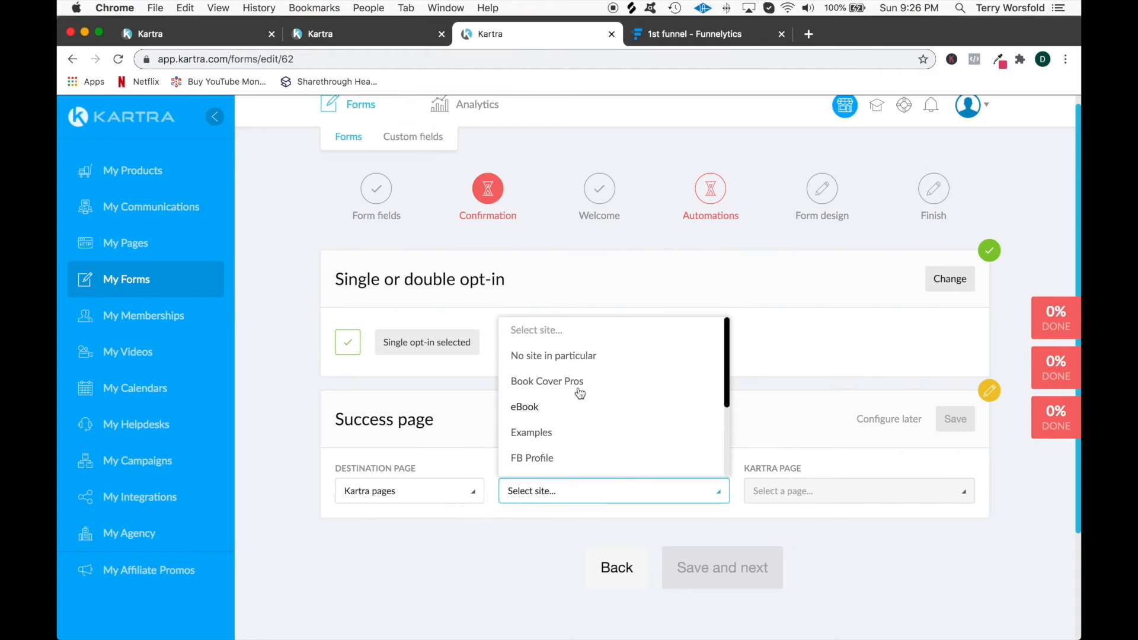
scroll(580, 393, down, 3)
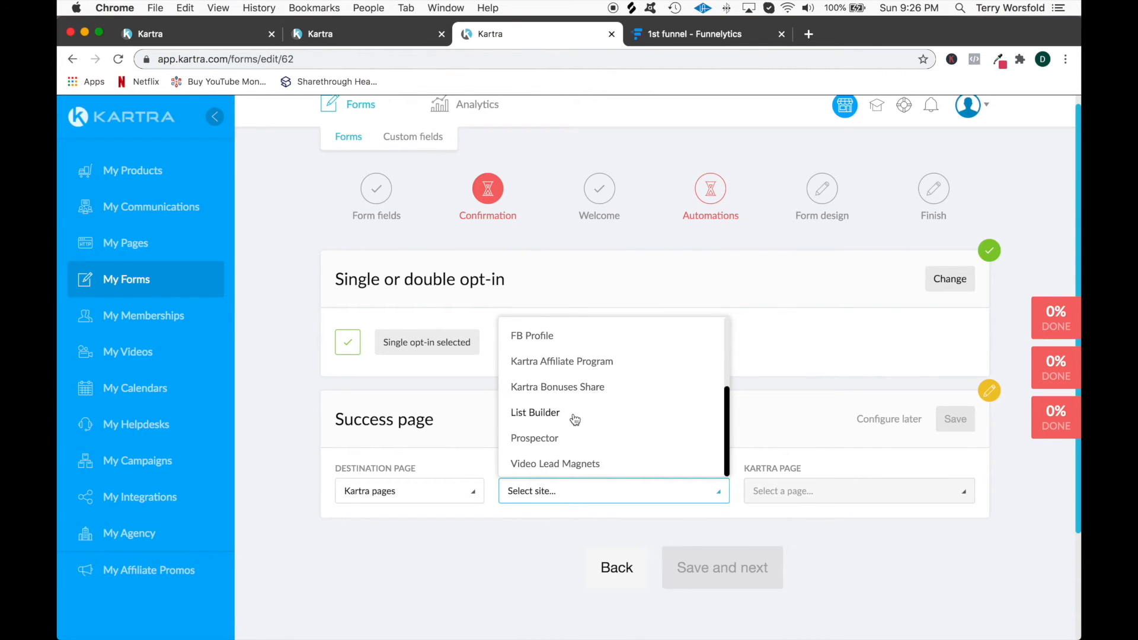
scroll(573, 418, up, 3)
click(539, 396)
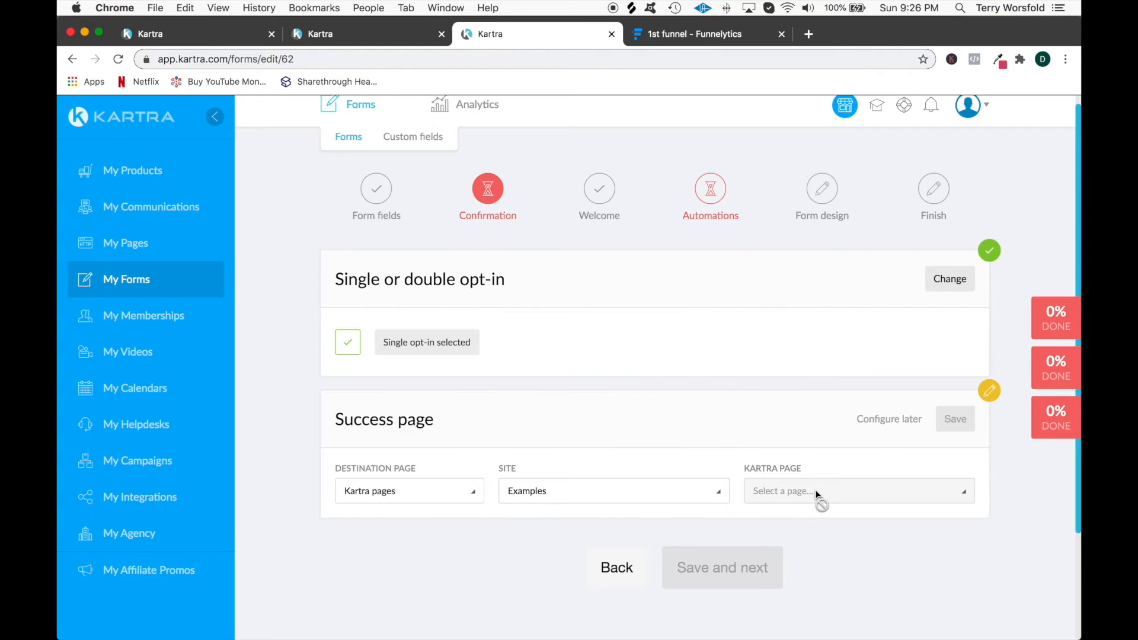
click(896, 498)
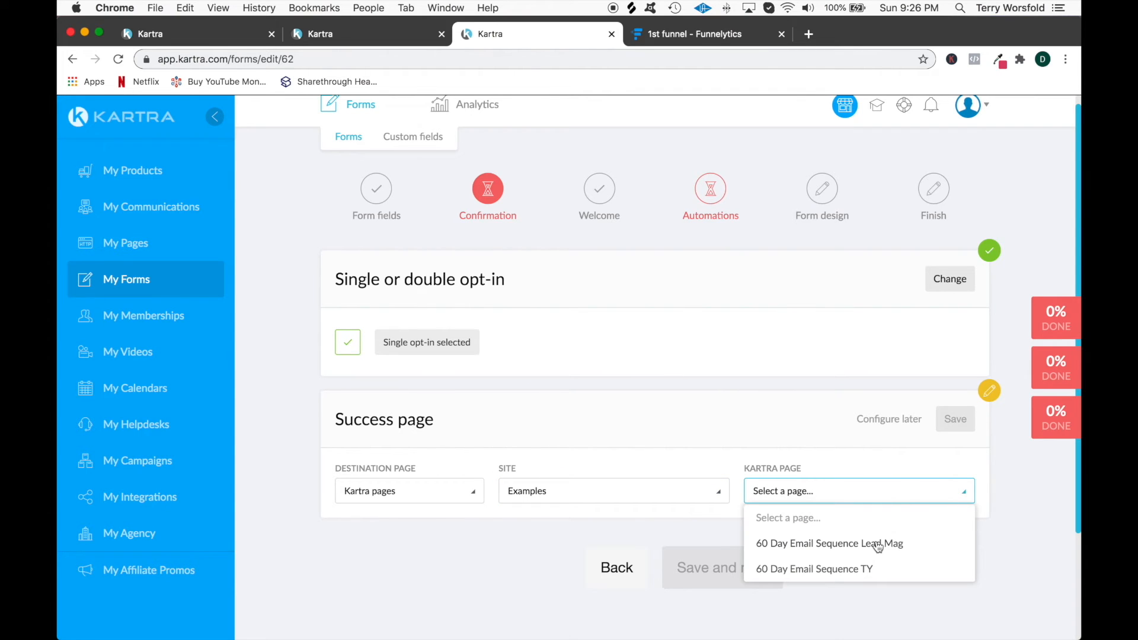
click(836, 570)
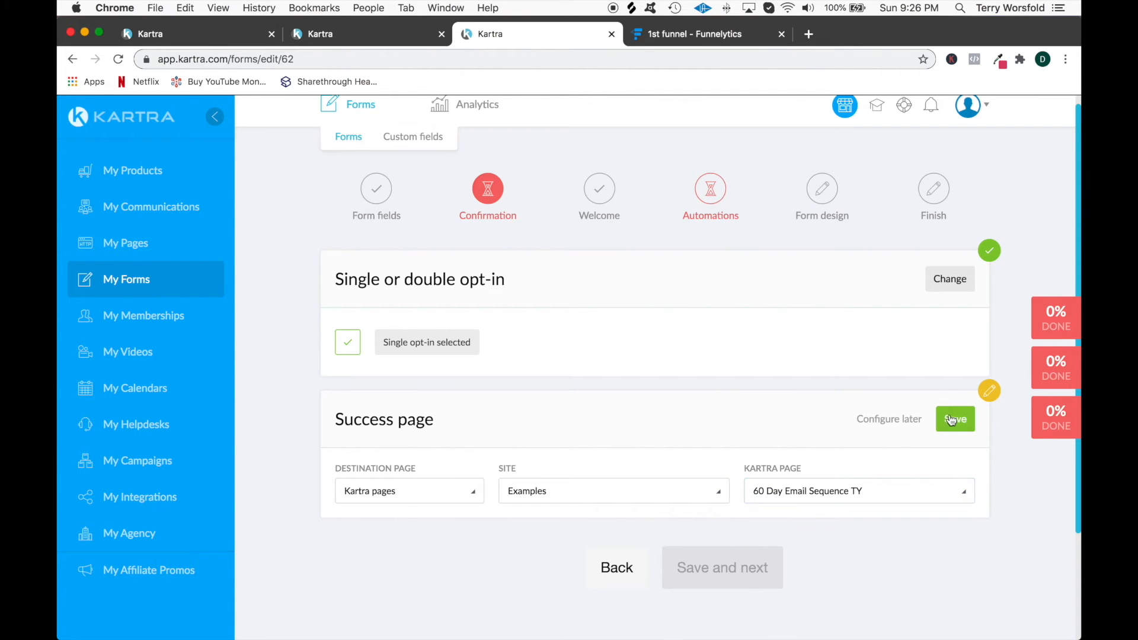
click(951, 420)
click(724, 566)
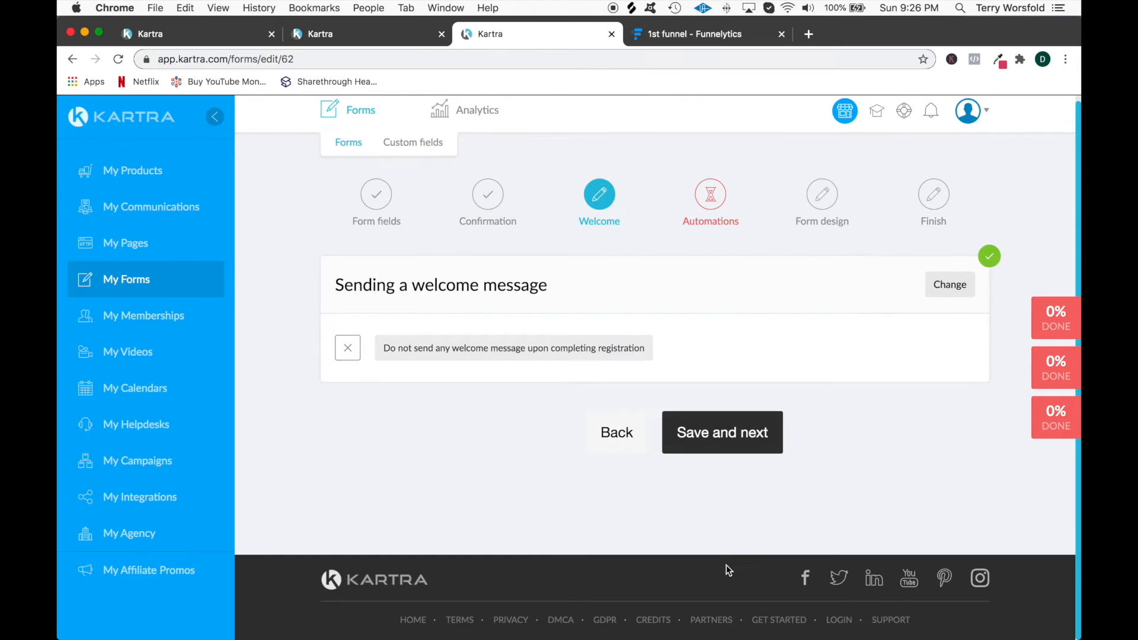
Keep the welcome message off, choose not to subscribe leads to any sequence, and save the form's automations
click(750, 441)
scroll(770, 385, down, 3)
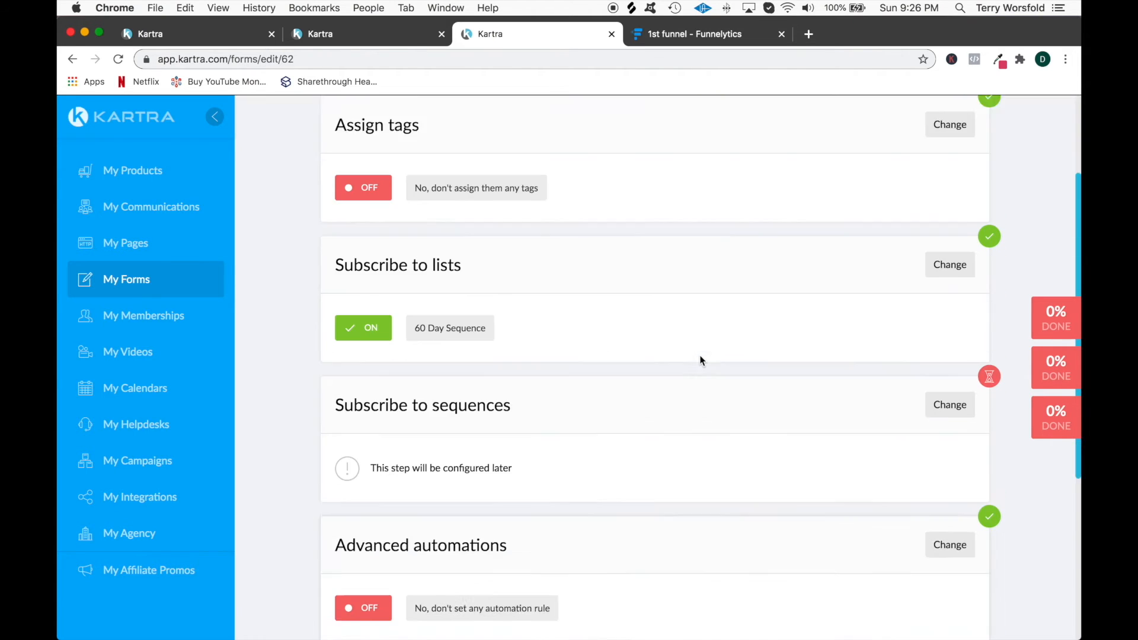
scroll(701, 359, down, 2)
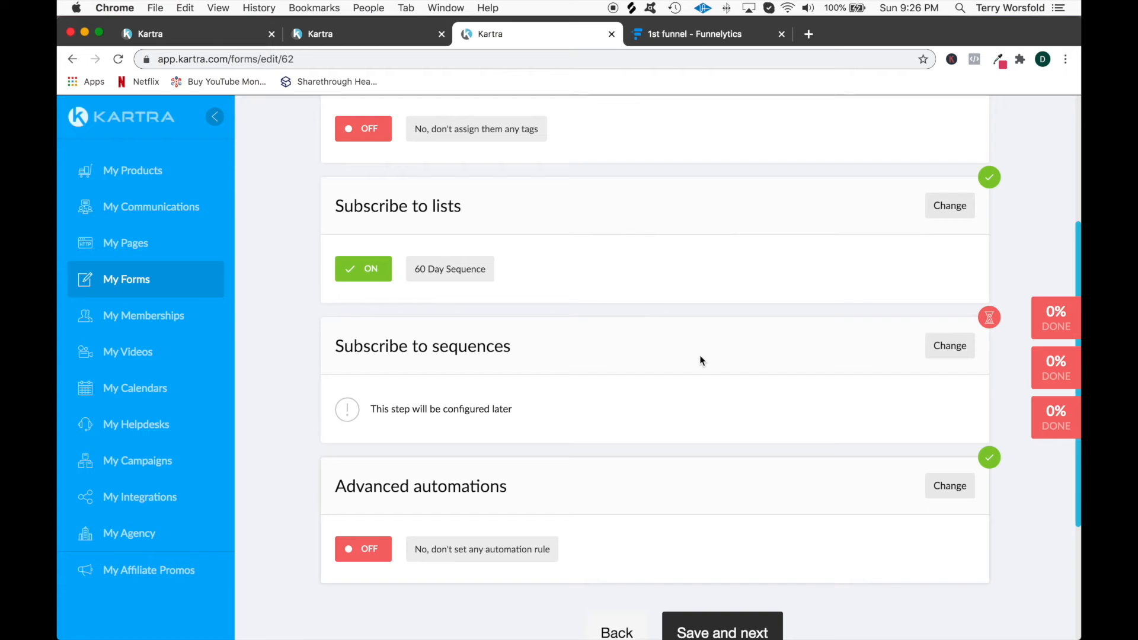
click(949, 346)
click(346, 403)
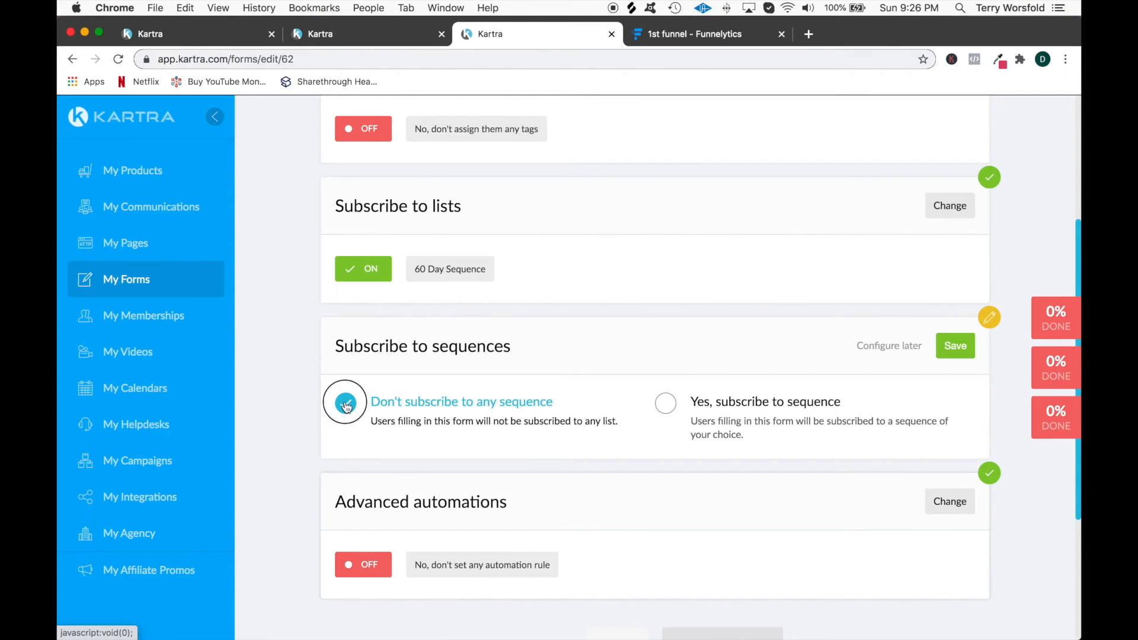
click(957, 349)
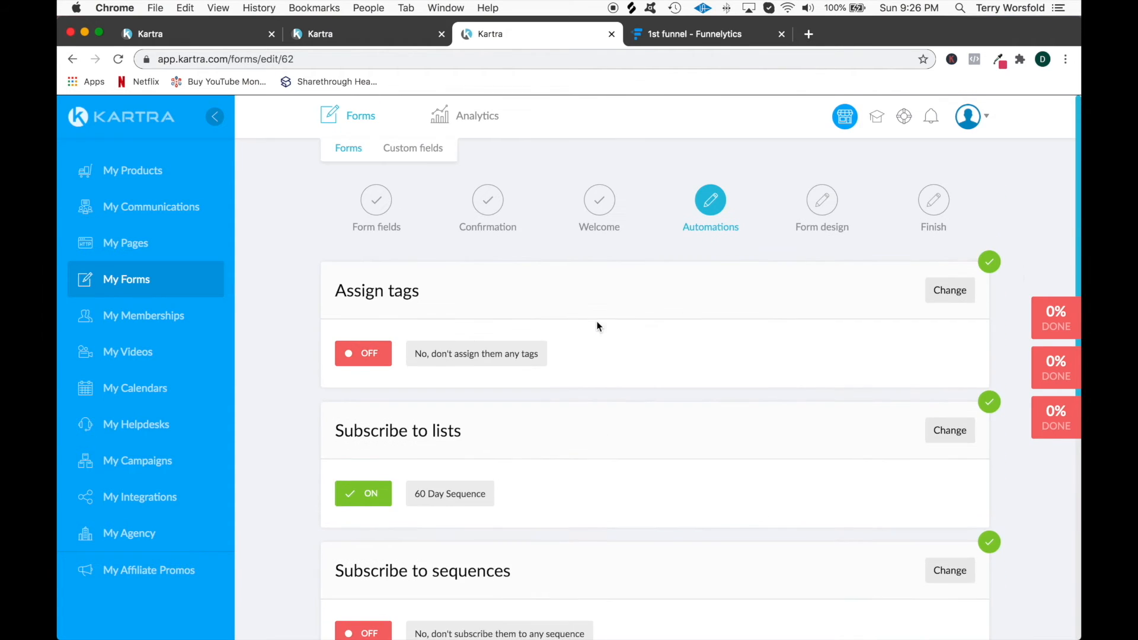
scroll(802, 354, down, 10)
click(727, 436)
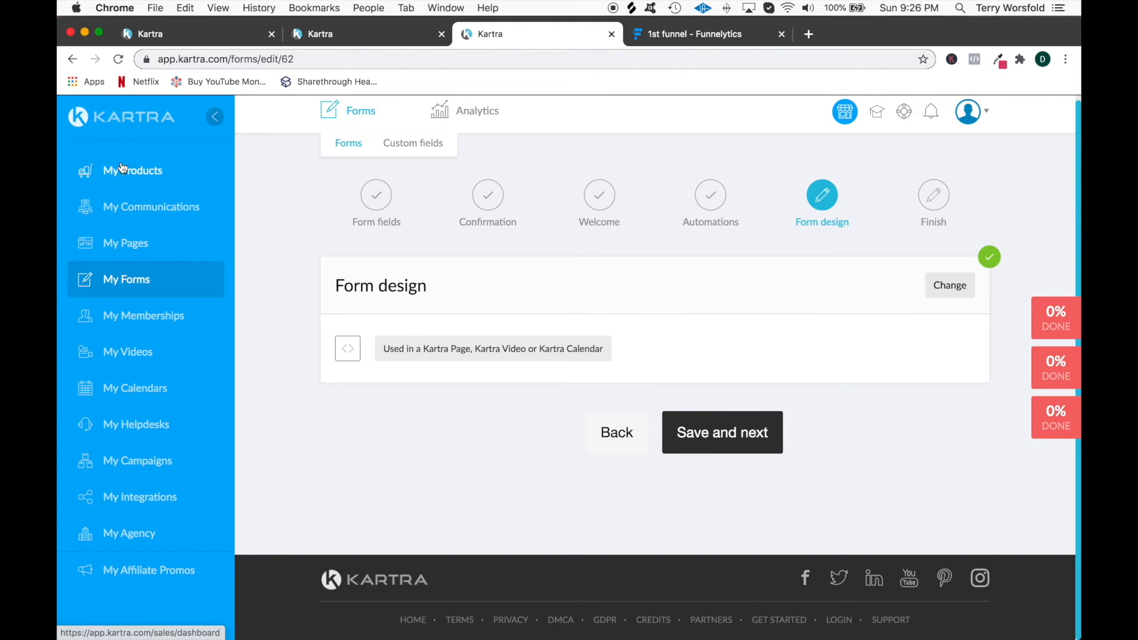
Return to the opt-in page's editor and open the button settings of the form under the headline
click(156, 34)
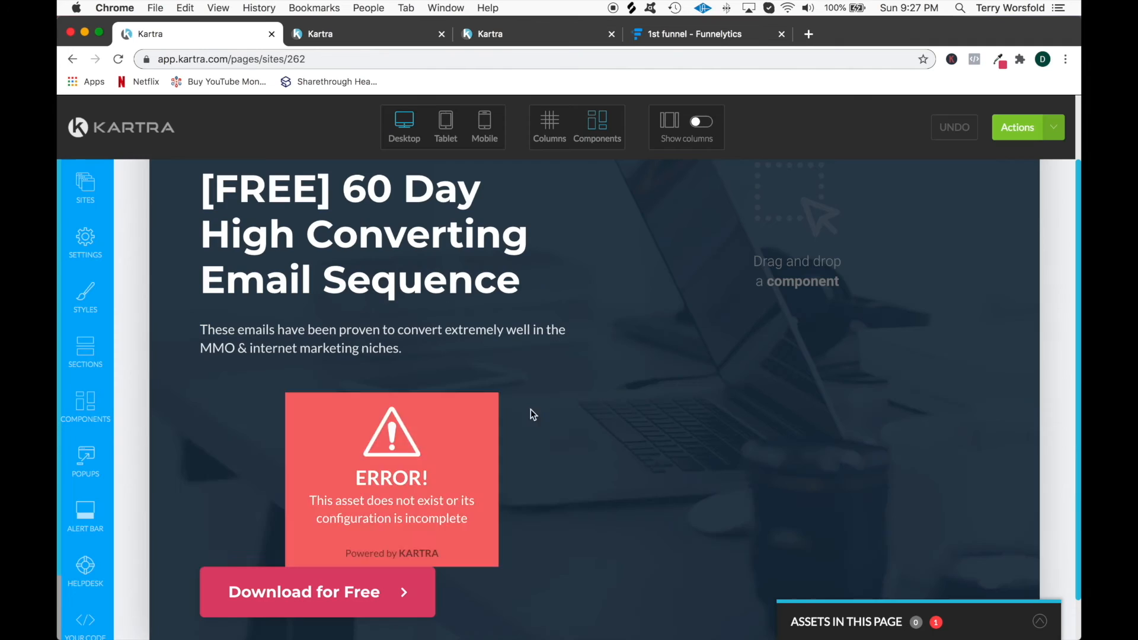
mouse_move(473, 456)
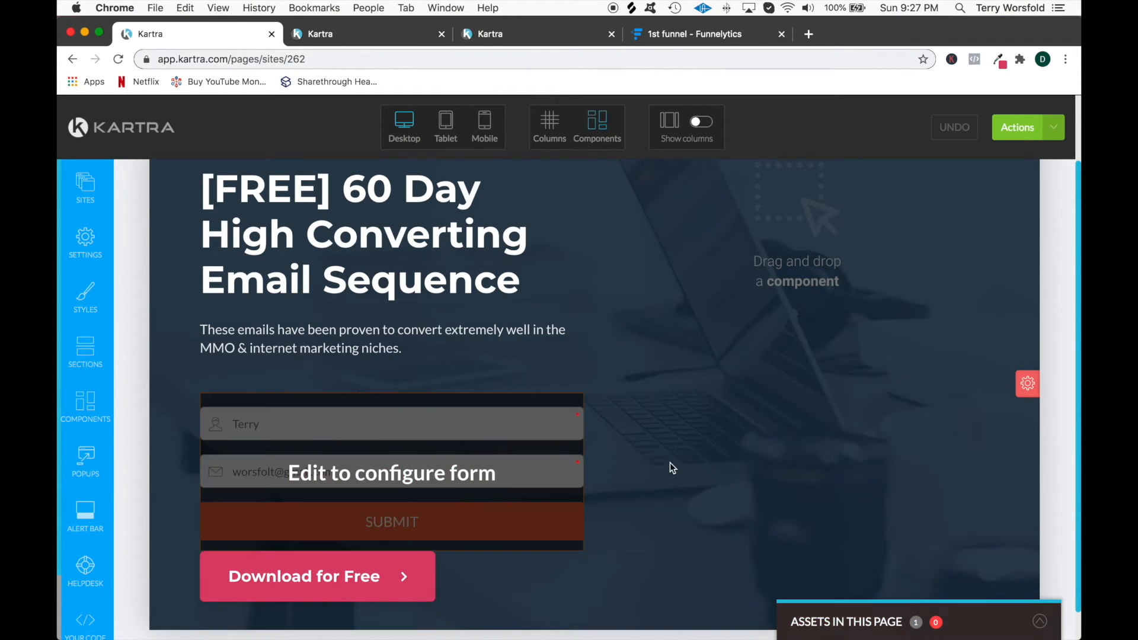
mouse_move(292, 570)
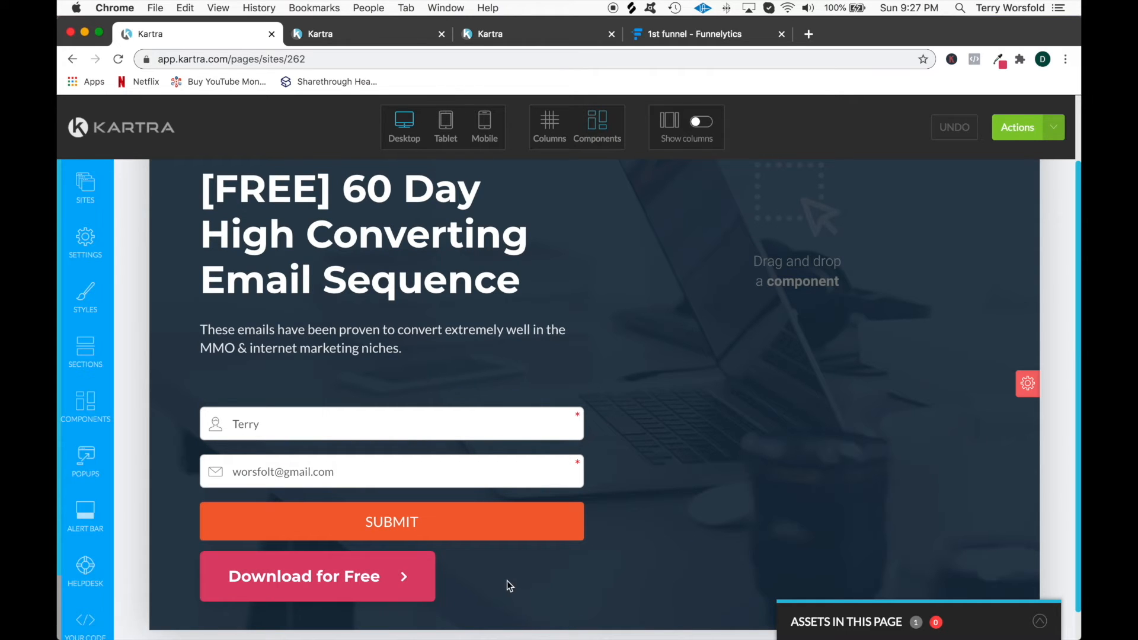
mouse_move(399, 467)
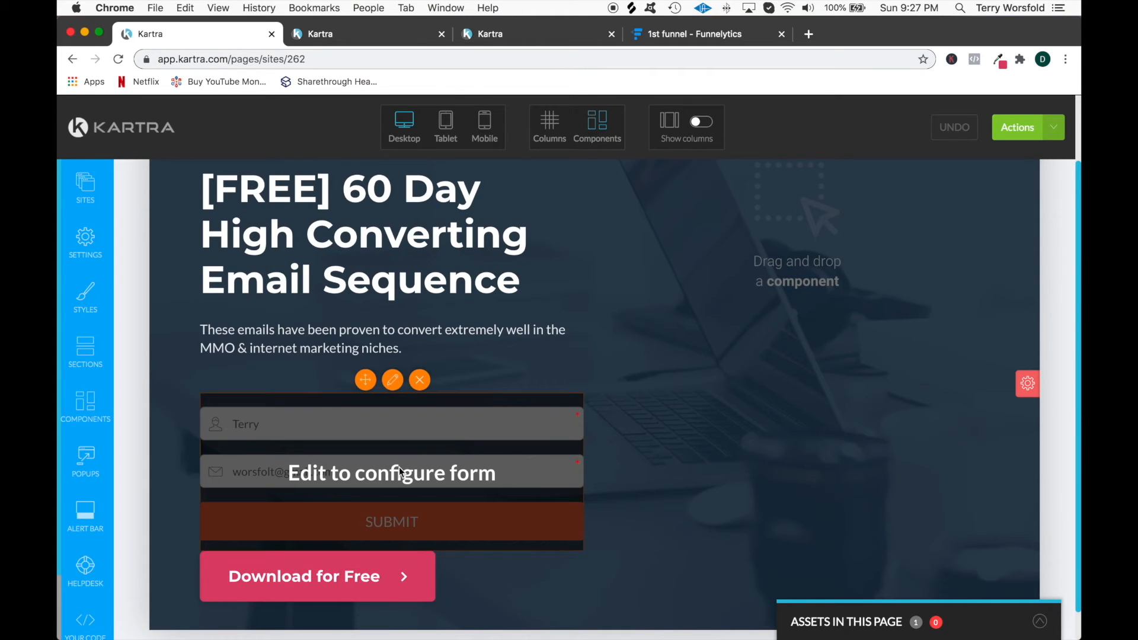
click(395, 380)
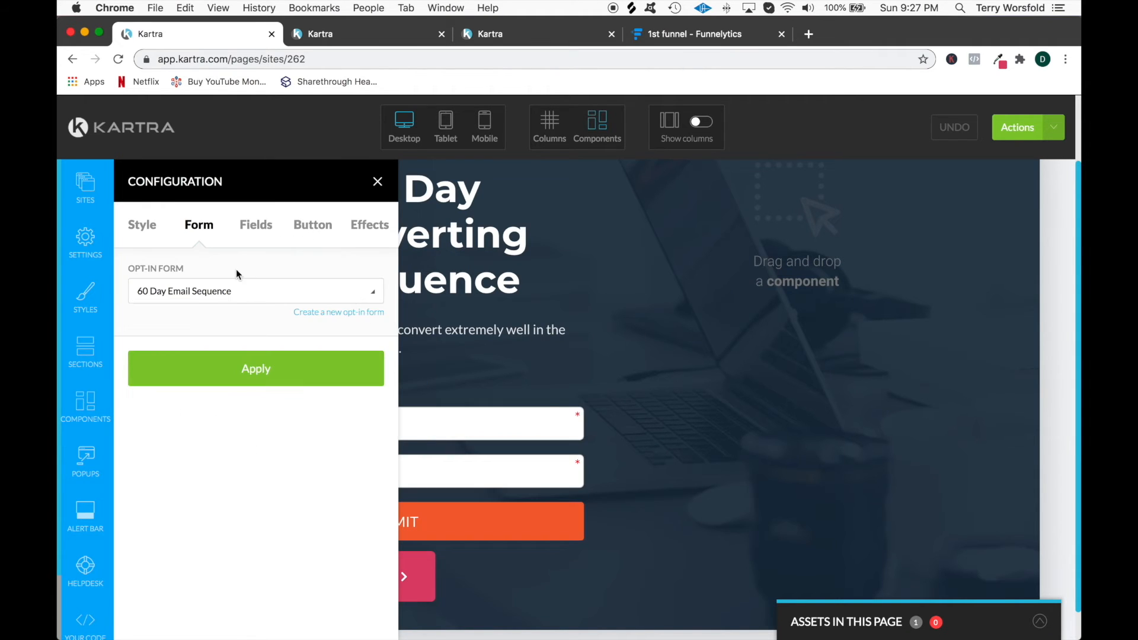
click(313, 224)
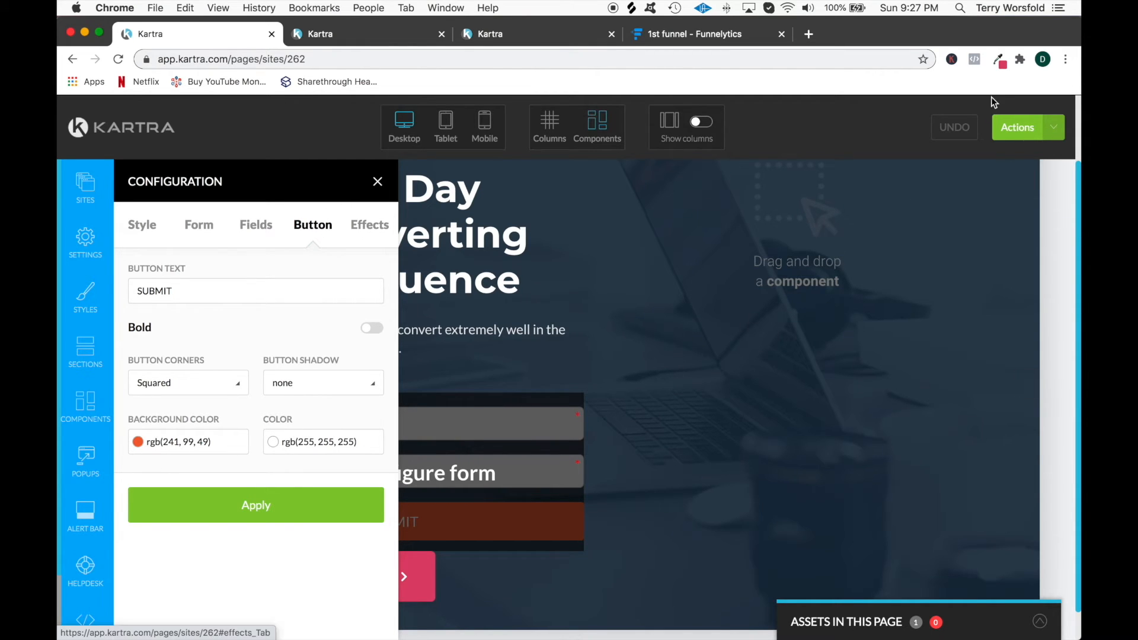
Copy the hex colour #d9436b from the Eye Dropper extension and close its popup
click(998, 60)
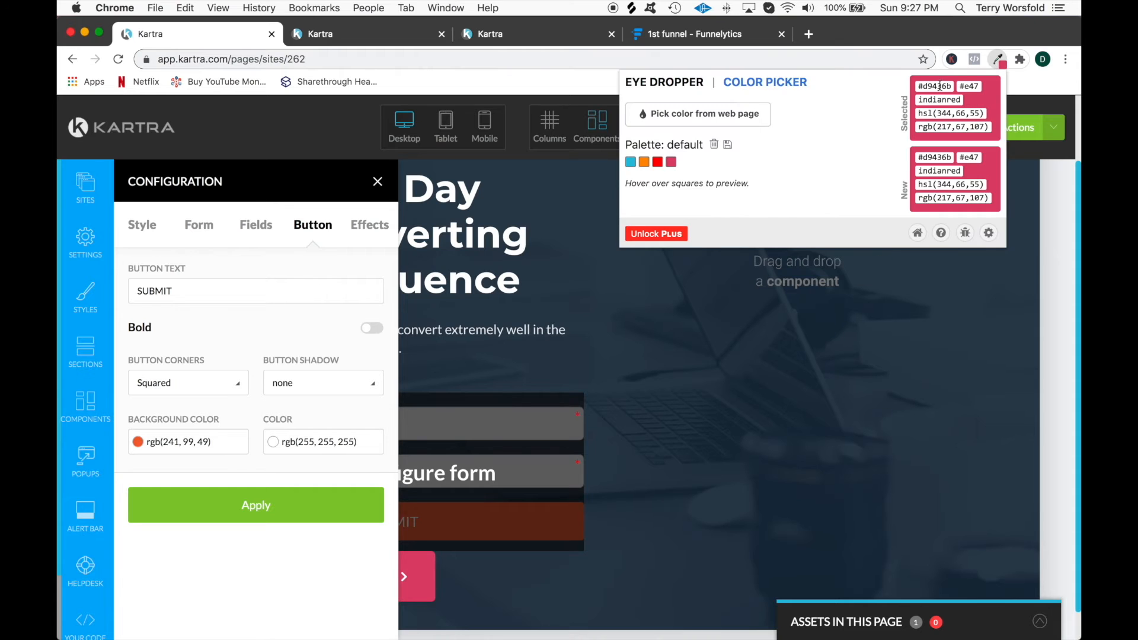
click(939, 86)
key(super+c)
click(679, 338)
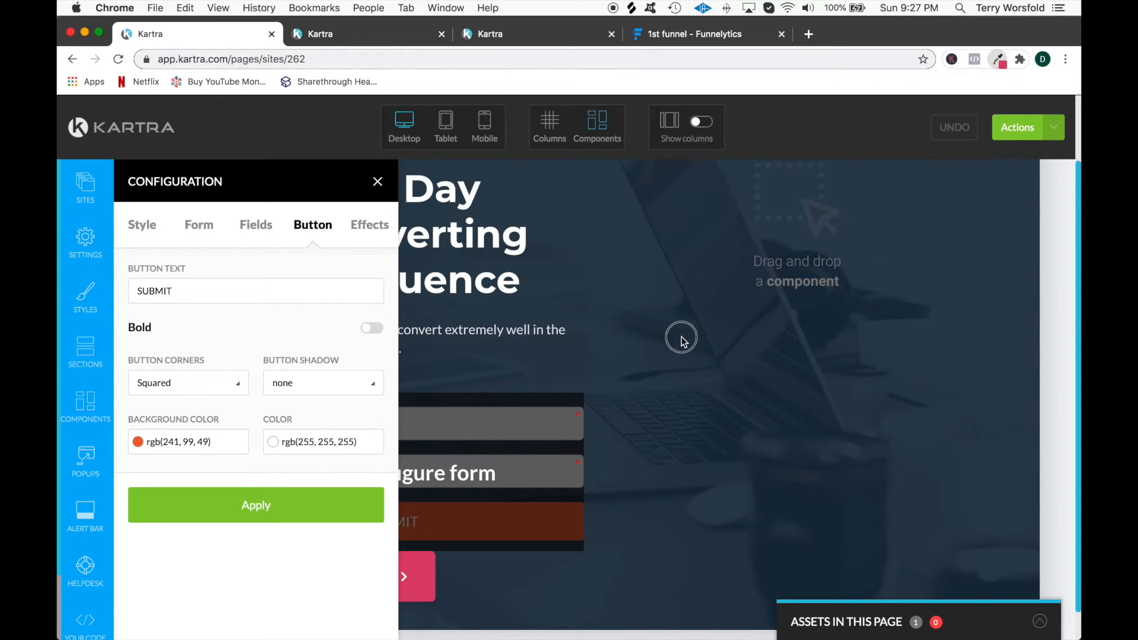
click(998, 60)
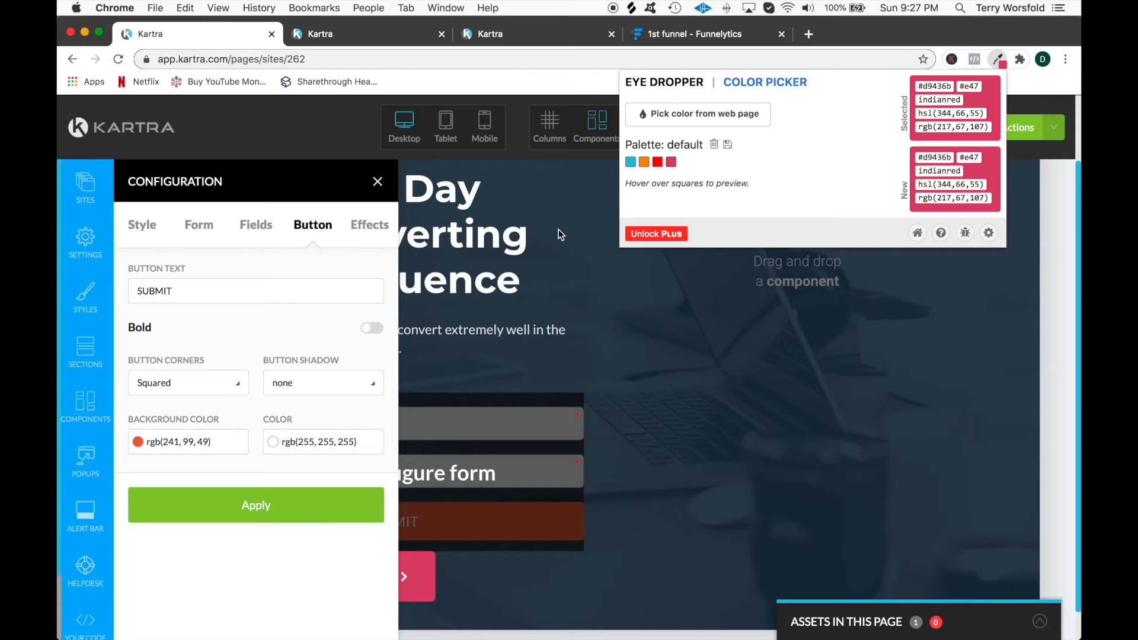
click(631, 309)
Replace the form button's background colour with the copied #d9436b, rgb(217, 67, 107), and apply it
click(201, 444)
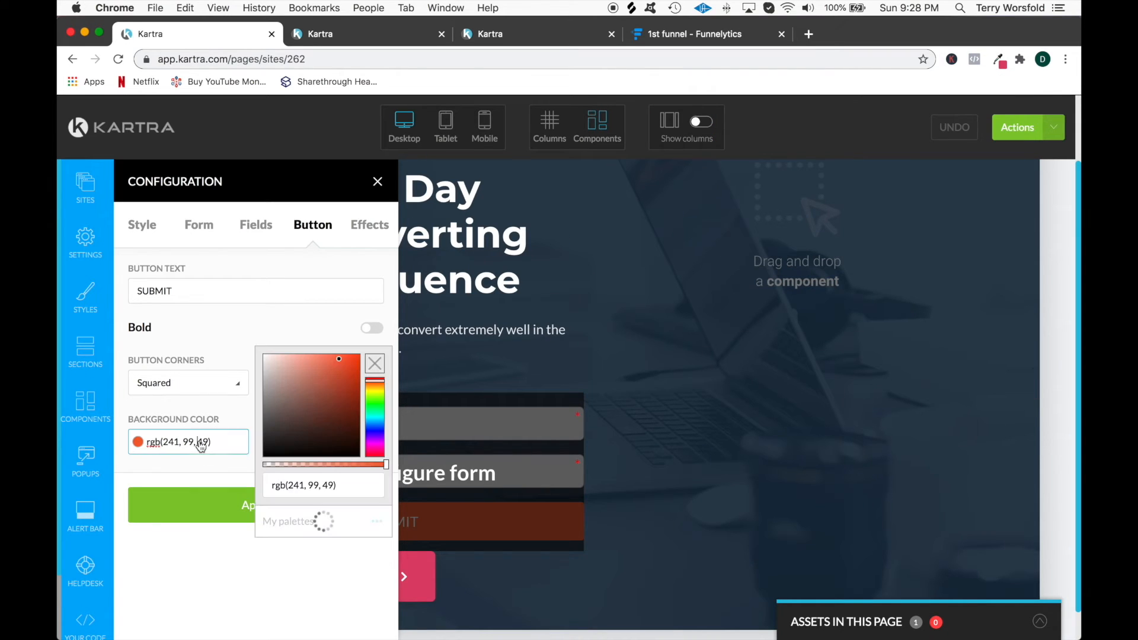
click(346, 485)
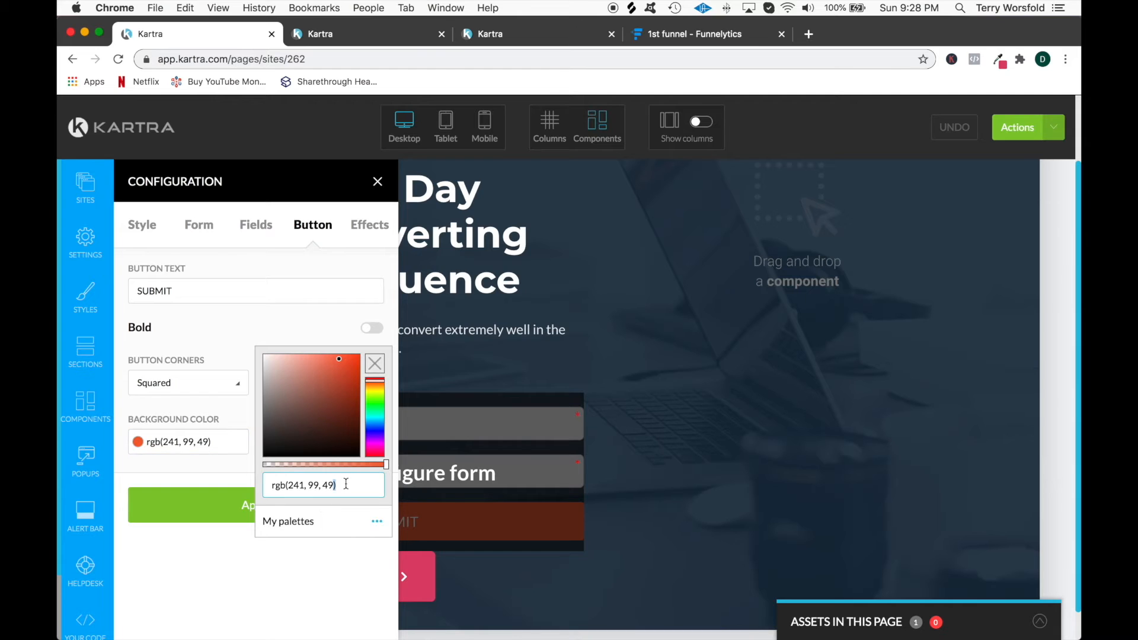
key(super+a)
key(BackSpace)
key(super+v)
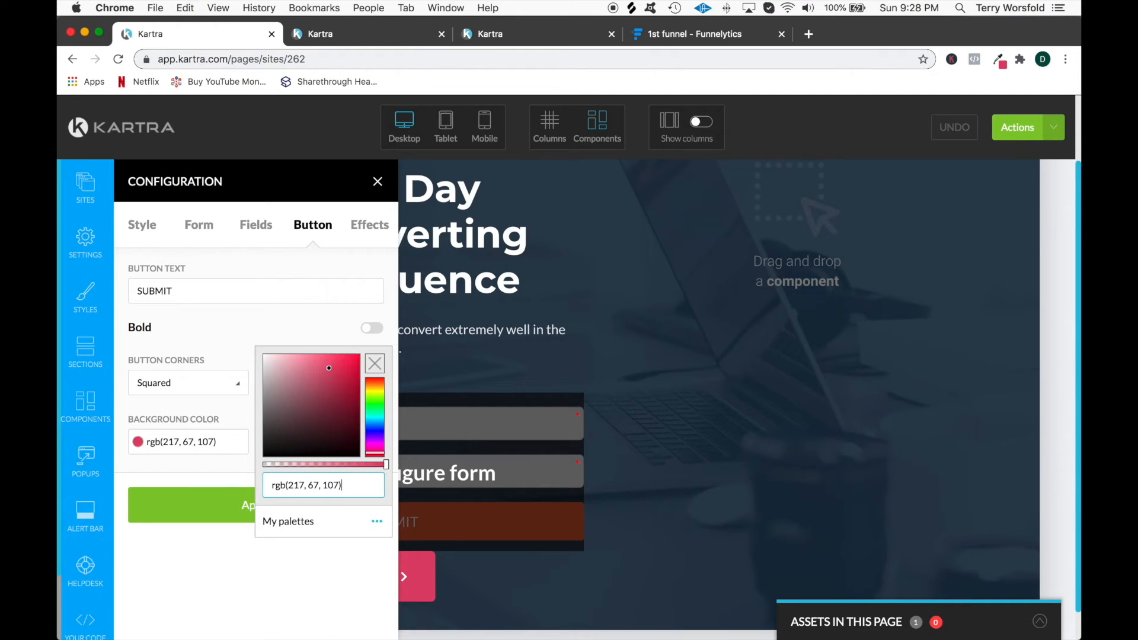
click(225, 518)
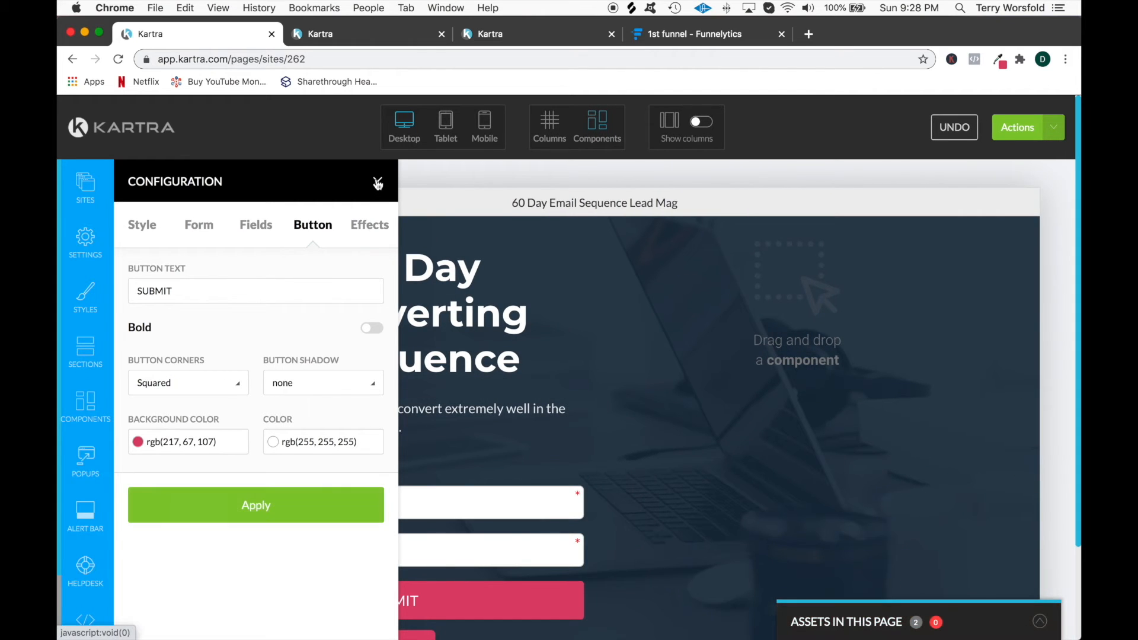
Change the form button's text to GET ACCESS NOW!, apply it and close the configuration
double_click(287, 286)
text(GET ACCE)
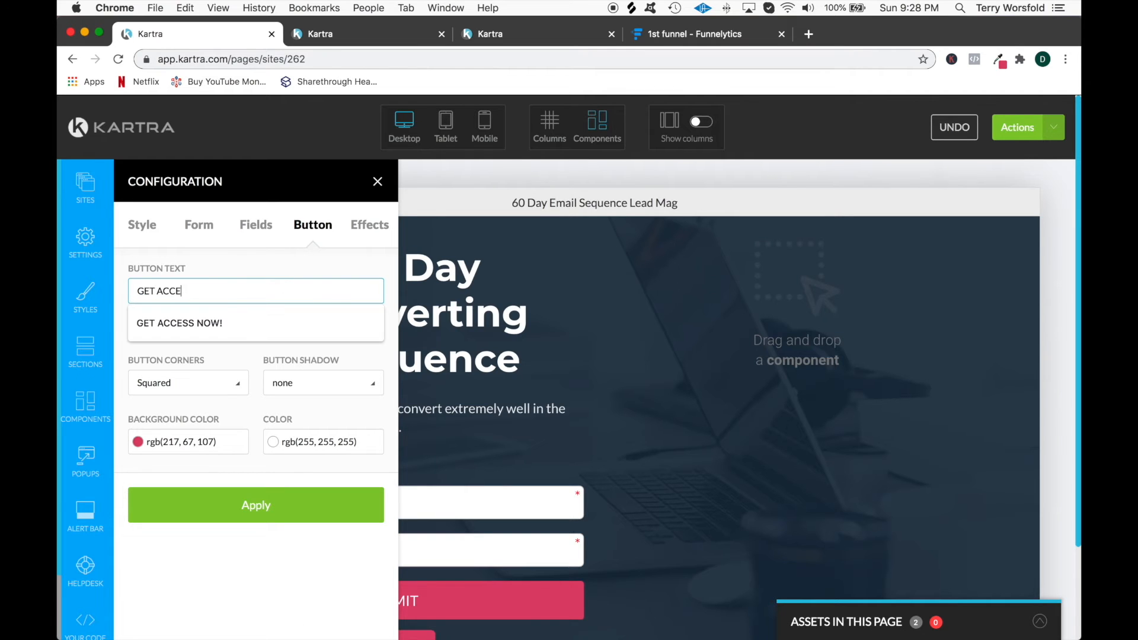
text(SS)
key(Down)
key(Return)
click(247, 495)
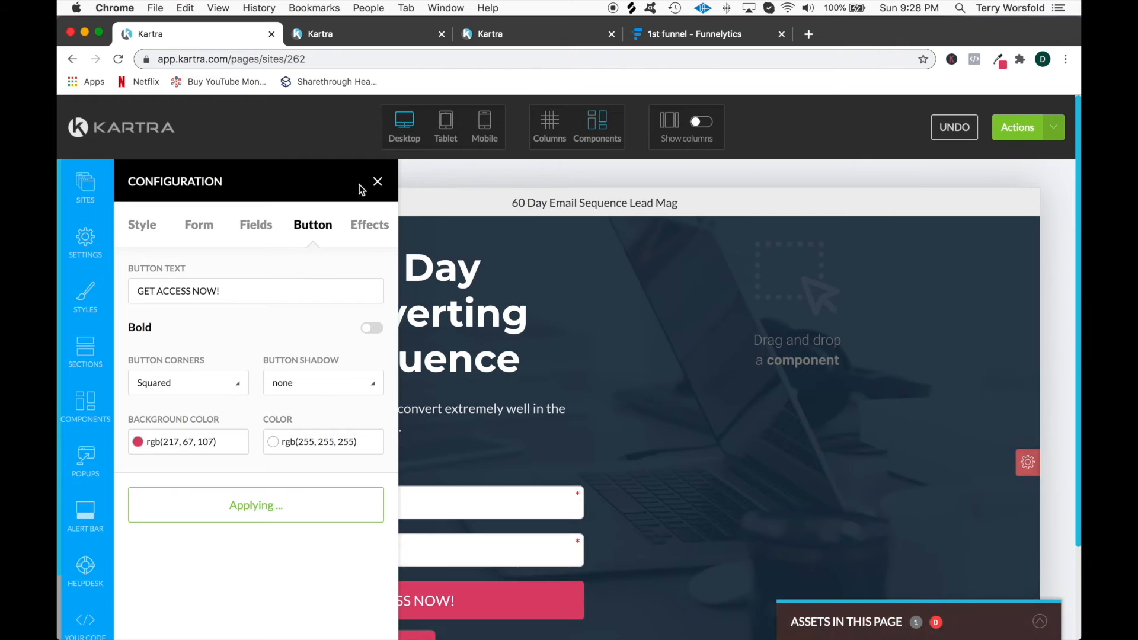
click(383, 186)
Delete the Download for Free button below the opt-in form
scroll(457, 546, down, 3)
mouse_move(368, 534)
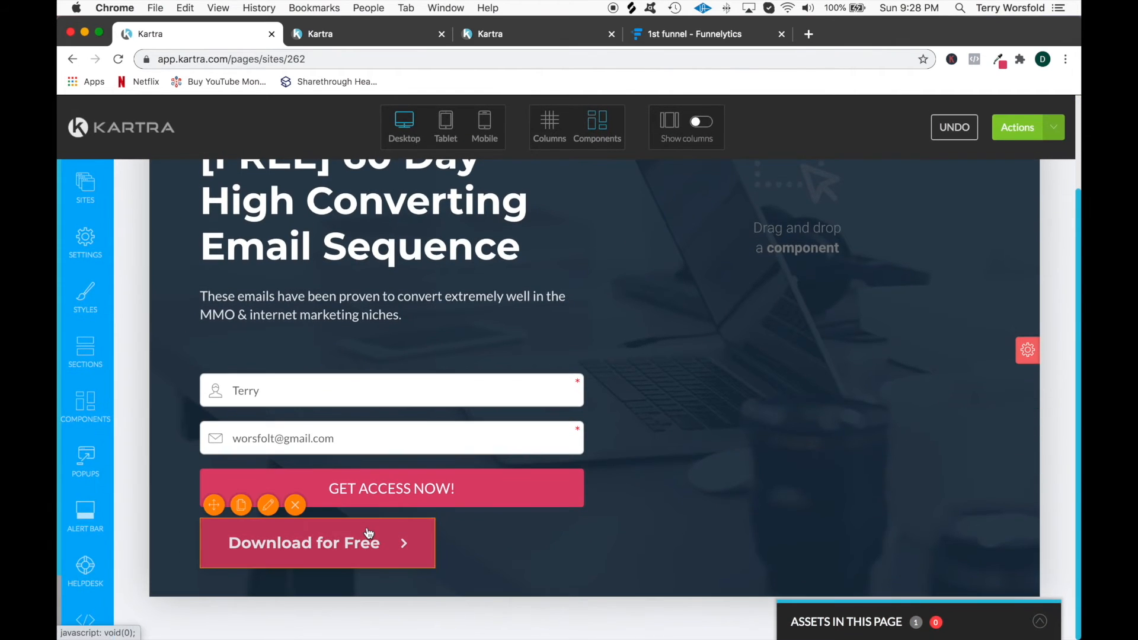
click(295, 507)
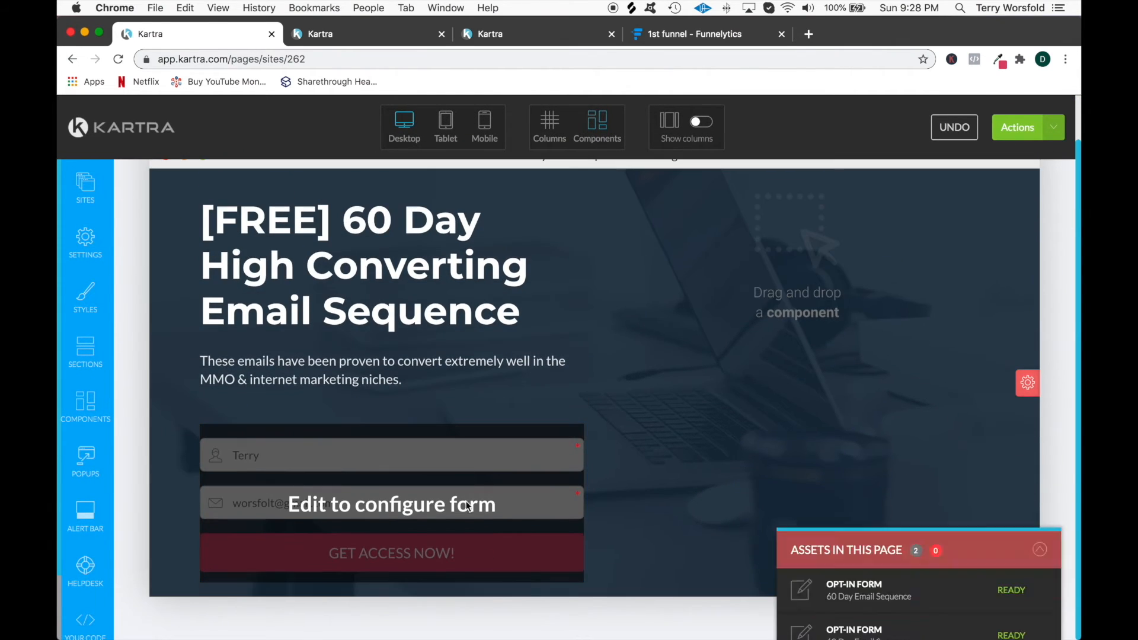
Publish the opt-in page live and close the publishing options
click(1025, 127)
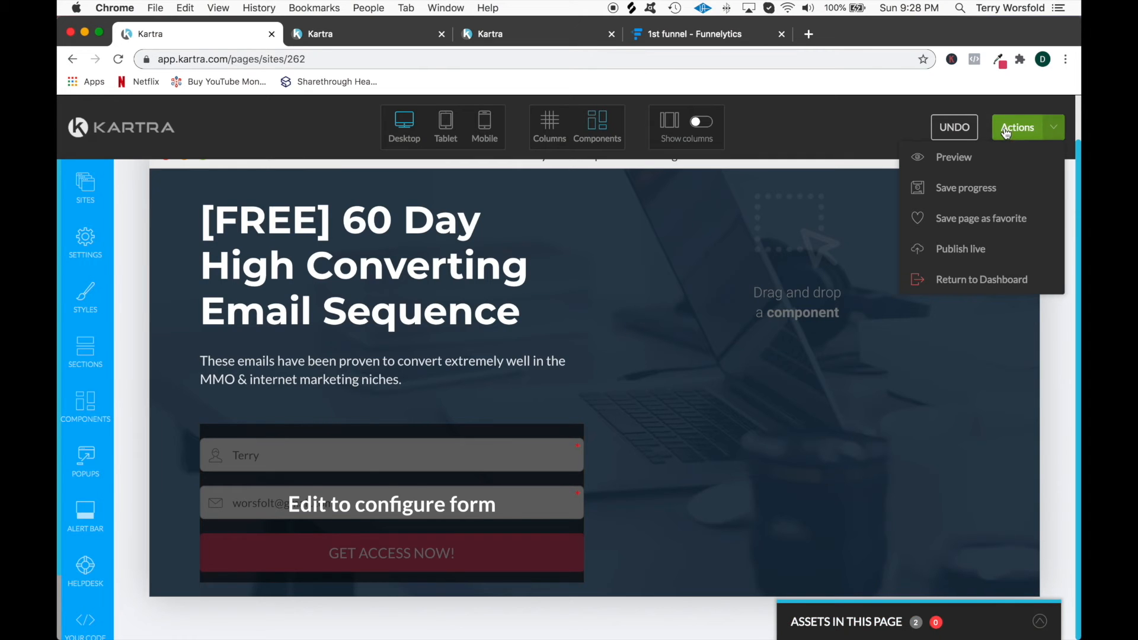
click(969, 251)
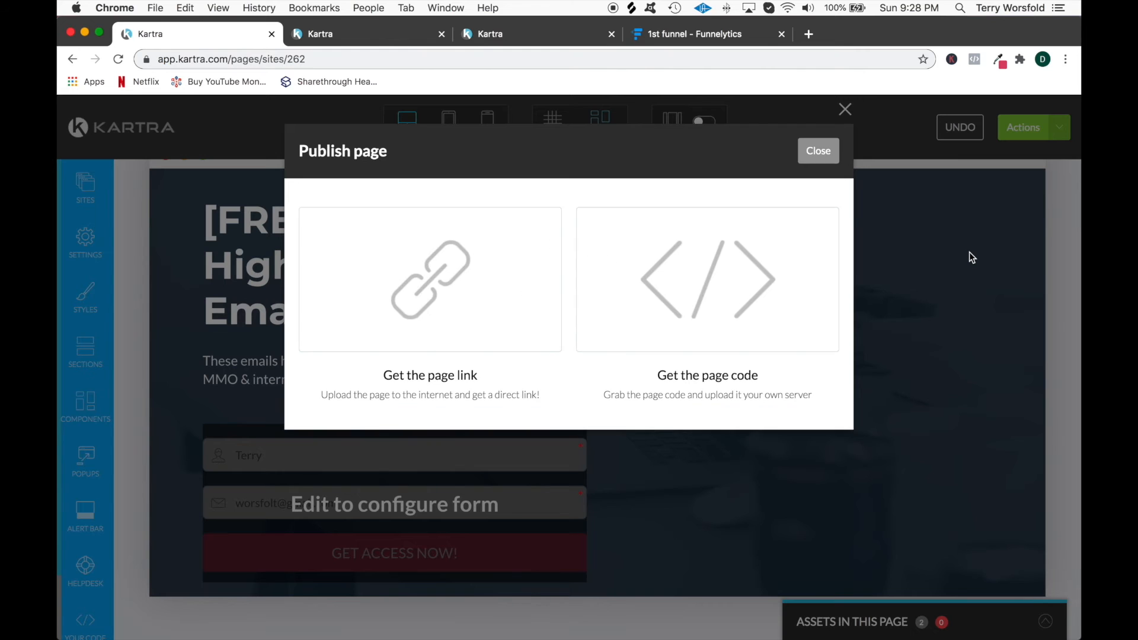
click(818, 151)
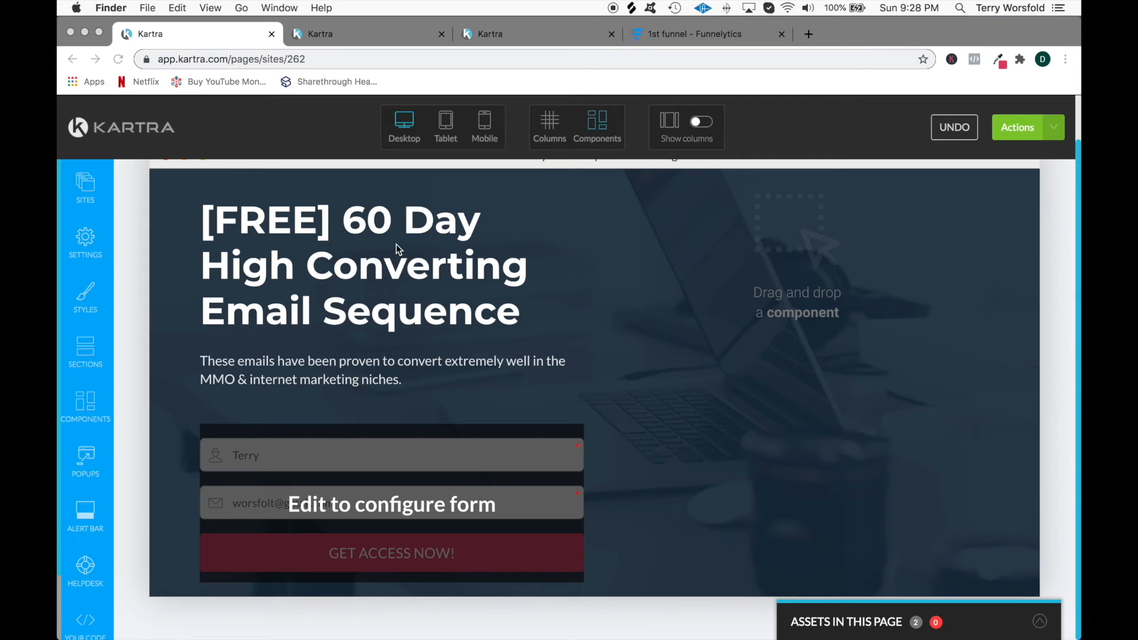
click(689, 293)
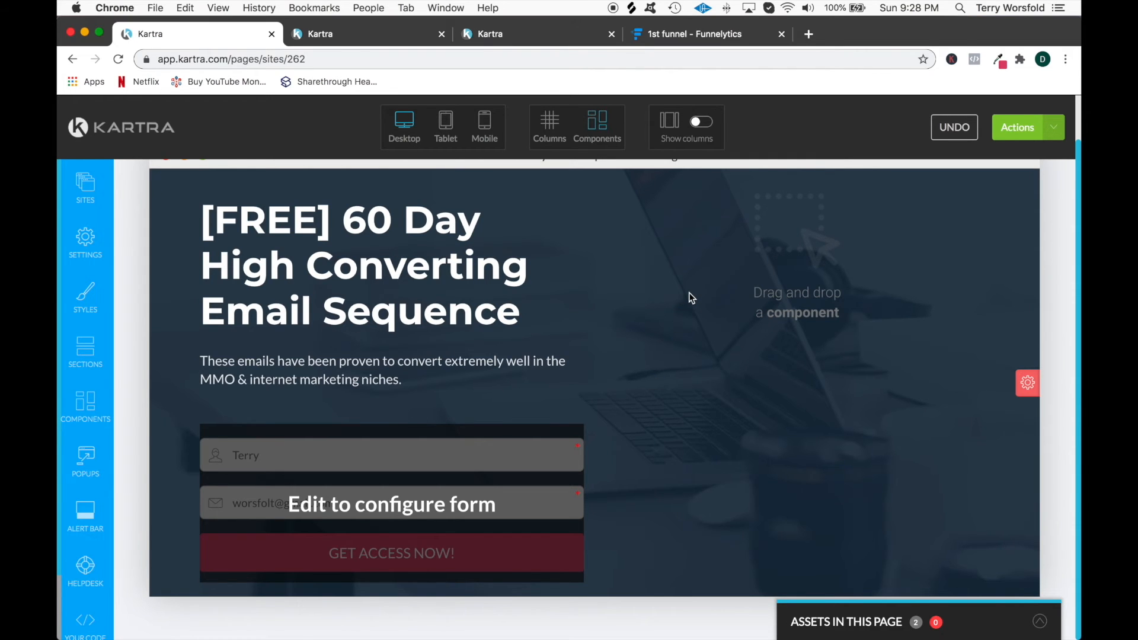
Switch to the Lead Magnets folder in Google Drive and look through the emails in 60 day High Converting Seinfeld Sequence.docx
key(super+t)
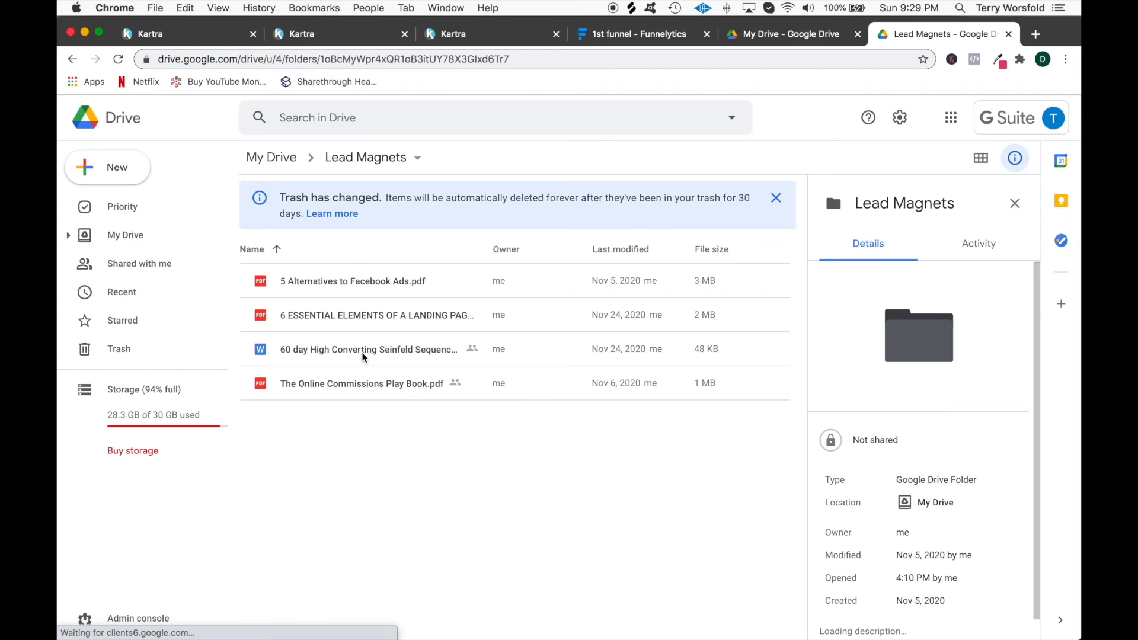
double_click(355, 358)
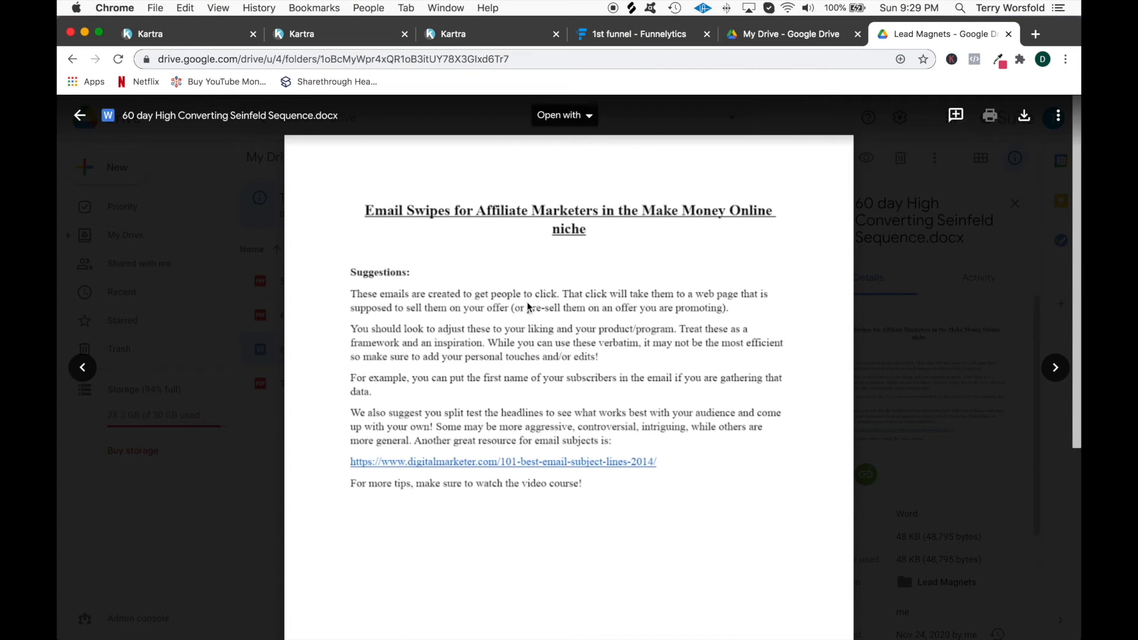
scroll(529, 307, down, 5)
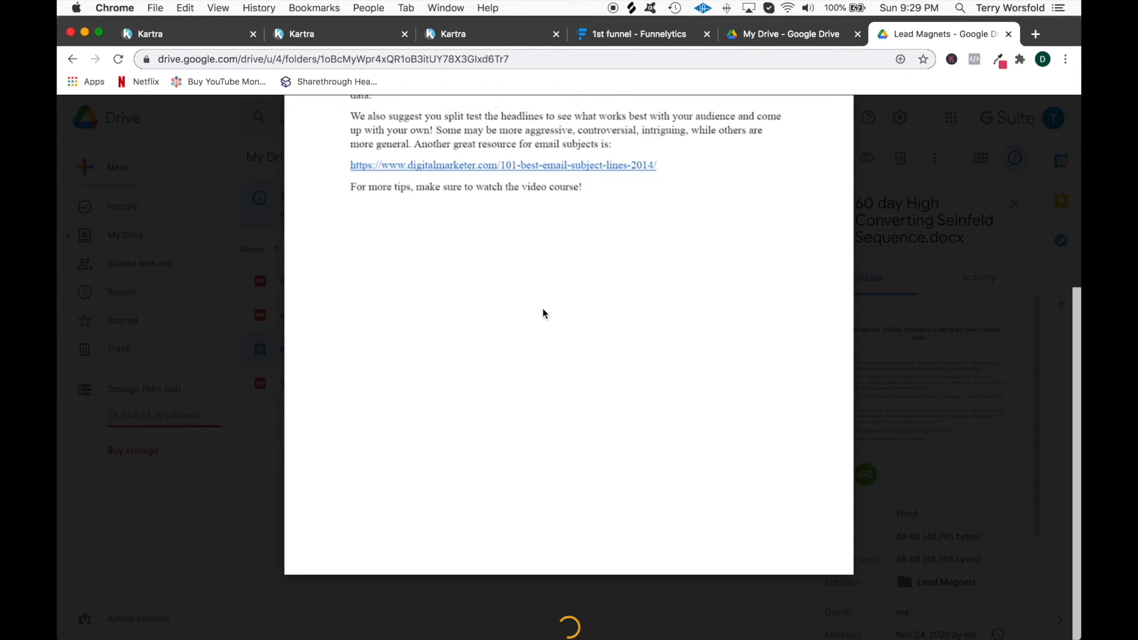
scroll(543, 308, down, 15)
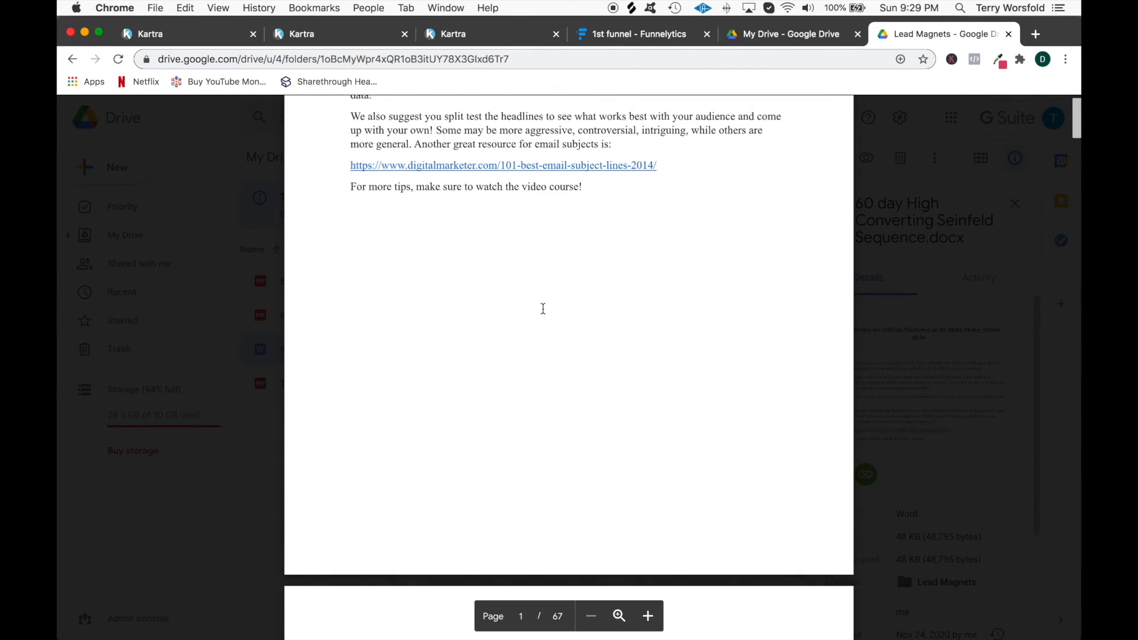
scroll(543, 309, down, 3)
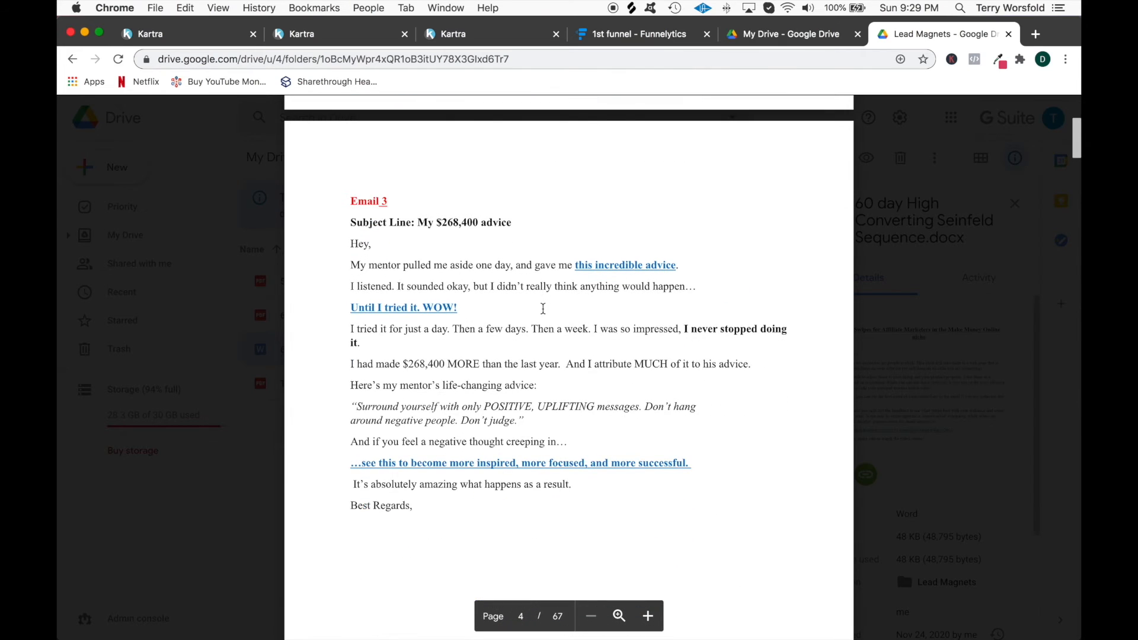
scroll(543, 308, down, 20)
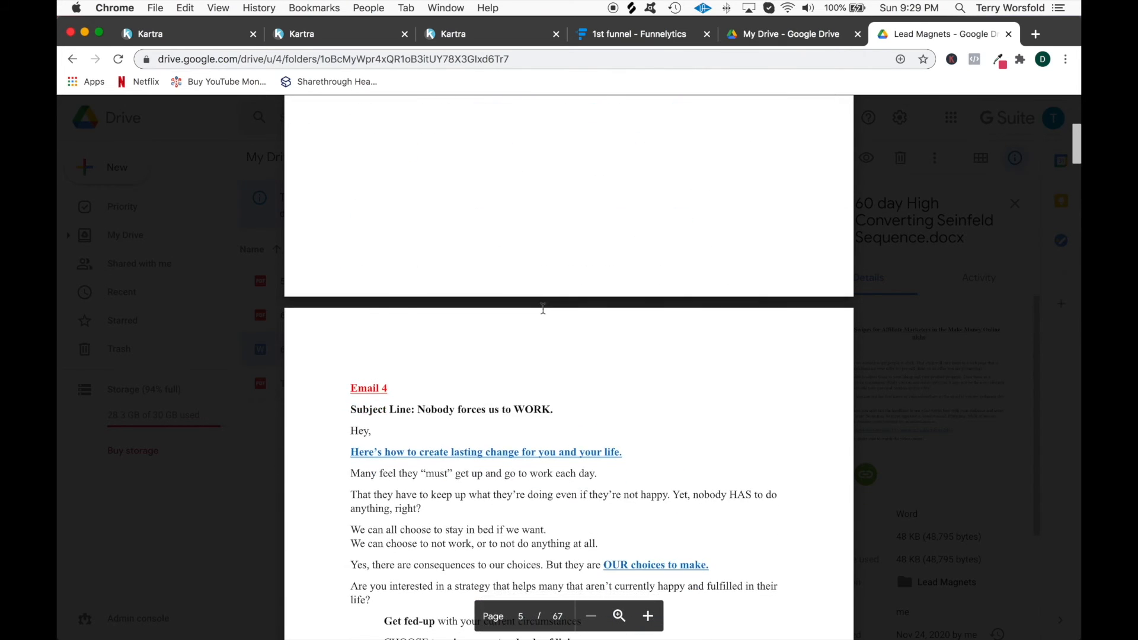
scroll(543, 309, down, 20)
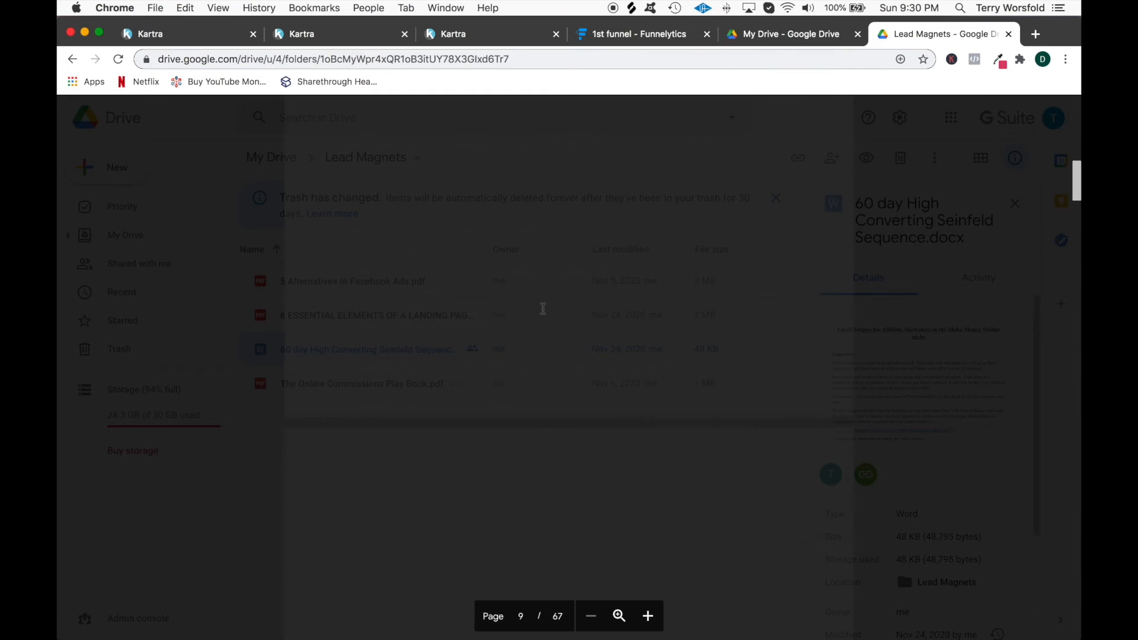
scroll(542, 308, up, 10)
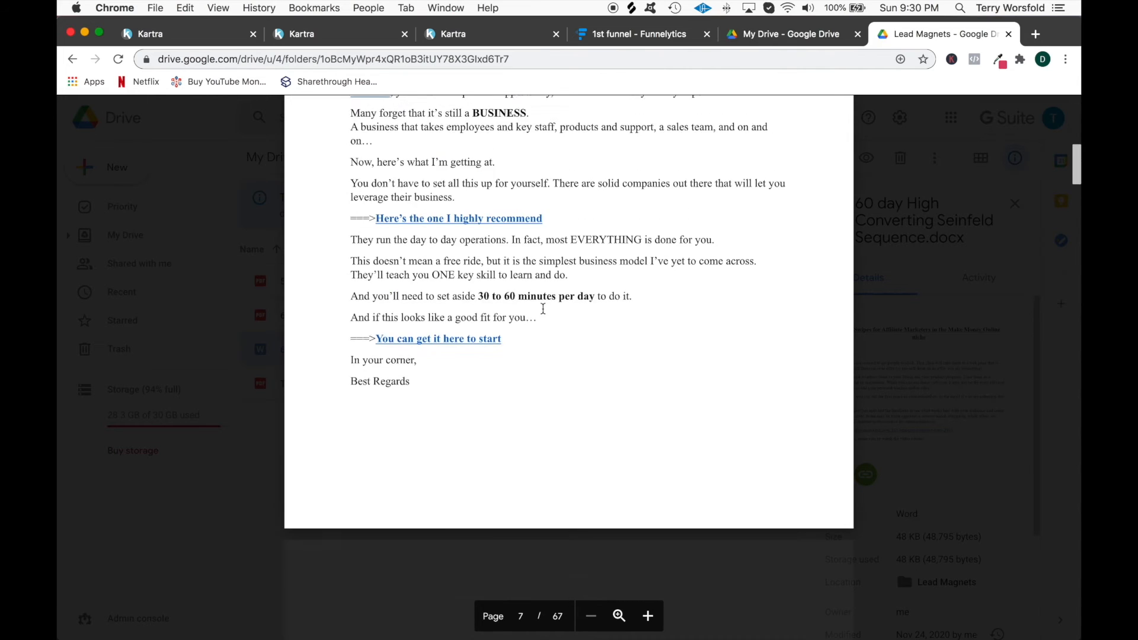
scroll(543, 308, down, 10)
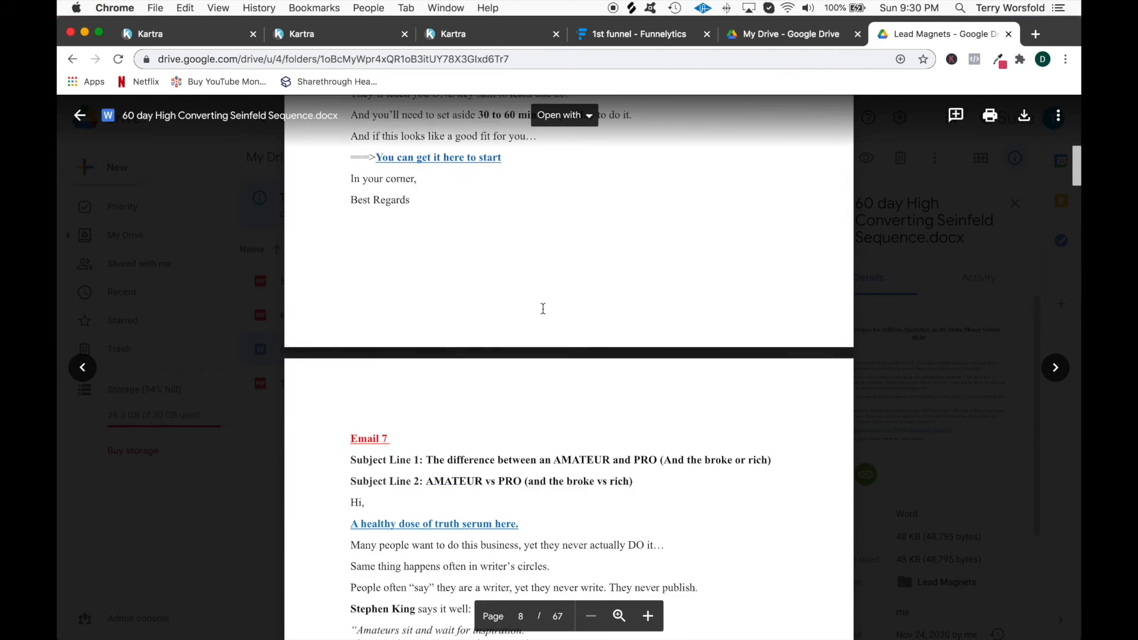
Get the sharing link for the 60 day High Converting Seinfeld Sequence document
click(318, 355)
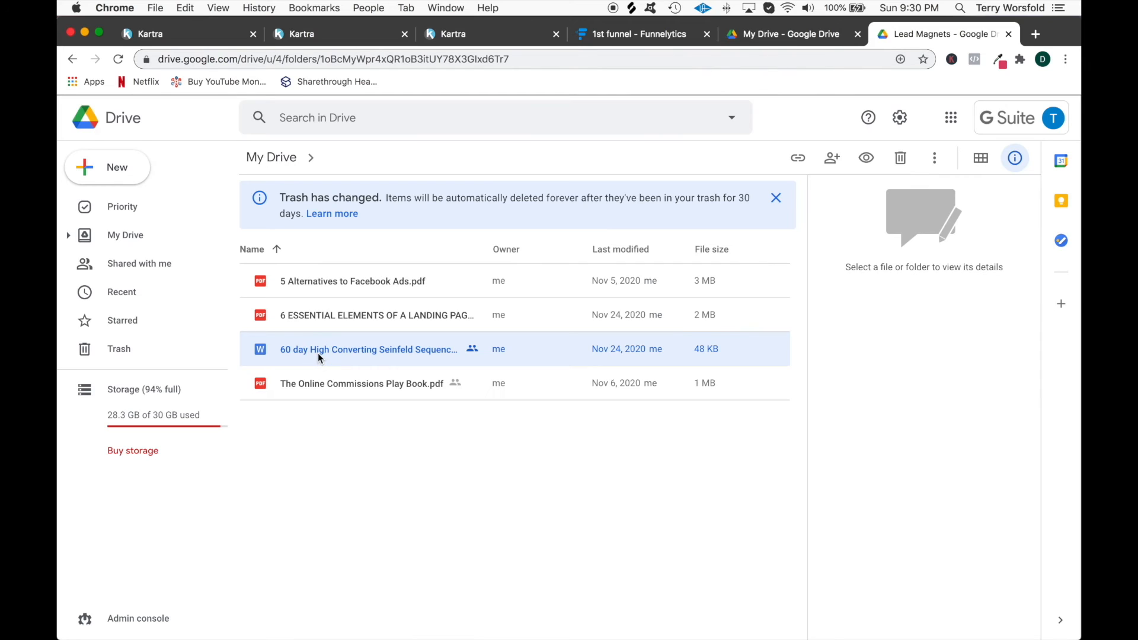
right_click(318, 354)
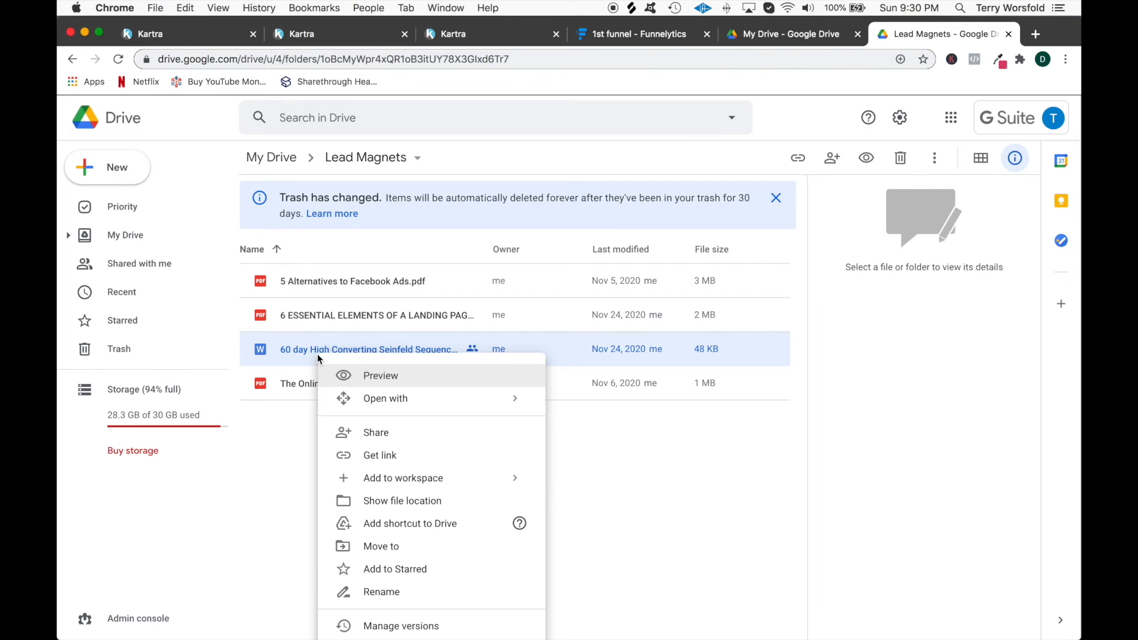
click(392, 460)
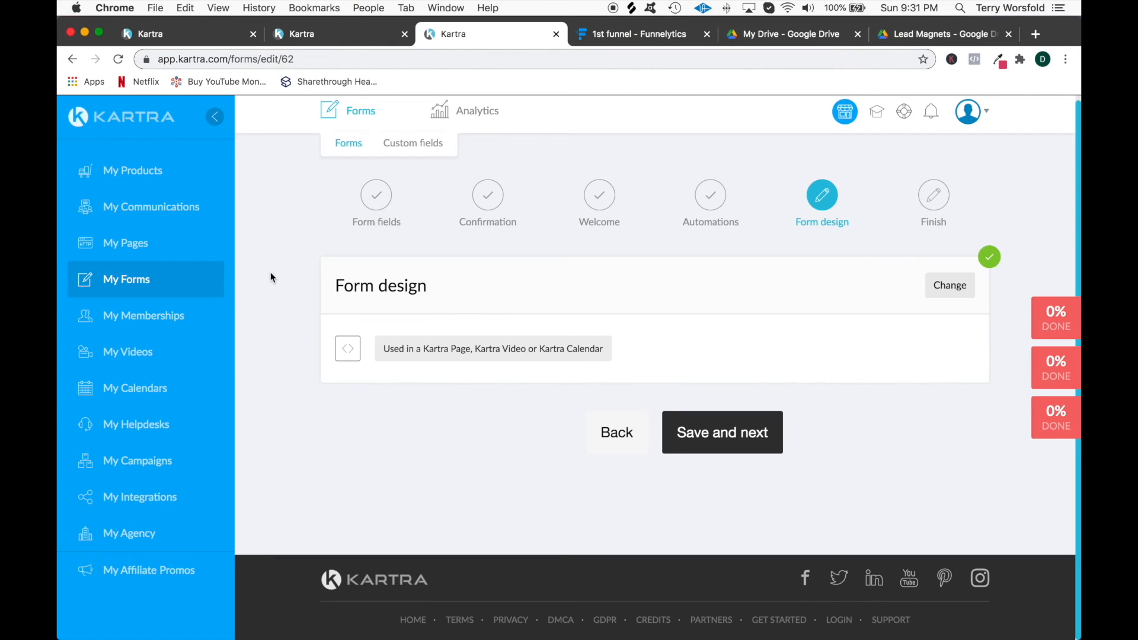
Create a new communication sequence in Kartra with the name and public description 60 Day Email Sequence Delivery
click(142, 211)
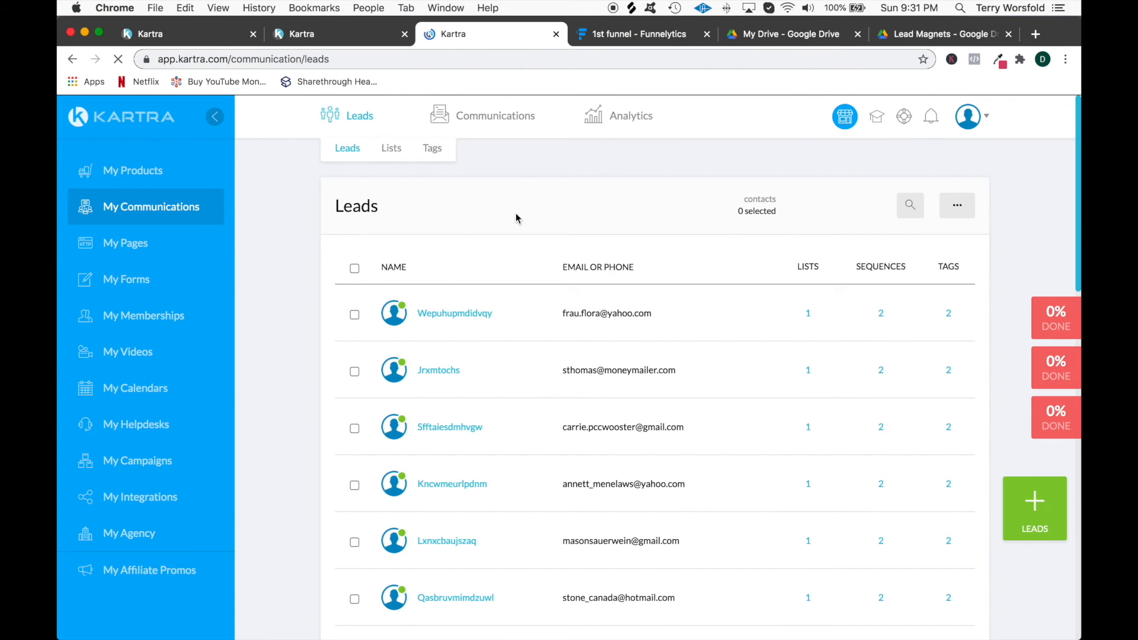
click(496, 151)
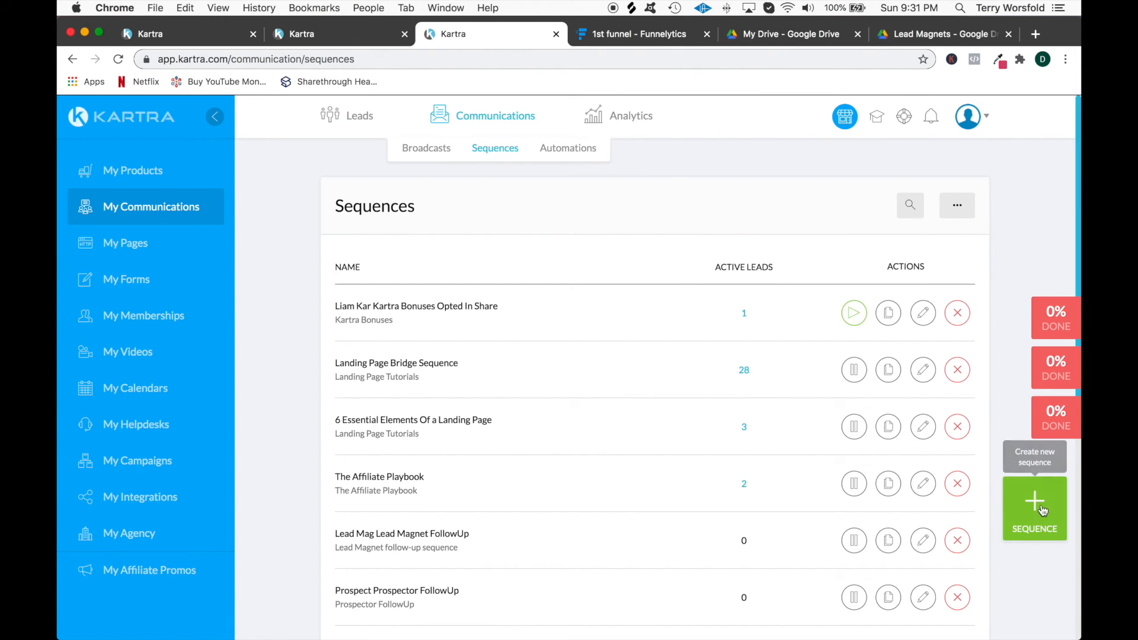
click(1041, 510)
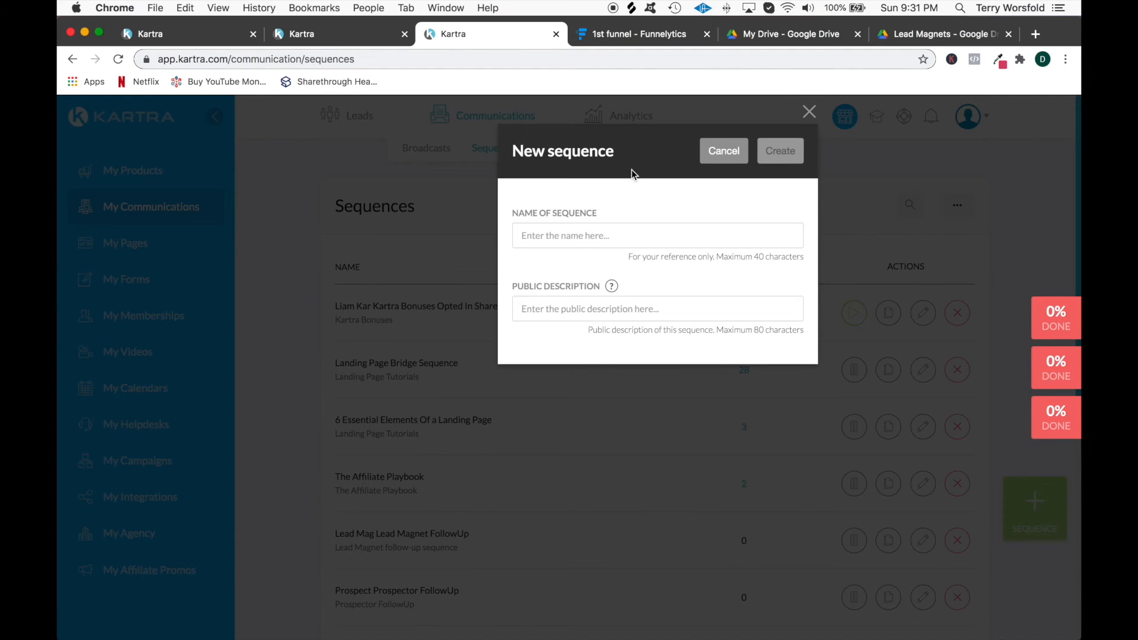
click(586, 219)
click(596, 294)
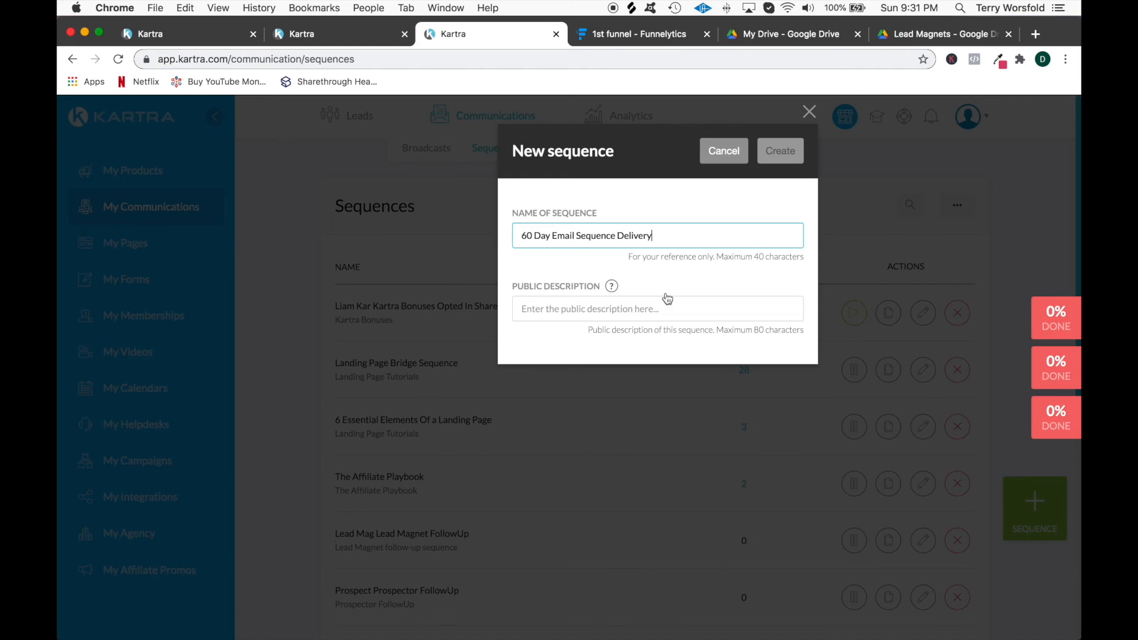
click(571, 307)
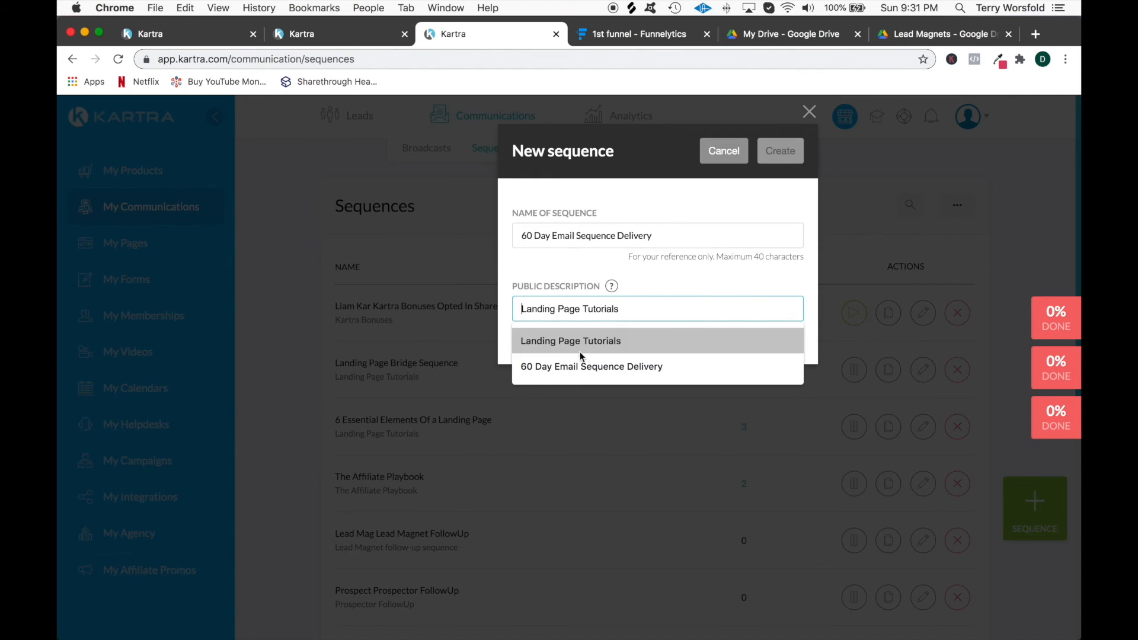
click(593, 364)
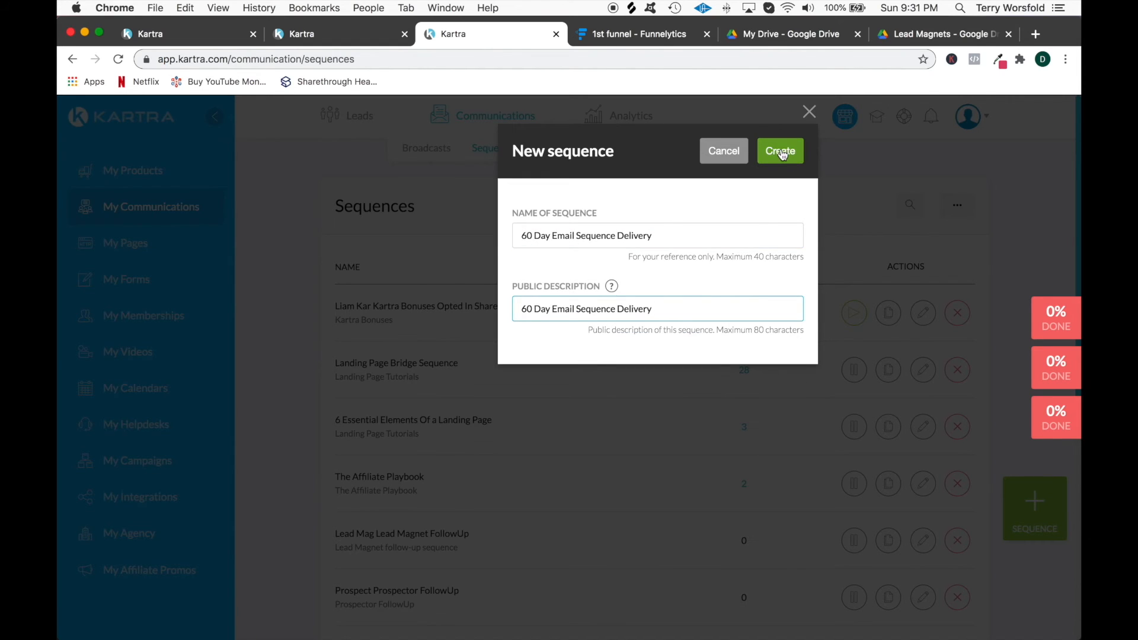
click(781, 152)
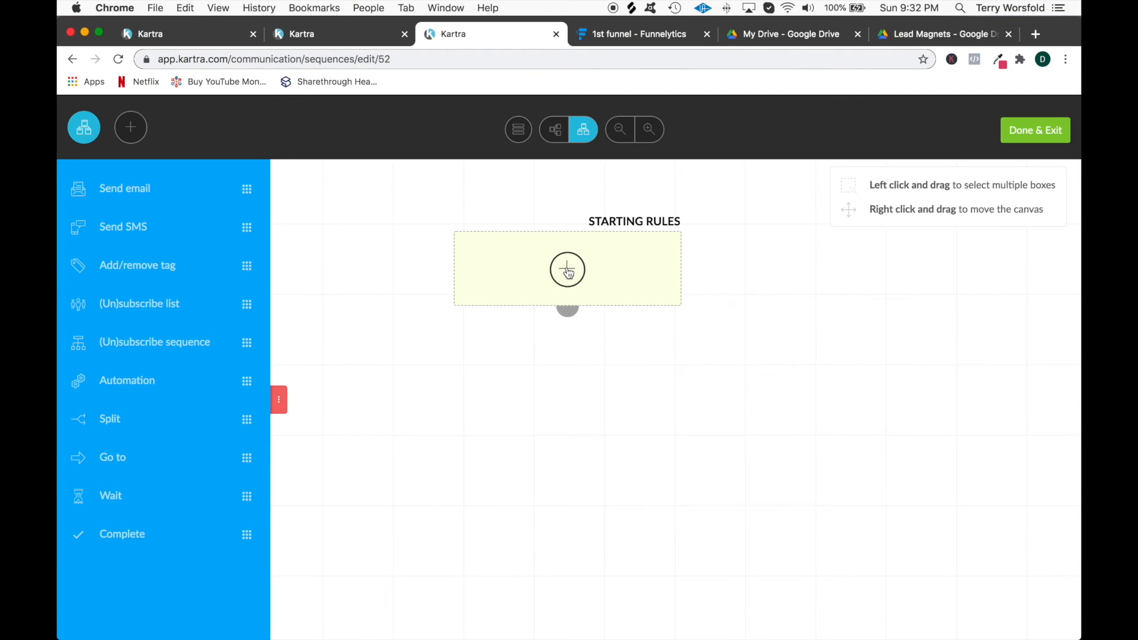
Add and save a starting rule that subscribes leads who fill the 60 Day Email Sequence opt-in form
click(567, 272)
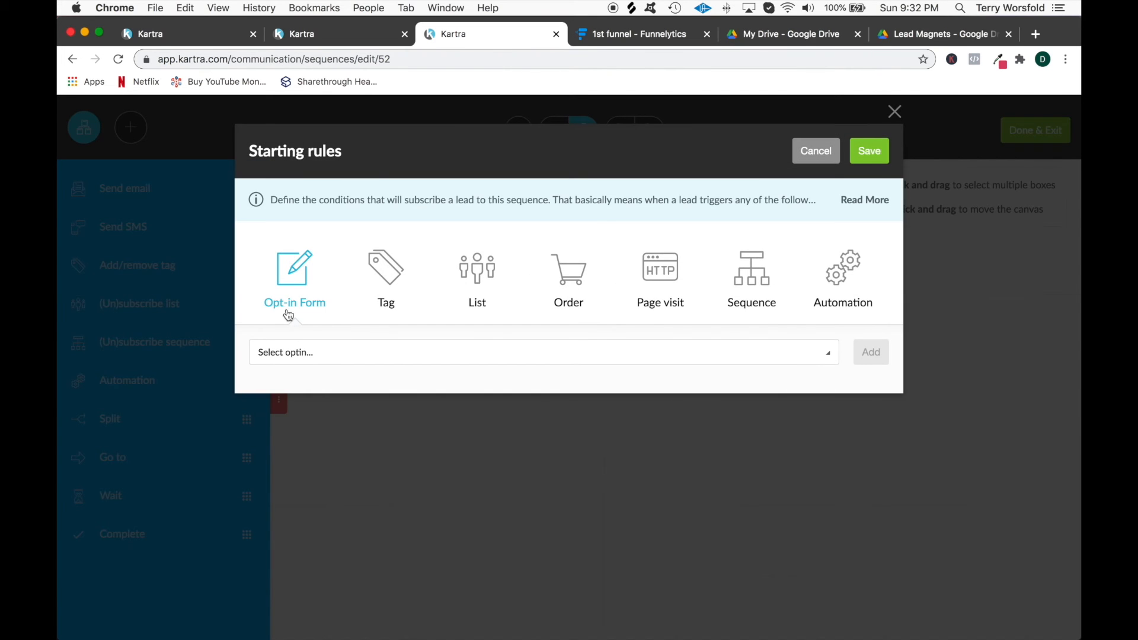
click(333, 355)
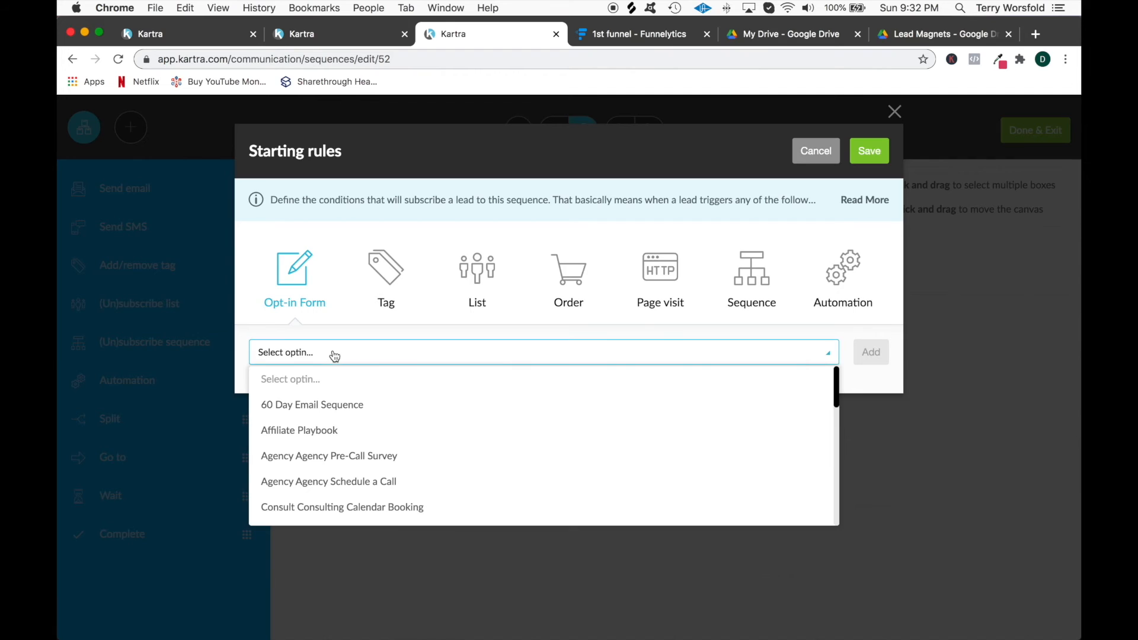
click(318, 405)
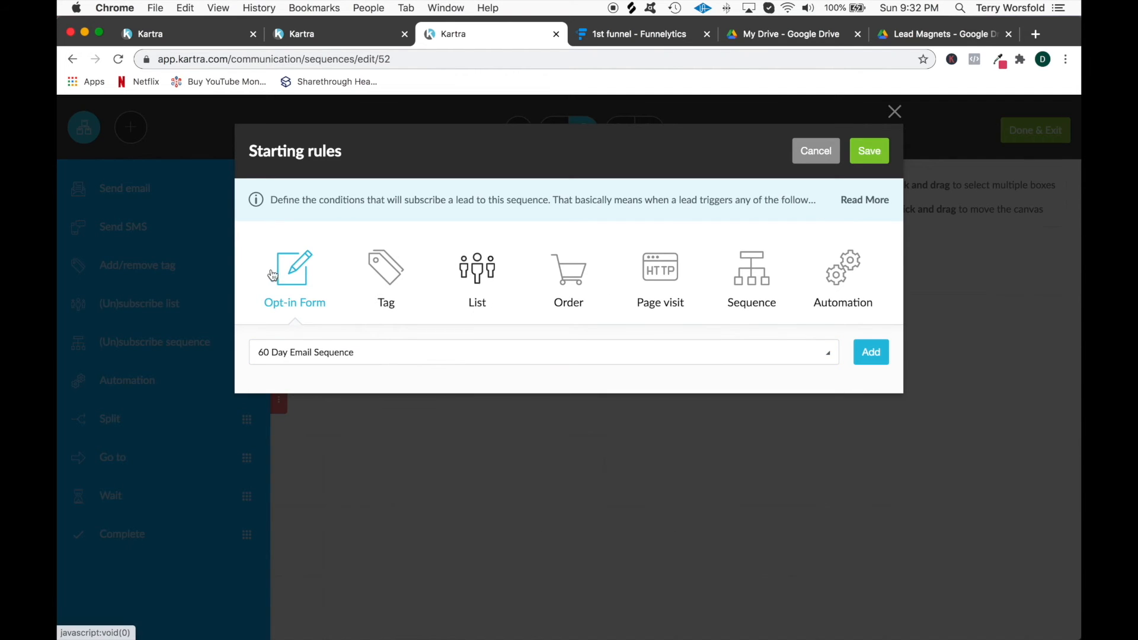
click(874, 362)
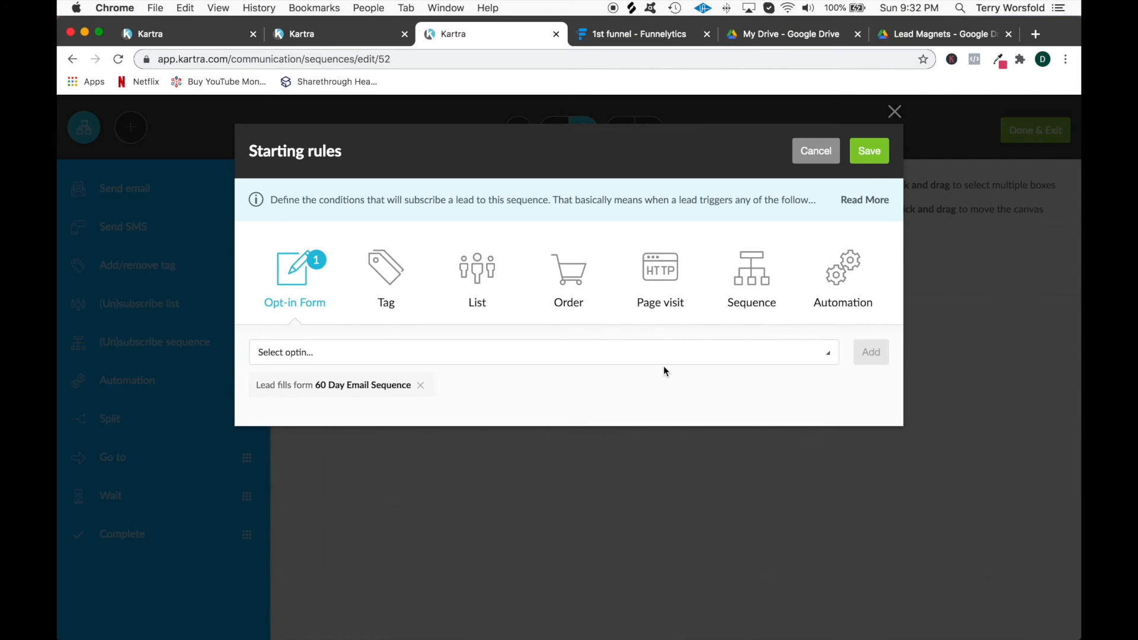
click(869, 152)
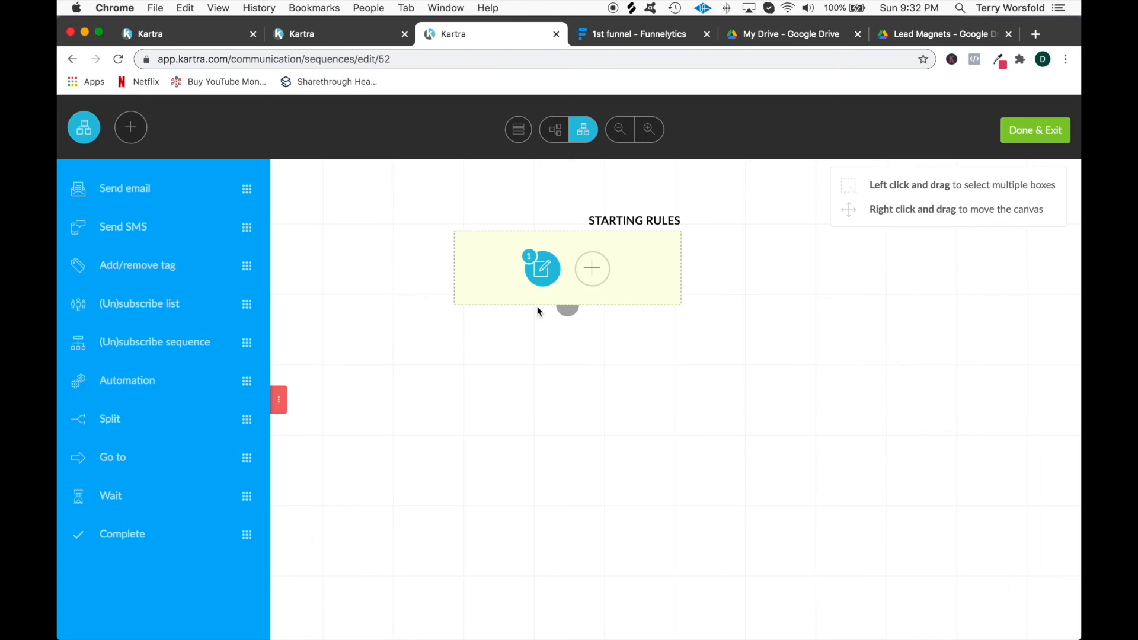
Add a send-email step right after the previous step, allowed on all days at any time, with the broadcast named 60 Day Email Sequence
drag(125, 180, 525, 392)
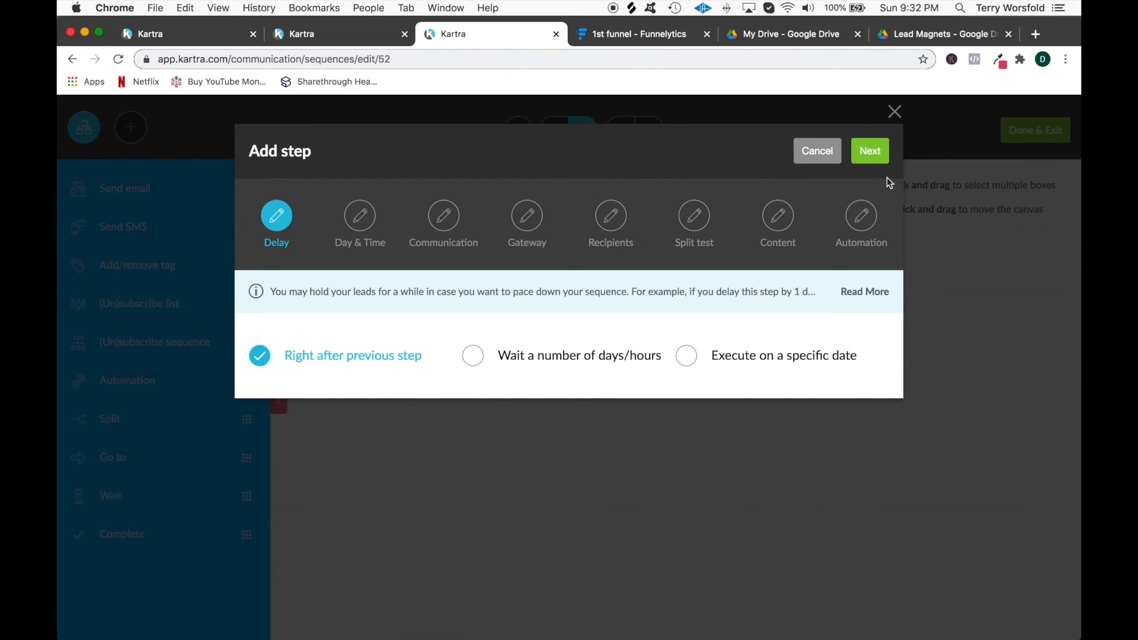
click(862, 152)
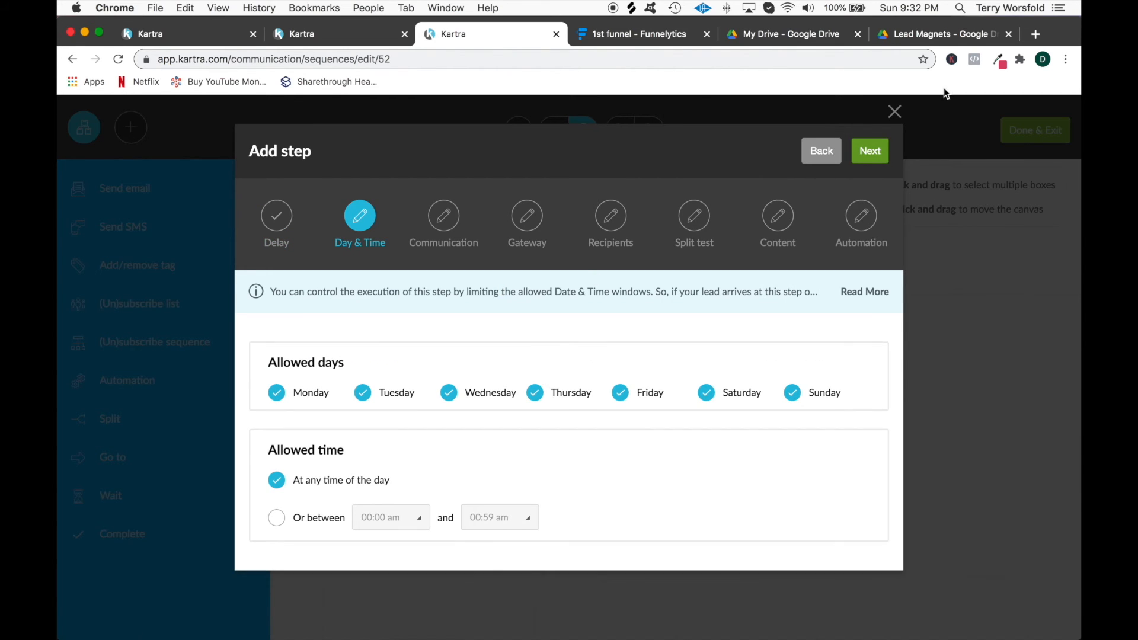
click(870, 153)
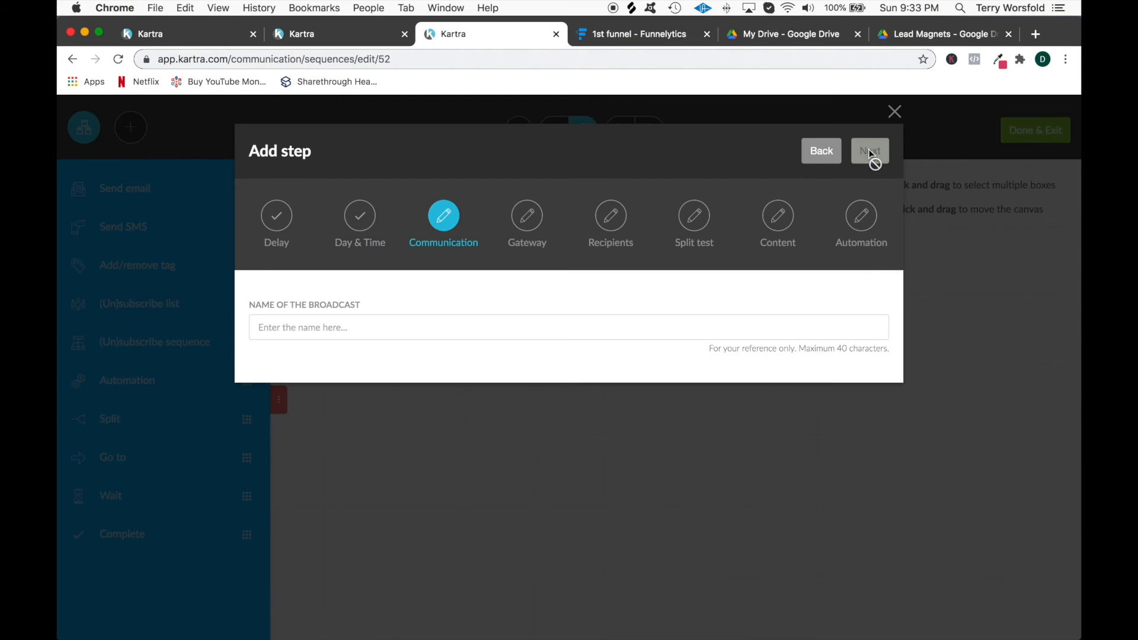
click(368, 330)
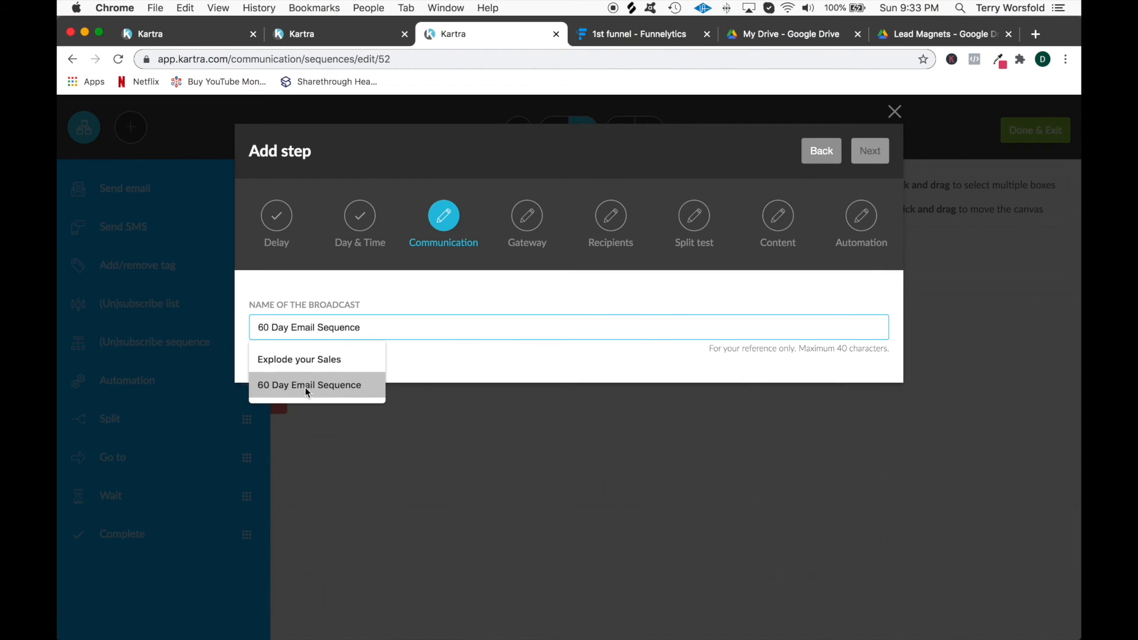
click(282, 386)
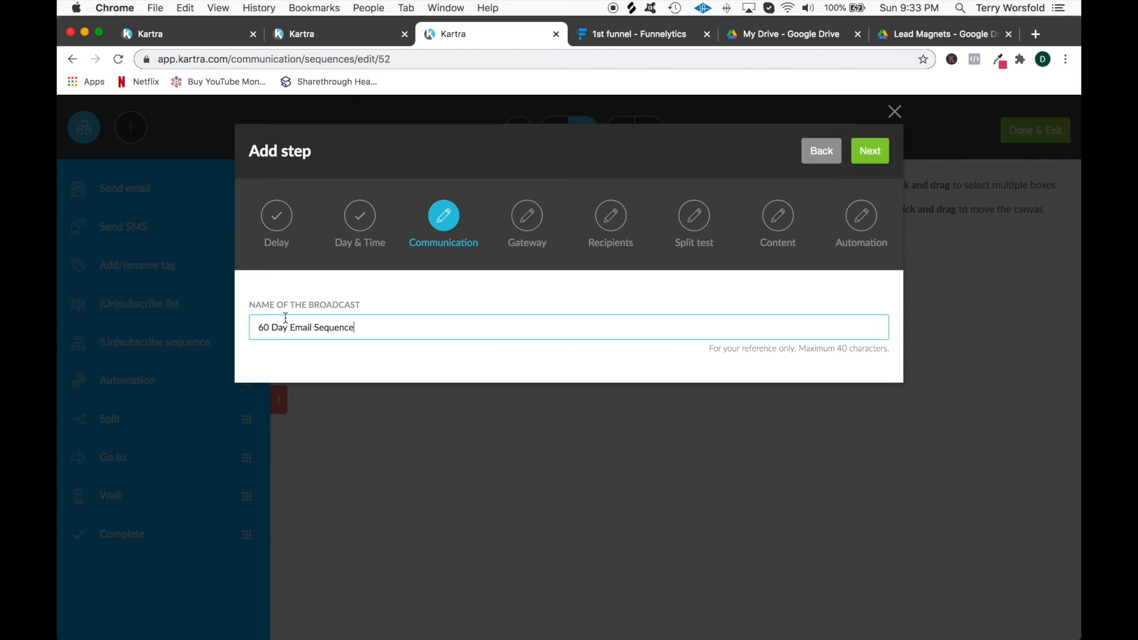
click(877, 154)
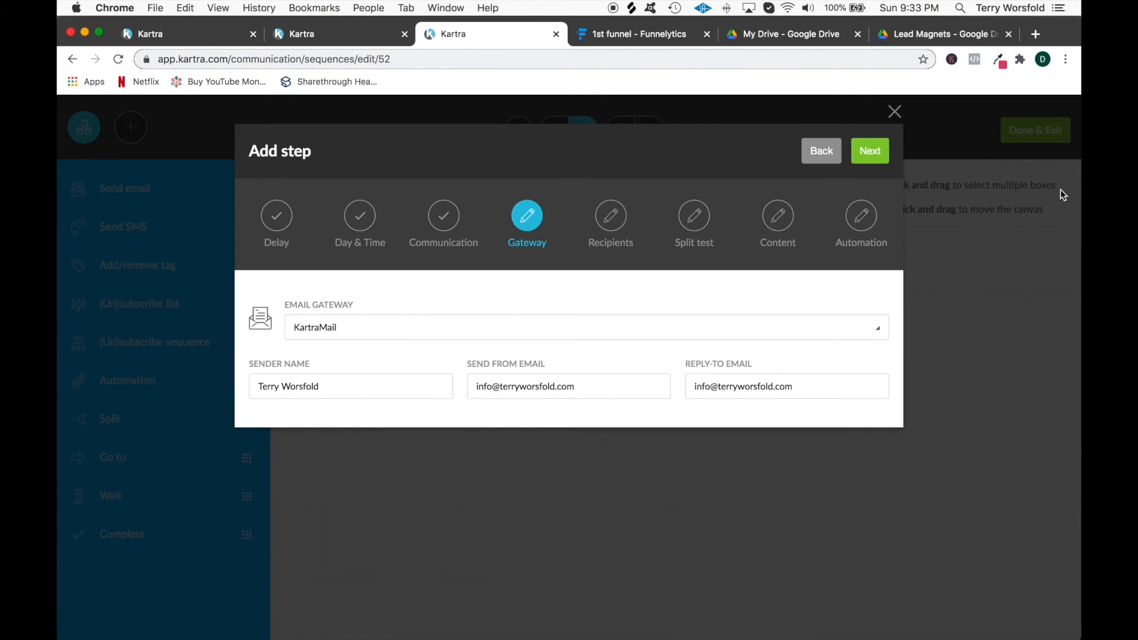
Keep the KartraMail gateway and add Anyone reaching this step as recipients, including leads covered by the GDPR notice
click(870, 153)
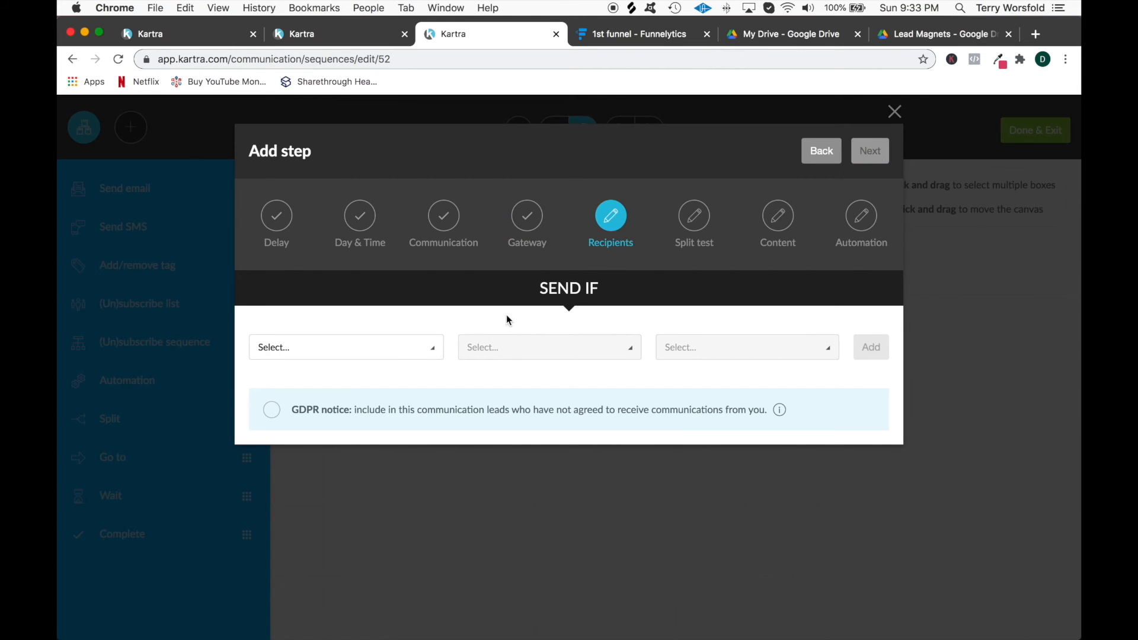
click(395, 360)
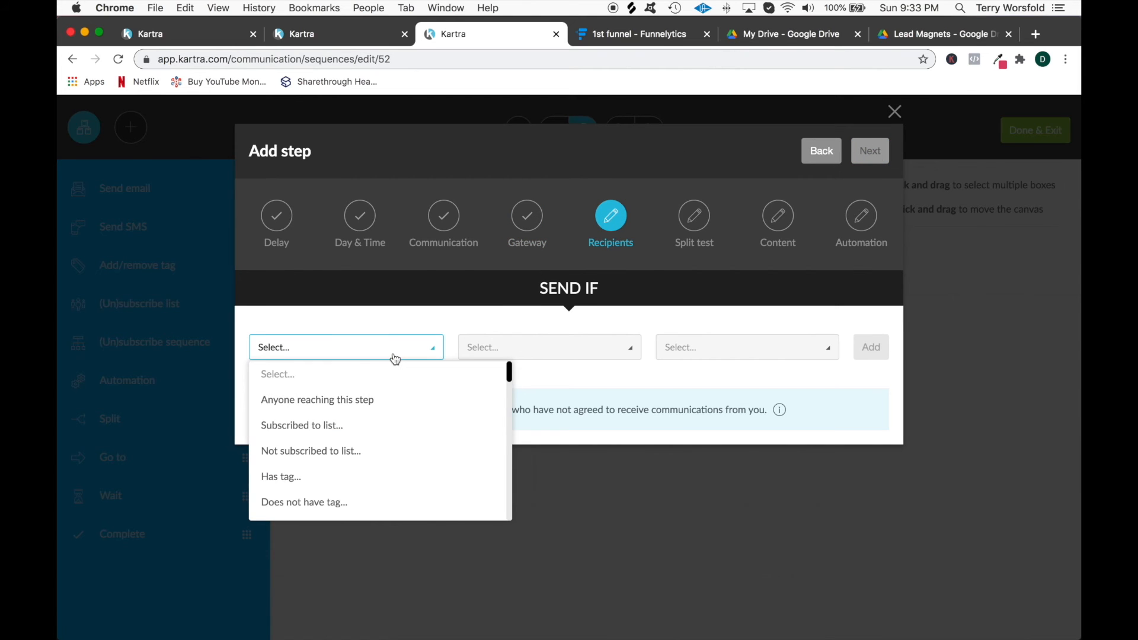
click(307, 401)
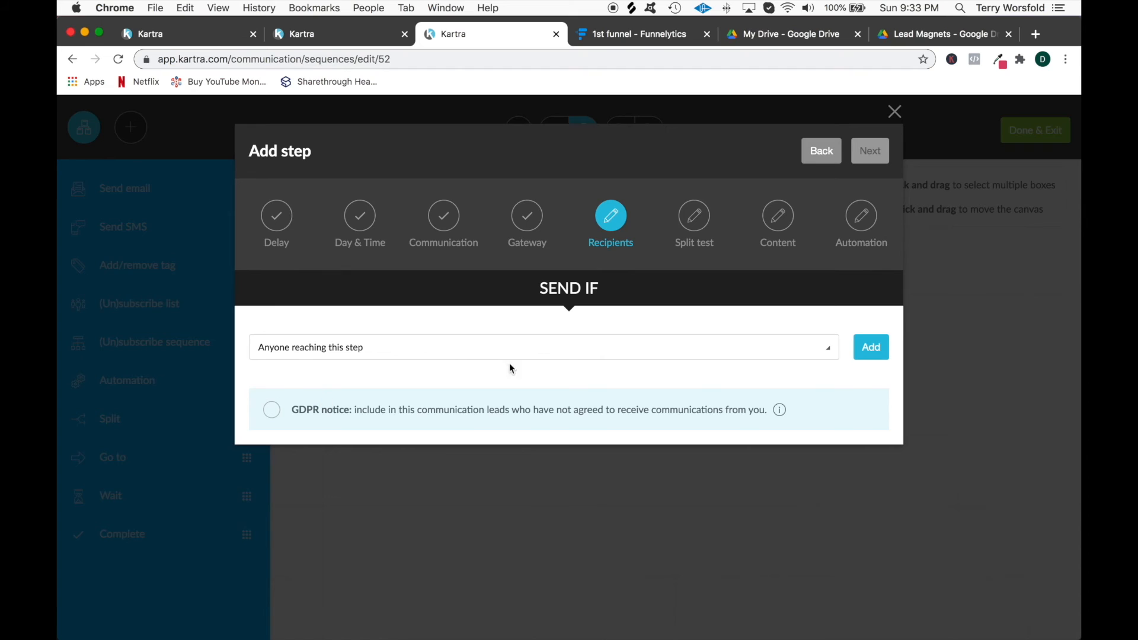
click(274, 415)
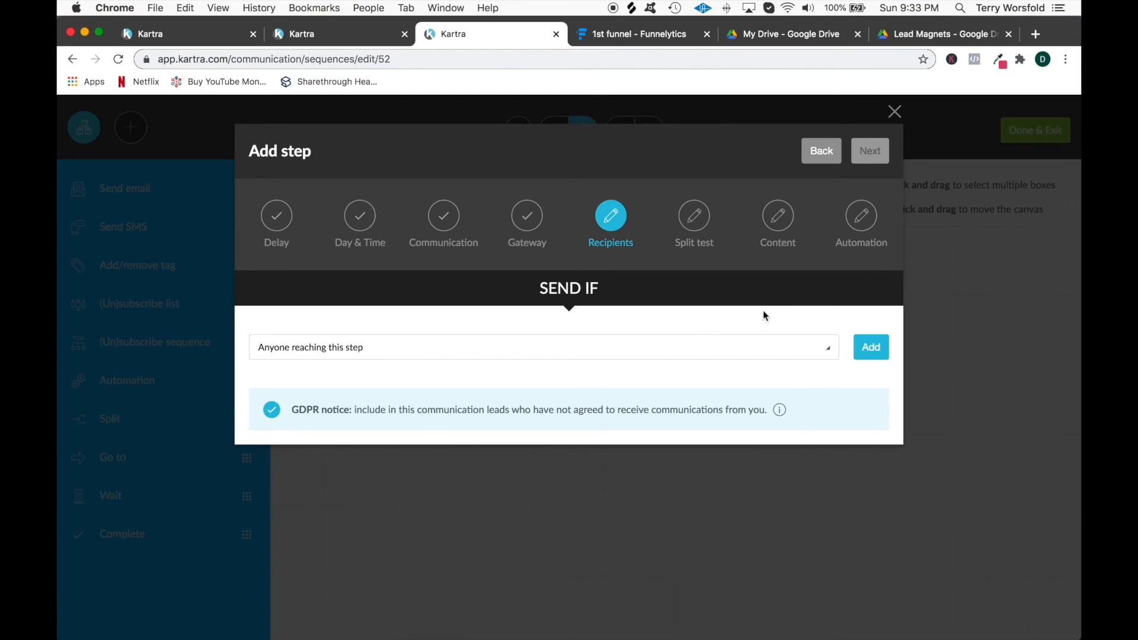
click(877, 349)
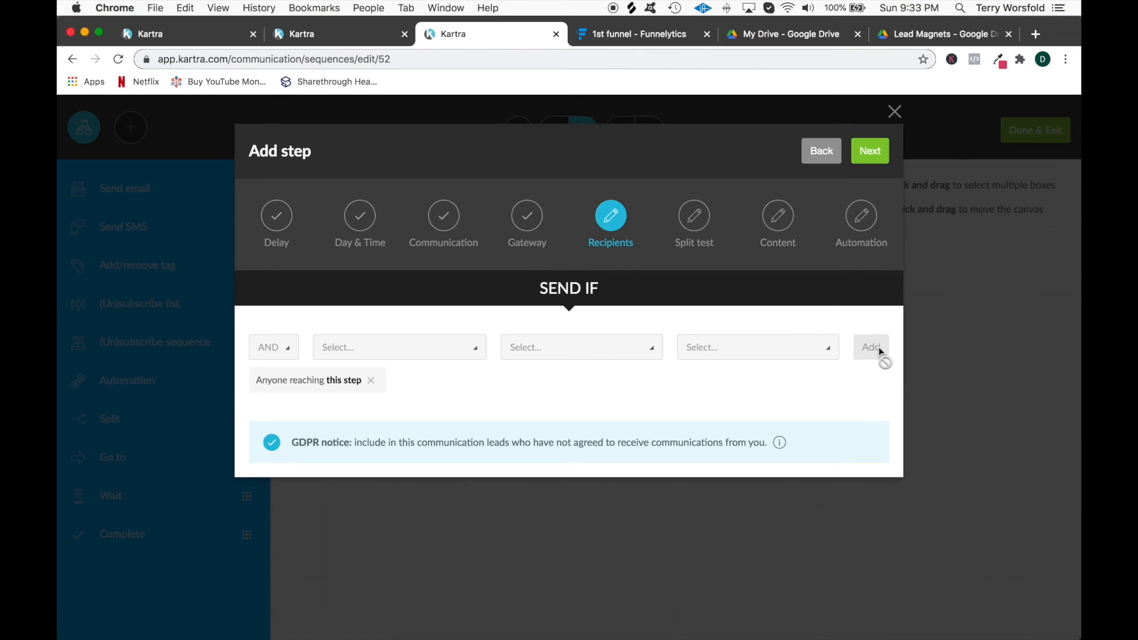
Choose a single email for everyone, with the subject "[Your Download] - 60 Day Email Sequence" and preview text "Here's the download you asked for!"
click(870, 151)
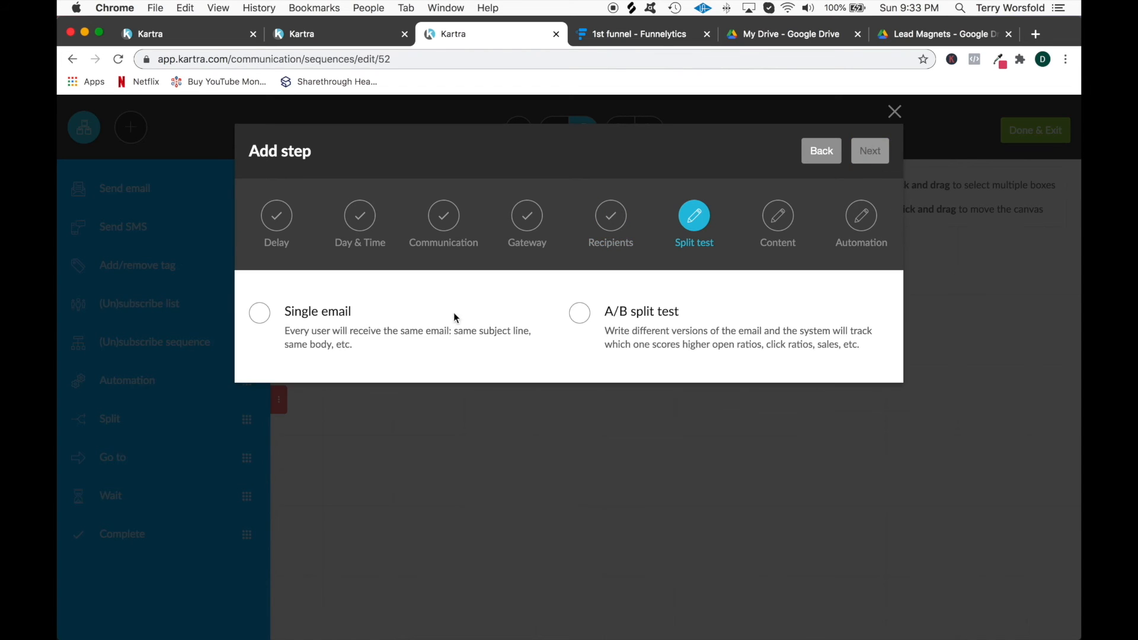
click(320, 326)
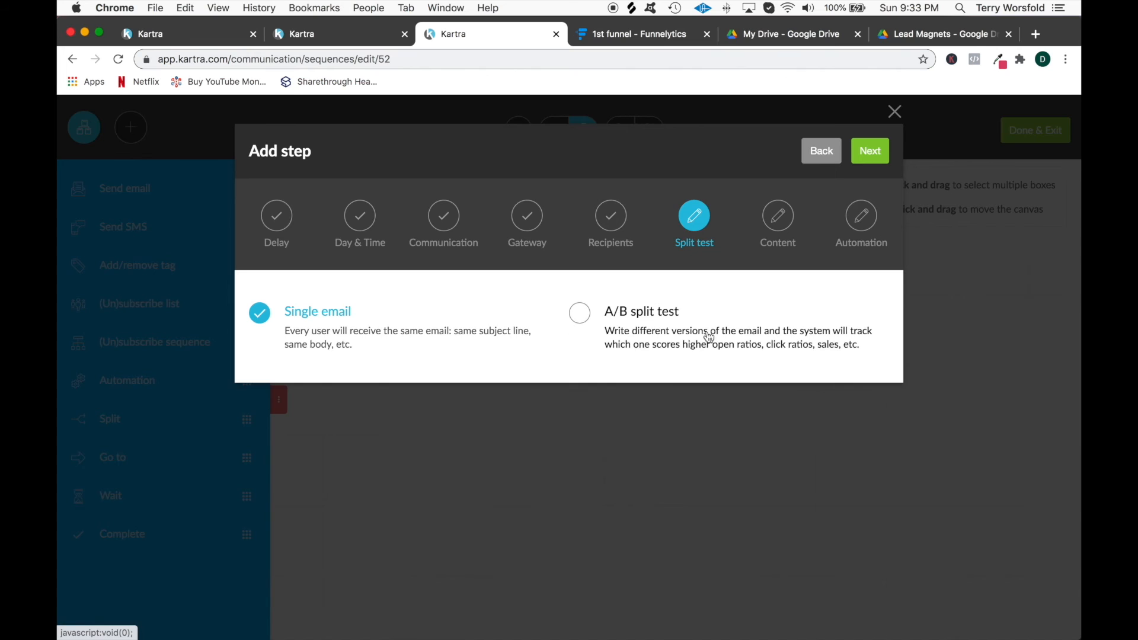
click(872, 155)
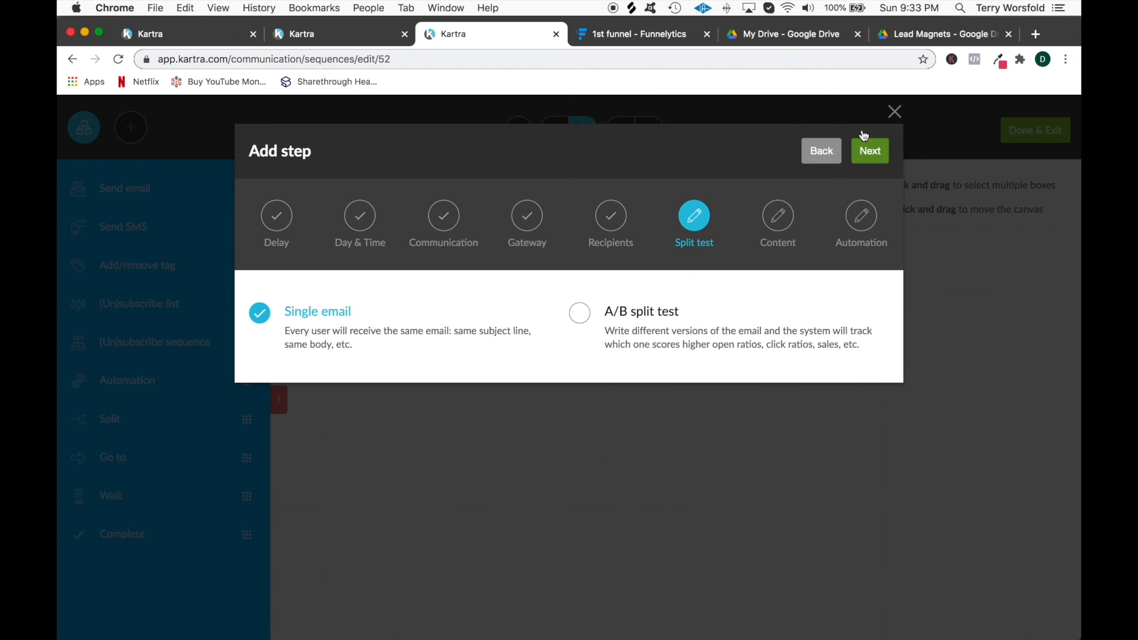
click(516, 312)
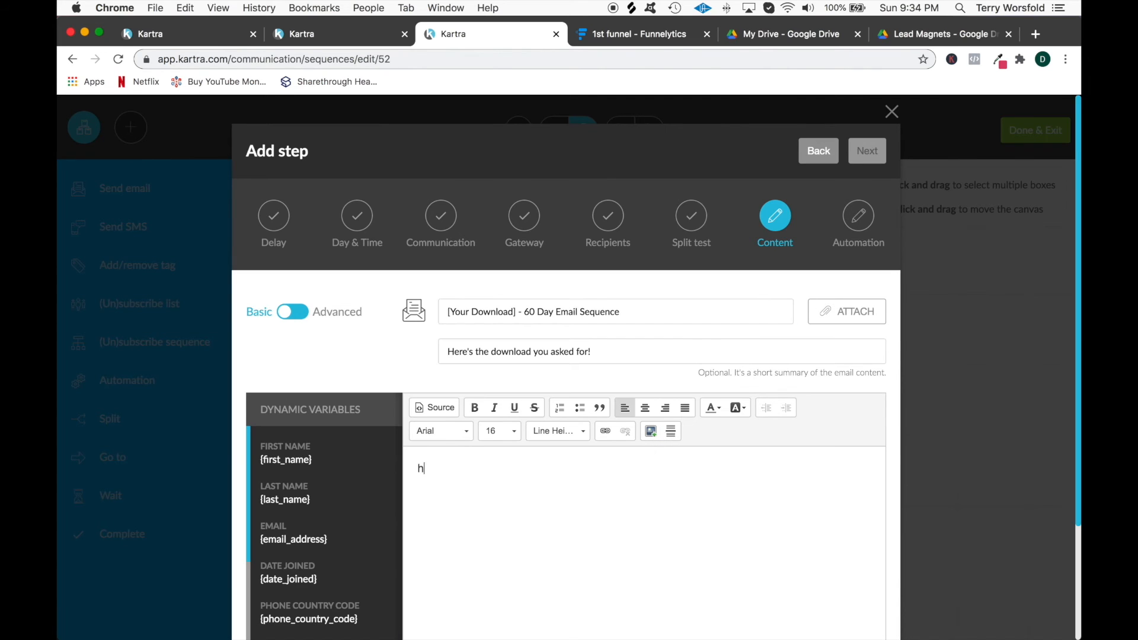
Open the email body with "Hey {first_name}," and "As promised, the link to your 60 day high converting email sequence is below."
text(ey)
key(BackSpace)
key(BackSpace)
key(BackSpace)
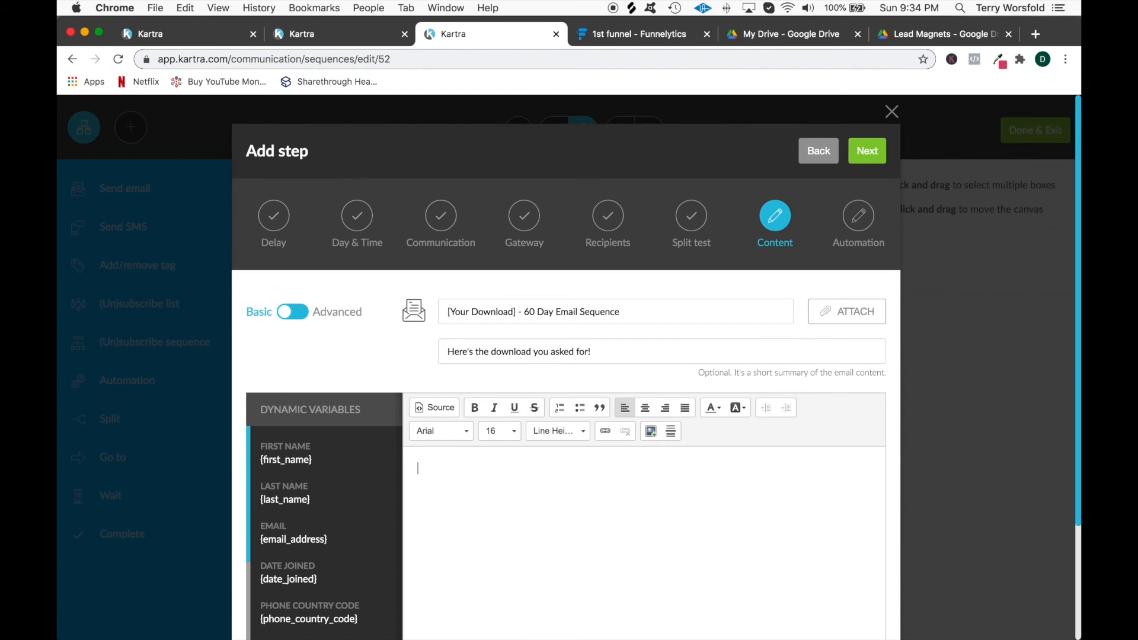
text(Hey)
drag(320, 460, 254, 462)
key(cmd+c)
click(500, 465)
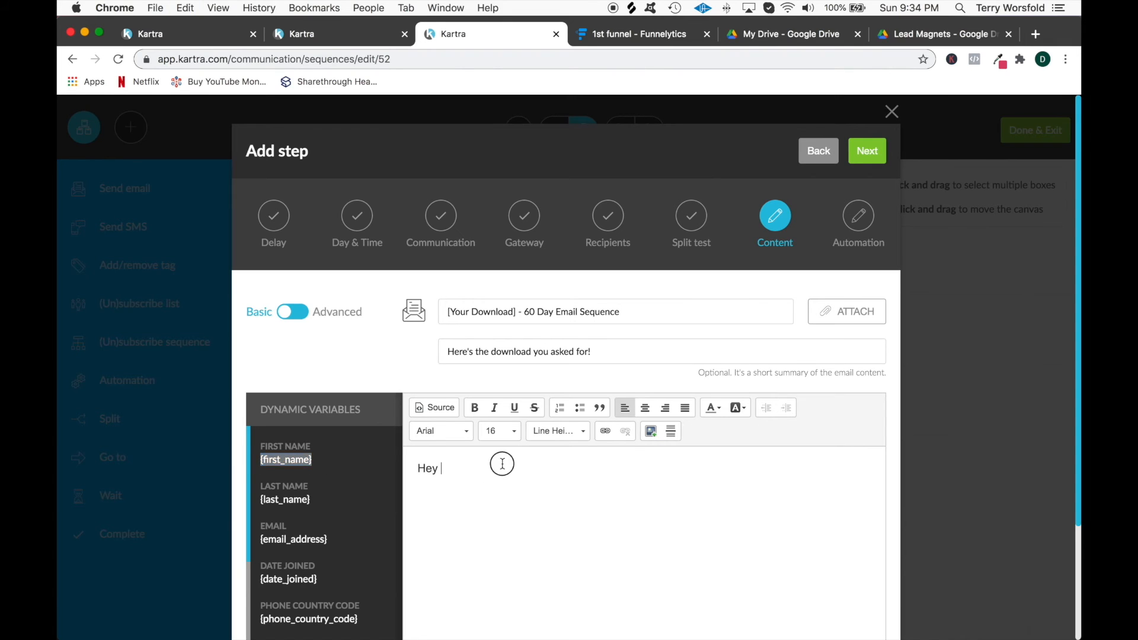
key(cmd+v)
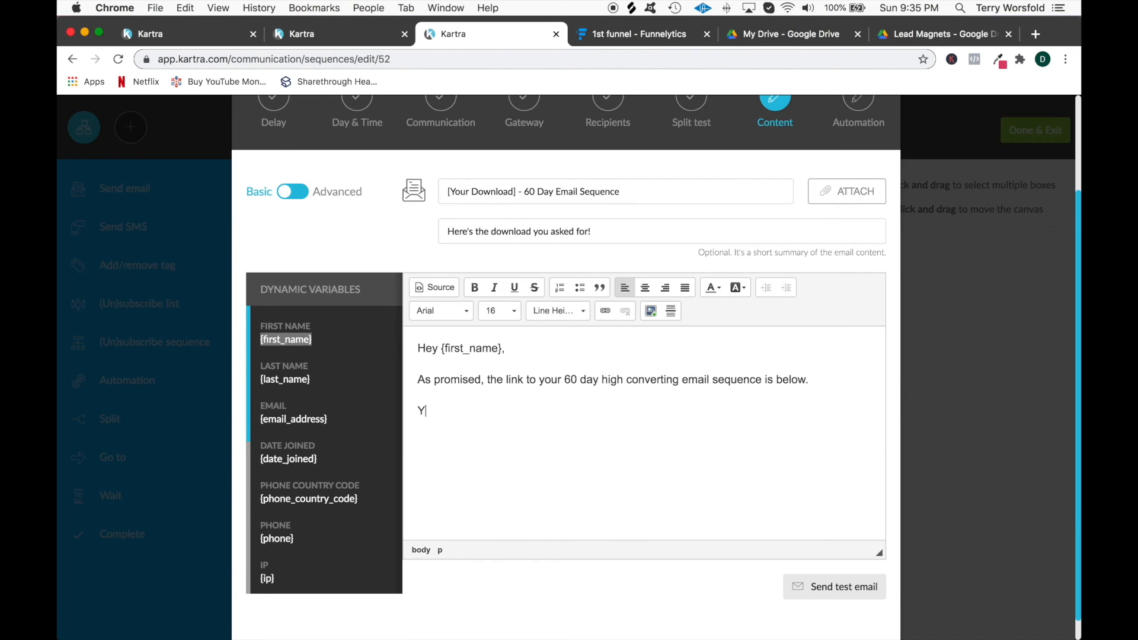
Add the line "You can access them here." and link it to the Google Drive share link of the 60 day sequence document
text(ou can access them here.)
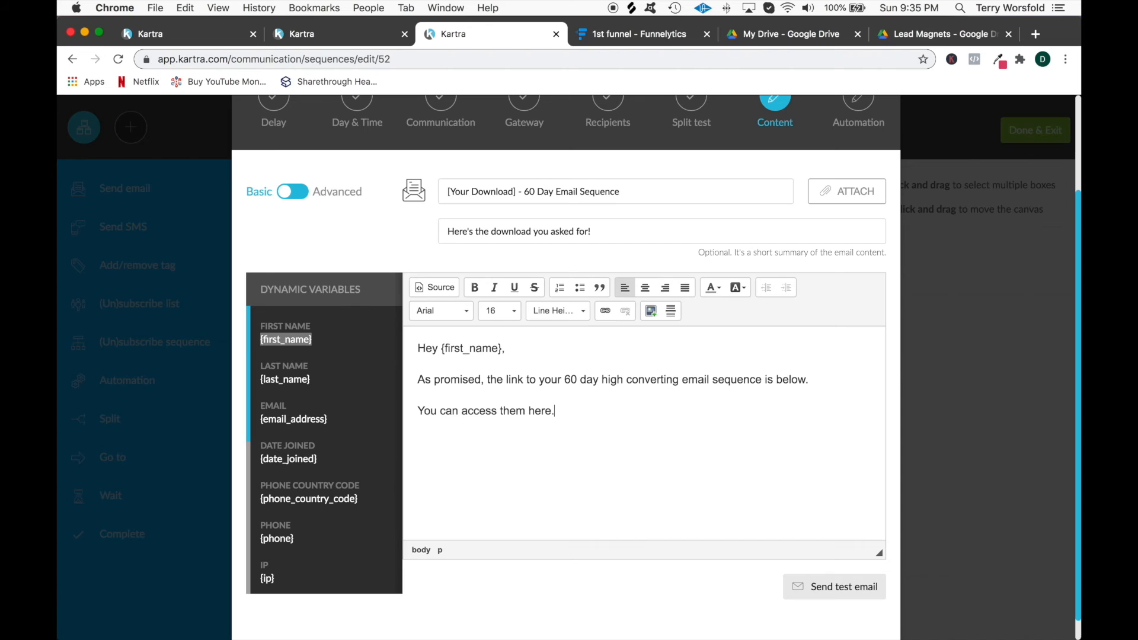
key(super+shift+Left)
click(916, 43)
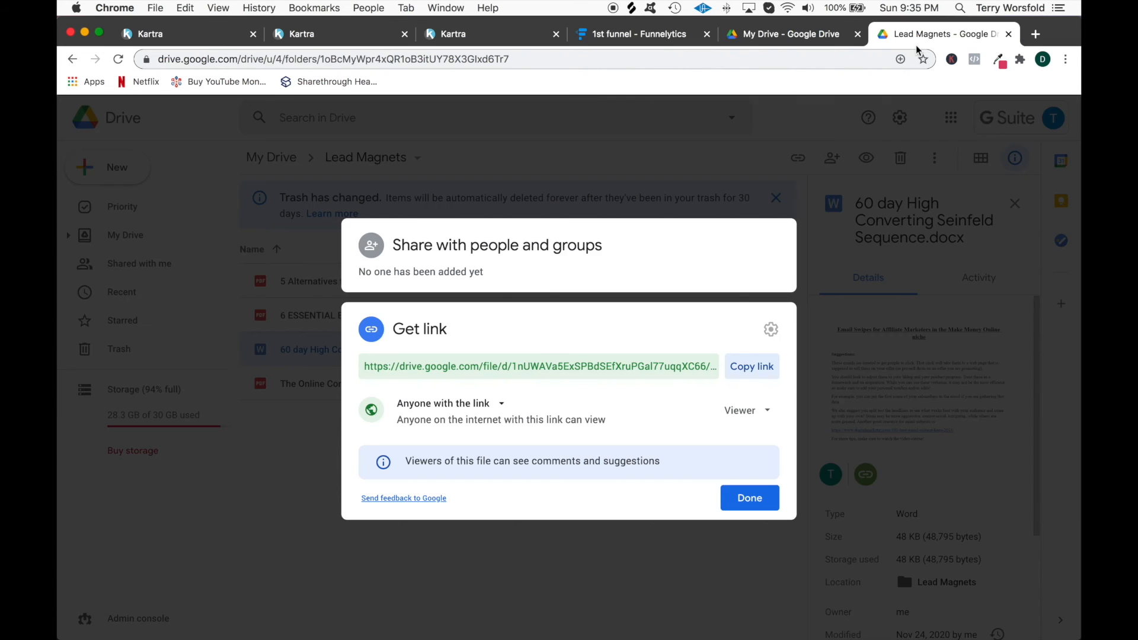
click(750, 369)
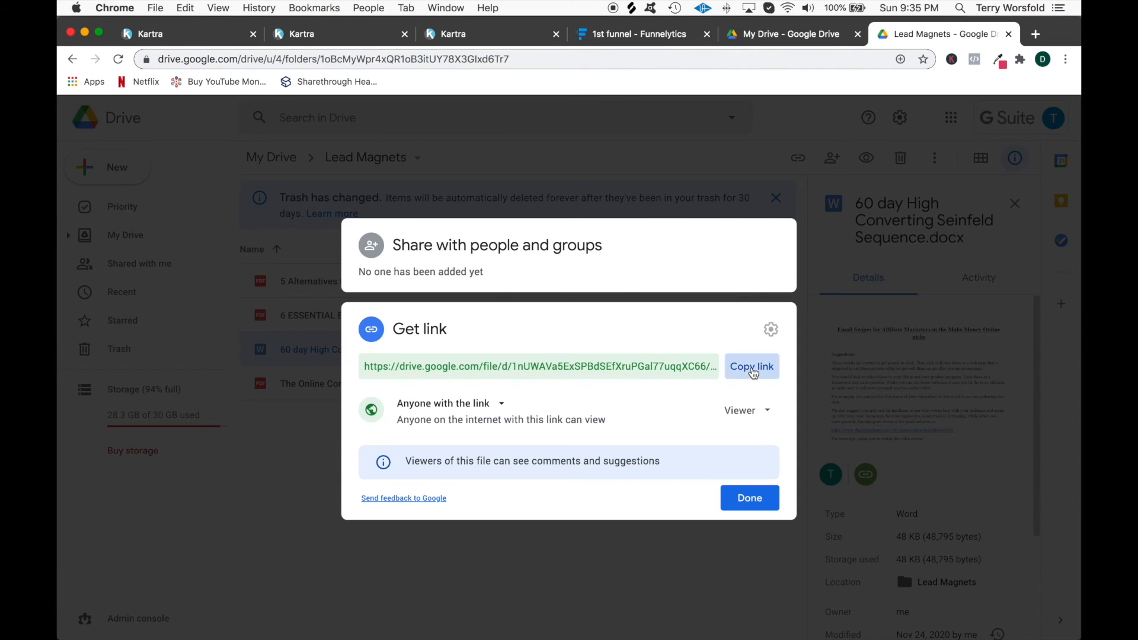
click(174, 37)
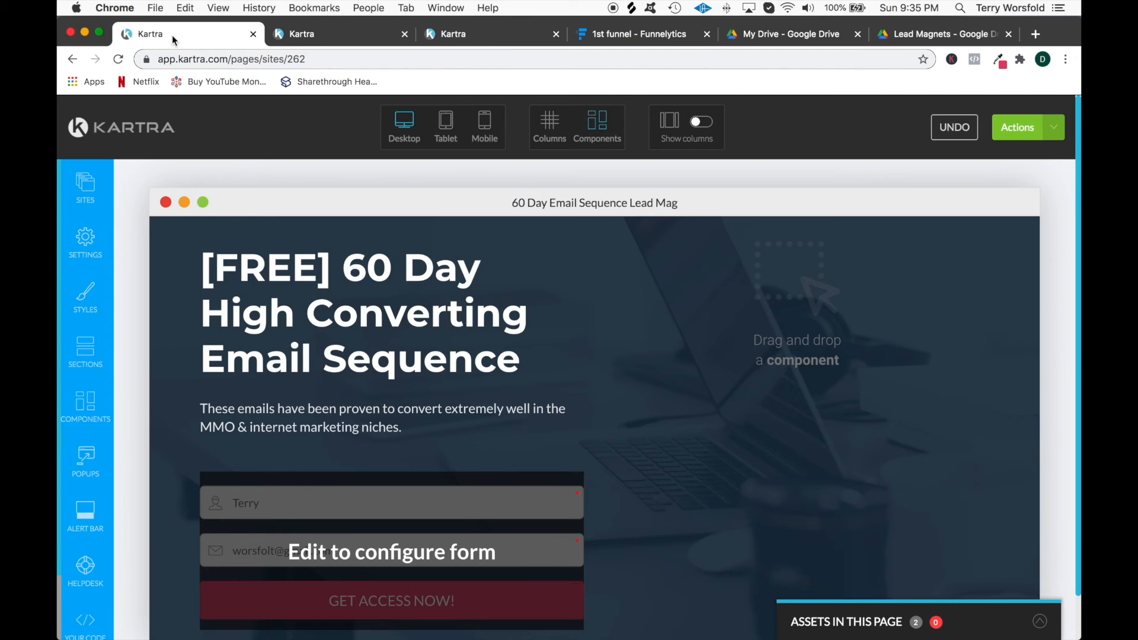
click(453, 38)
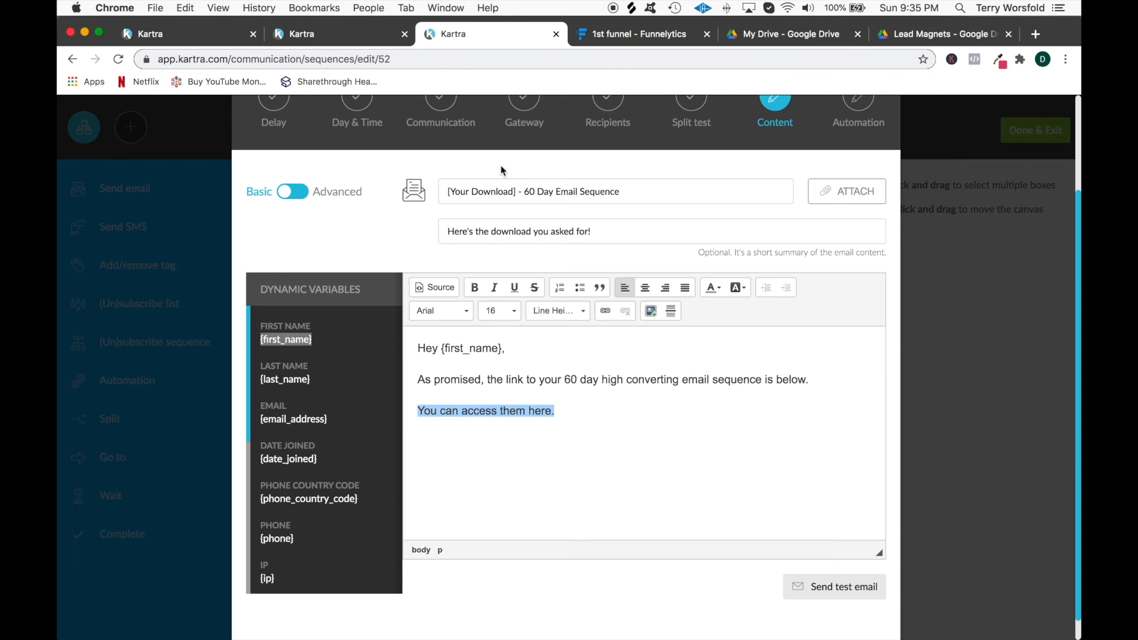
click(605, 313)
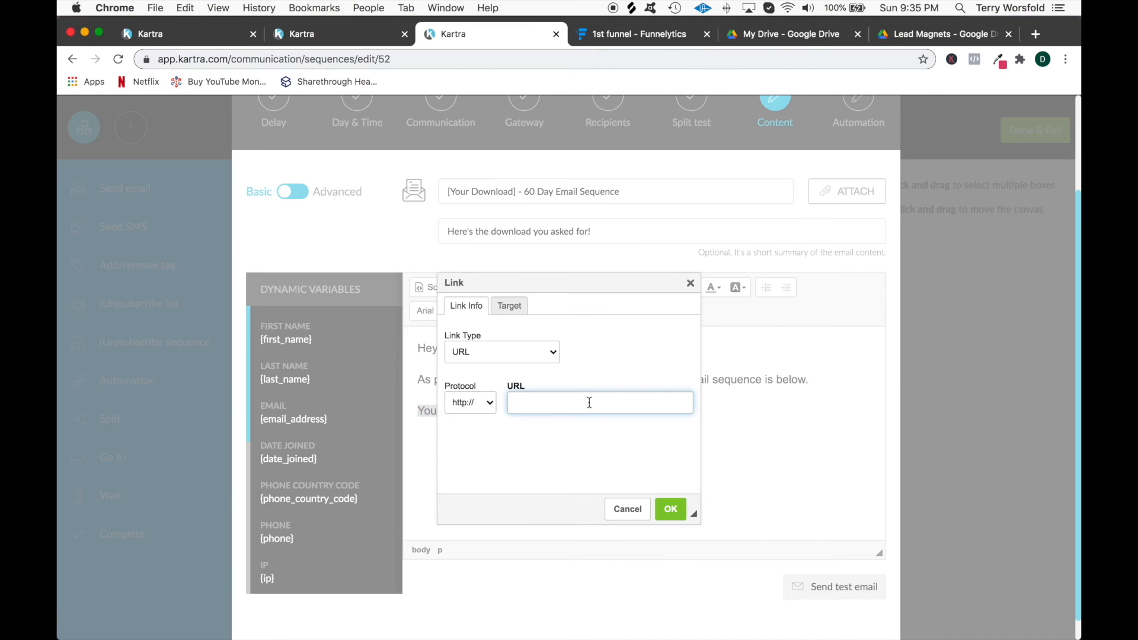
key(super+v)
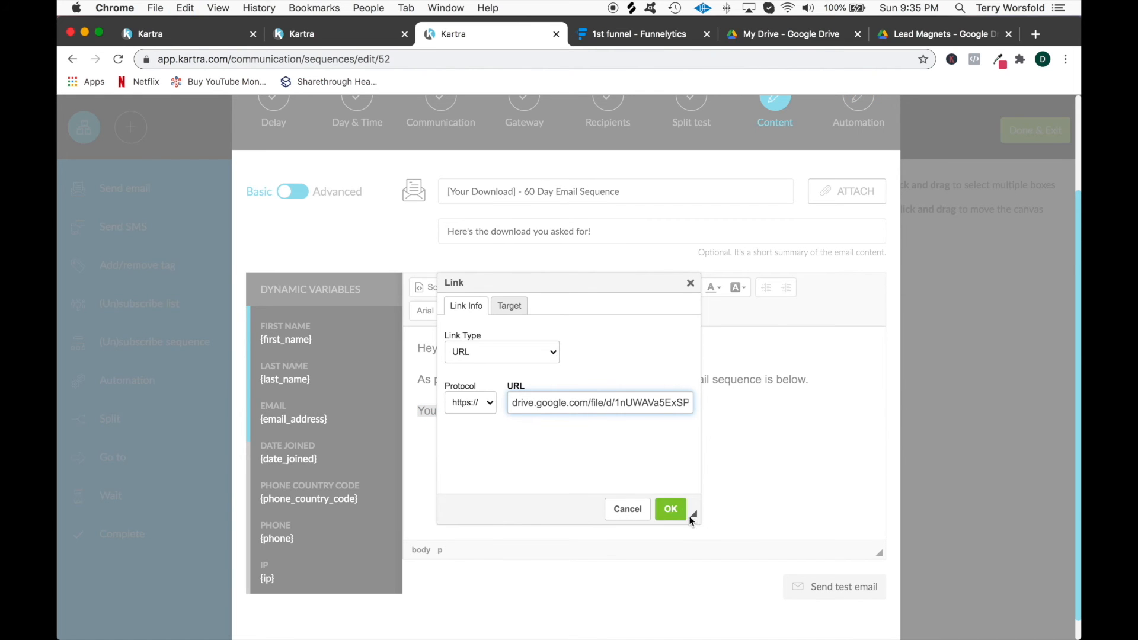
click(671, 509)
Add a paragraph promising to send tomorrow the best platform for getting these emails out and received, asking readers to mark this email as safe
key(Down)
text(Tomorrow, I'll send you)
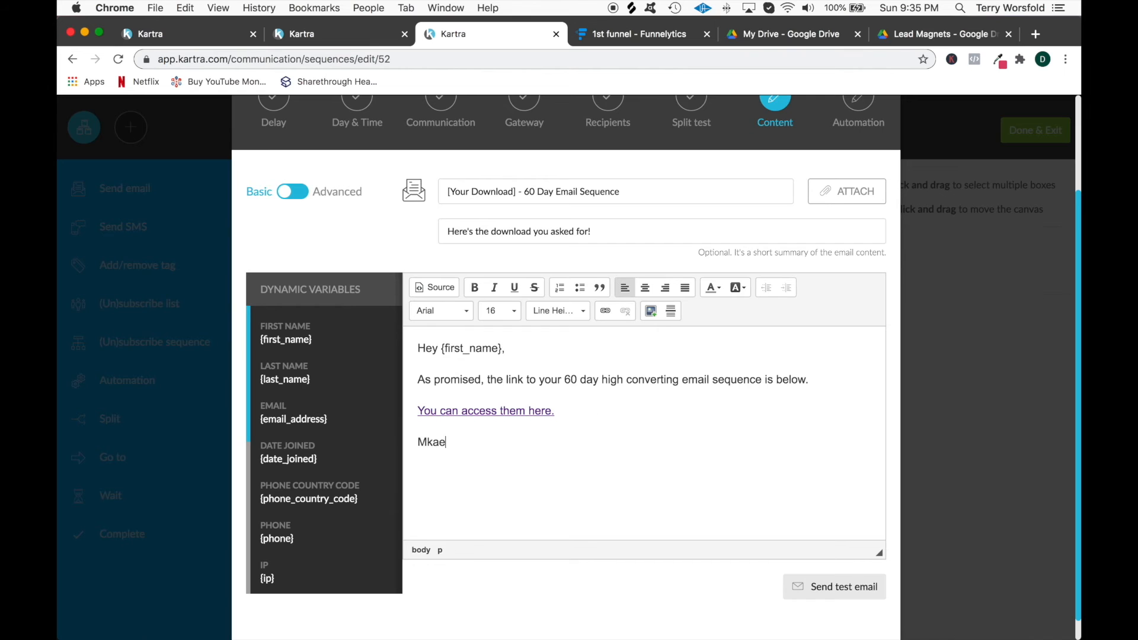
text( what I)
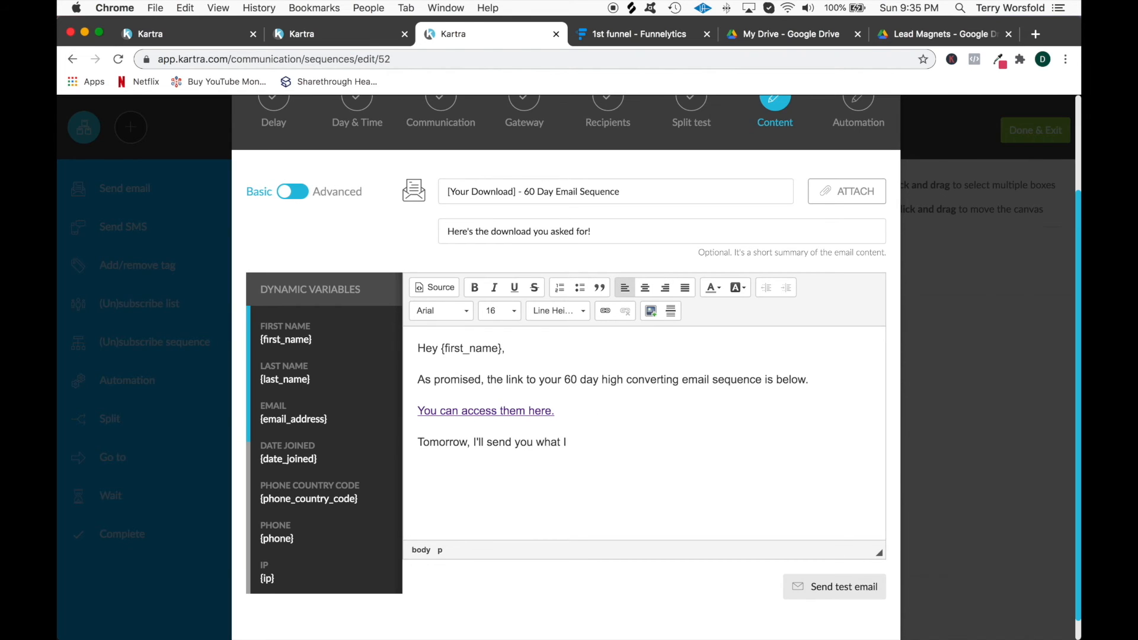
text( know to be the best platform)
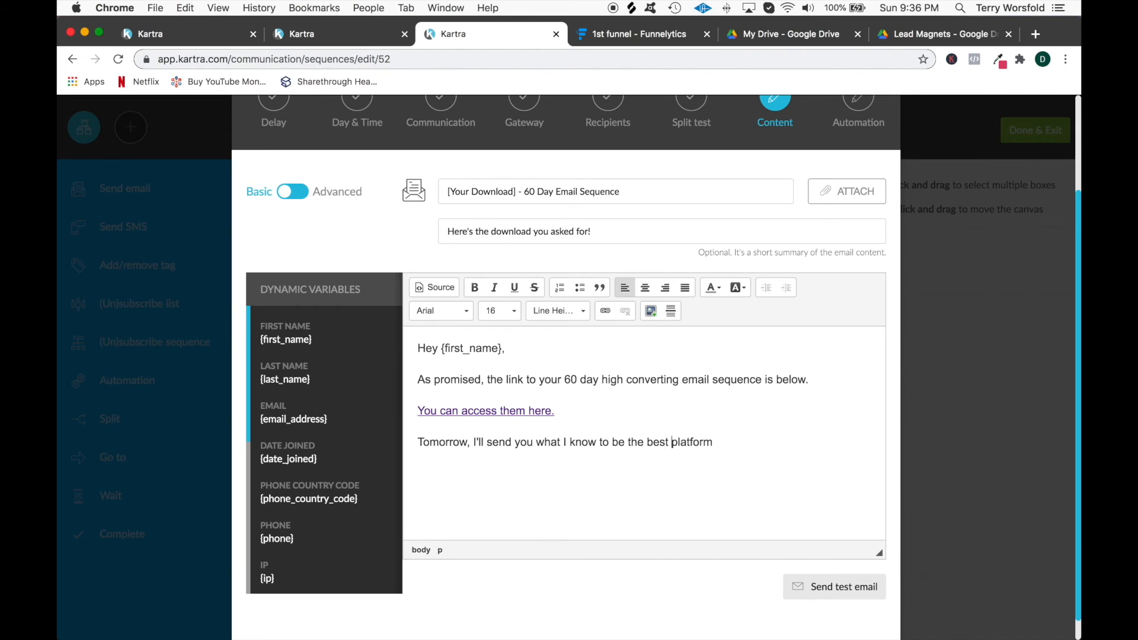
text( for getting these emails out and received )
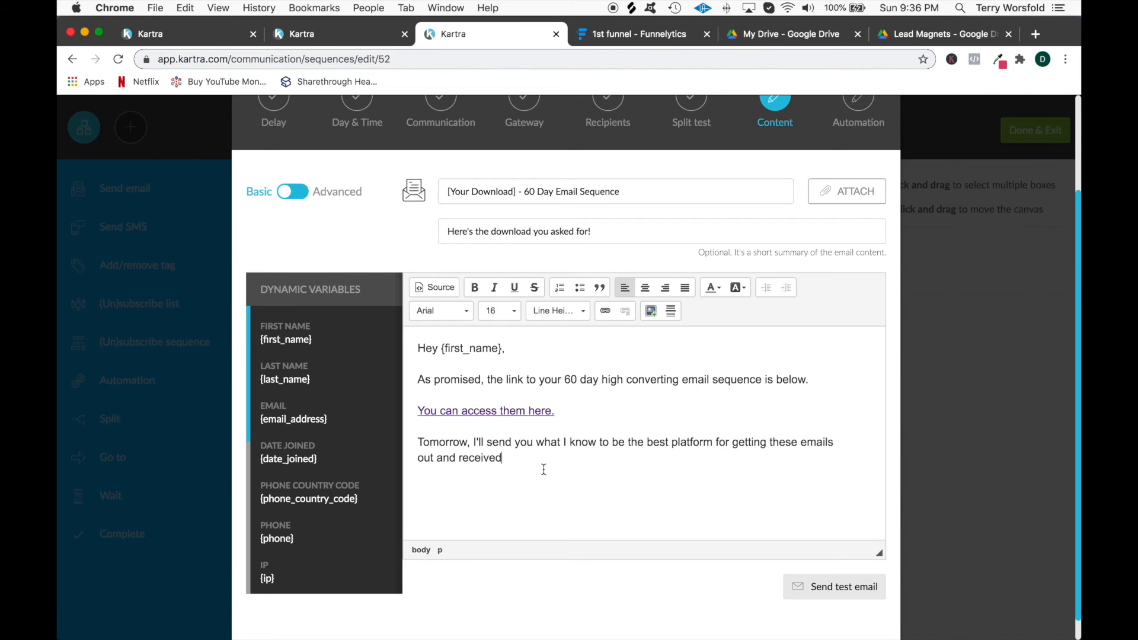
text(by your prospects, so be sure to mark this emai as safe!)
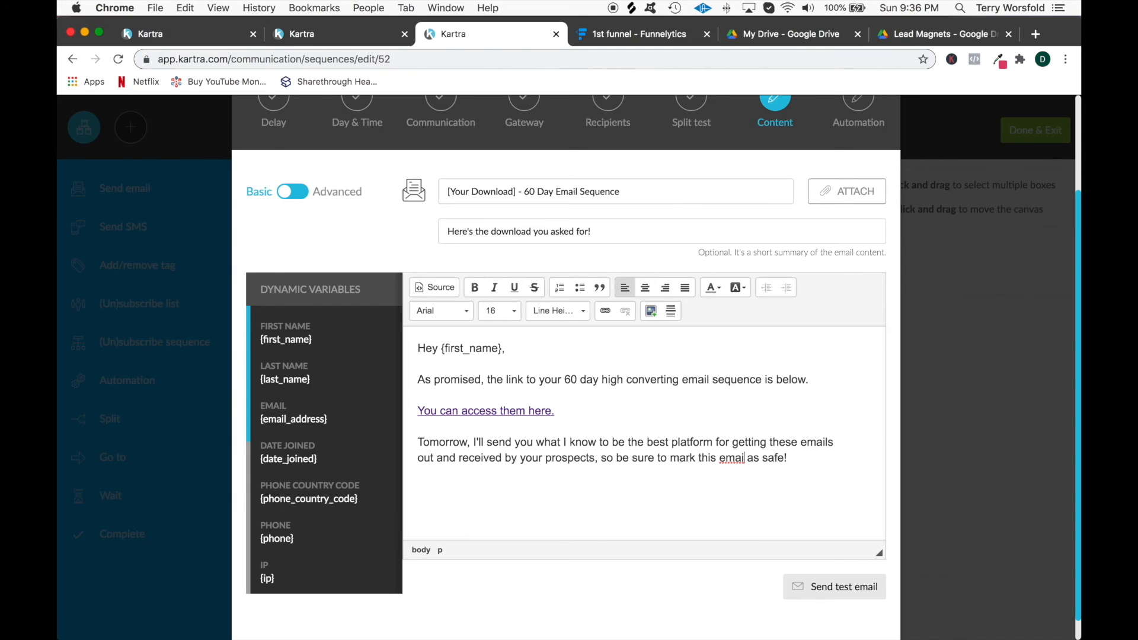
text(l)
Close the email with "Talk soon, cheers," and the sender's first name on the line below
key(super+Right)
key(Return)
text(Talk soon, cheers,)
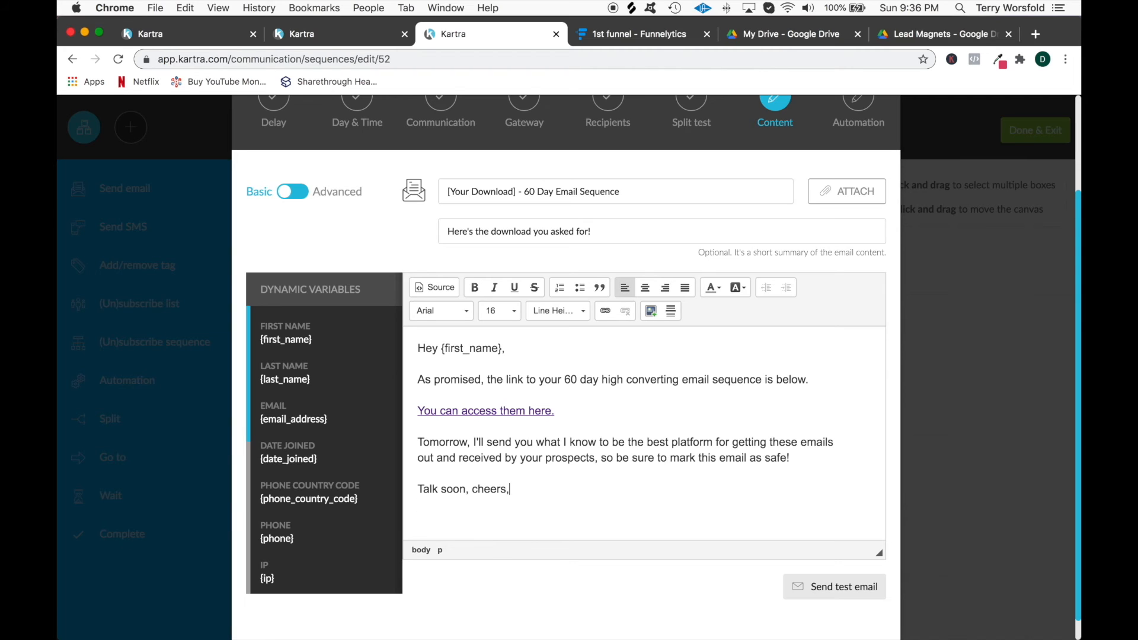
key(BackSpace)
key(shift+Return)
text(Terry)
Review the finished email content and create the send-email step without adding an automation
scroll(781, 353, up, 1)
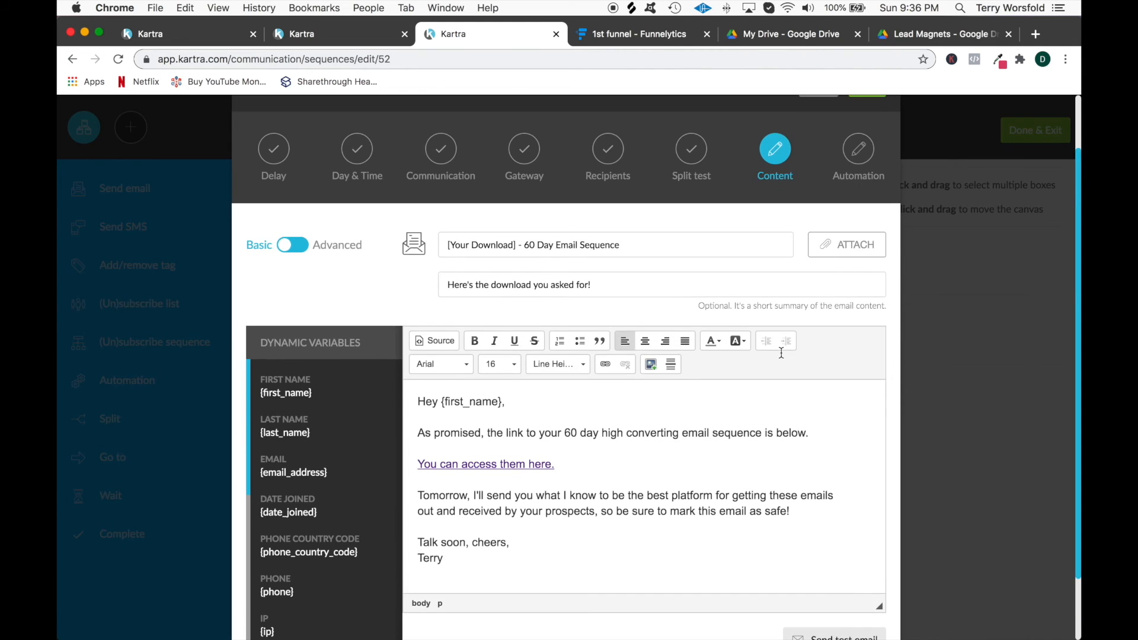
scroll(782, 353, down, 2)
scroll(781, 353, up, 3)
scroll(781, 353, down, 2)
scroll(781, 353, up, 3)
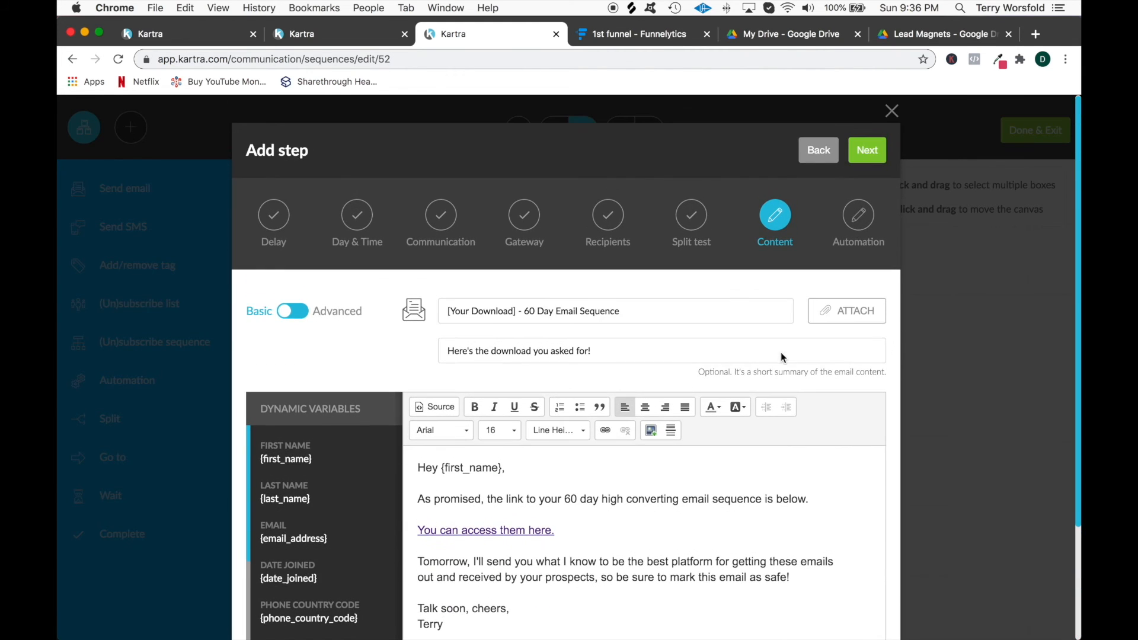
scroll(778, 296, down, 5)
scroll(779, 296, up, 5)
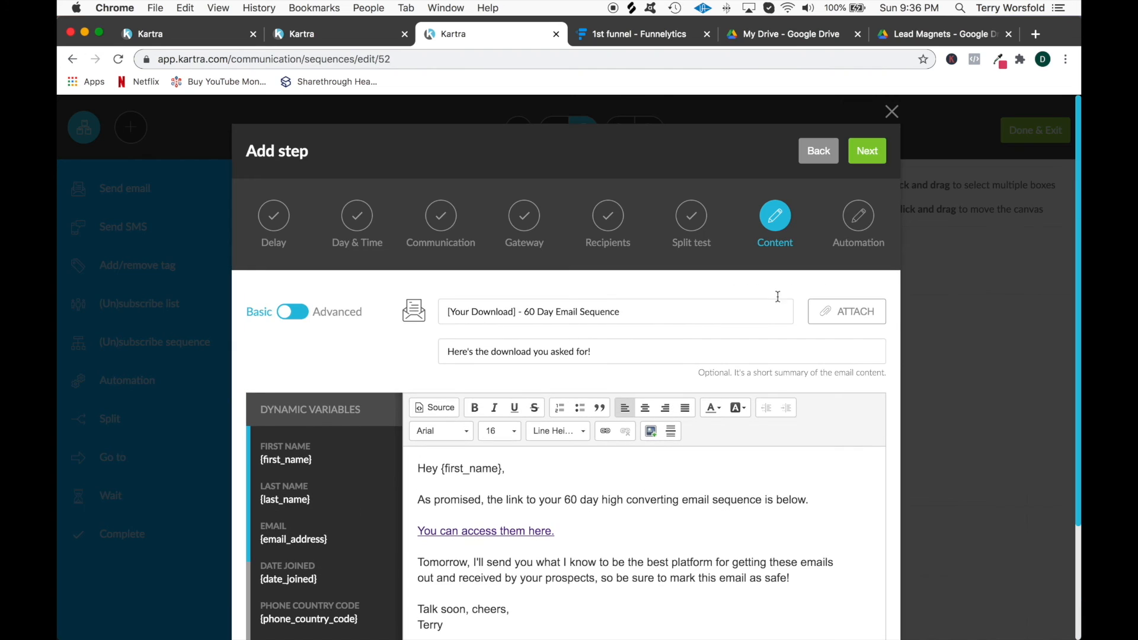
click(861, 143)
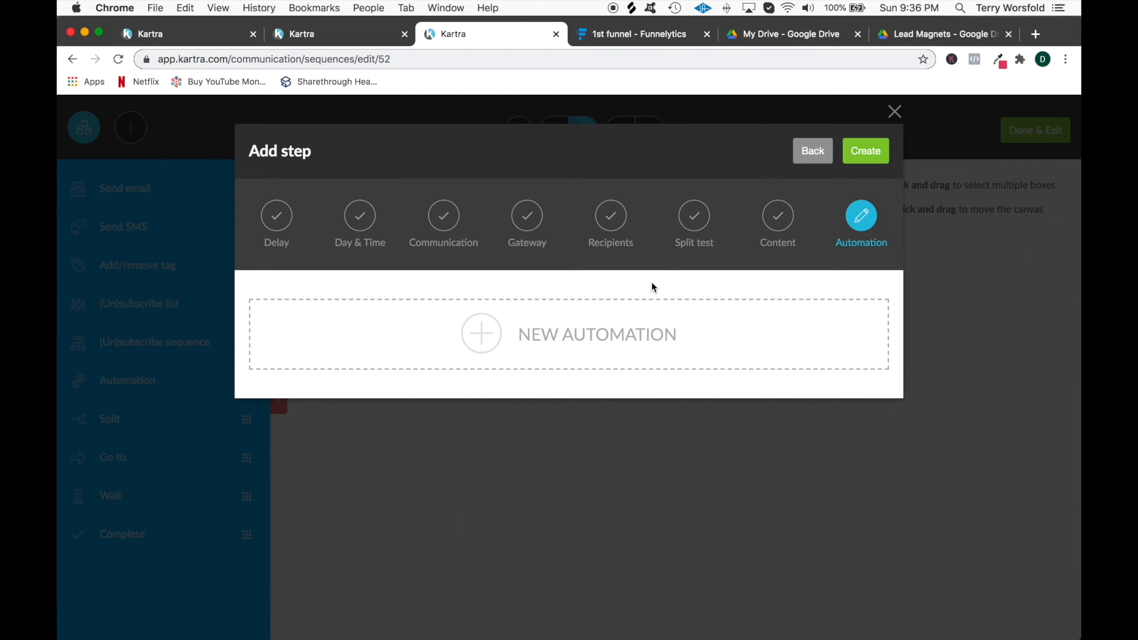
click(866, 155)
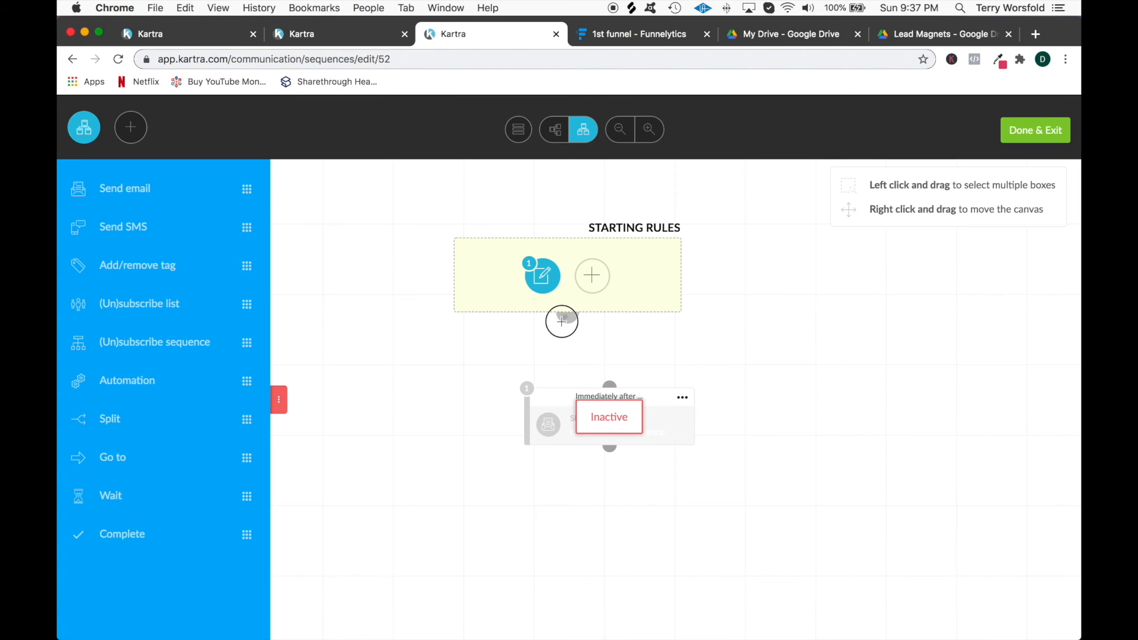
Connect the starting rules to the 60 Day Email Sequence email step and activate that step
drag(568, 319, 608, 387)
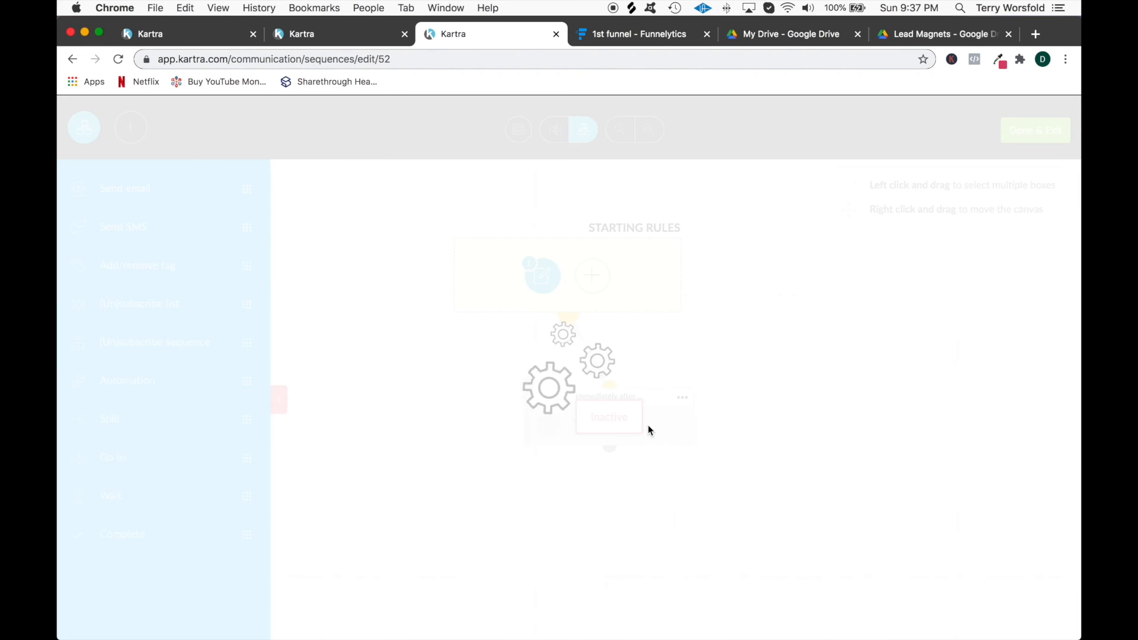
click(682, 398)
click(748, 357)
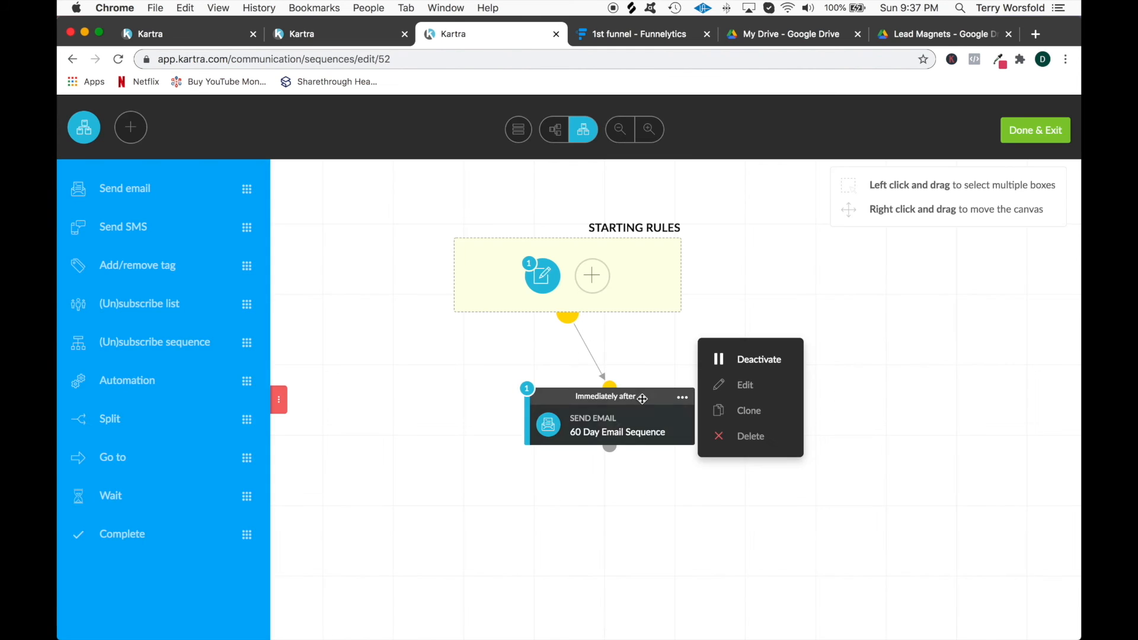
Align the email step directly below the starting rules and exit the sequence editor
drag(645, 396, 595, 392)
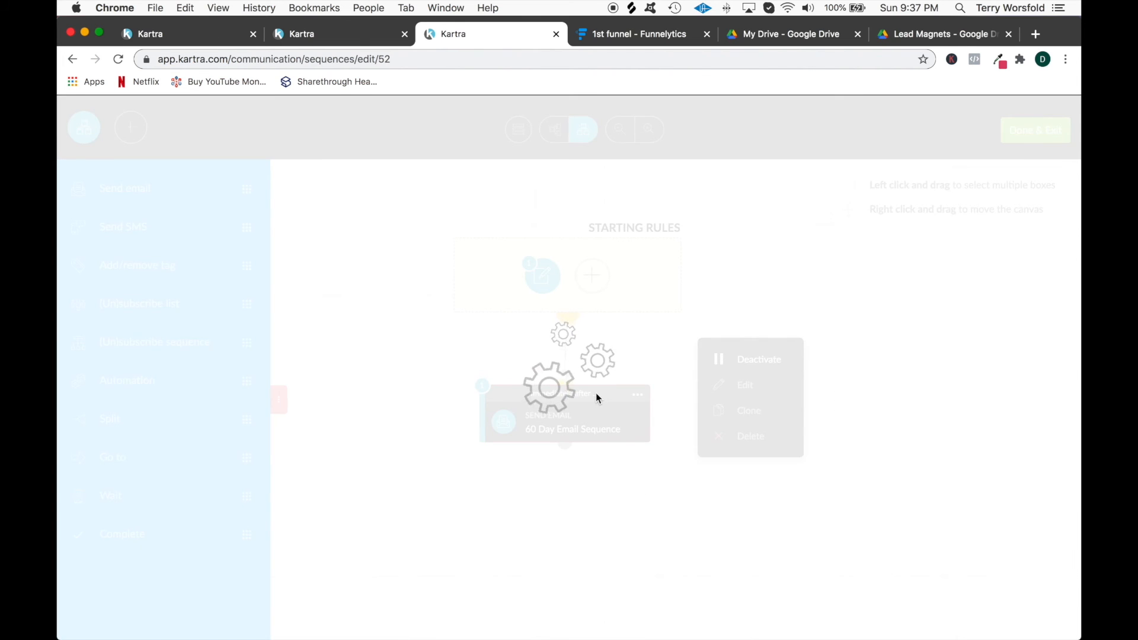
click(523, 131)
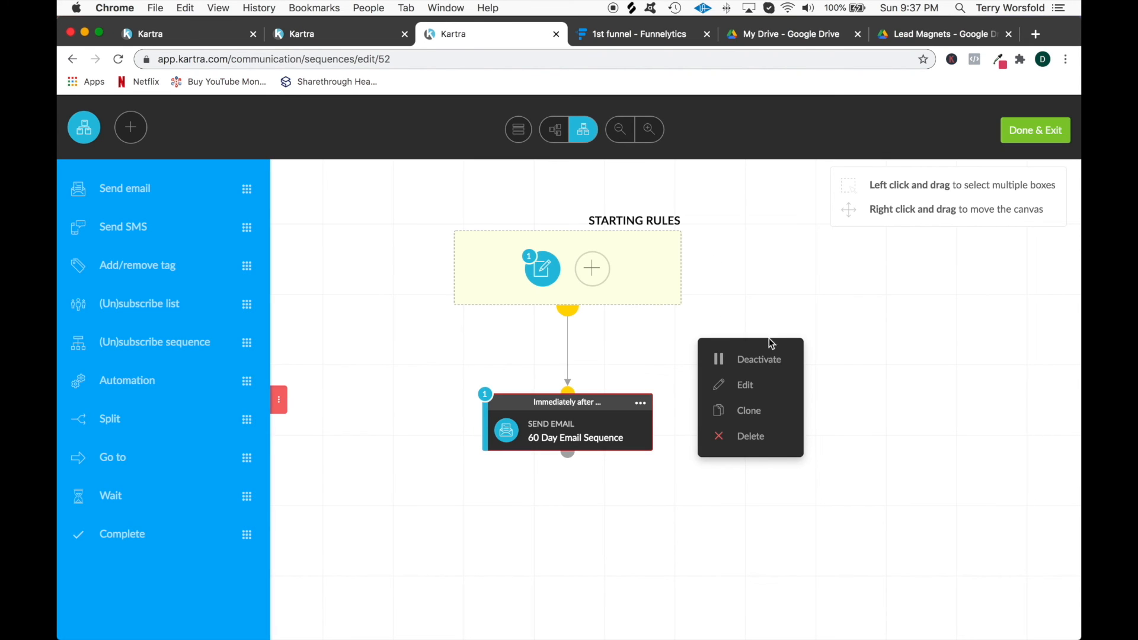
click(754, 303)
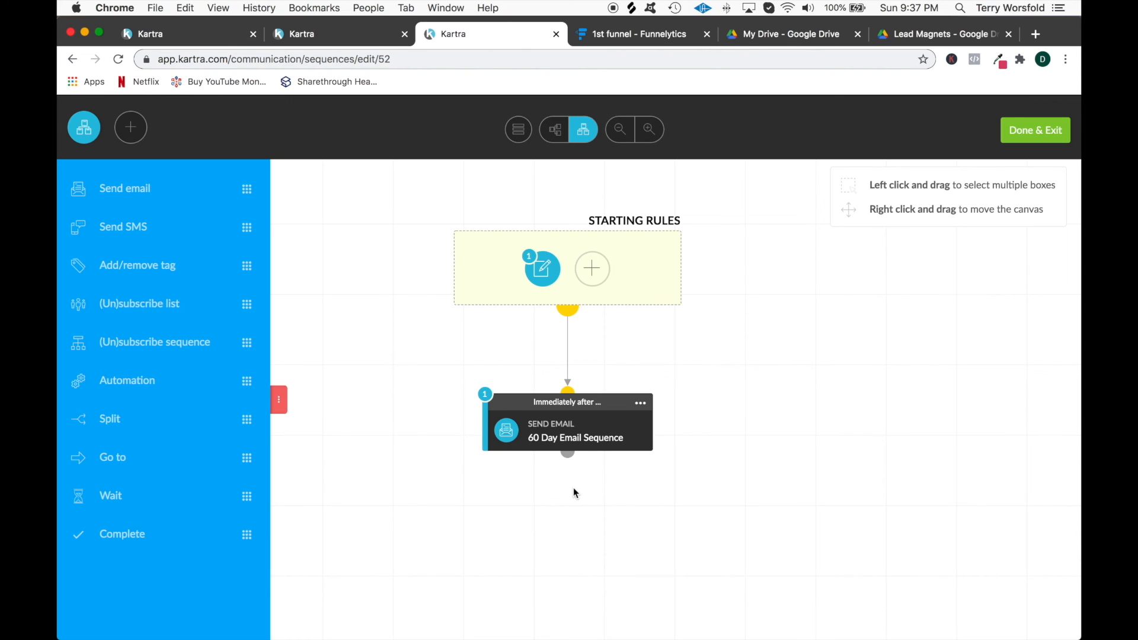
click(1029, 137)
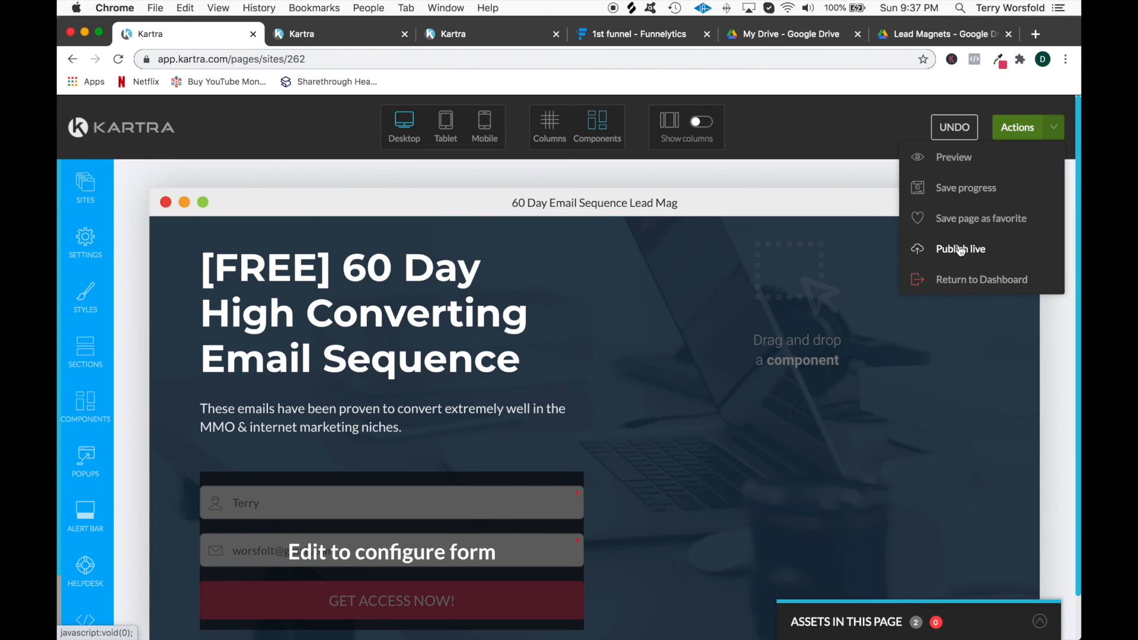
Publish the opt-in page live, copy its page link and open it in a new browser tab
click(961, 250)
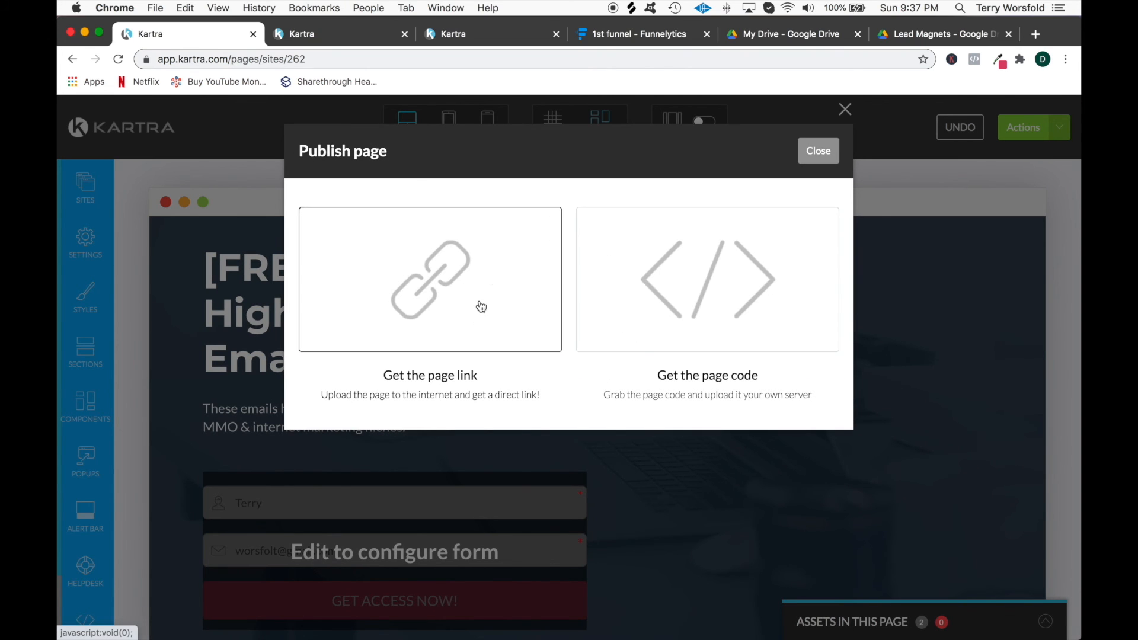
click(481, 307)
drag(307, 474, 525, 487)
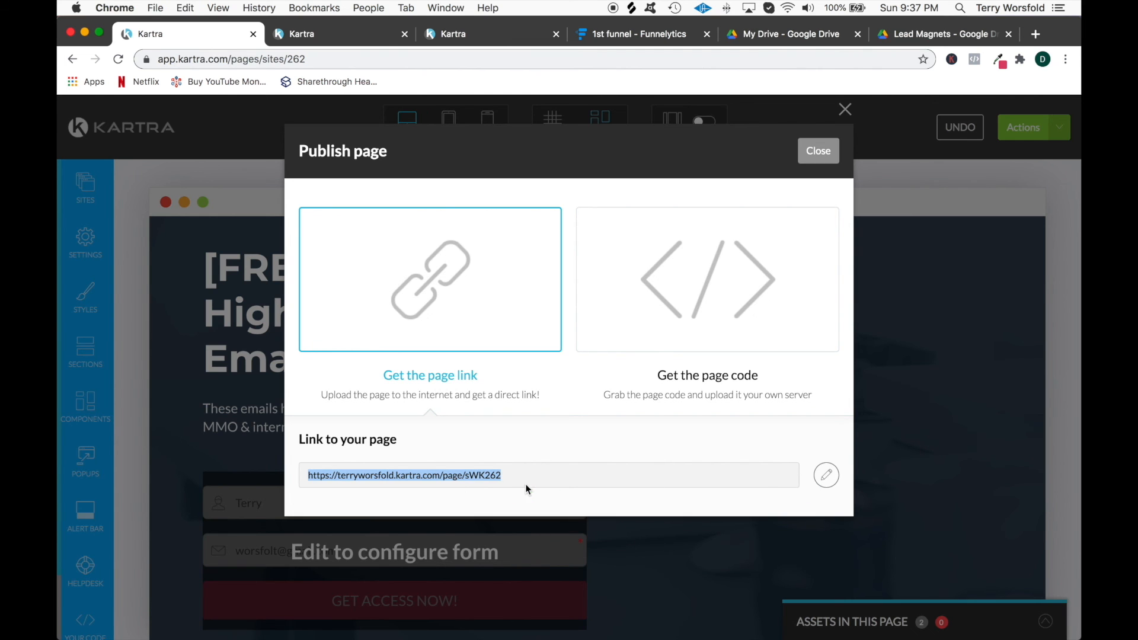
key(super+c)
key(super+t)
key(super+v)
key(Return)
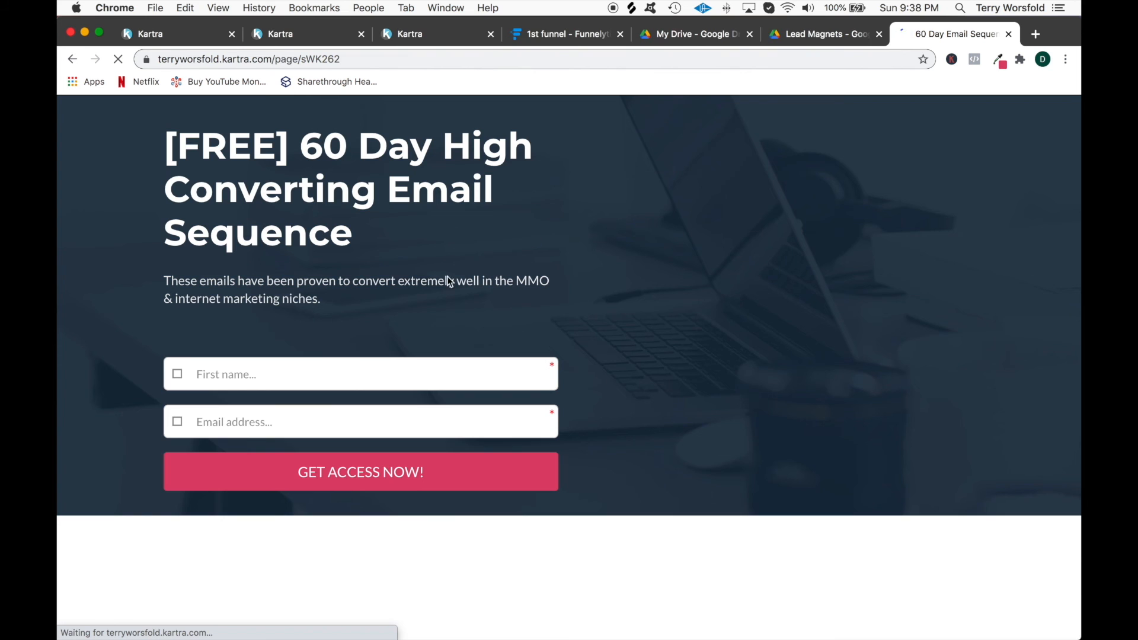
Test the live opt-in form by signing up with a first name and email address
click(348, 376)
text(Terry)
click(236, 410)
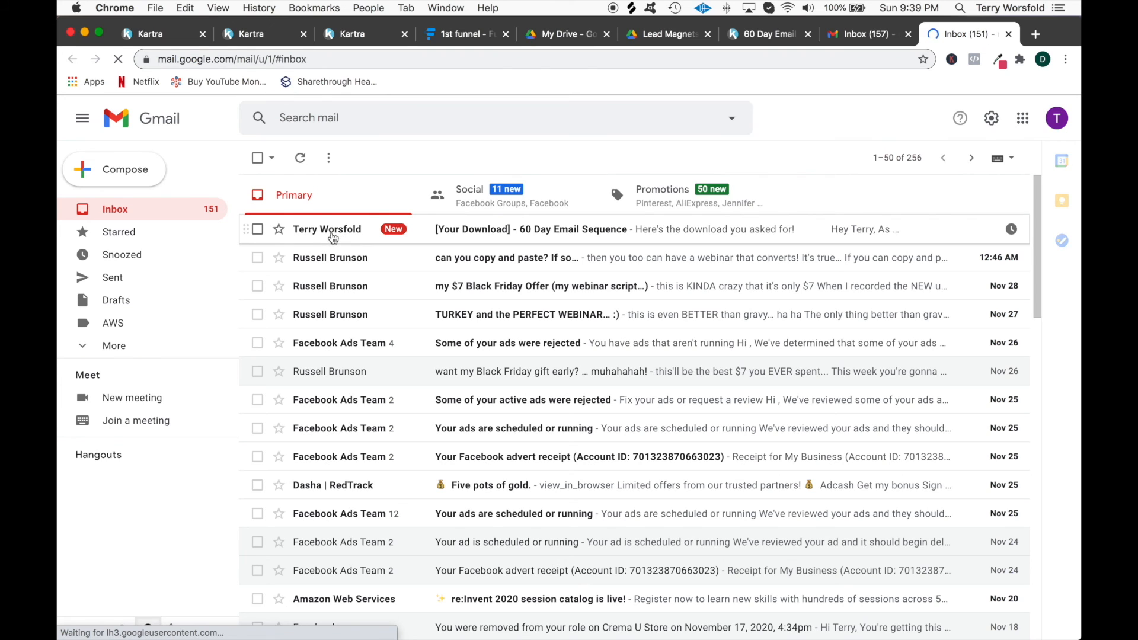
Check the delivered "[Your Download] - 60 Day Email Sequence" email and its linked document, and close the document
click(353, 245)
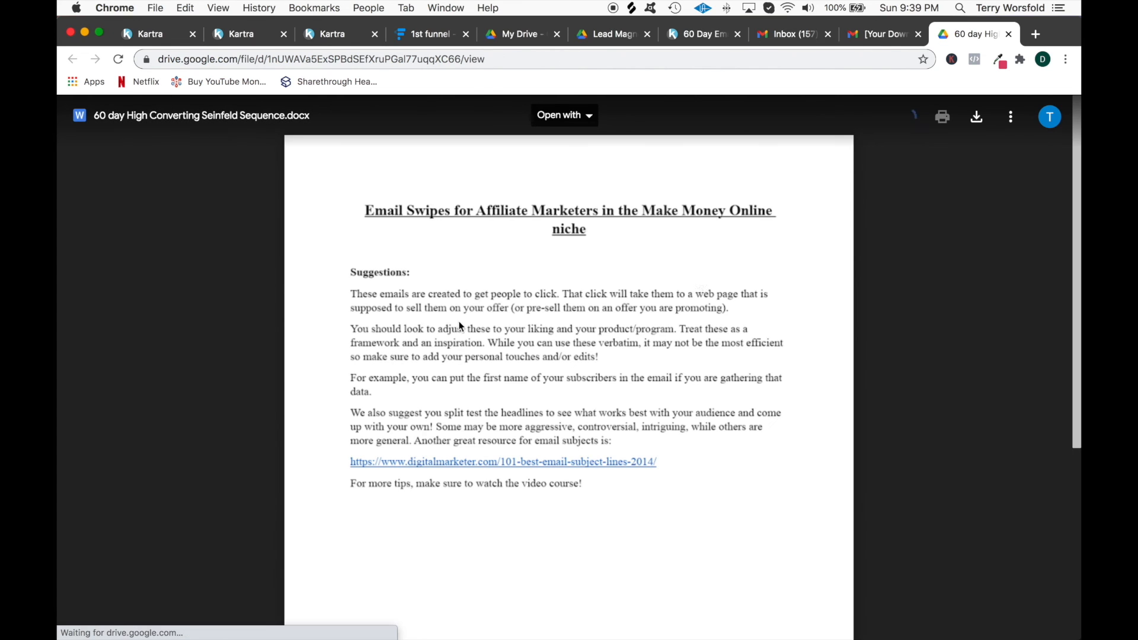
click(1009, 34)
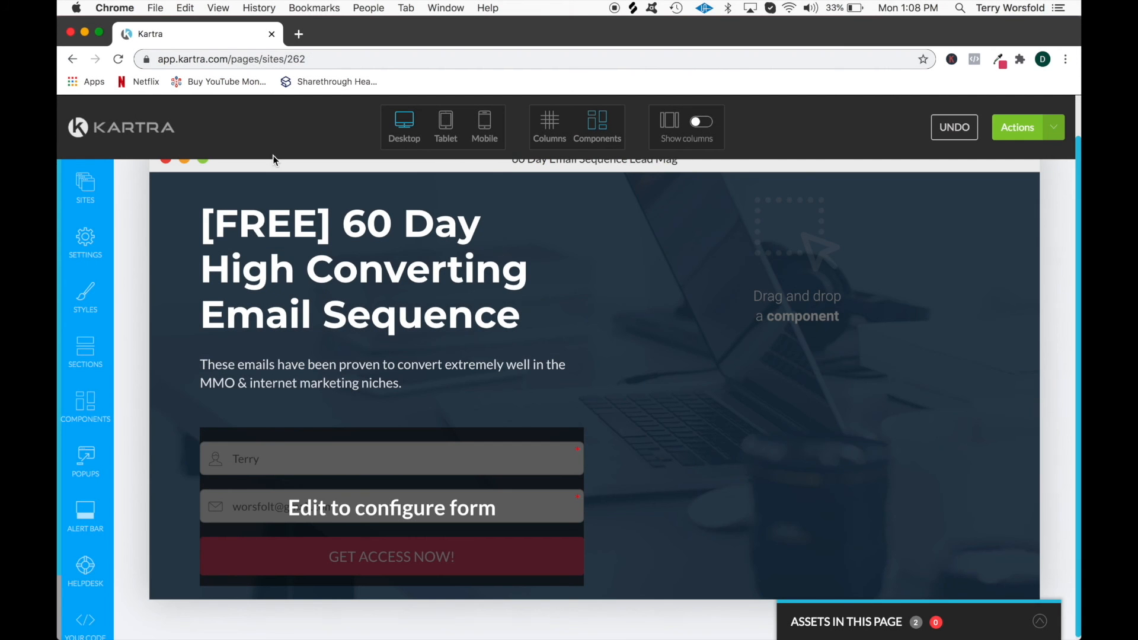
Leave the page builder, go to the campaigns area and look through the available done-for-you campaigns
mouse_move(294, 259)
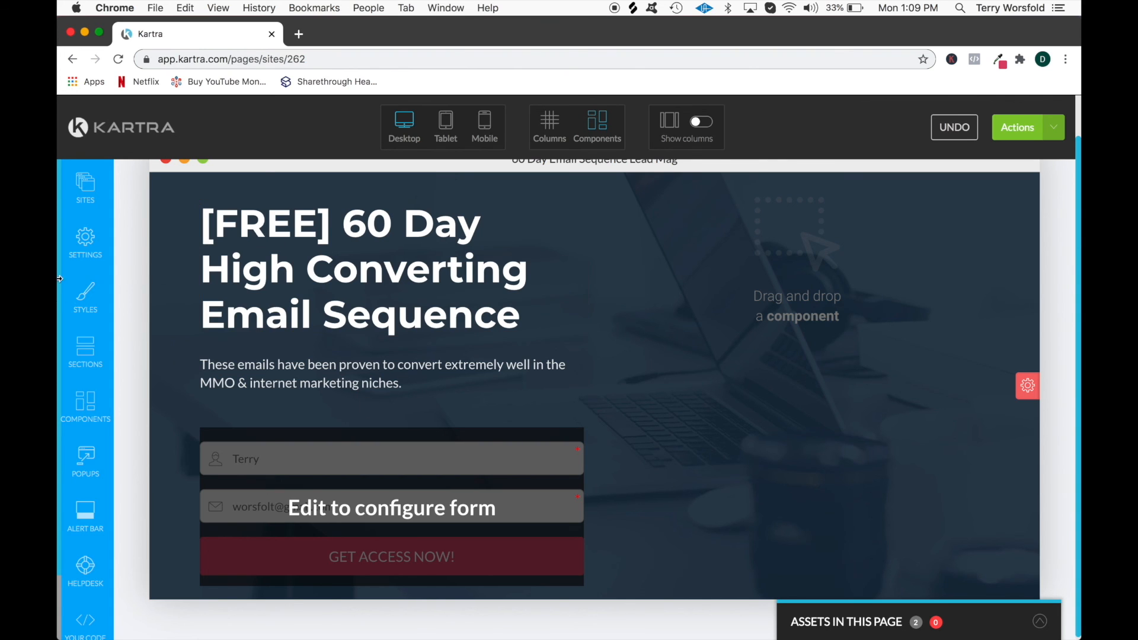
click(126, 128)
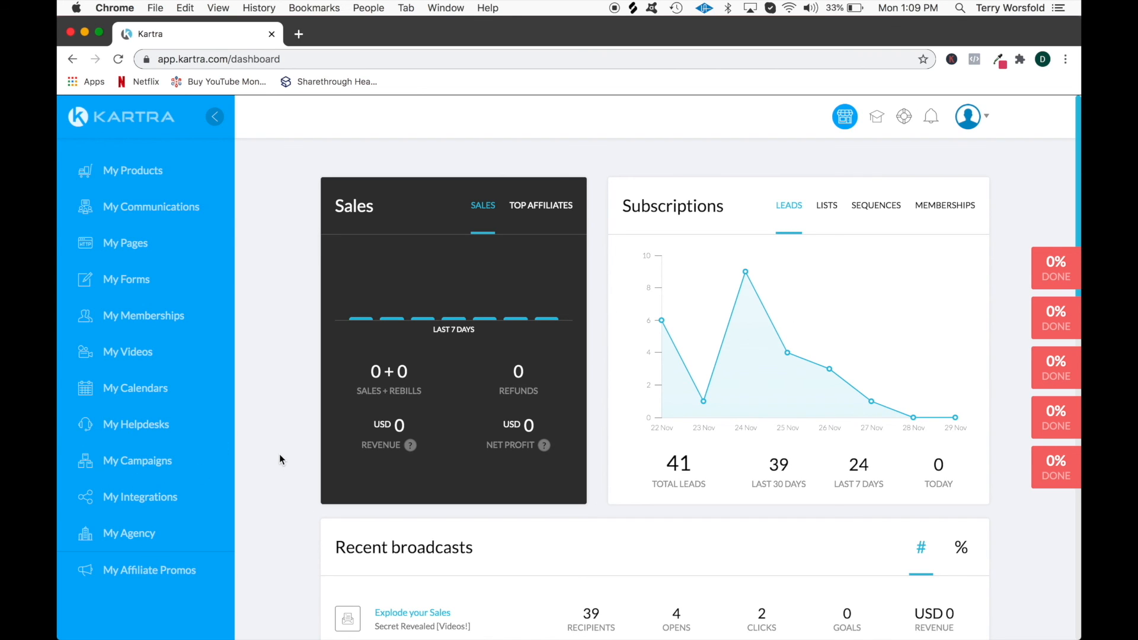
click(138, 463)
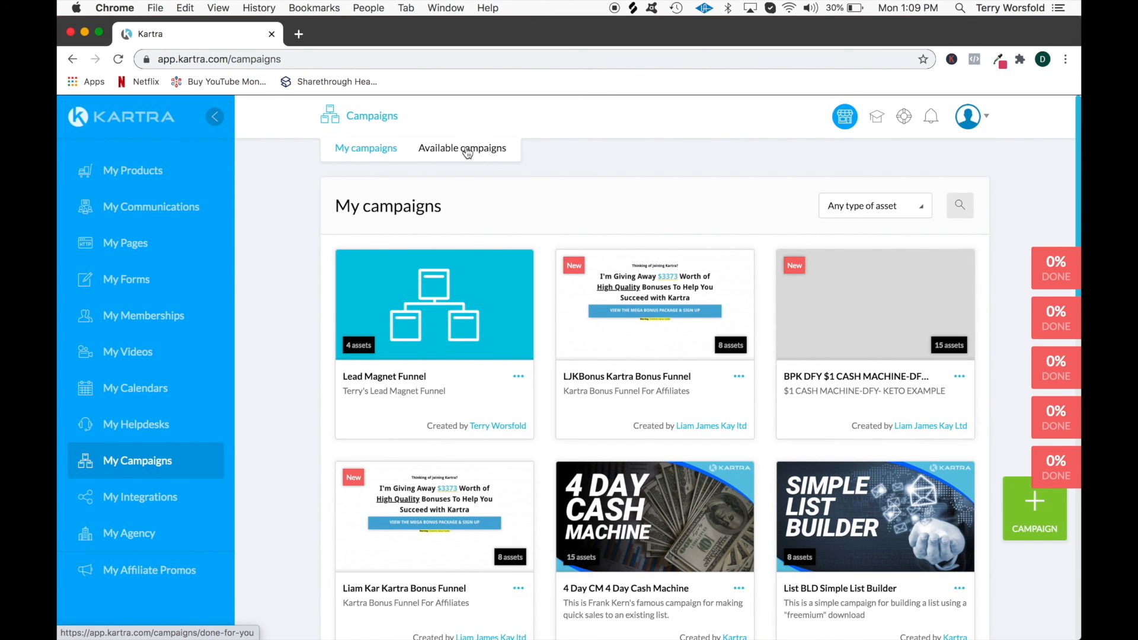
click(454, 153)
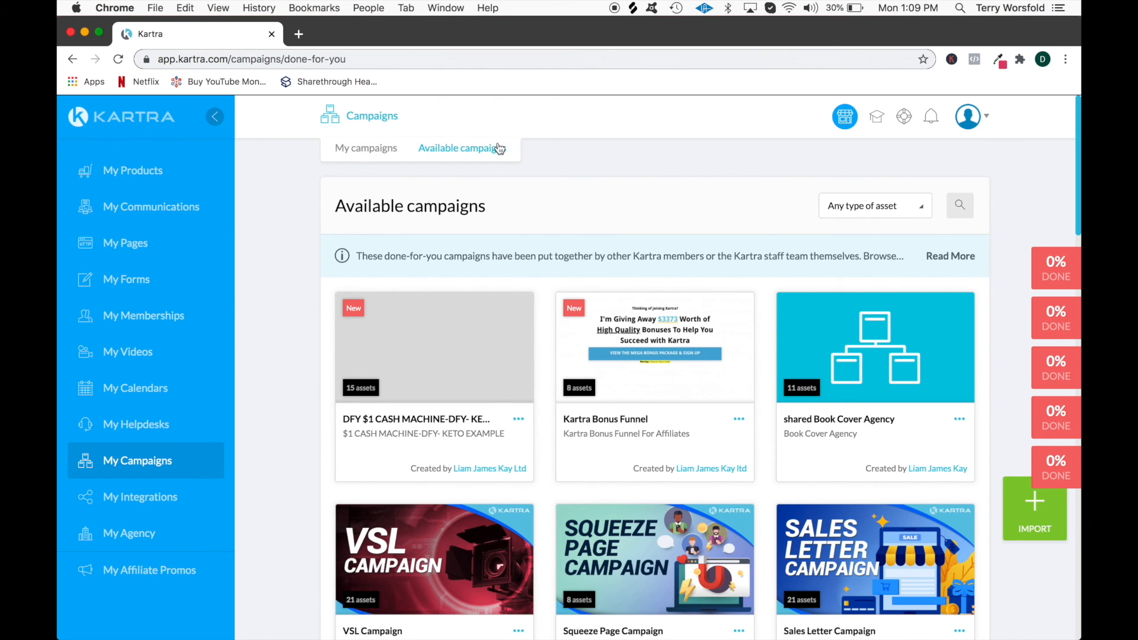
scroll(858, 319, down, 1)
scroll(858, 319, down, 5)
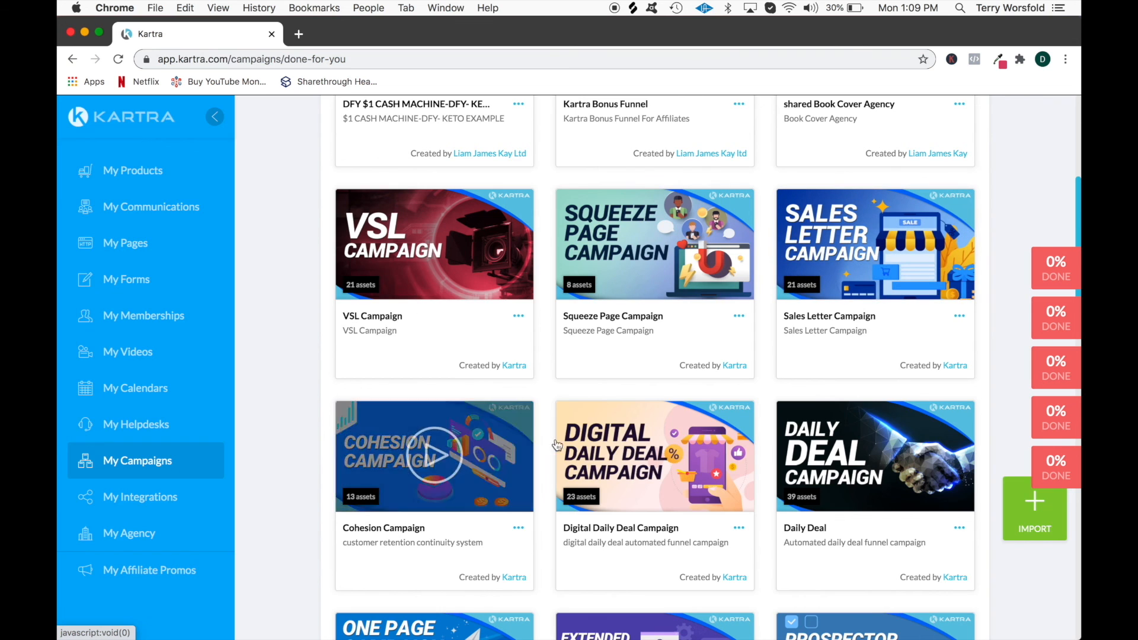
Start a campaign import, paste the campaign share code and cancel the import
click(1036, 511)
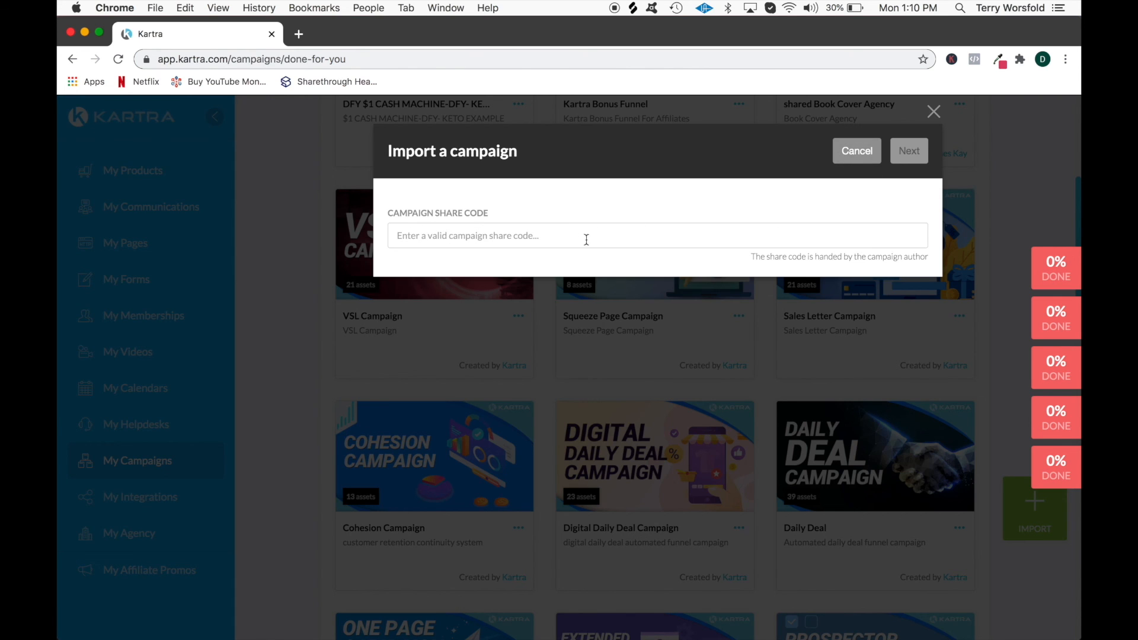
click(582, 236)
key(super+v)
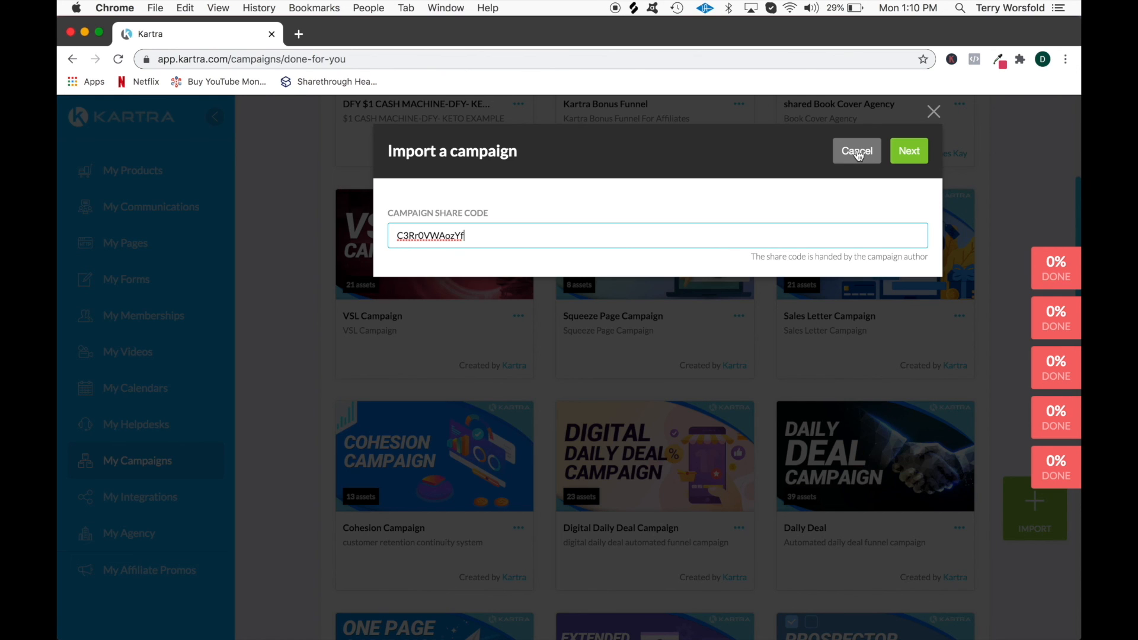
click(858, 152)
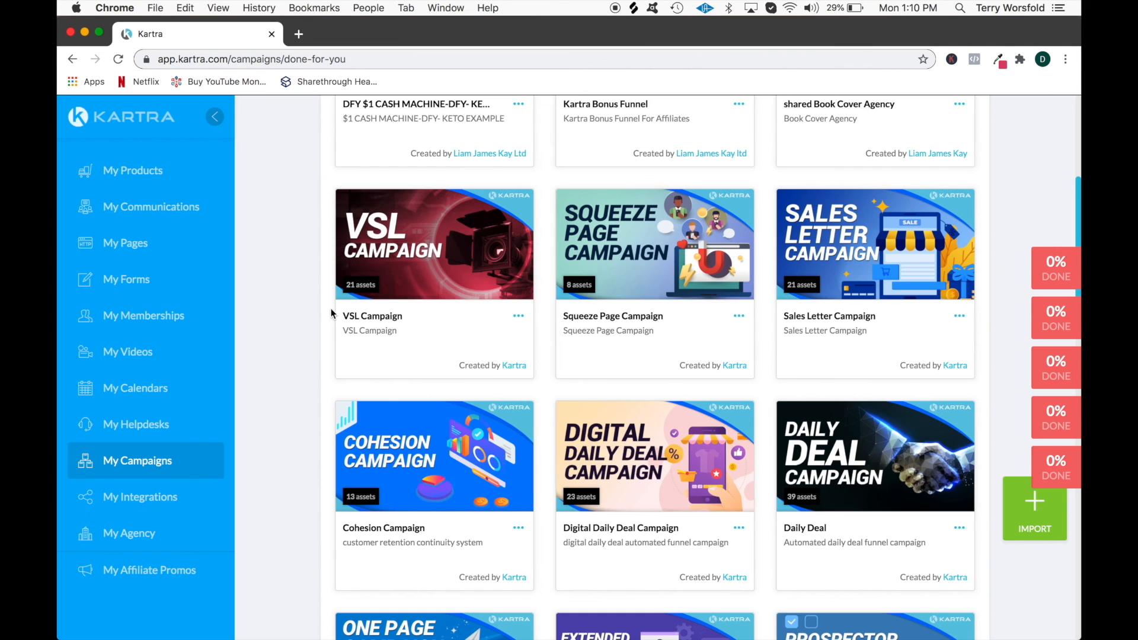
Show the options offered for the done-for-you VSL Campaign and dismiss them
scroll(463, 333, down, 2)
click(517, 262)
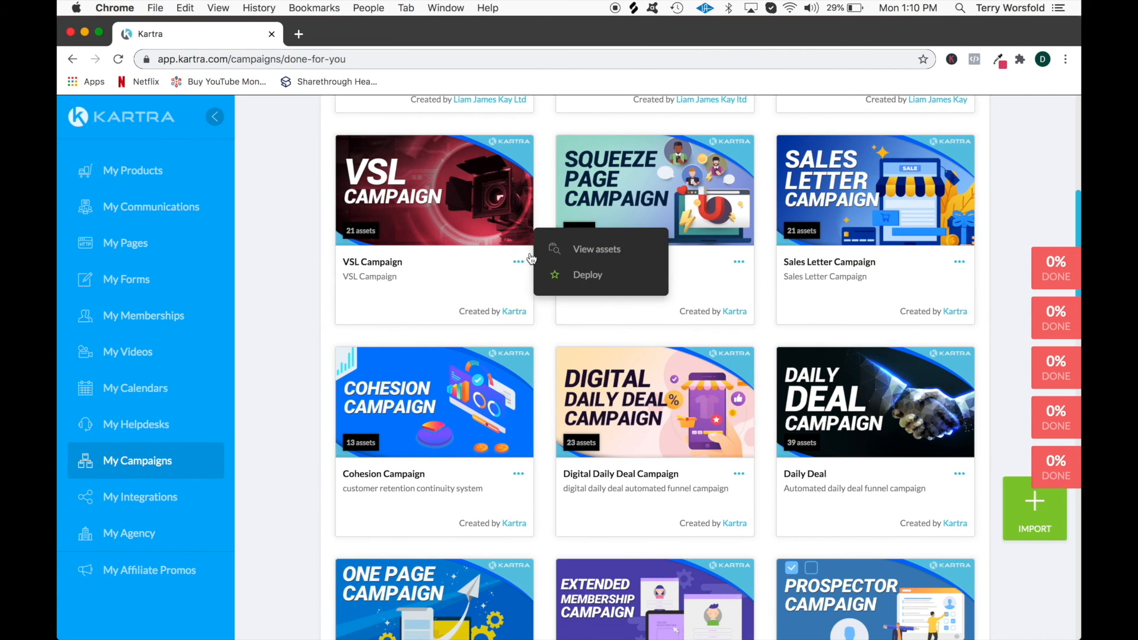
scroll(574, 281, up, 6)
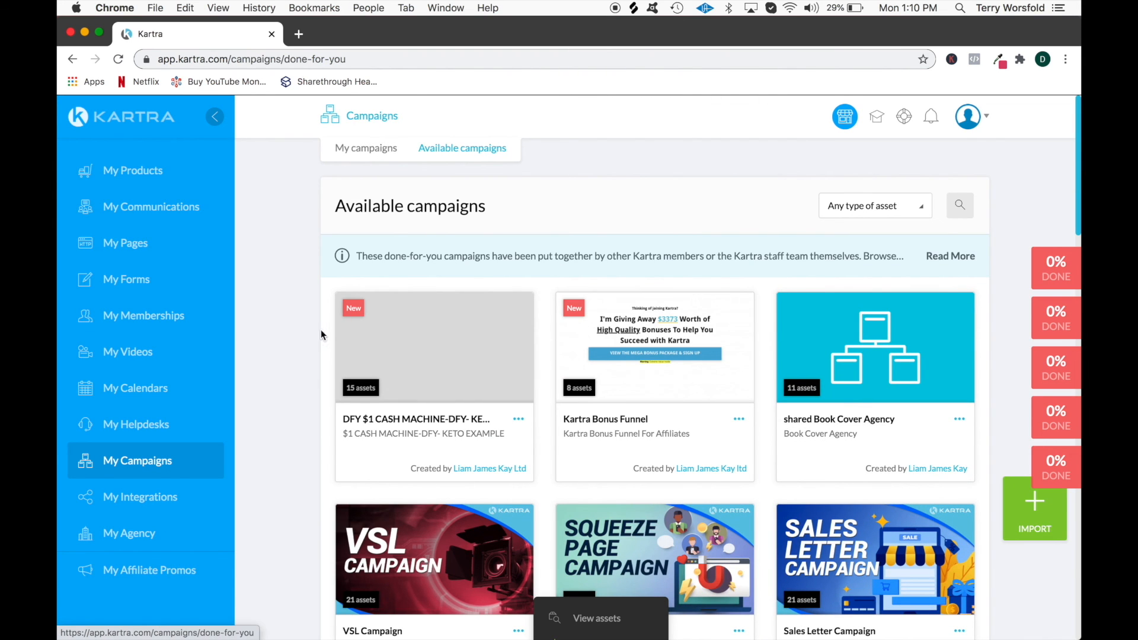
click(307, 346)
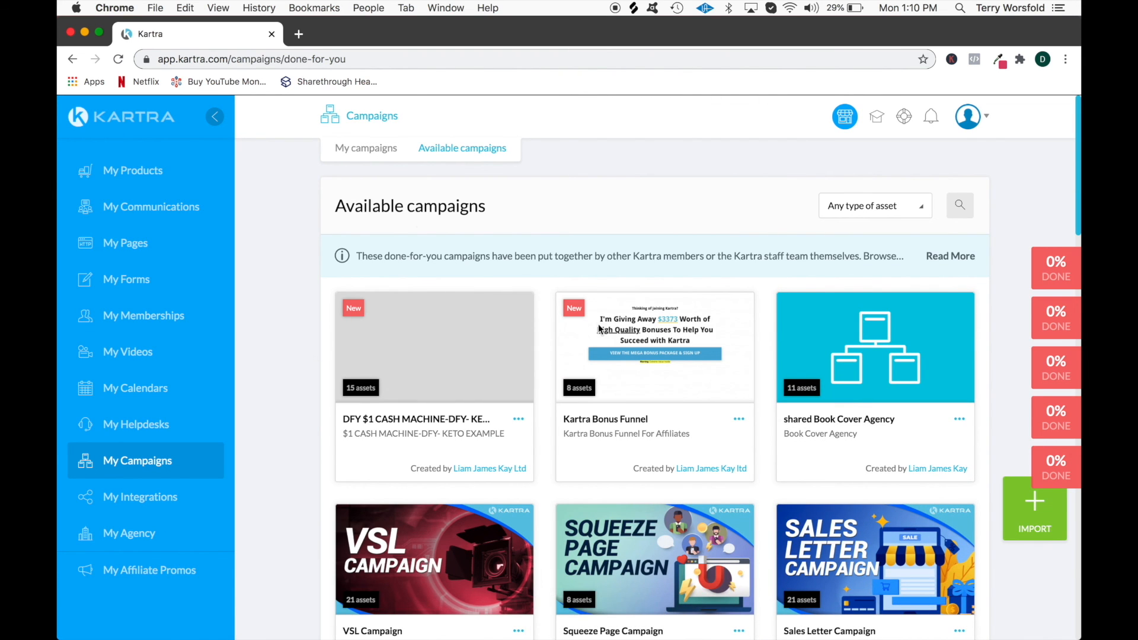
Return to the account's own campaigns and browse the list of campaigns
click(373, 145)
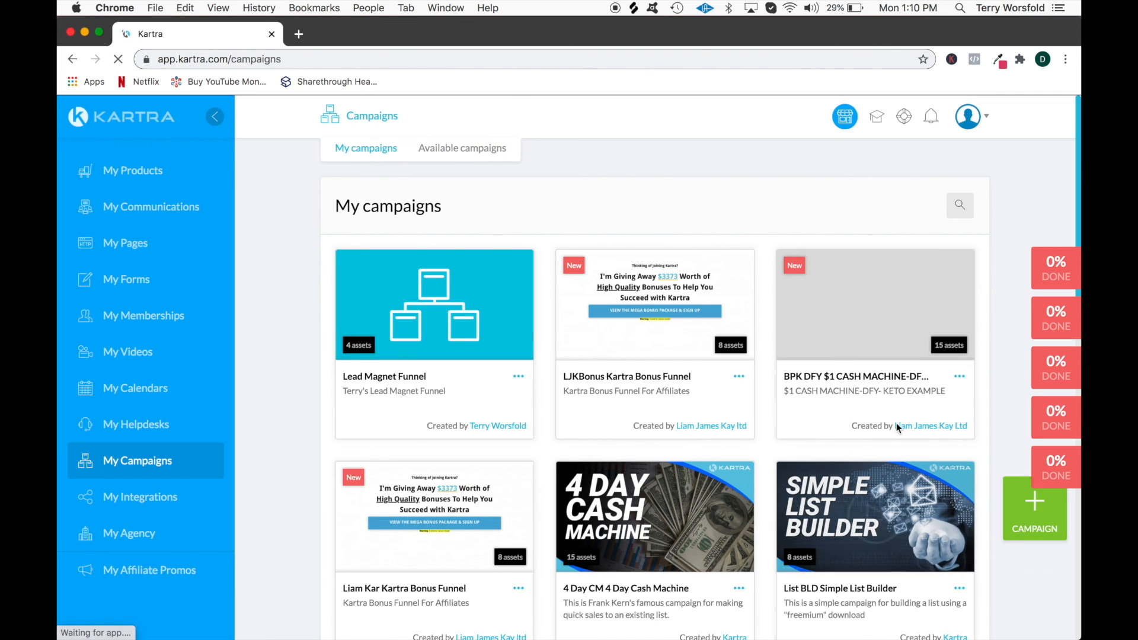
scroll(836, 347, down, 5)
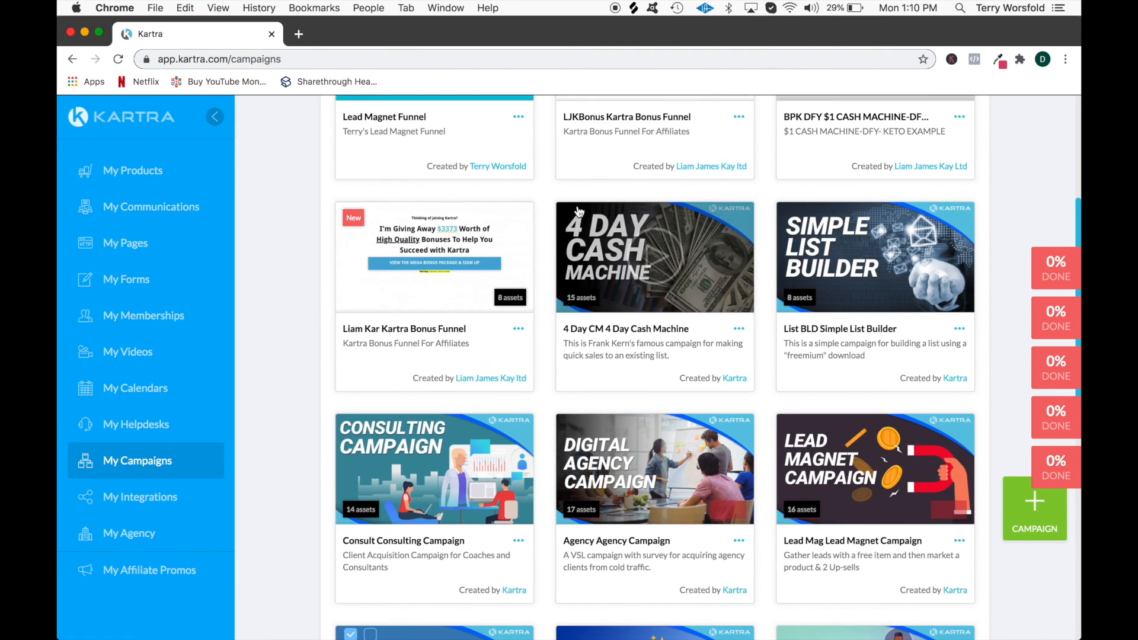
mouse_move(646, 284)
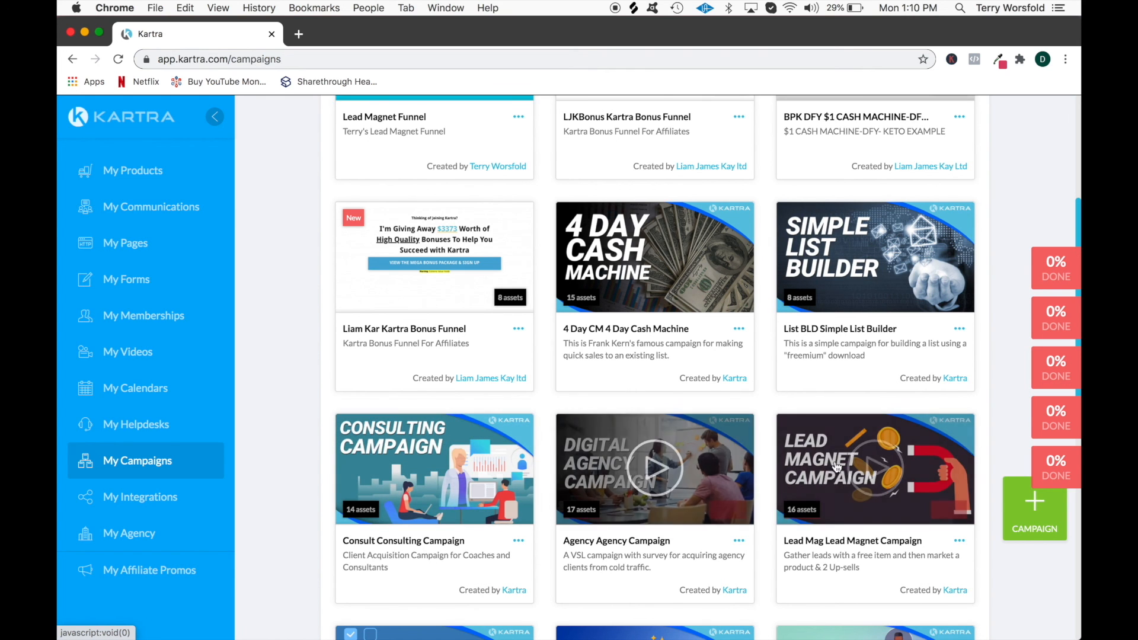
scroll(875, 465, down, 4)
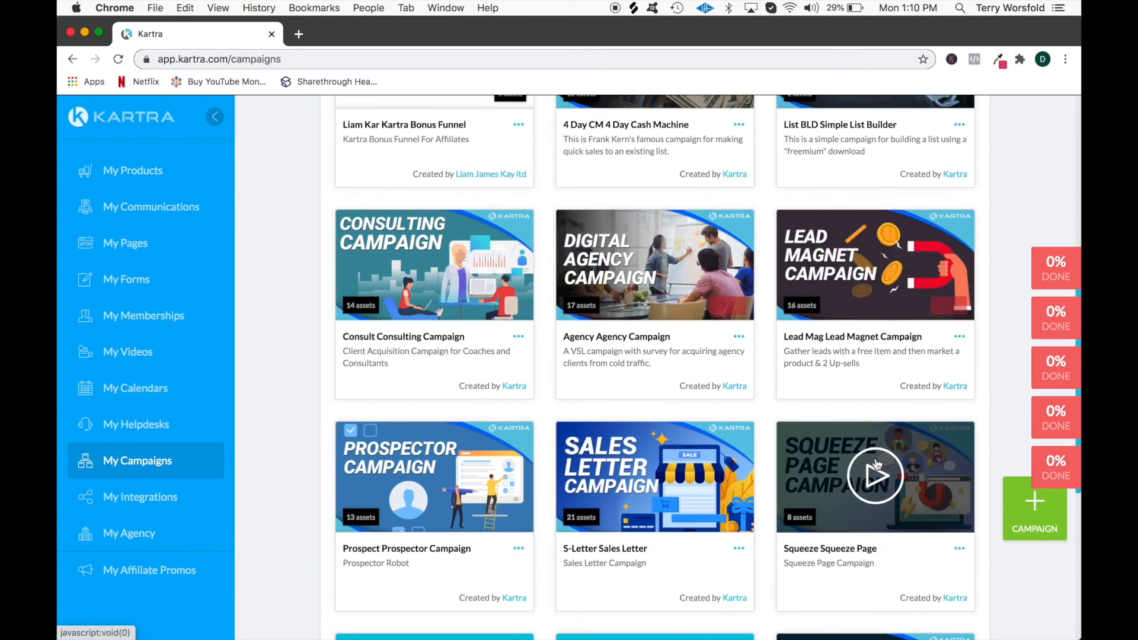
scroll(876, 464, up, 9)
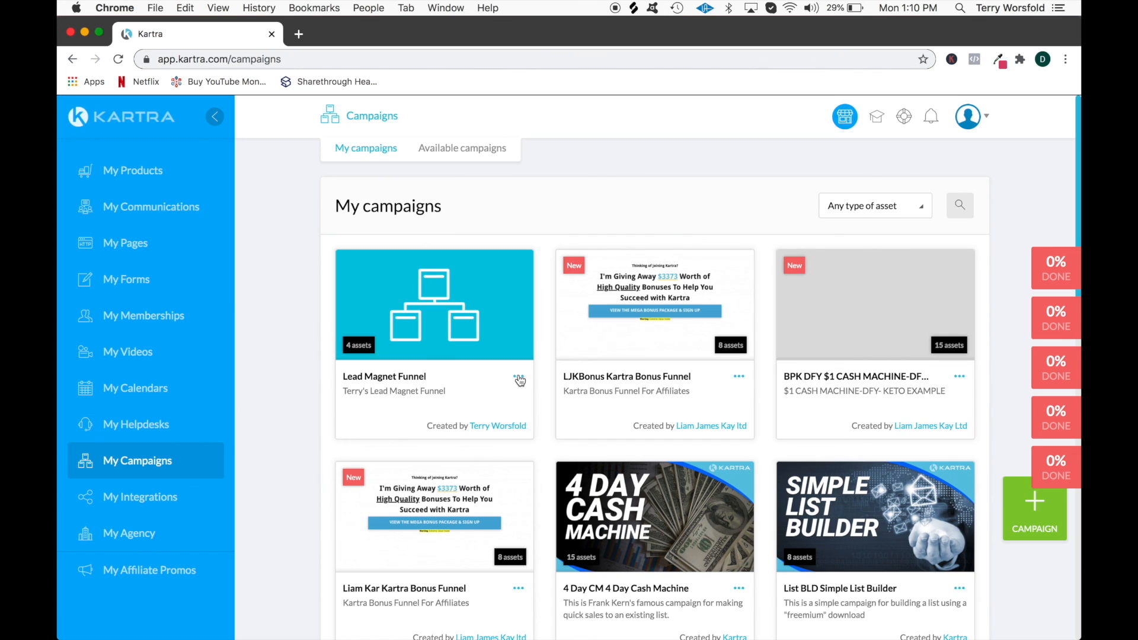